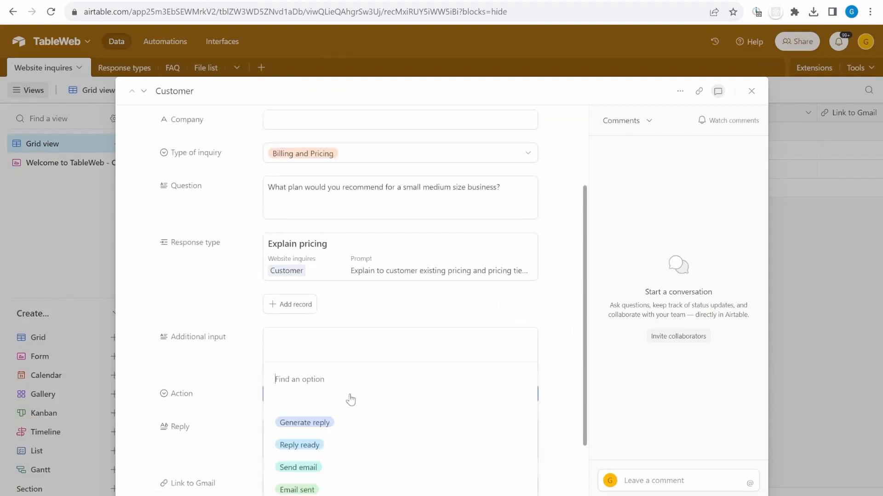
Highlight the ready reply's pricing paragraph and its $49/month plan recommendation
scroll(556, 387, "down", 1)
triple_click(483, 317)
double_click(354, 326)
left_click(426, 340)
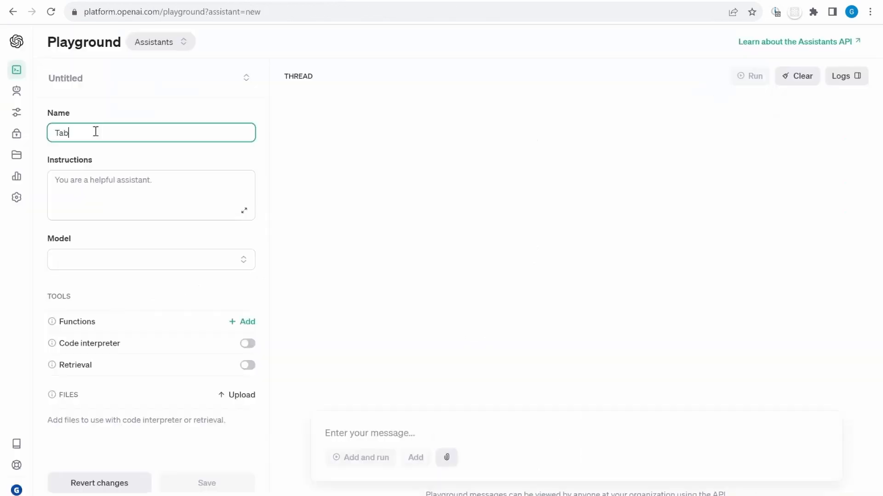
Enter the assistant name '…le Web customer service' and the instruction 'You are email replying service that helps answer customer questions.'
type("le Web customer service")
key("Tab")
type("You are email  replying service  that helps answer customer questions.")
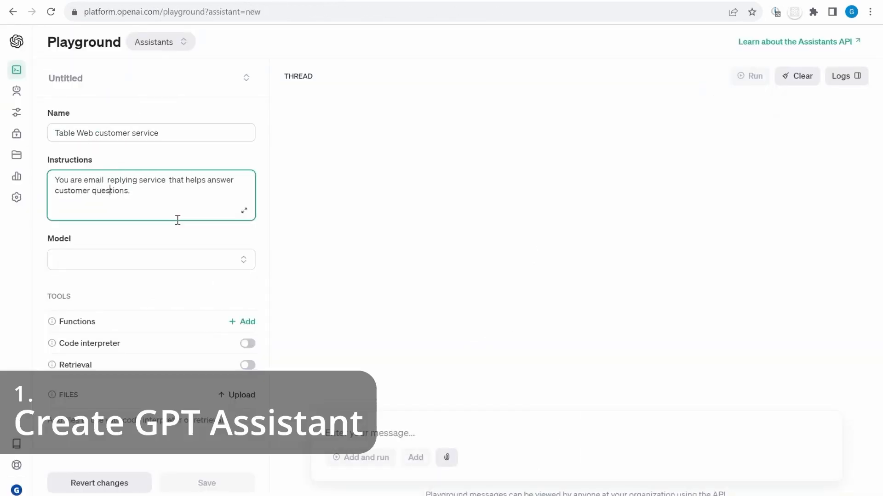
Look through the GPT model list, then select the FAQ table's first Pricing answer
left_click(138, 259)
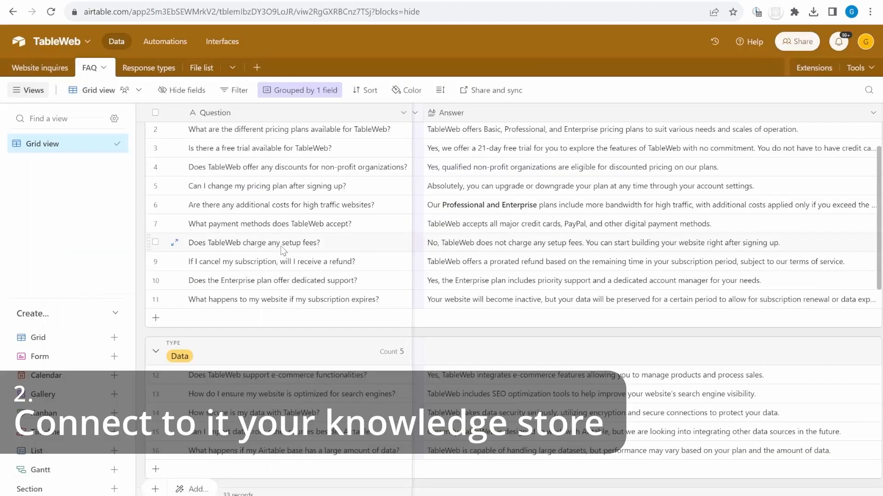
scroll(287, 337, "down", 3)
scroll(288, 338, "up", 10)
left_click(506, 169)
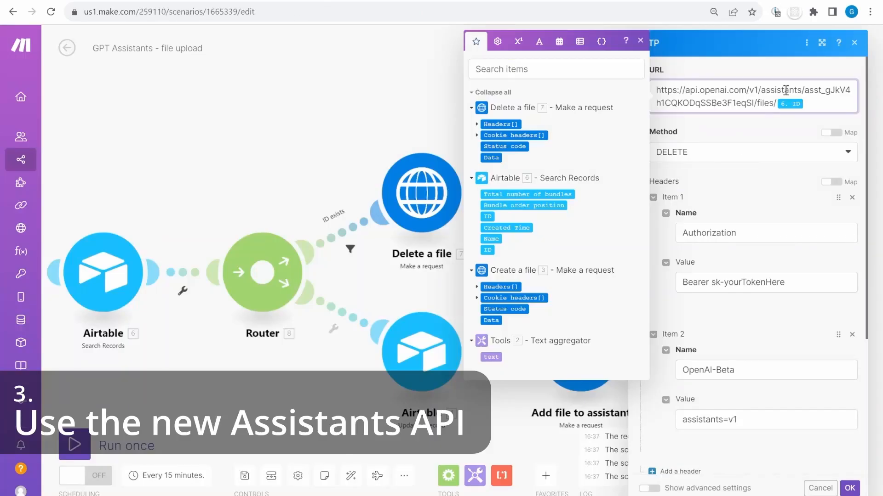
Move the Gmail search URL from Reply into Link to Gmail and add the missing 'h' in https
double_click(722, 105)
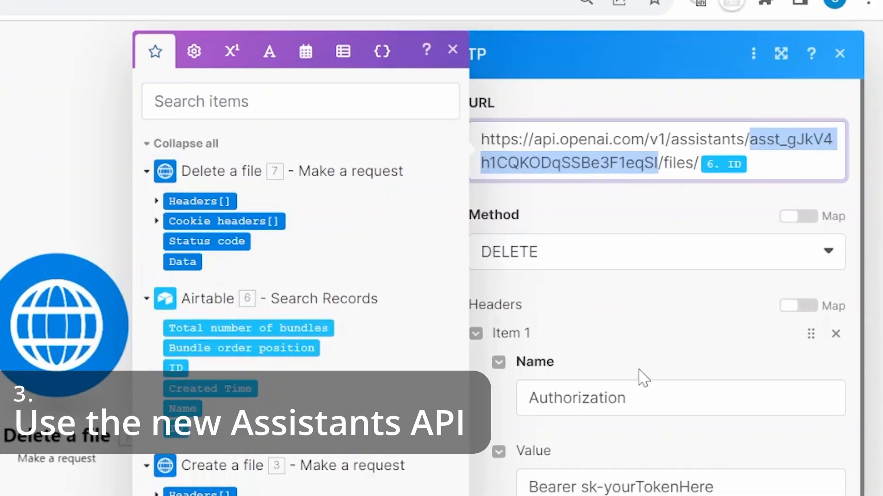
left_click(632, 490)
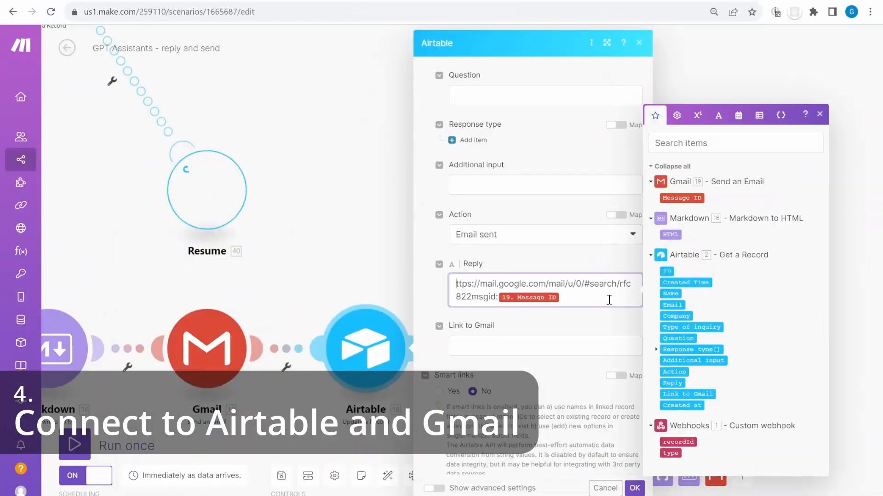
left_click_drag(611, 300, 452, 279)
key("ctrl+x")
left_click(462, 338)
key("ctrl+v")
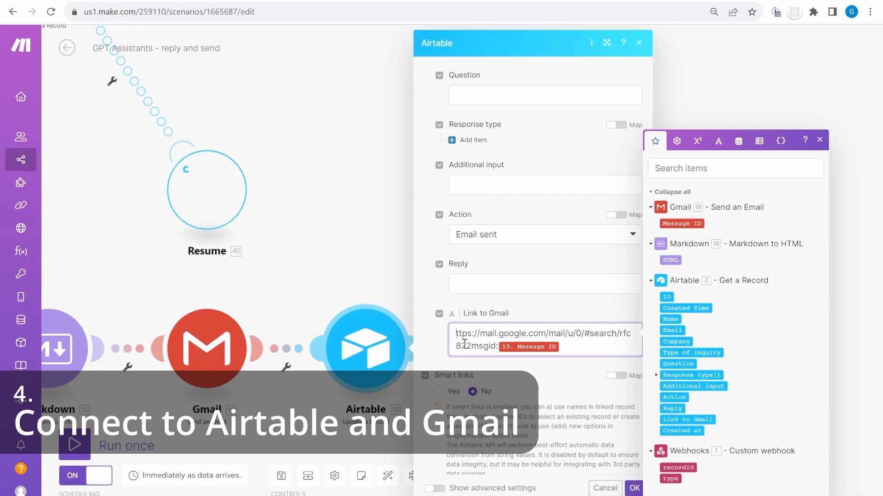
type("h")
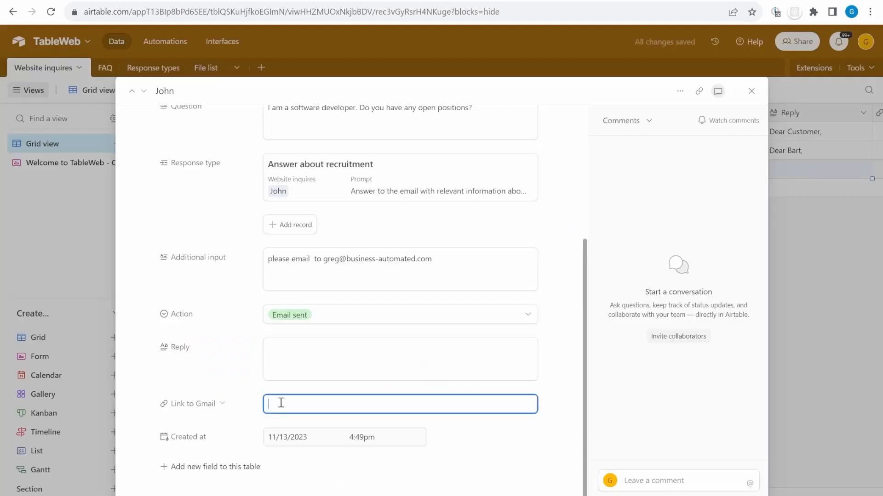
Follow the record's Gmail link and open the 'Your inquiry with TableWeb' sent email
left_click(400, 407)
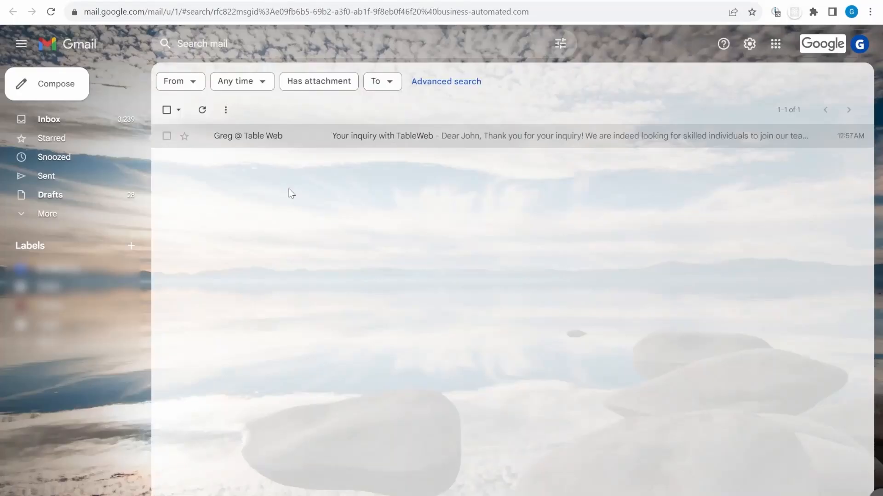
left_click(482, 145)
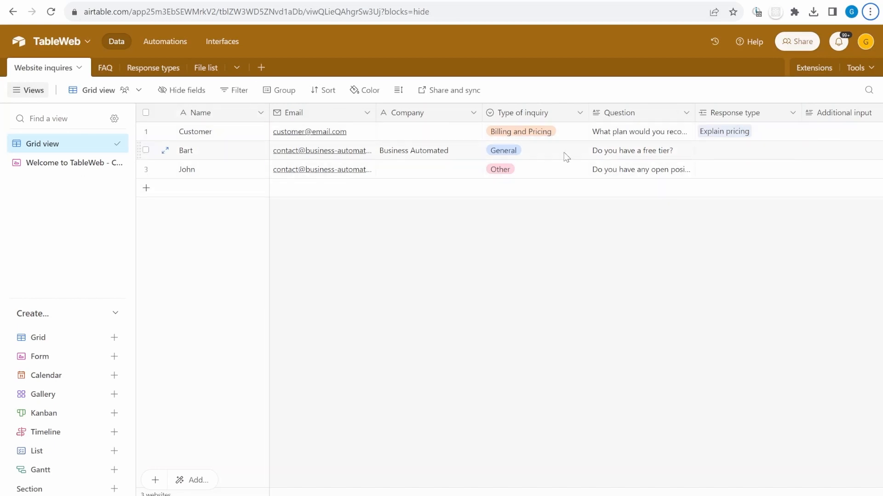
Review row 2's company, General inquiry type and question, then open the 'Welcome to TableWeb' form view
scroll(564, 152, "right", 3)
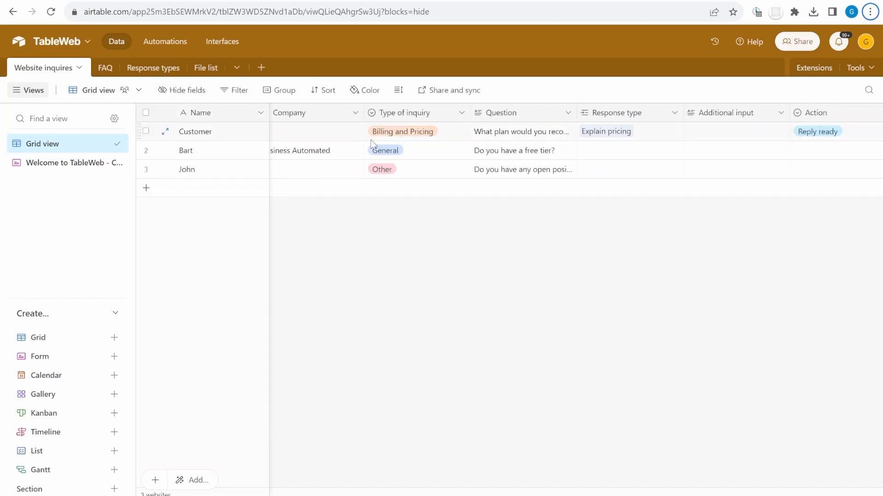
scroll(554, 168, "left", 3)
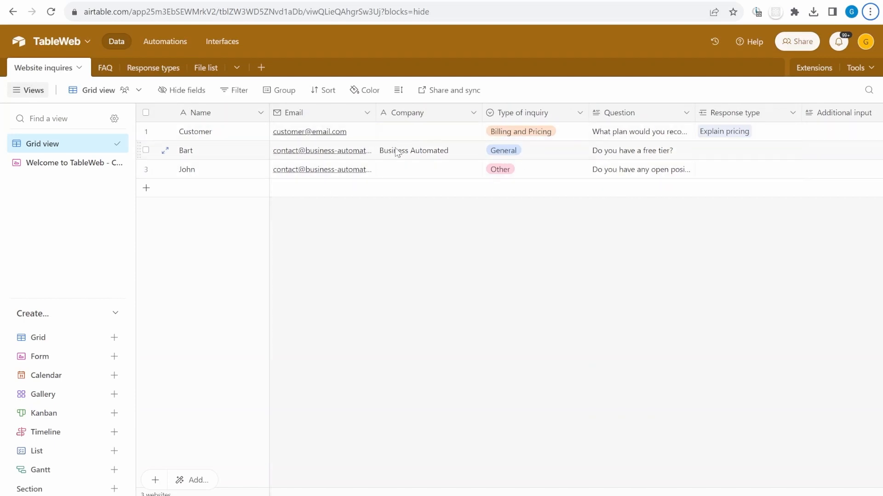
left_click(566, 153)
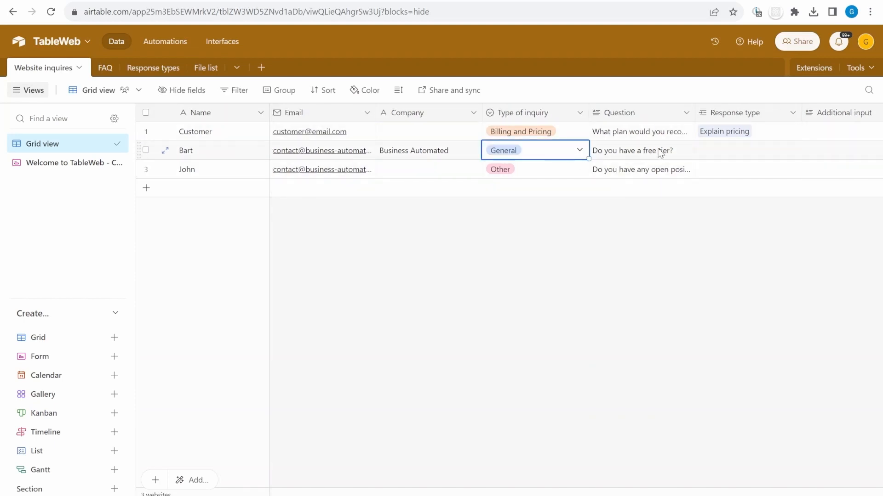
left_click(440, 150)
left_click(587, 153)
left_click(662, 153)
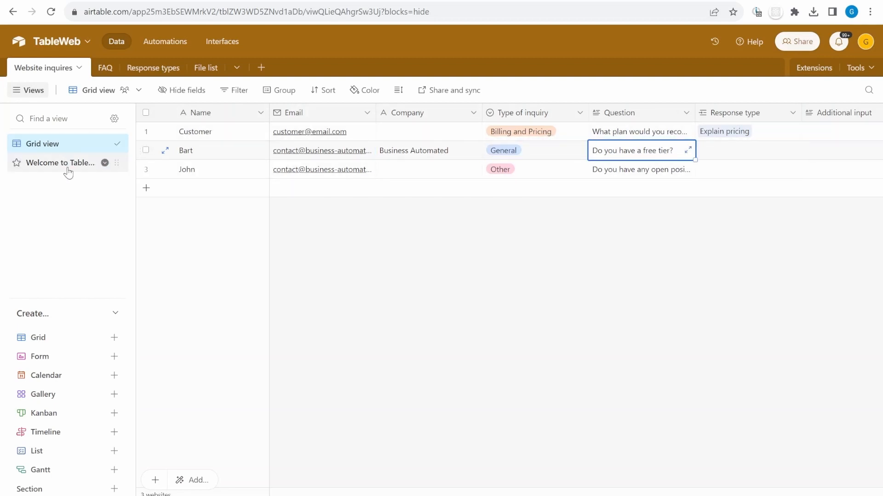
left_click(66, 164)
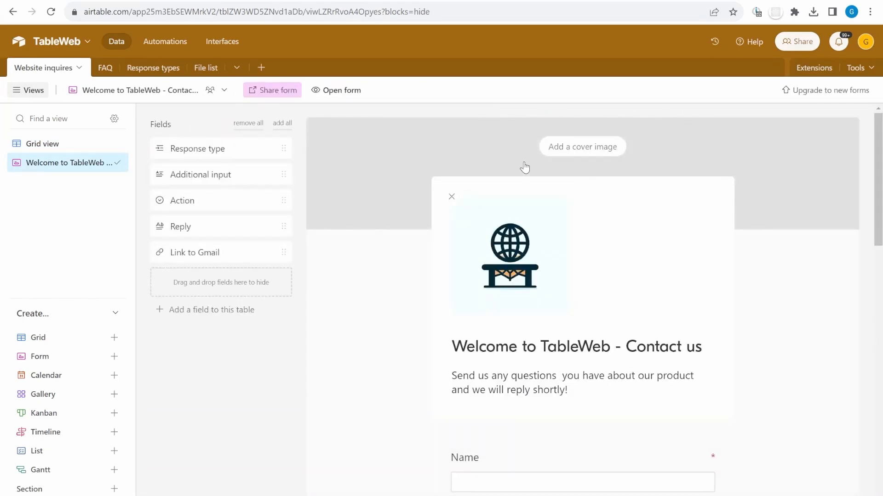
scroll(746, 245, "down", 6)
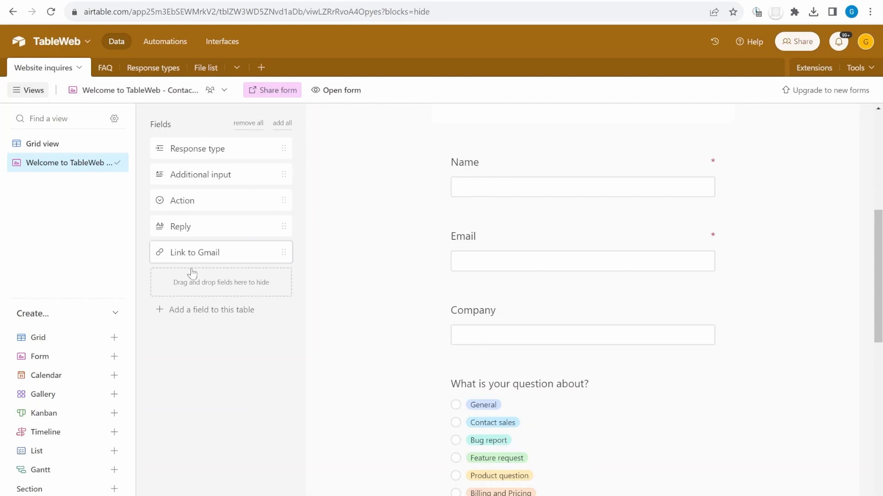
scroll(597, 303, "down", 4)
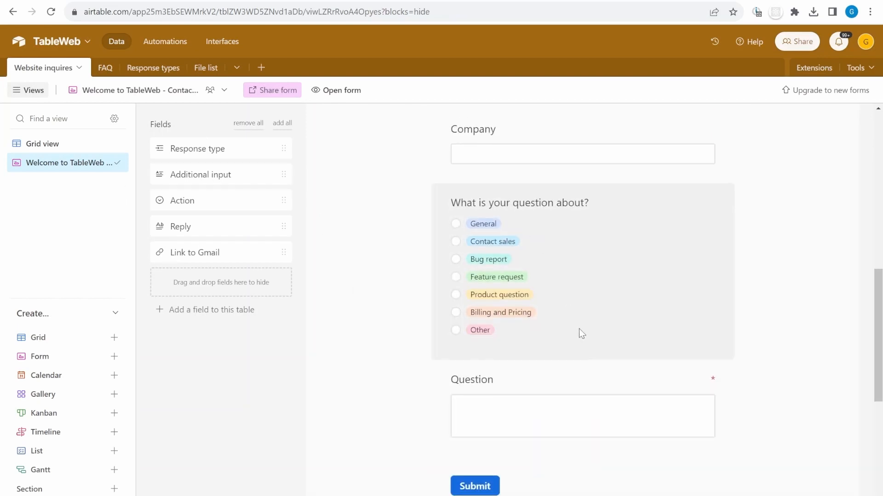
scroll(578, 329, "down", 4)
scroll(561, 208, "up", 9)
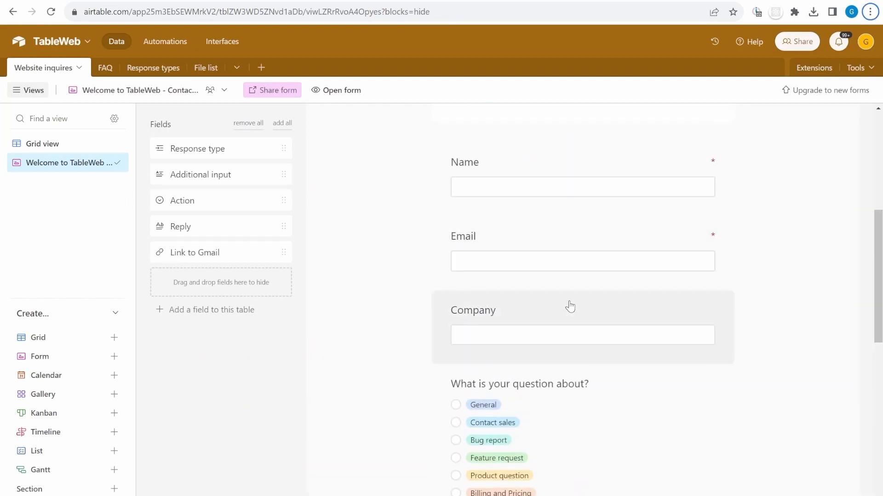
scroll(475, 312, "up", 5)
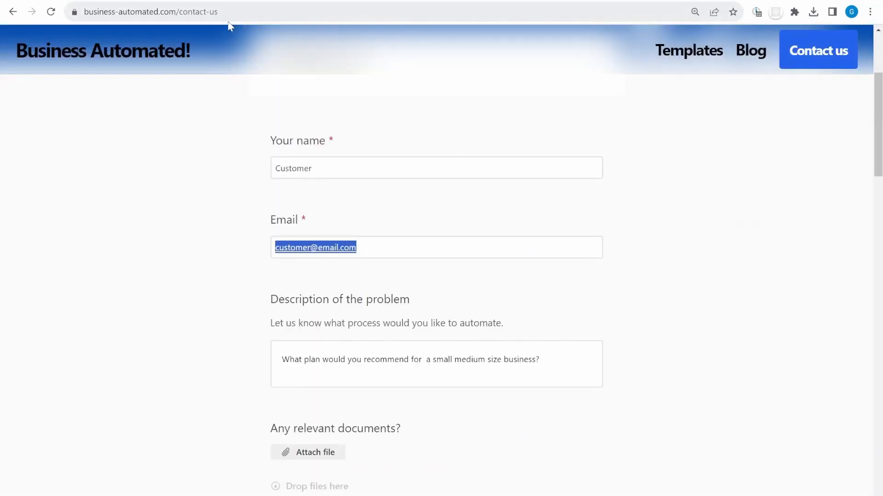
scroll(512, 320, "down", 1)
scroll(461, 335, "up", 3)
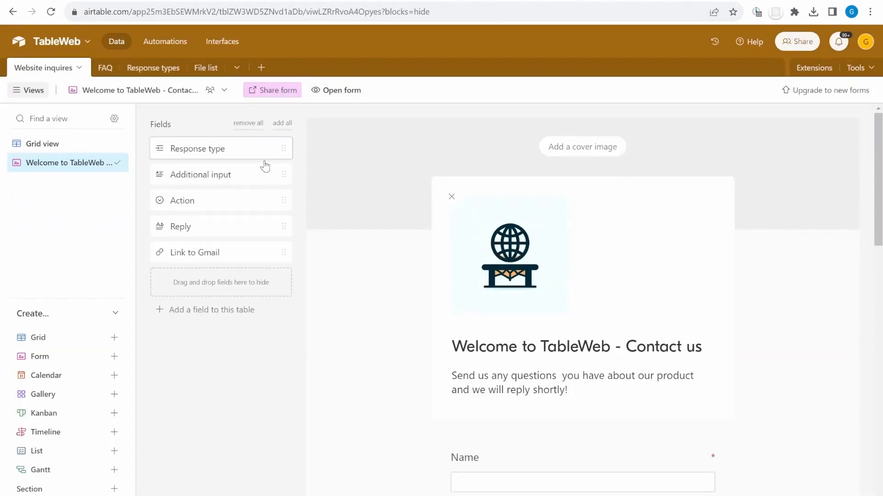
Return to the inquiries grid, open the FAQ table and select the Pricing answers in rows 3–8
left_click(87, 148)
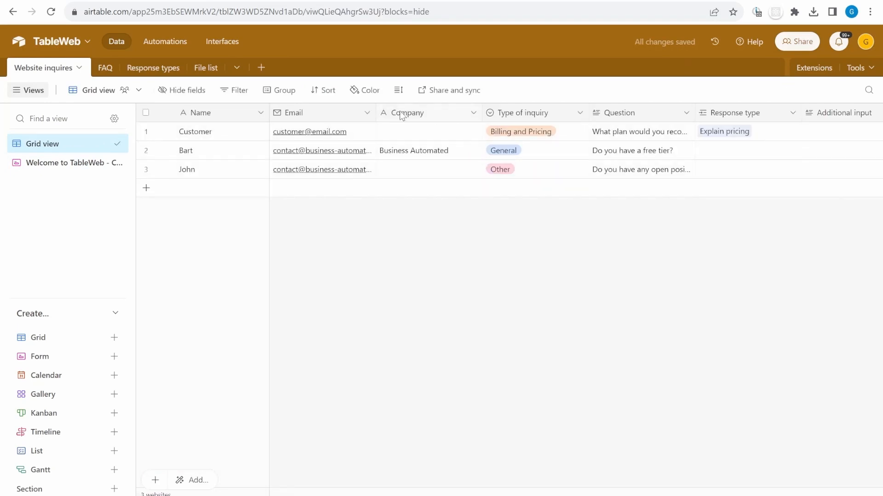
scroll(619, 151, "right", 3)
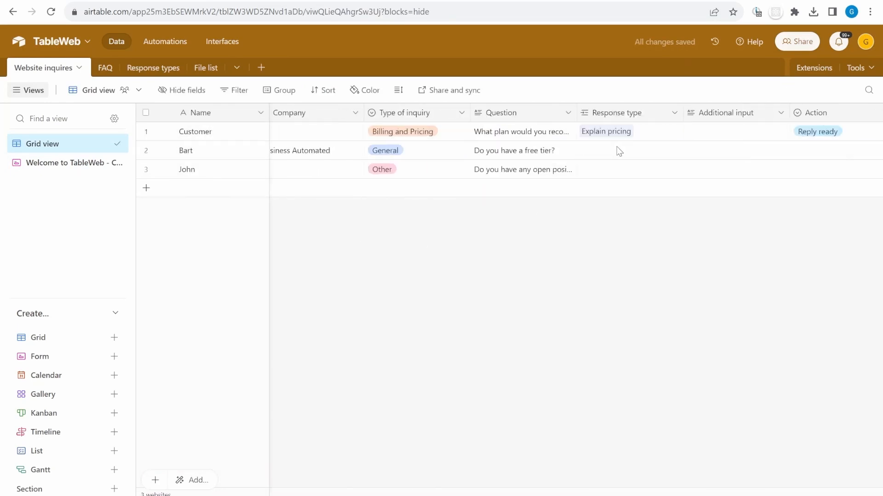
left_click(101, 73)
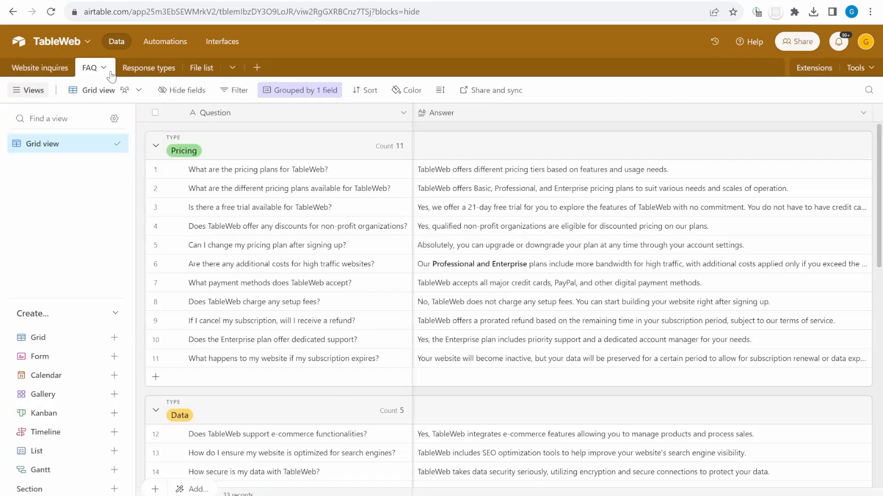
left_click(294, 192)
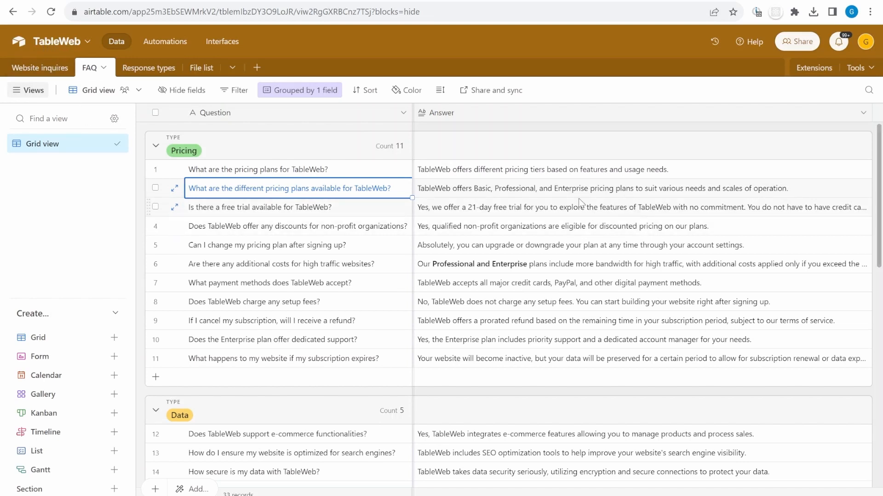
left_click_drag(571, 209, 569, 305)
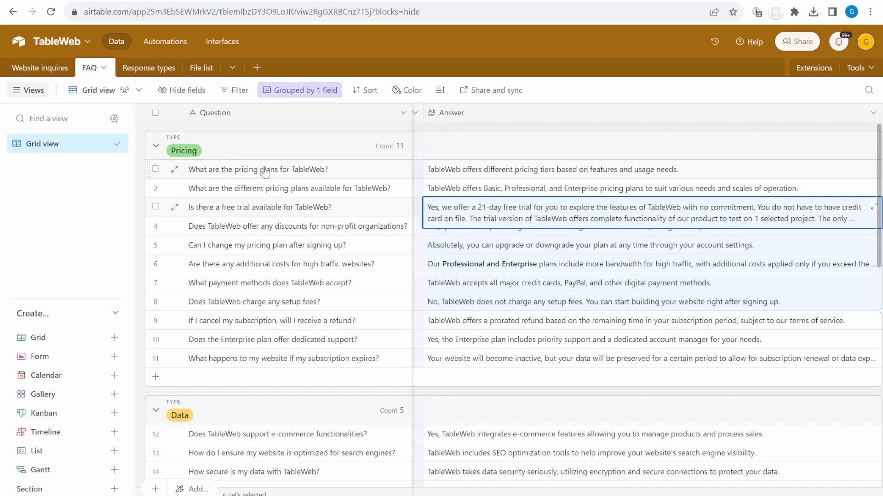
Scroll through the FAQ groups and review the Pricing questions and answers, including setup fees
left_click(263, 171)
scroll(296, 252, "down", 1)
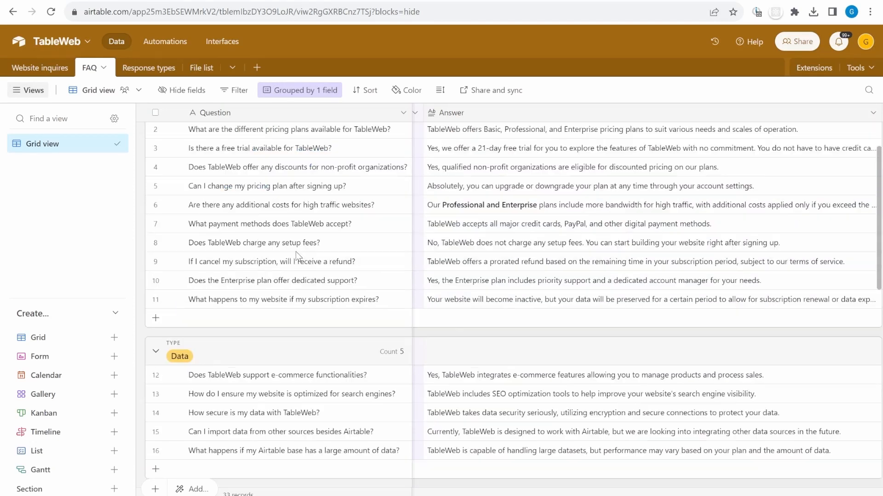
scroll(249, 203, "up", 1)
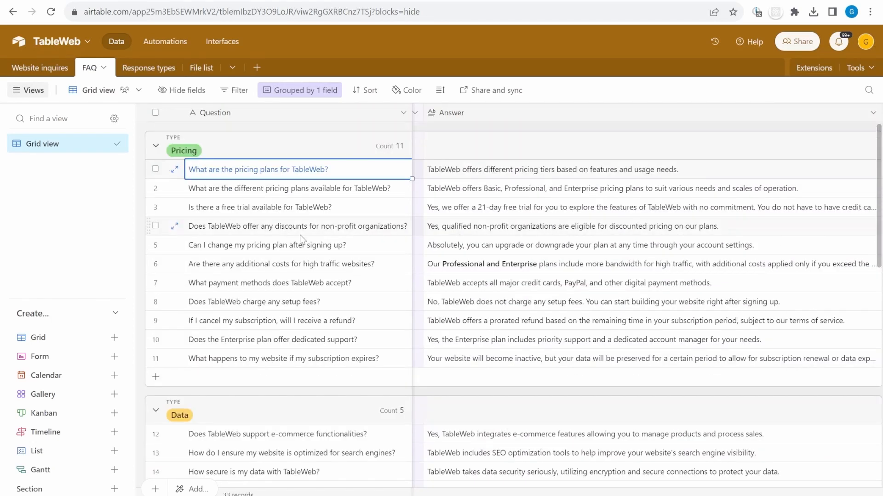
scroll(323, 287, "down", 2)
left_click_drag(285, 331, 261, 425)
scroll(248, 372, "down", 2)
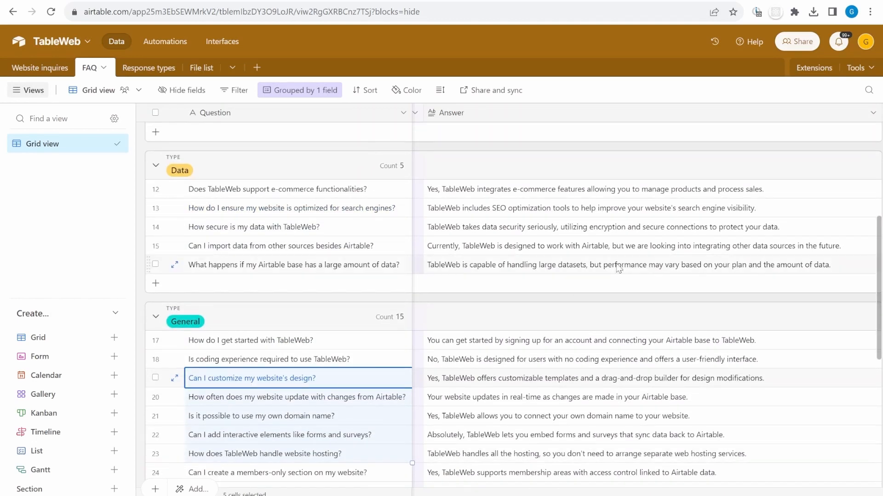
scroll(529, 184, "up", 2)
left_click(507, 171)
scroll(508, 171, "up", 3)
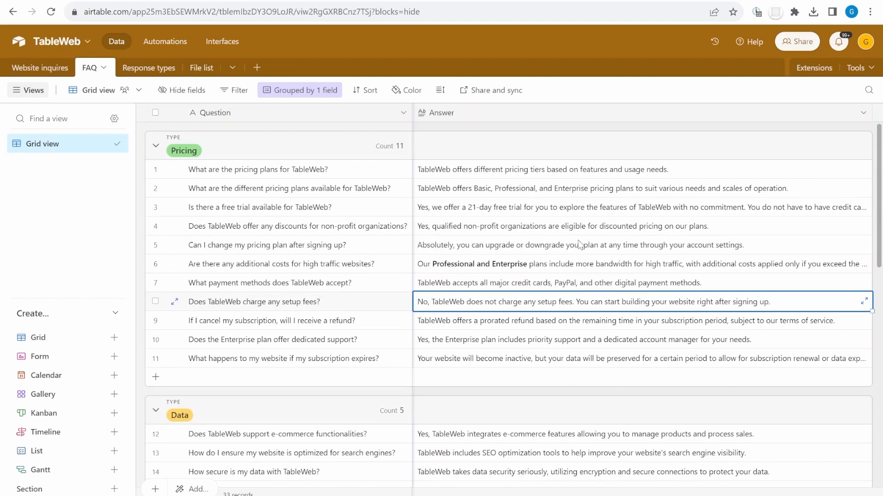
left_click(627, 190)
left_click(440, 175)
left_click(271, 176)
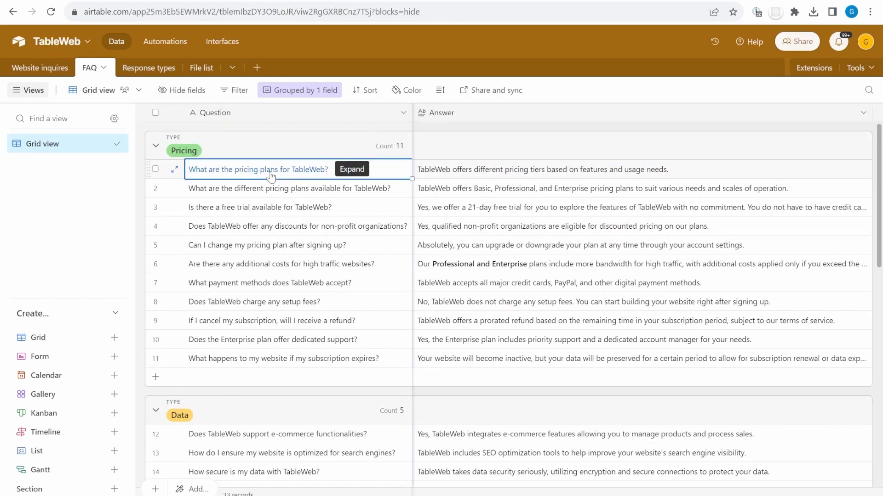
left_click(685, 173)
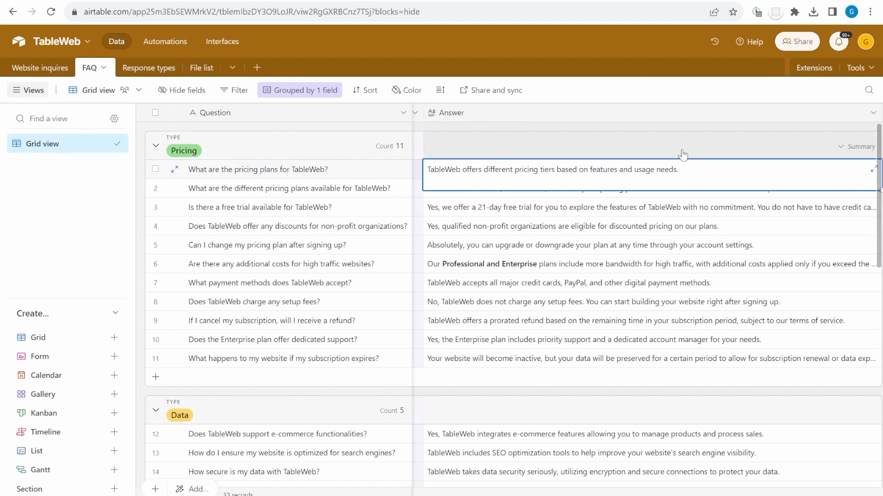
Read the Explain free tier prompt in full in Response types, then go back to Website inquires
left_click(153, 74)
left_click(222, 156)
left_click(223, 168)
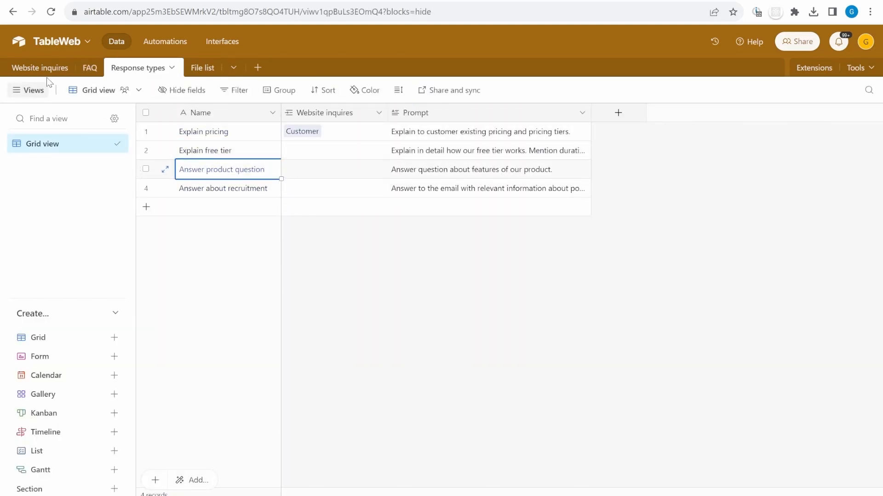
left_click(514, 156)
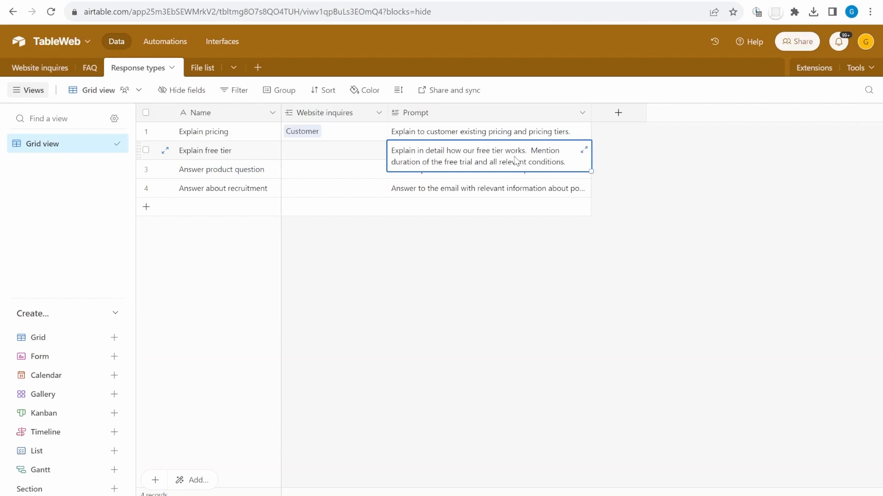
left_click(585, 152)
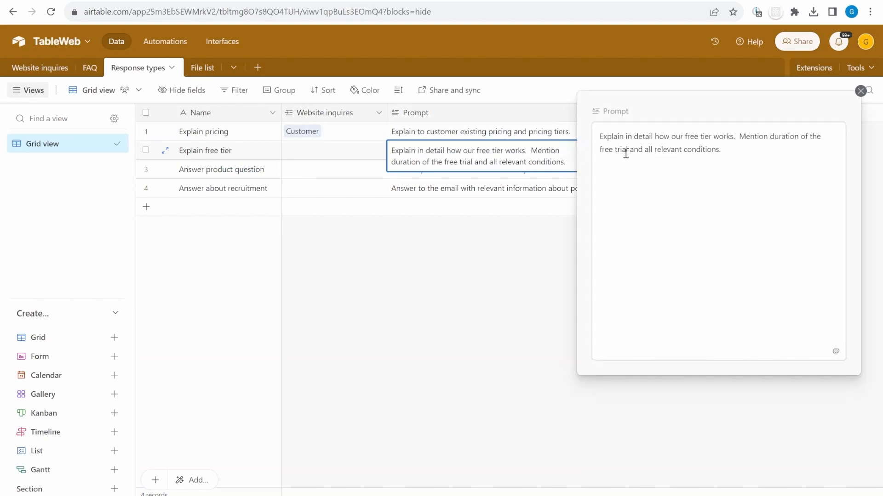
triple_click(781, 190)
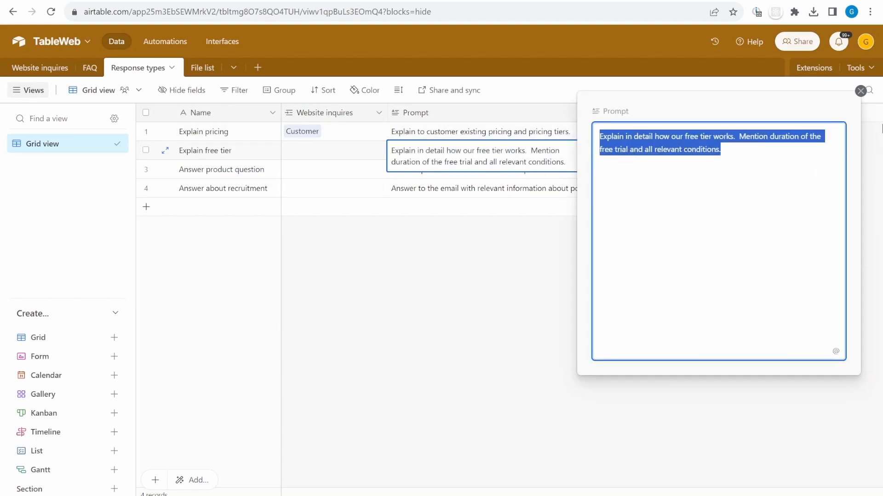
left_click(861, 91)
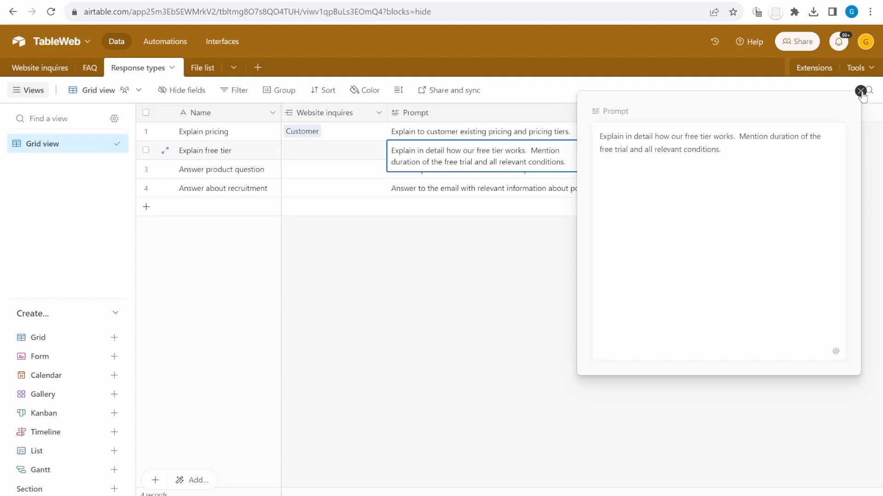
left_click(30, 67)
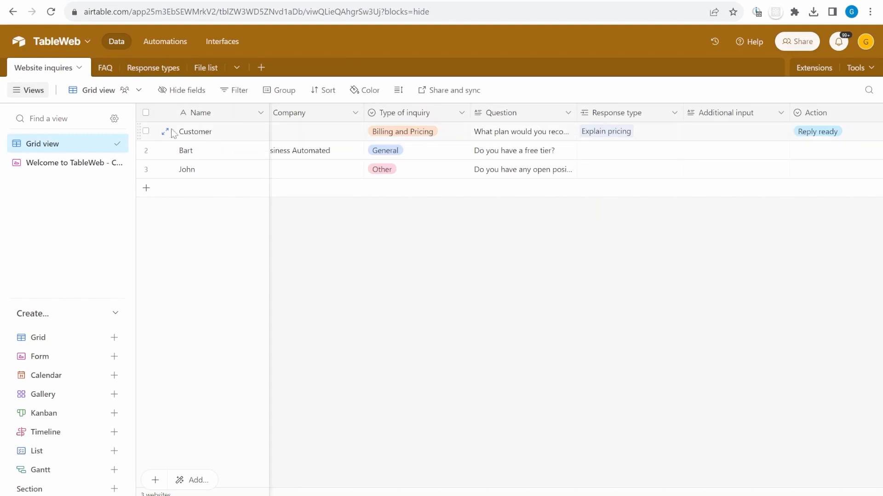
Expand the first inquiry's record, scroll through it, then move to the 'Do you have a free tier?' record
left_click(163, 133)
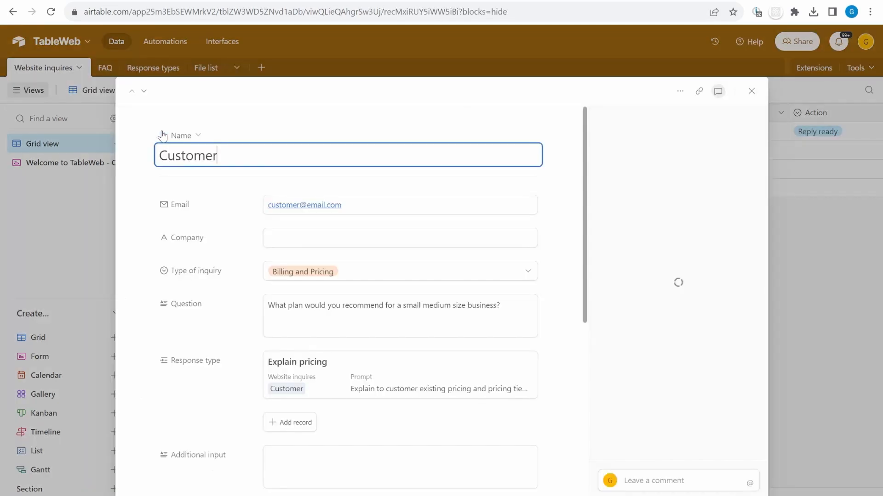
scroll(560, 334, "down", 5)
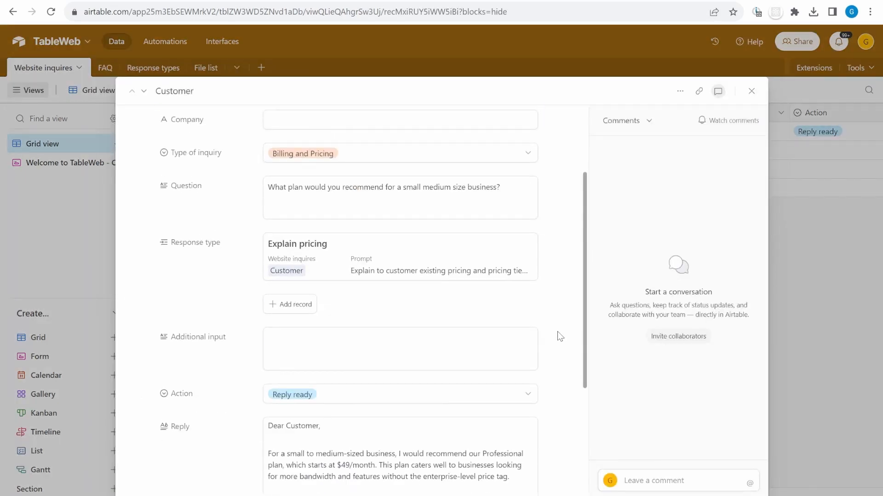
scroll(485, 358, "down", 1)
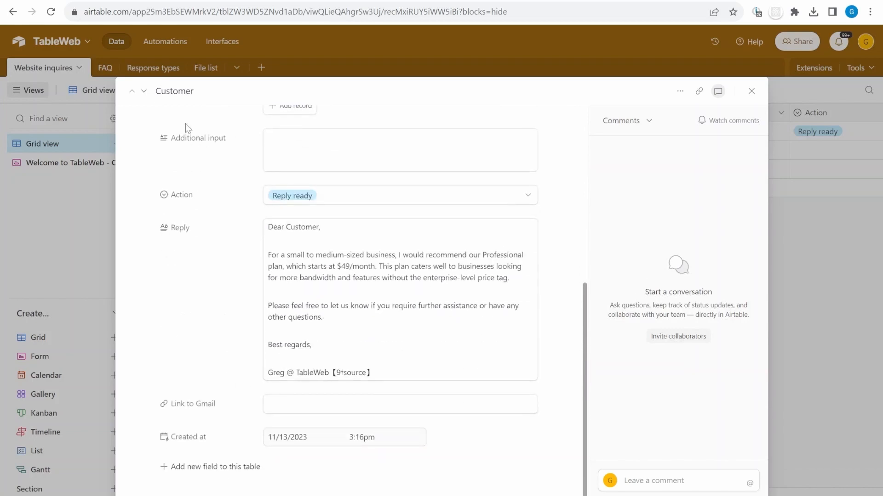
left_click(143, 92)
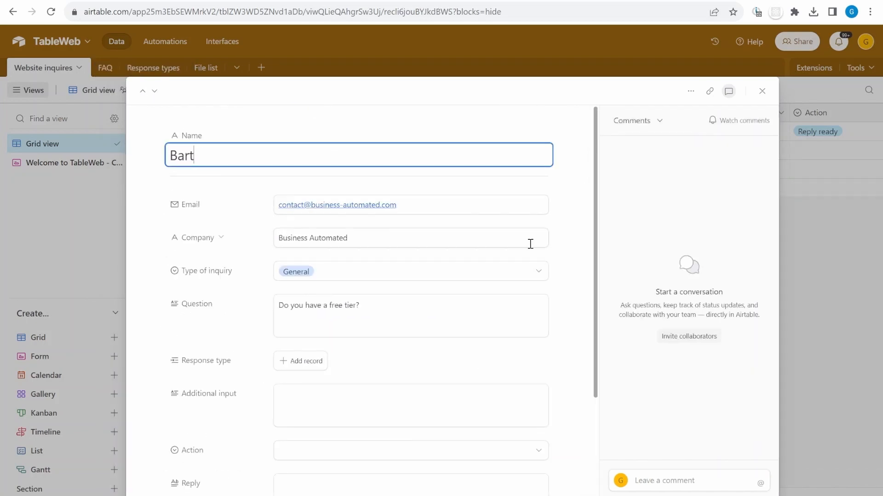
scroll(530, 244, "down", 1)
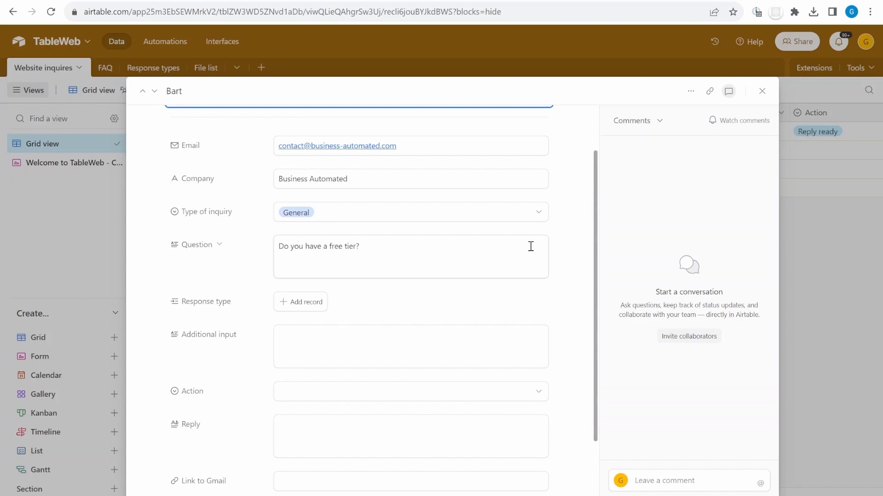
scroll(531, 247, "up", 1)
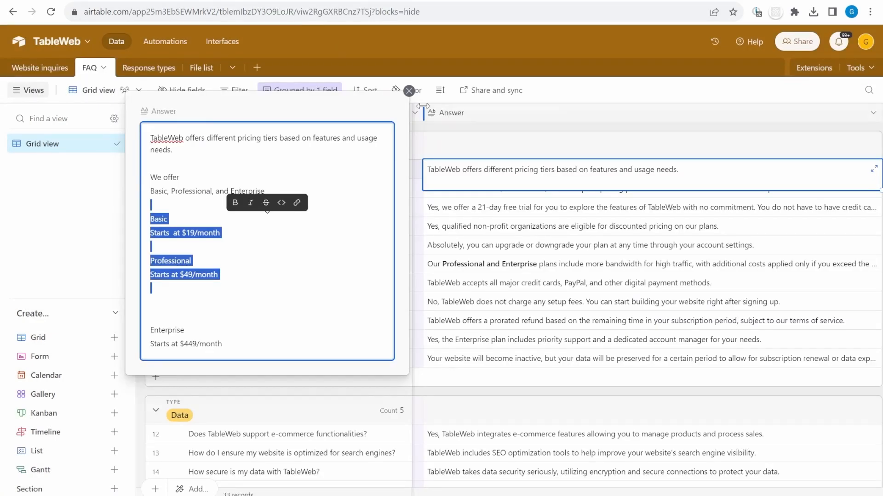
Expand the FAQ's row 3 free-trial answer and highlight most of its text
key("Escape")
left_click(456, 208)
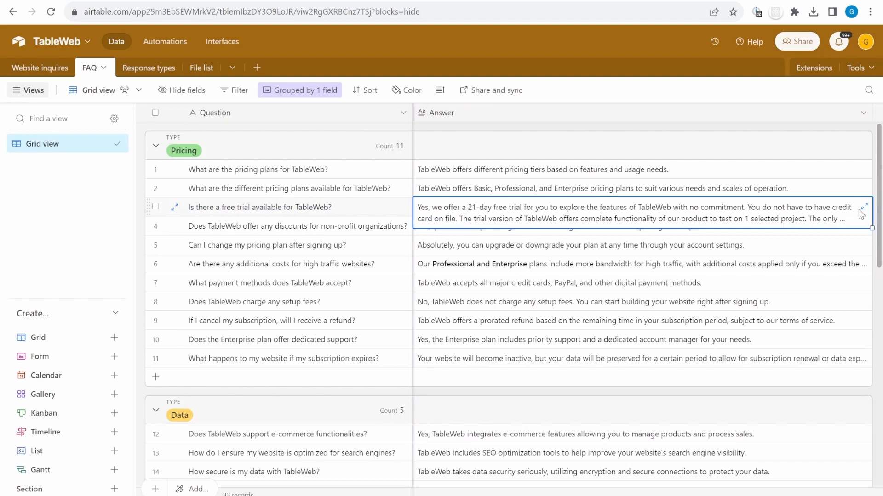
left_click(864, 206)
left_click_drag(202, 197, 258, 123)
Add Explain free tier as the inquiry's Response type
left_click(265, 211)
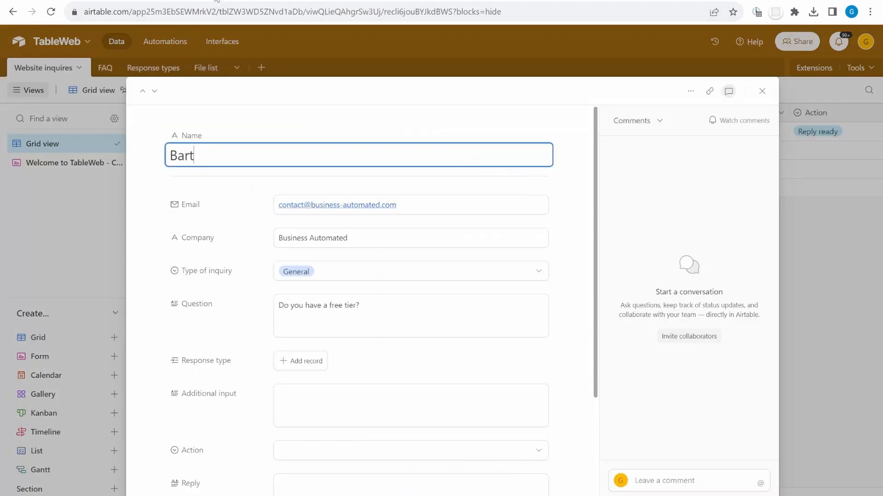
left_click(318, 366)
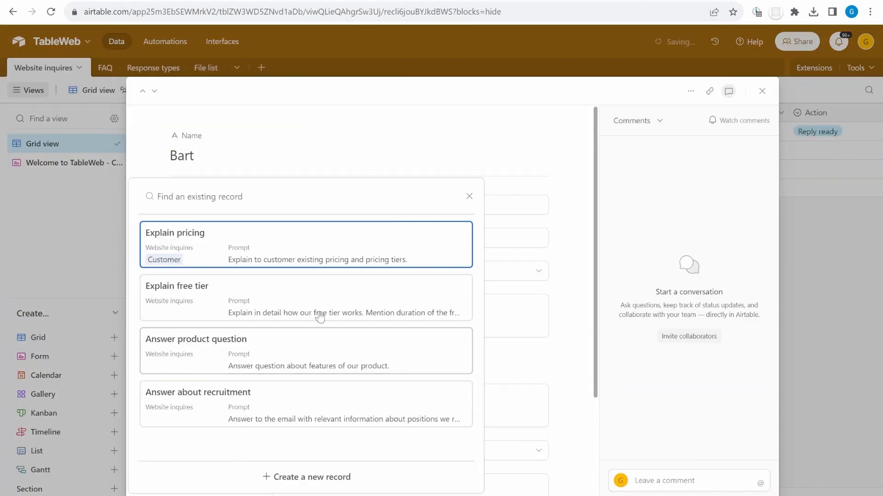
left_click(327, 294)
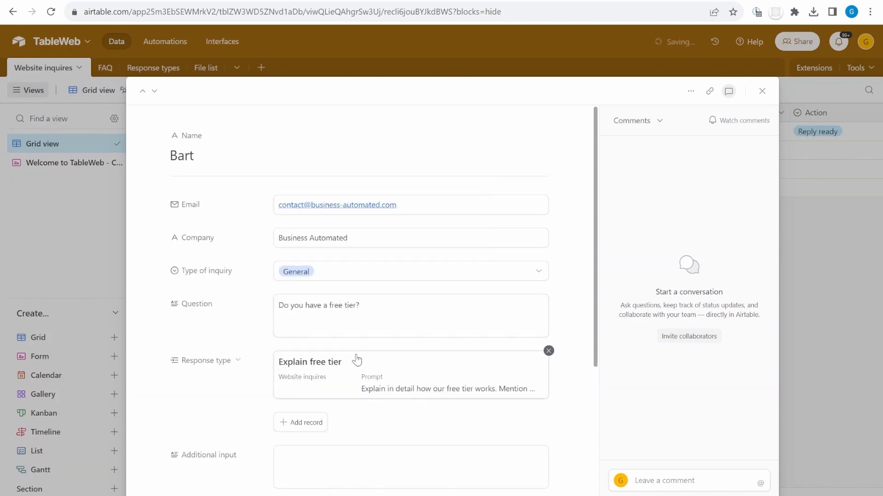
Open the linked Explain free tier record, check its trial-conditions prompt, and close it
left_click(472, 393)
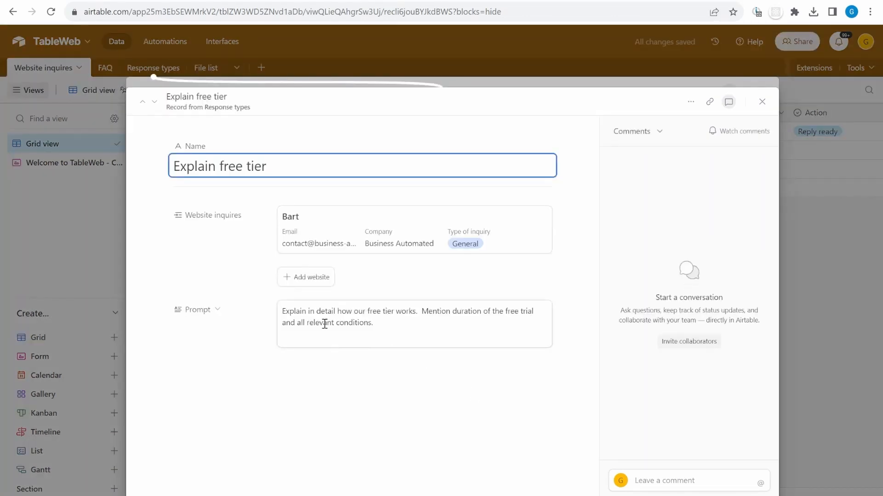
left_click_drag(410, 335, 273, 315)
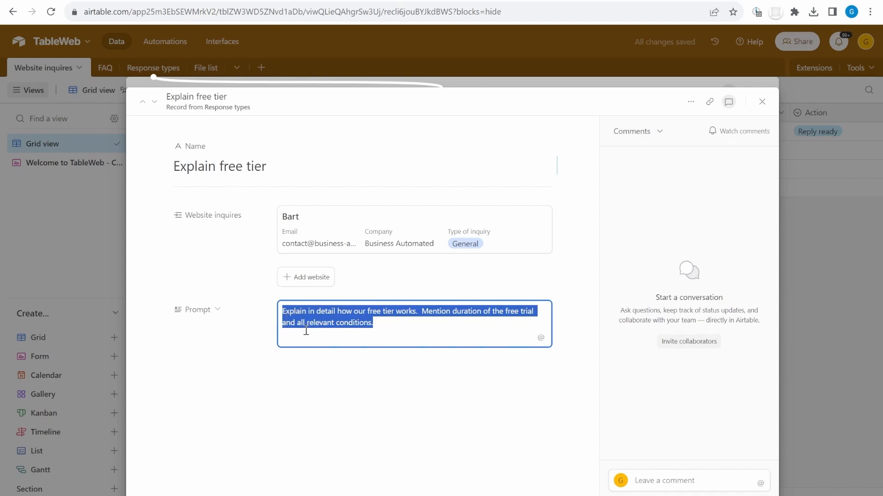
left_click(375, 336)
left_click_drag(420, 312, 546, 323)
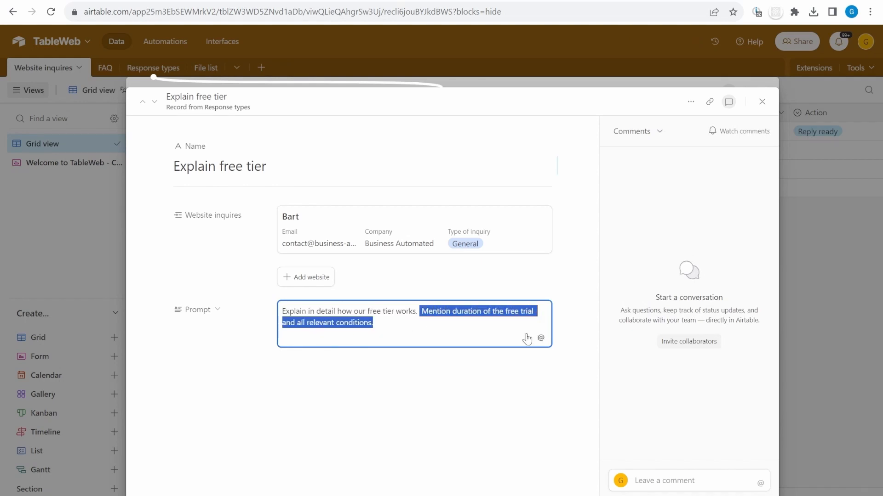
left_click(336, 330)
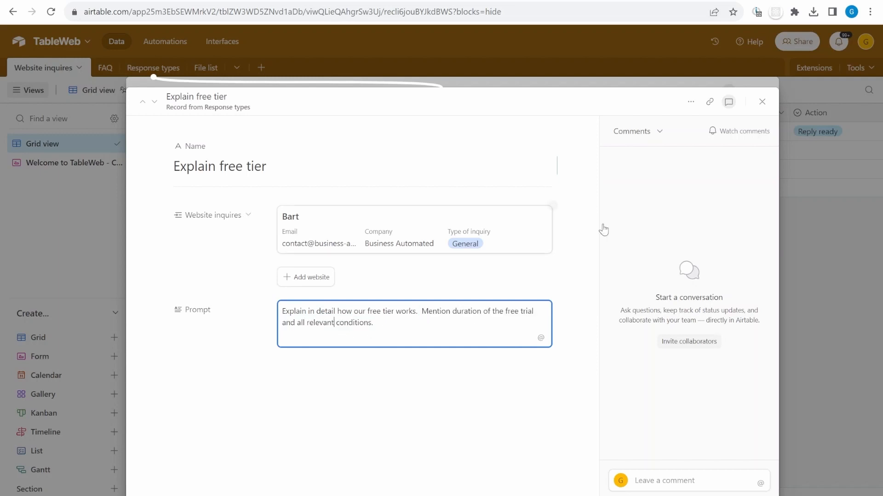
left_click(762, 101)
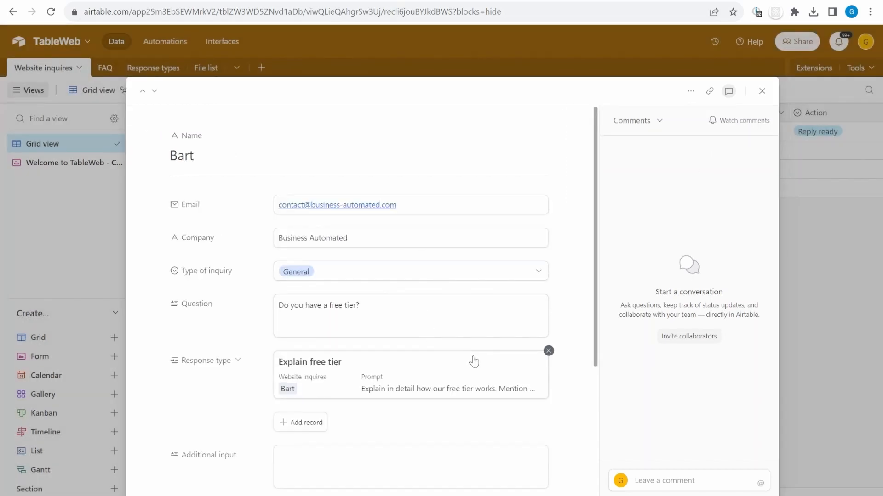
Set the free-tier inquiry's Action to Generate reply
scroll(473, 360, "down", 3)
left_click(366, 403)
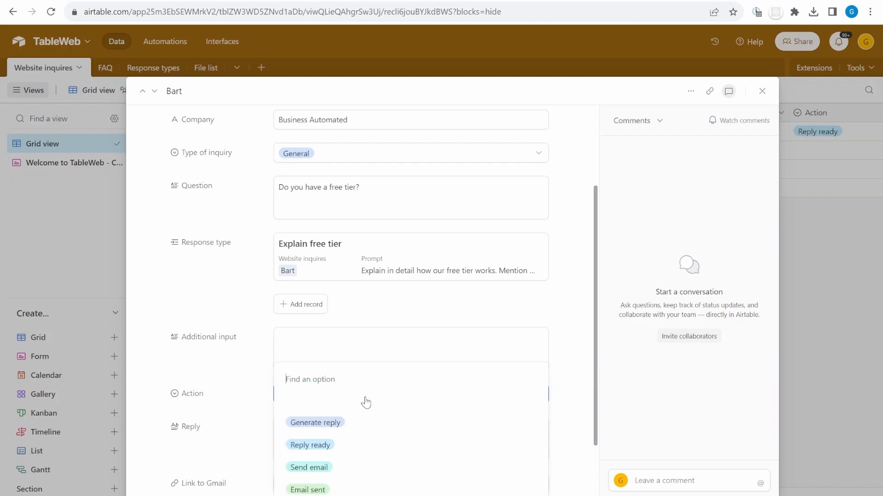
left_click(330, 422)
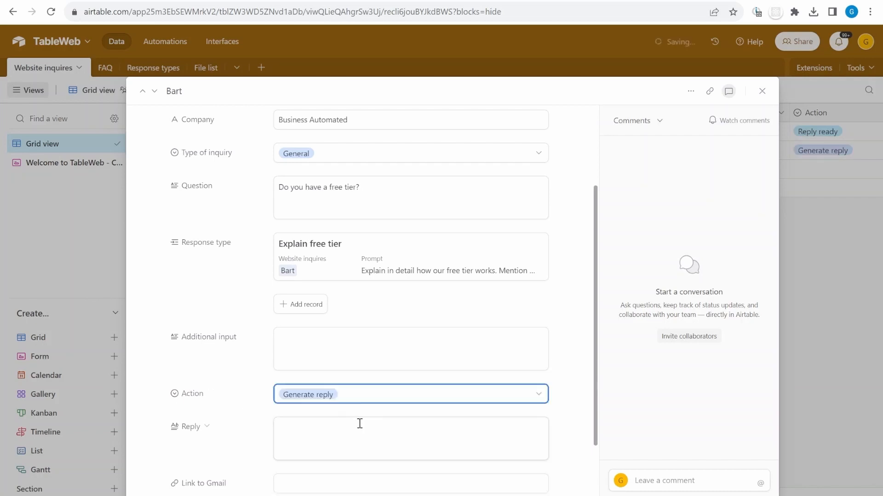
Read the drafted reply's thank-you, custom-domain and one-trial-project lines
scroll(584, 299, "down", 2)
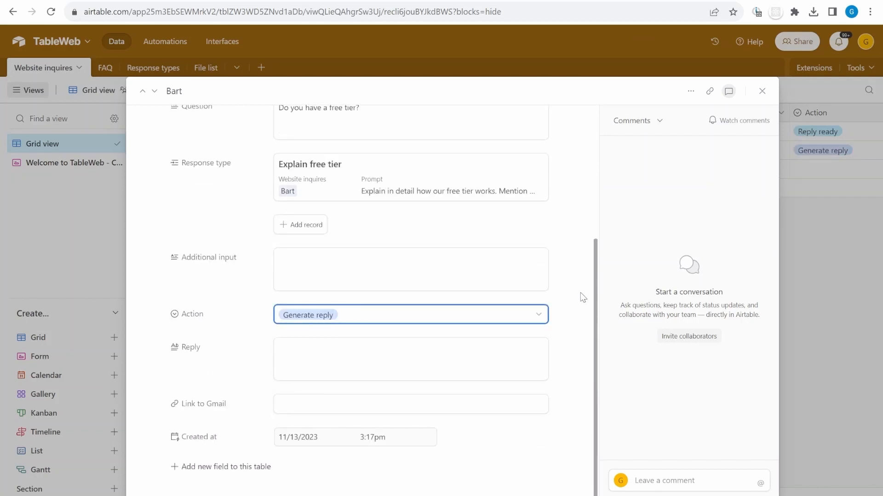
scroll(583, 297, "down", 3)
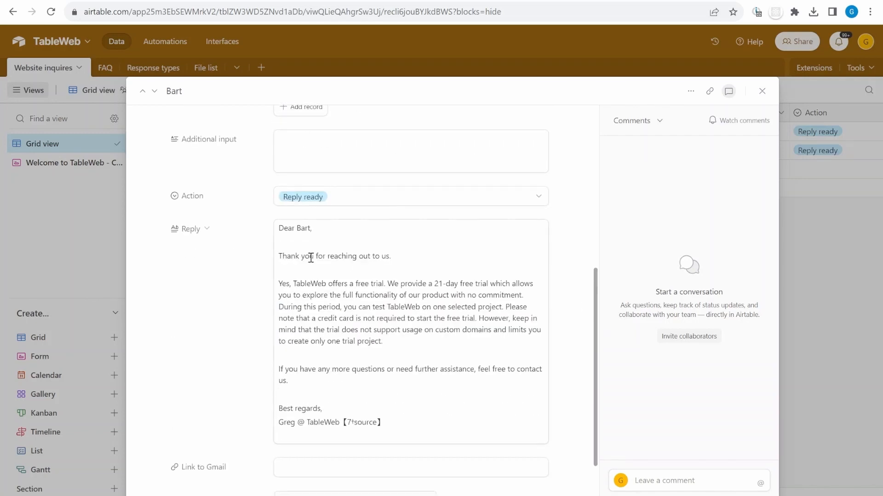
left_click_drag(283, 258, 520, 319)
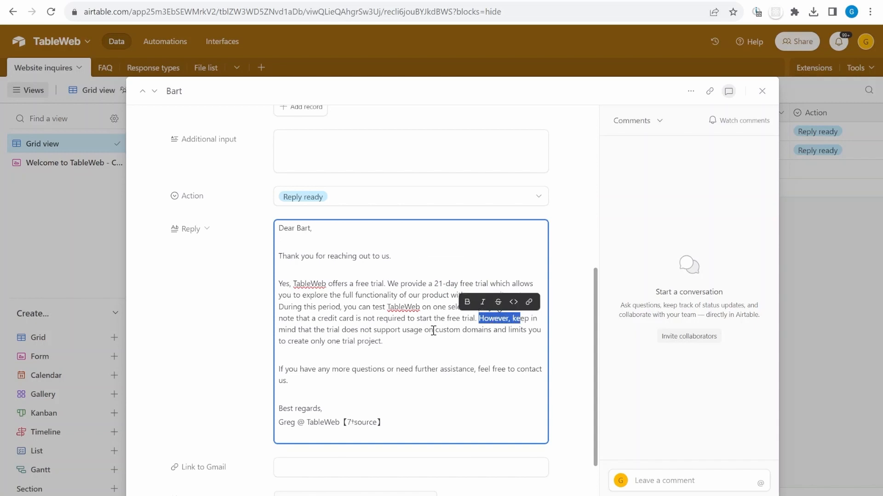
left_click_drag(373, 331, 497, 331)
left_click_drag(405, 343, 273, 342)
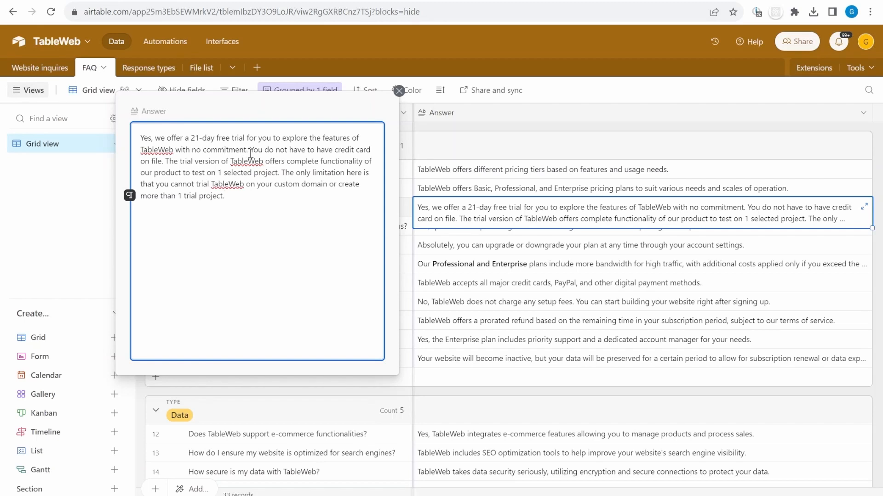
Edit the free-trial answer to read 2 selected projects and a 14-day trial
left_click(221, 171)
key("BackSpace")
type("2")
left_click(199, 138)
key("BackSpace")
key("BackSpace")
type("1")
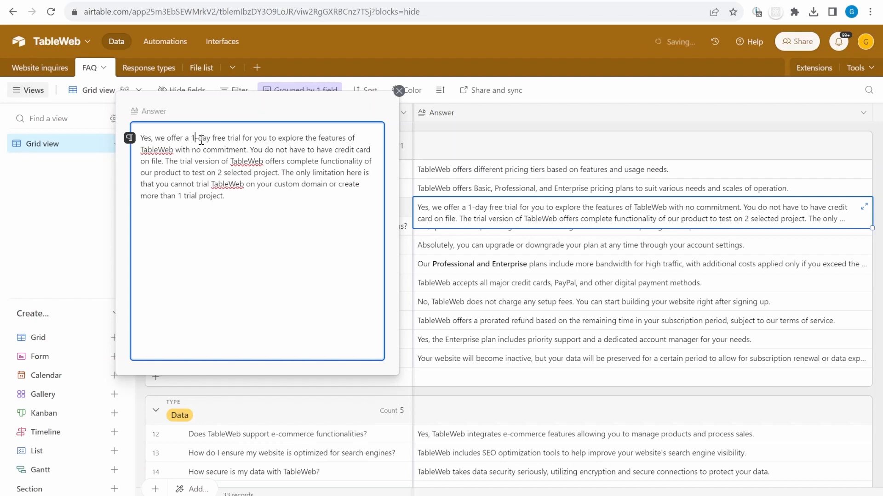
type("4")
left_click(266, 243)
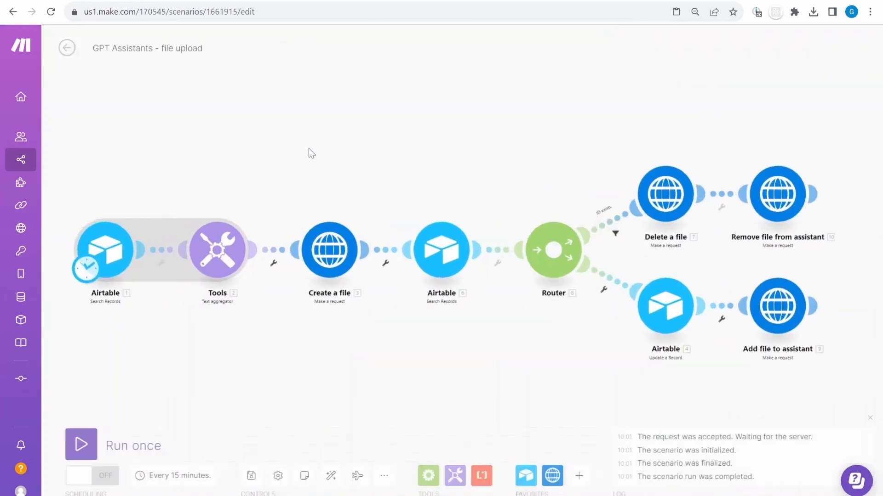
Run the Make scenario once, then close the expanded Airtable inquiry record
left_click(76, 444)
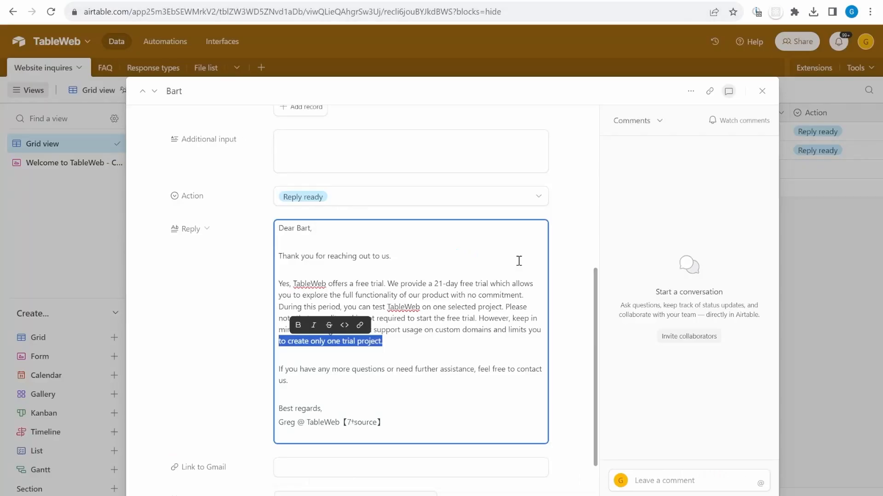
key("Escape")
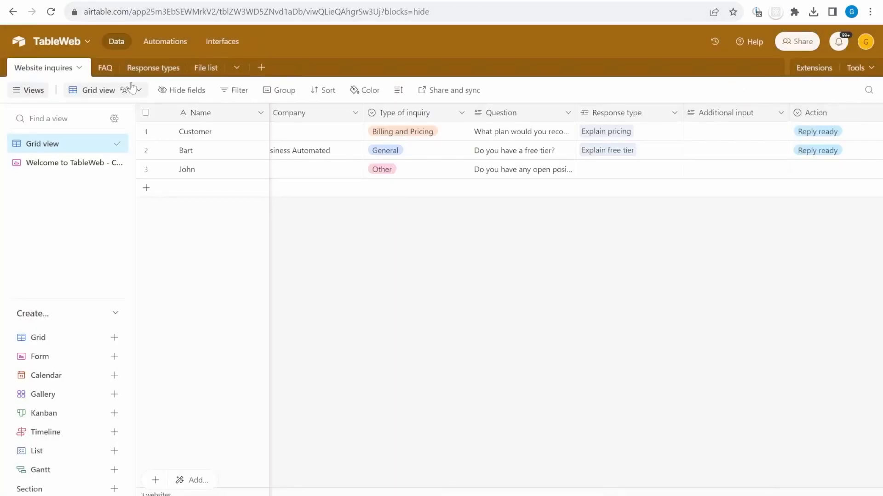
In the free-tier inquiry, delete the existing reply and unlink the Explain free tier response type
left_click(165, 150)
scroll(416, 386, "down", 7)
left_click(406, 303)
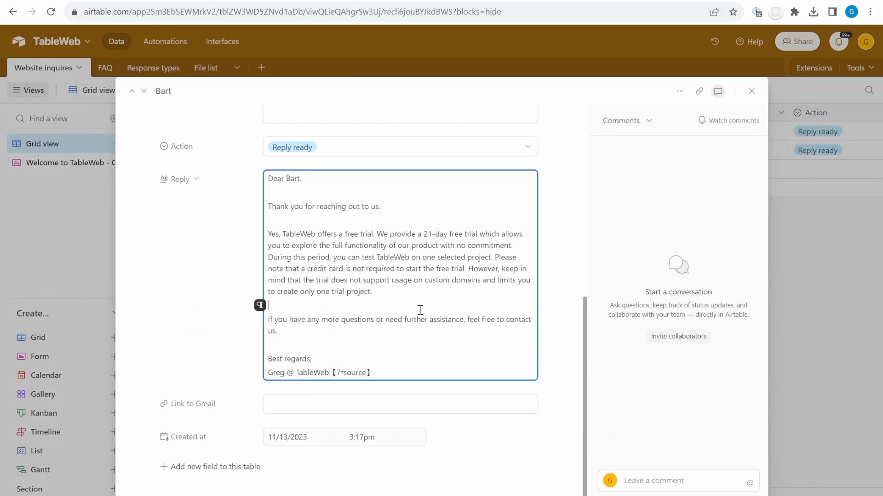
key("ctrl+a")
key("BackSpace")
scroll(555, 244, "up", 3)
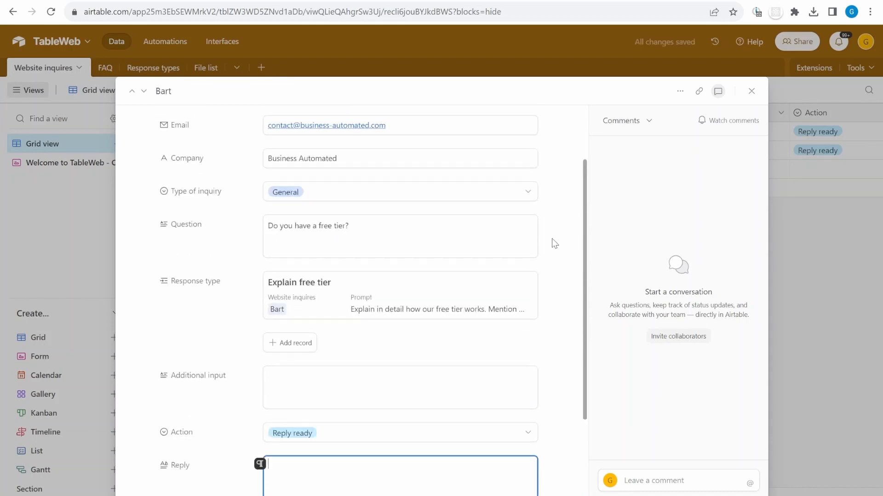
left_click(537, 271)
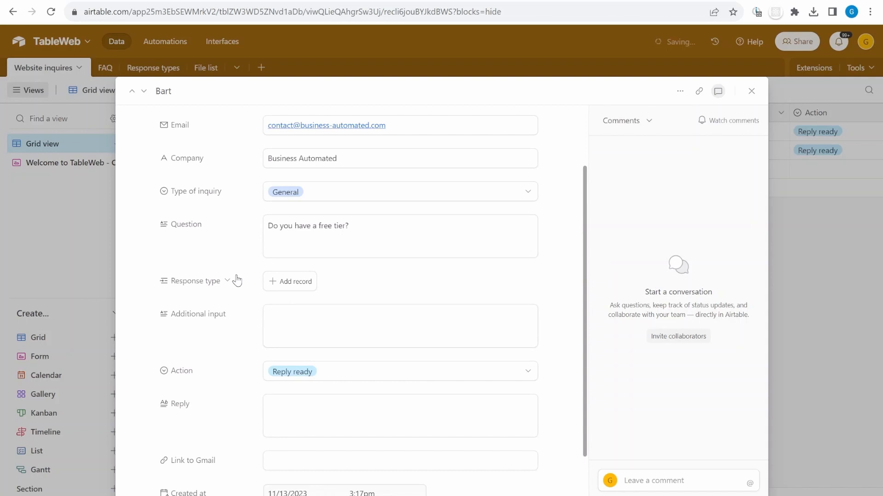
Set Action to Generate reply, check the 14-day, 2-project reply, then open the job-openings inquiry
left_click(395, 375)
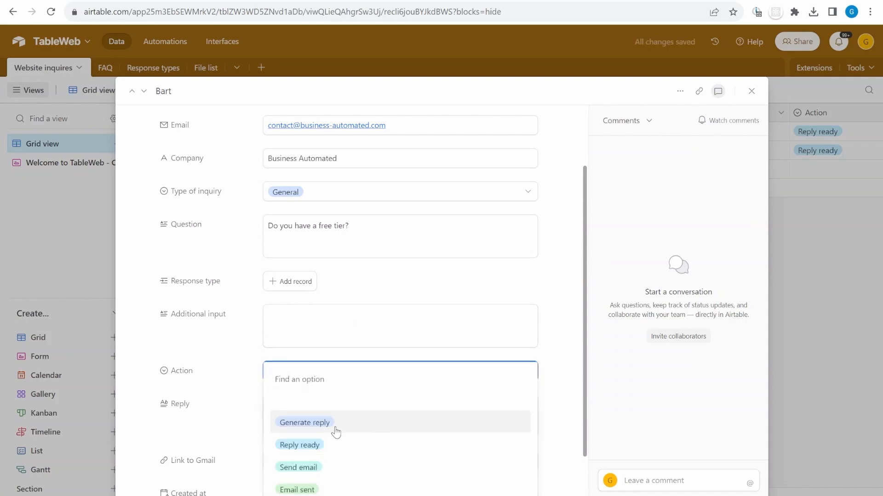
left_click(336, 432)
scroll(546, 339, "down", 2)
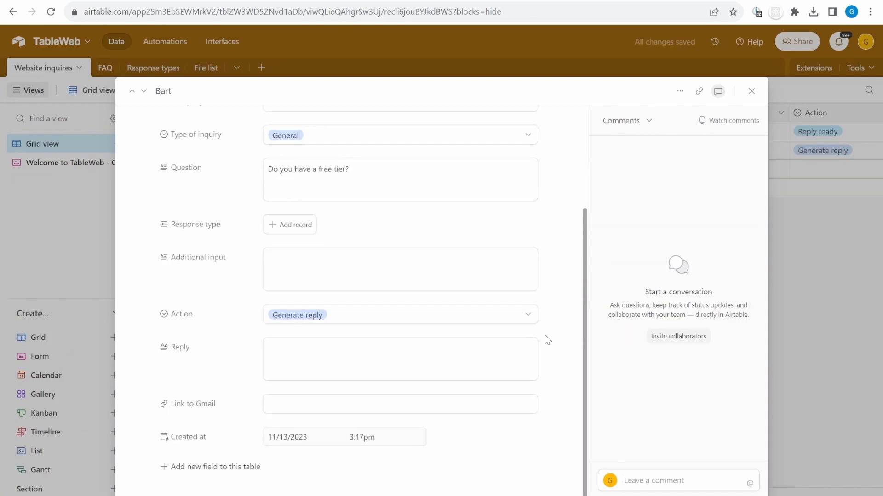
left_click_drag(290, 385, 351, 391)
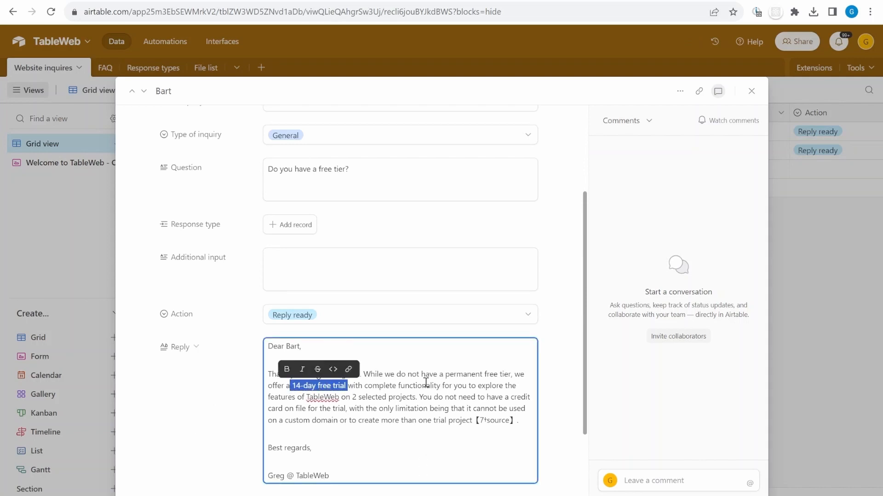
left_click(305, 385)
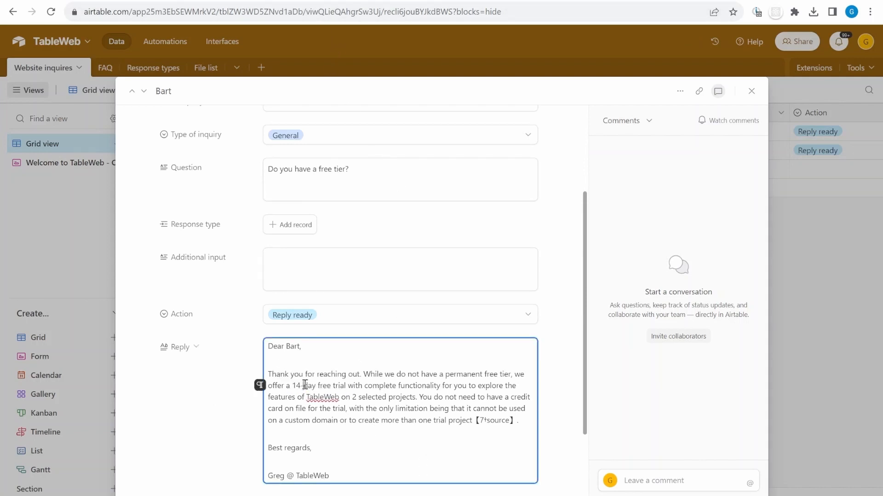
left_click(358, 397)
left_click(144, 92)
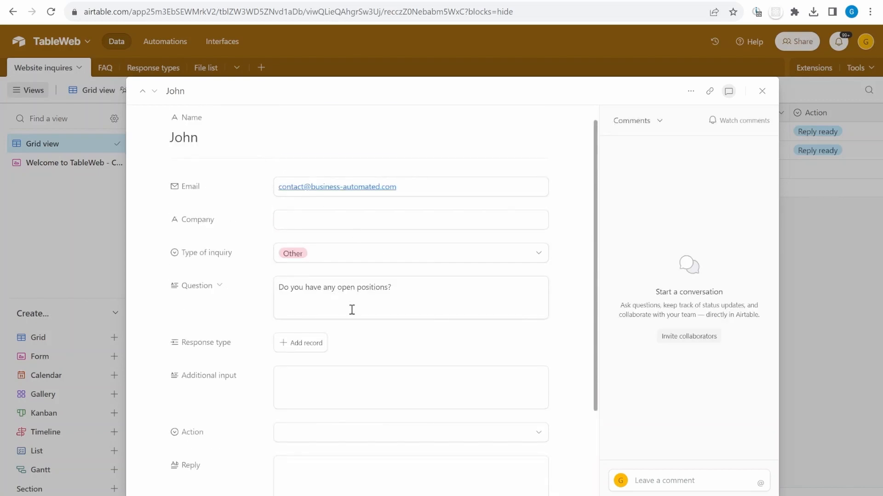
Link Answer about recruitment as the job-openings inquiry's response type
scroll(351, 310, "down", 2)
left_click(317, 278)
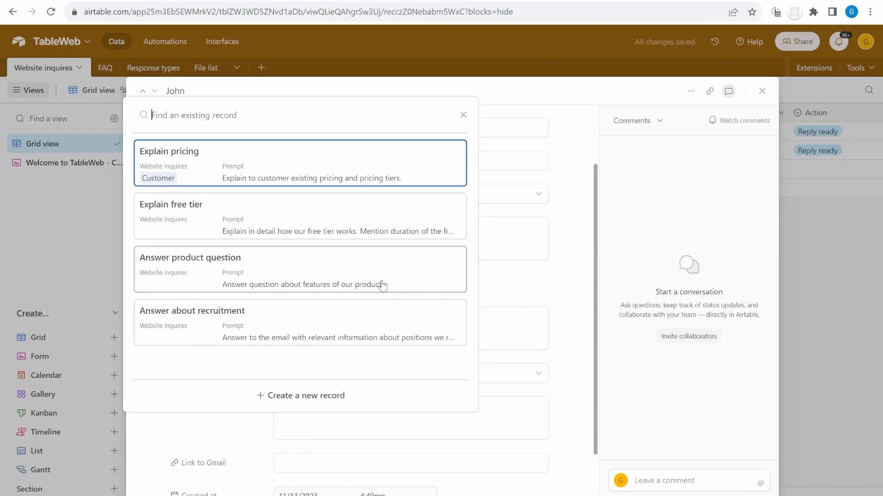
left_click(355, 323)
Review the FAQ Jobs group, expanding the Front end developer and Accountant job descriptions
scroll(413, 322, "down", 3)
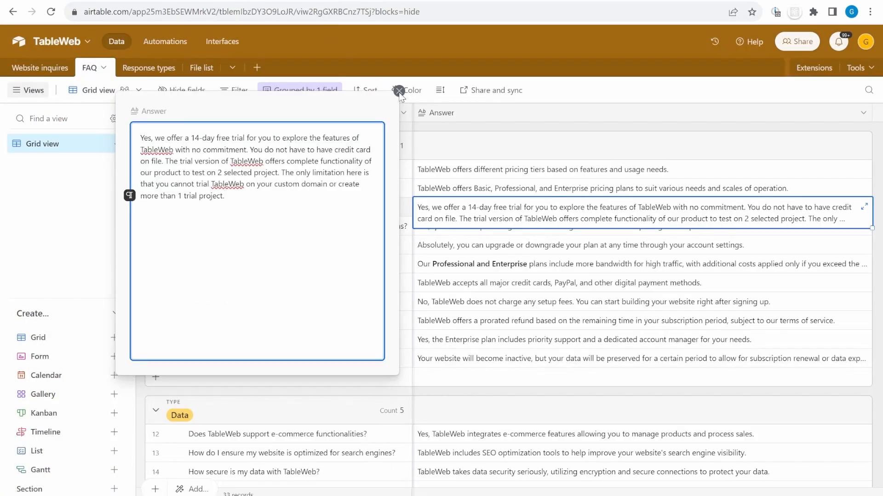
left_click(527, 273)
scroll(533, 322, "down", 15)
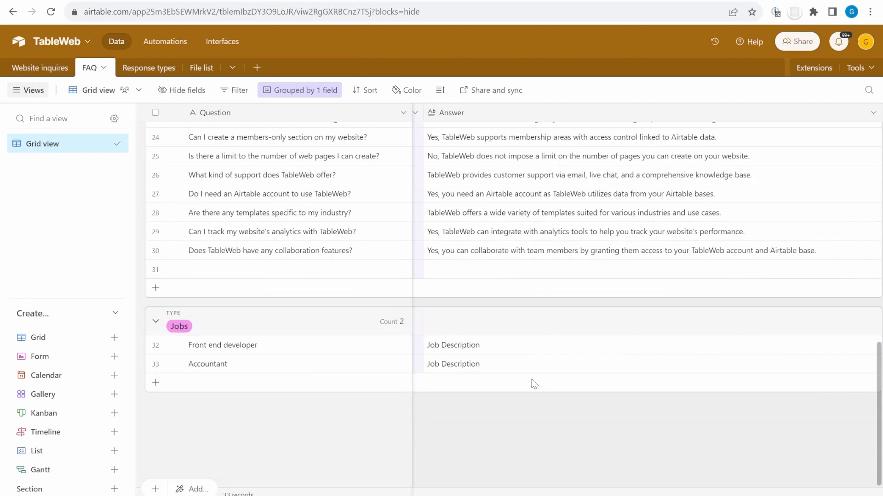
left_click(259, 348)
left_click(528, 349)
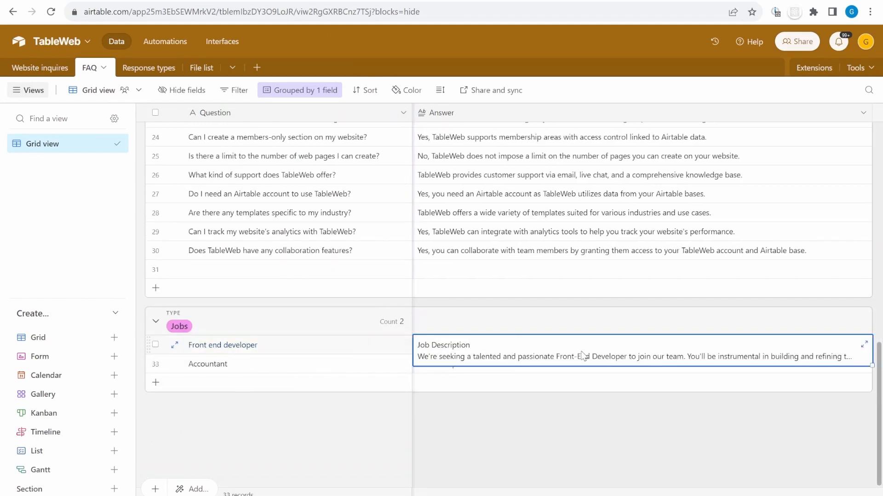
left_click(864, 344)
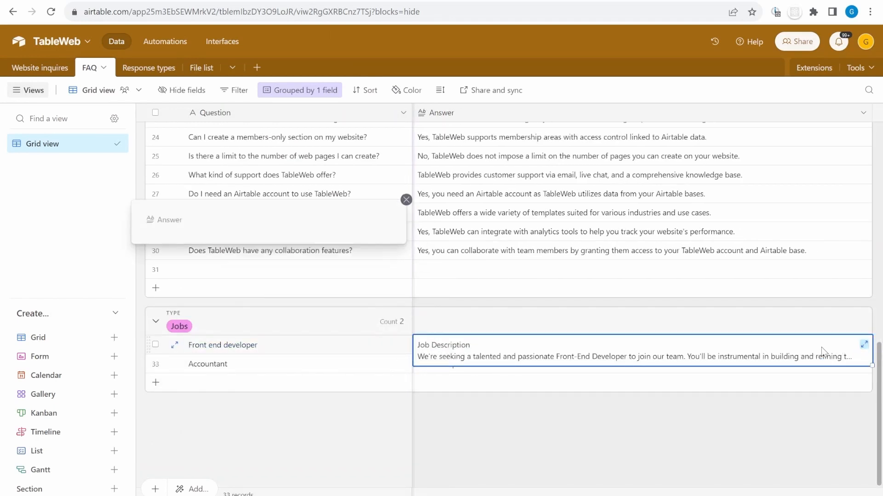
scroll(260, 340, "down", 5)
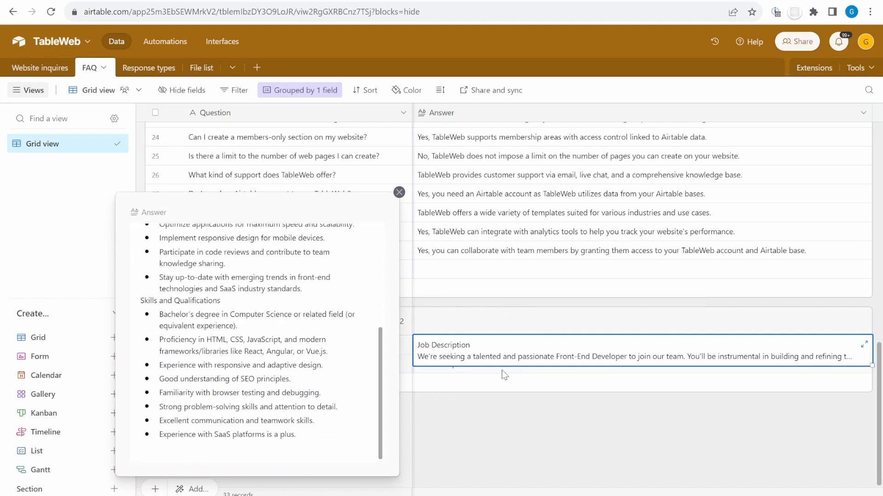
left_click(503, 375)
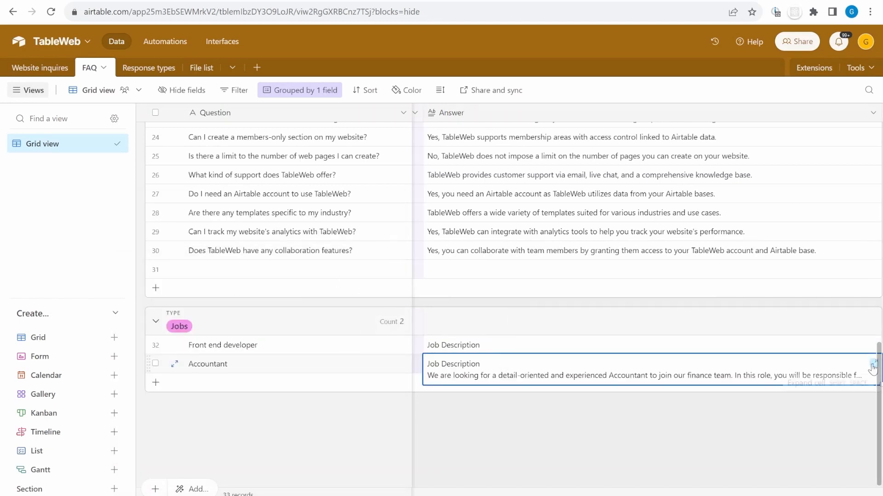
left_click(873, 363)
scroll(260, 340, "down", 5)
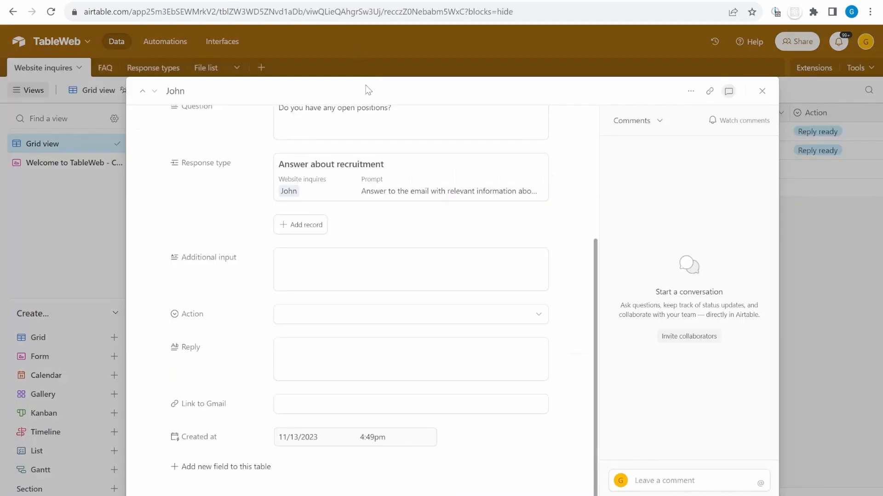
Set Action to Generate reply and read the Accountant Position reply it produces
left_click(536, 317)
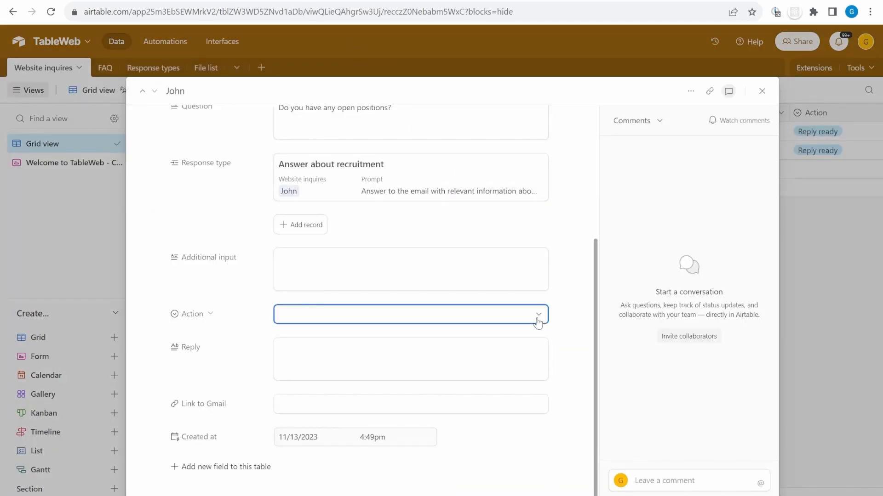
left_click(398, 393)
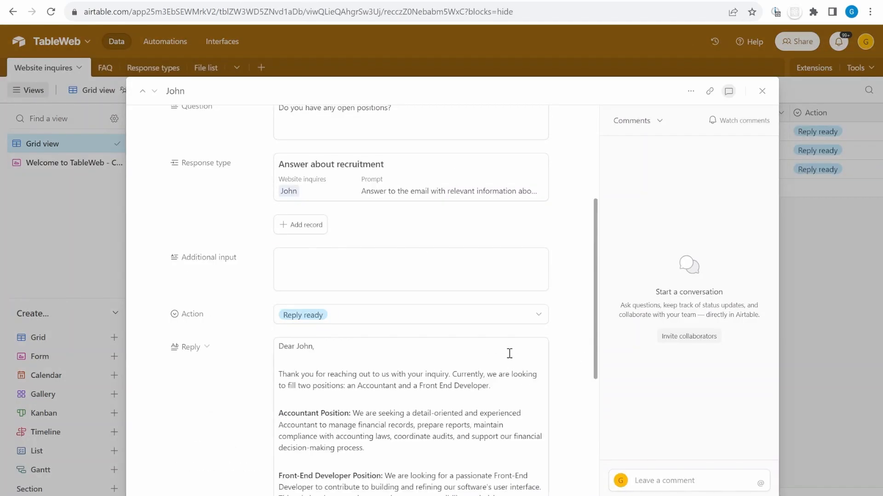
scroll(513, 357, "down", 4)
left_click_drag(293, 239, 351, 237)
left_click(432, 408)
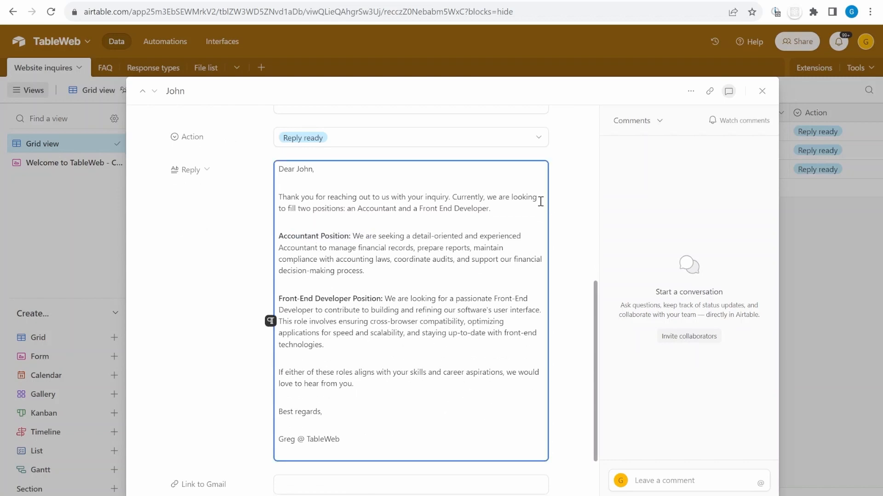
Delete the whole generated reply and return to the Question field
left_click(503, 198)
key("ctrl+a")
key("BackSpace")
left_click(283, 230)
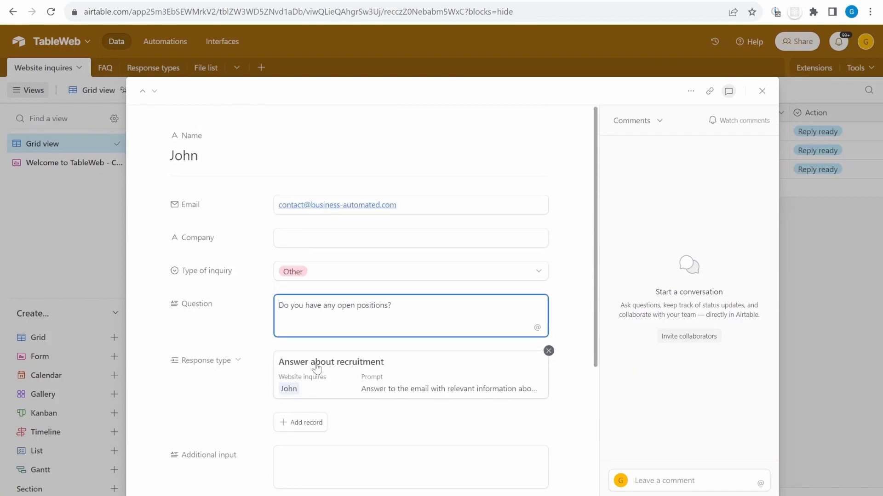
Add 'I am a software developer .' to the question and a please-email-your-resume note in Additional input
type("I am a software ")
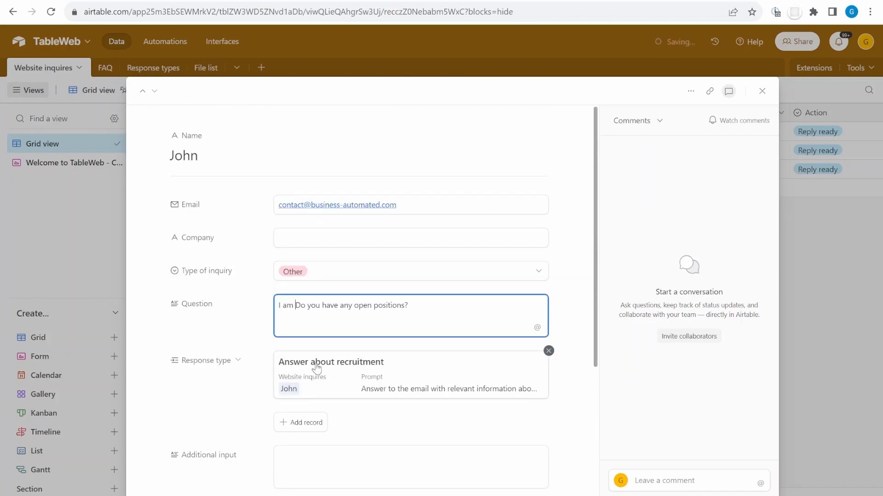
type("developer .")
scroll(331, 359, "down", 3)
left_click(348, 351)
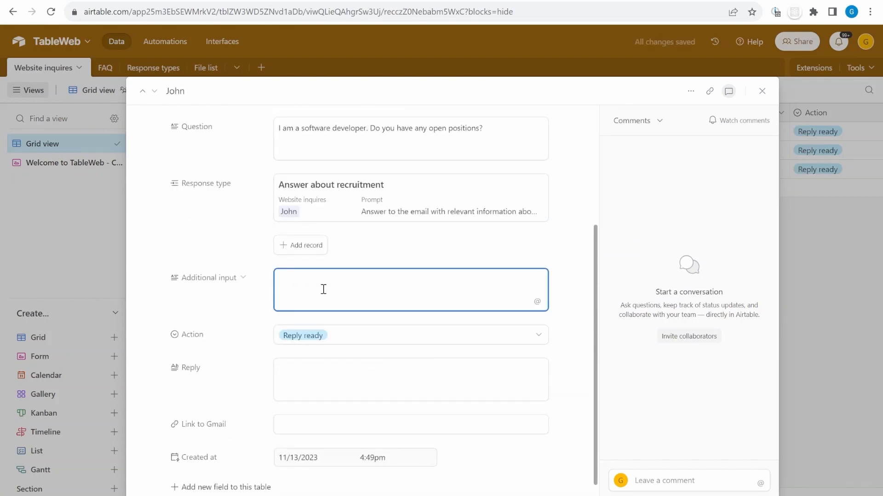
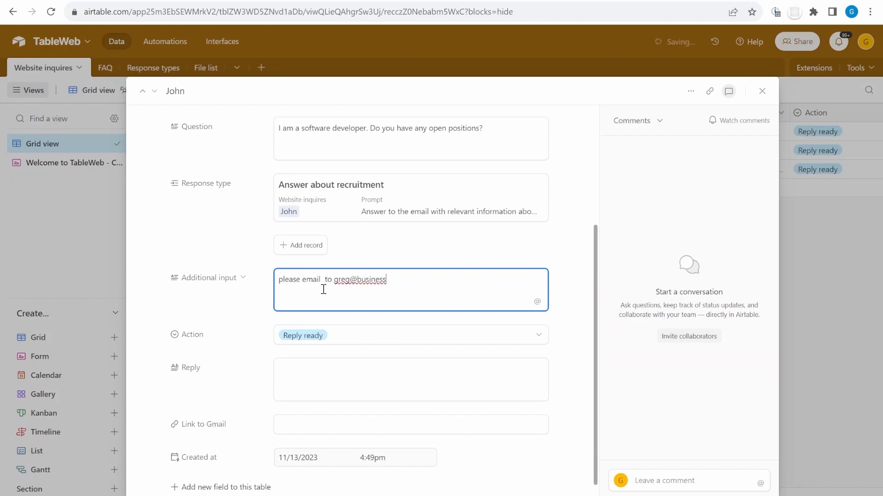
Set Action to Generate reply again to produce a new reply
left_click_drag(303, 281, 426, 335)
left_click(425, 335)
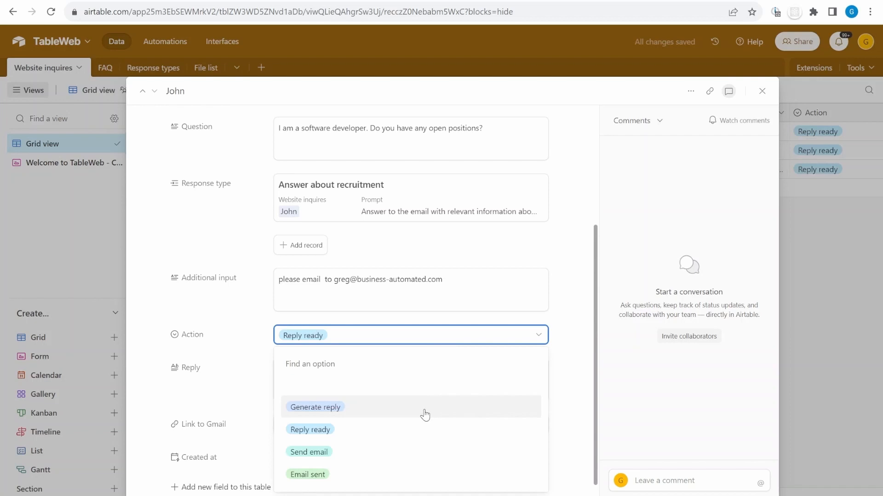
left_click(425, 416)
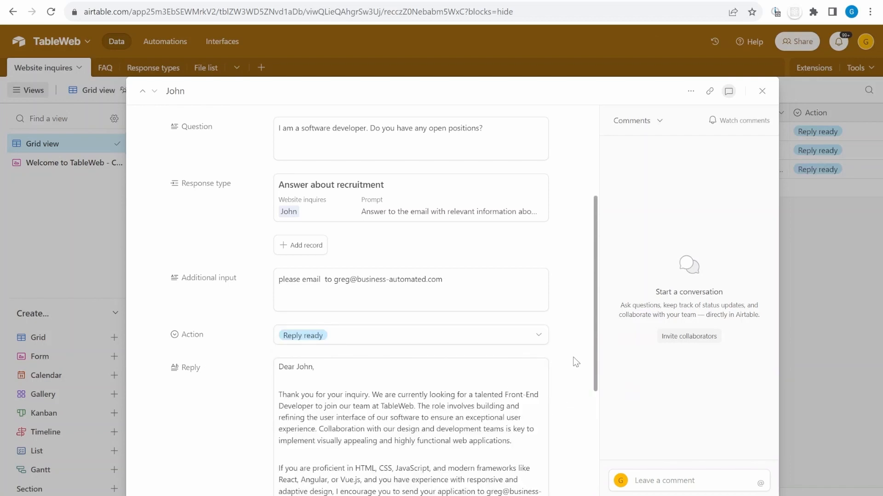
scroll(577, 360, "down", 1)
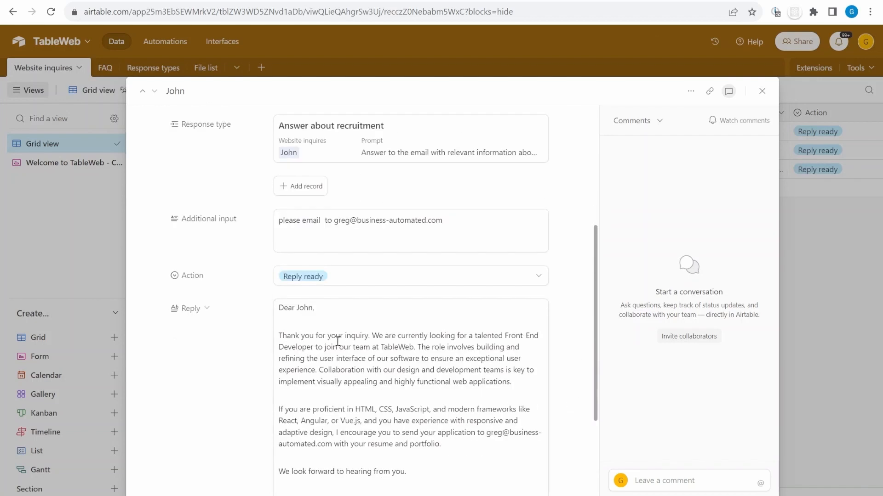
left_click_drag(338, 341, 423, 382)
scroll(472, 325, "down", 2)
left_click(466, 299)
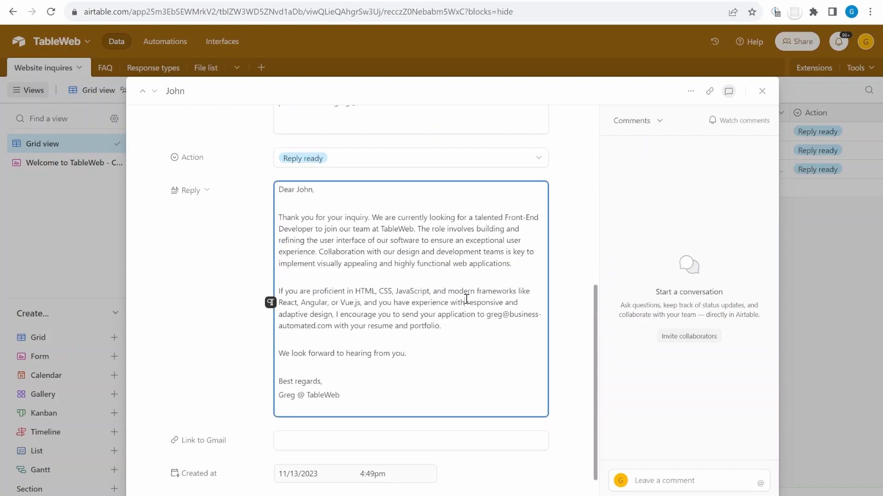
Review the new reply's front-end role description, required skills and frameworks against the job description
left_click_drag(491, 217, 520, 240)
scroll(318, 192, "up", 4)
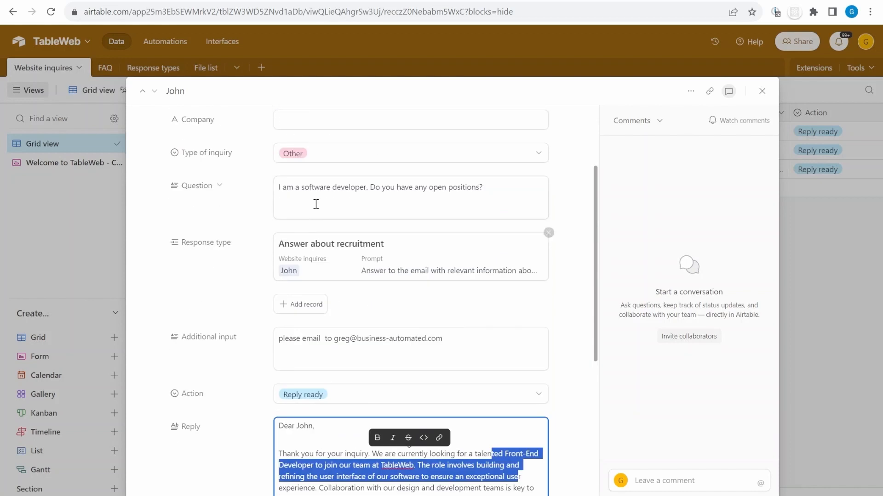
scroll(347, 200, "down", 3)
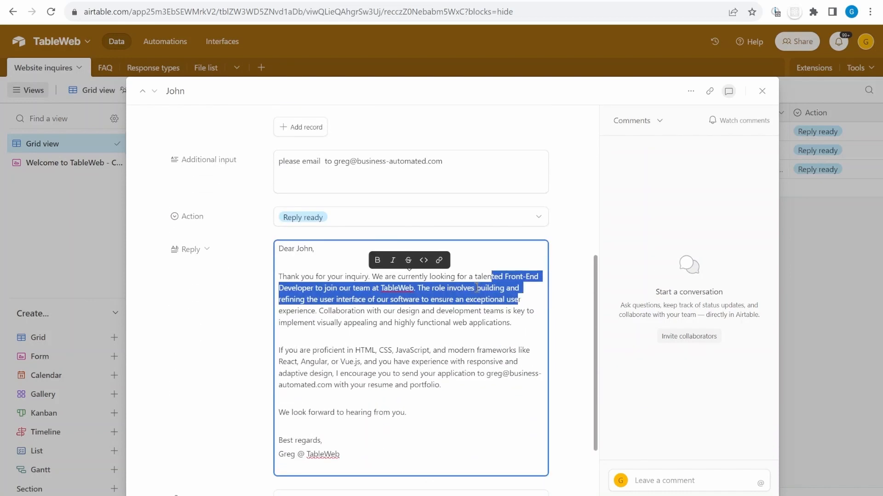
left_click(341, 334)
left_click_drag(333, 300, 394, 352)
left_click(413, 384)
left_click_drag(327, 348, 400, 378)
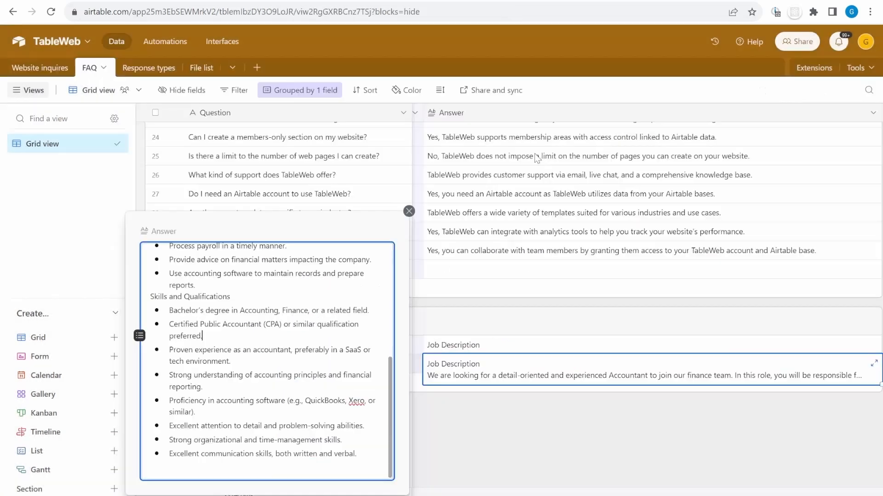
scroll(266, 322, "up", 3)
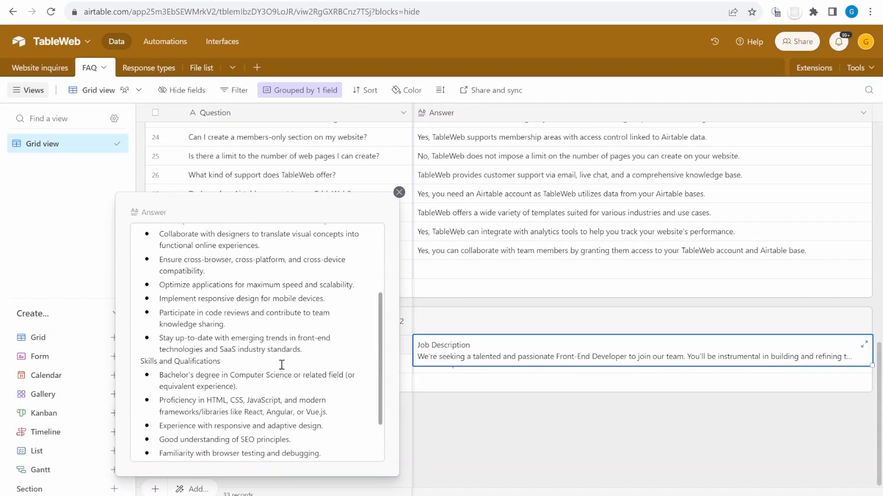
mouse_move(174, 401)
left_mouse_down()
mouse_move(326, 401)
mouse_move(284, 412)
mouse_move(181, 401)
left_mouse_up()
left_click(328, 412)
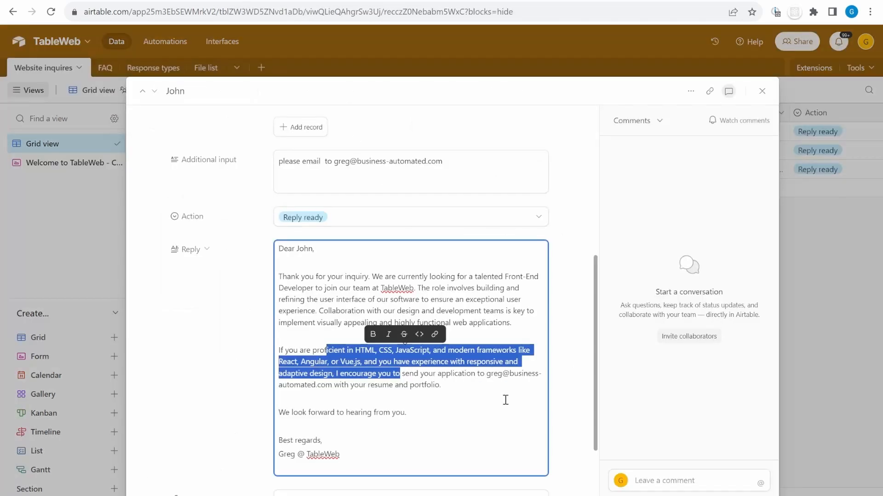
Look over the additional input note and reply once more, then close the inquiry record
left_click(333, 350)
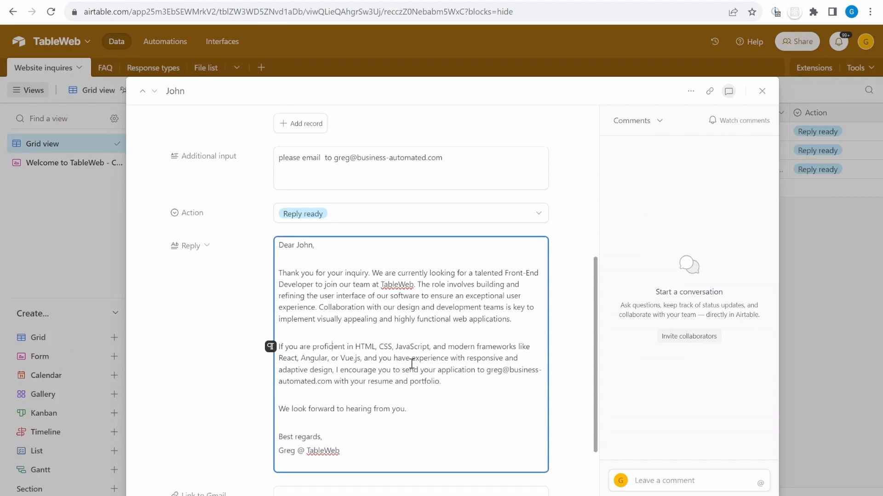
scroll(411, 362, "down", 1)
scroll(411, 292, "up", 1)
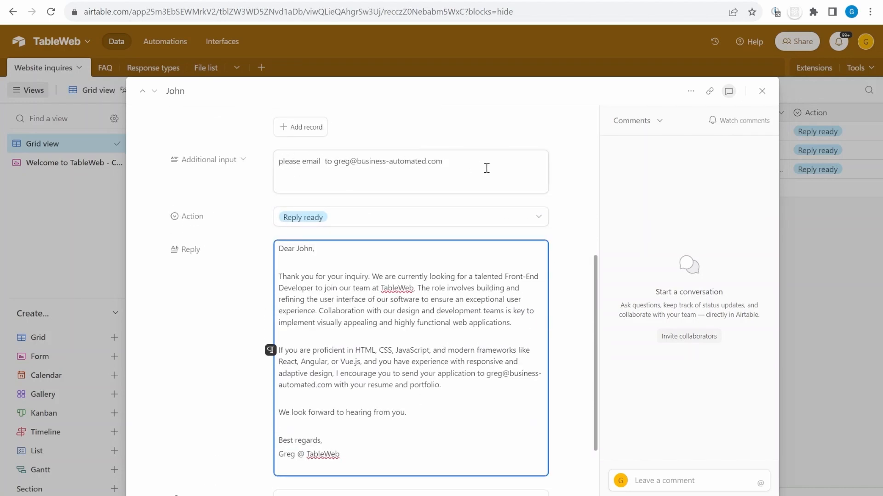
left_click_drag(486, 168, 290, 170)
scroll(468, 383, "down", 1)
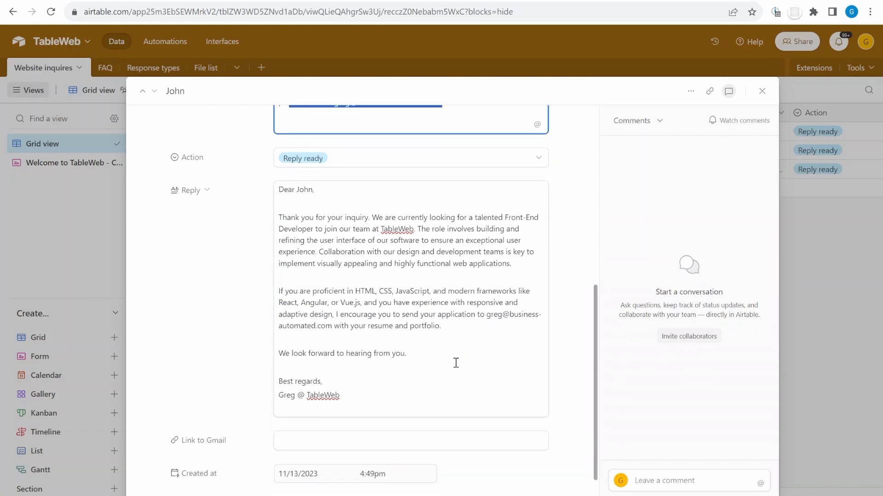
left_click_drag(407, 313, 494, 360)
left_click(667, 238)
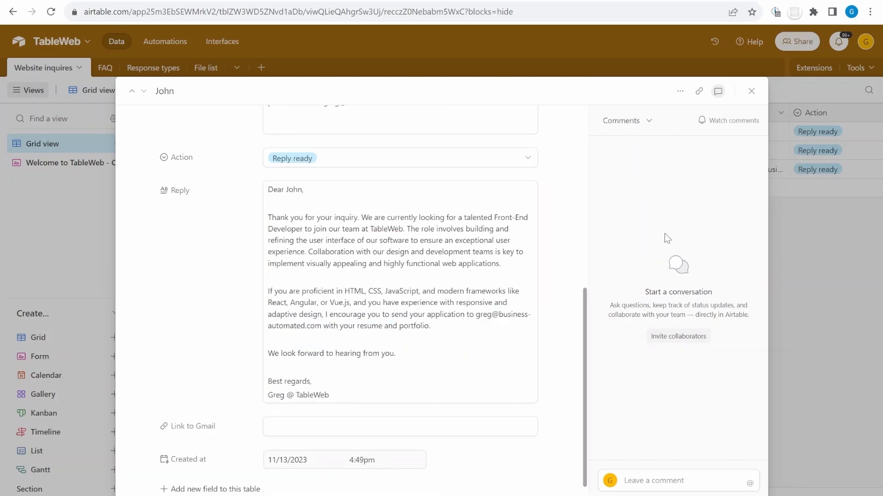
left_click(752, 91)
Browse the FAQ table's grouped questions up to Pricing, then switch to the OpenAI Playground
left_click(105, 67)
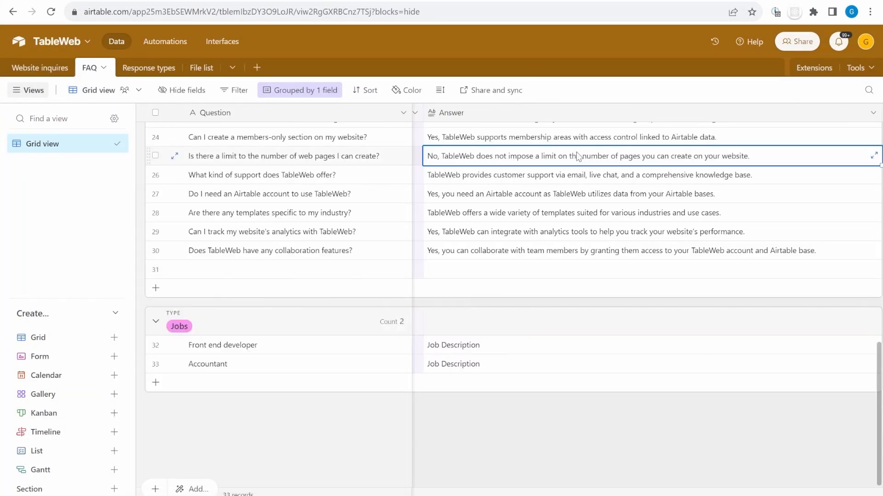
scroll(443, 257, "up", 10)
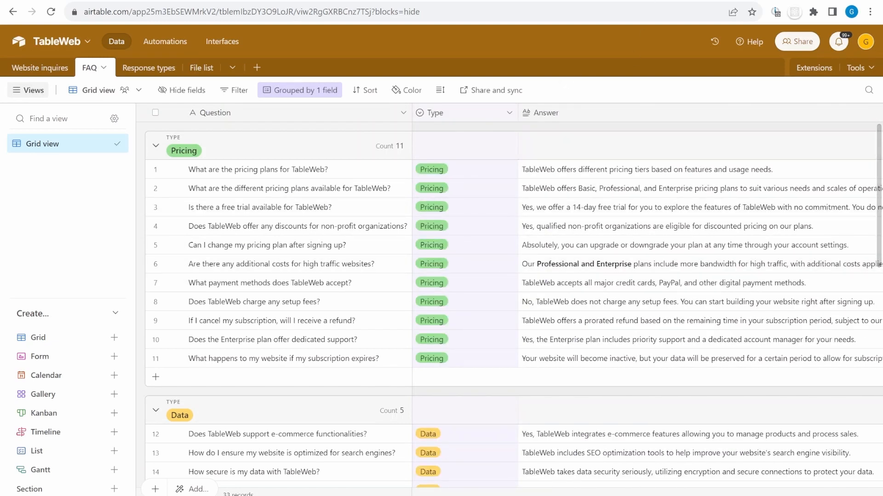
key("ctrl+Tab")
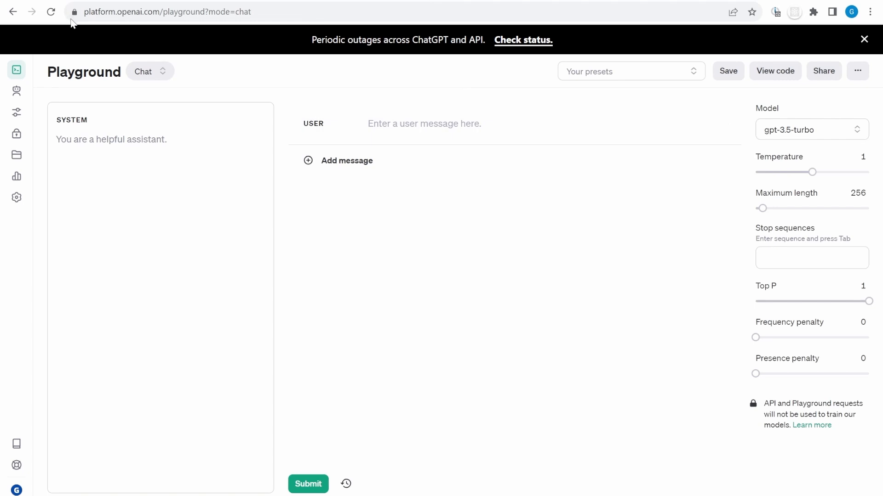
Dismiss the outage notice, look through Assistants and Playground, then choose Create assistant
left_click(105, 18)
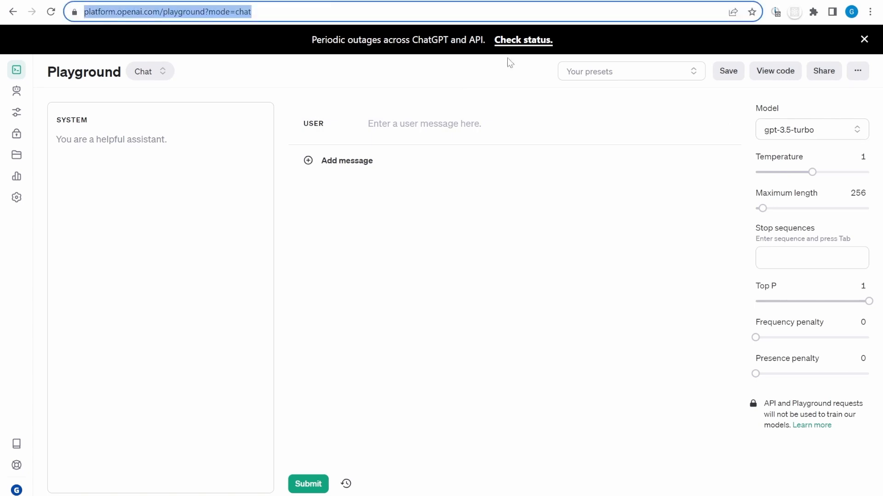
left_click(864, 39)
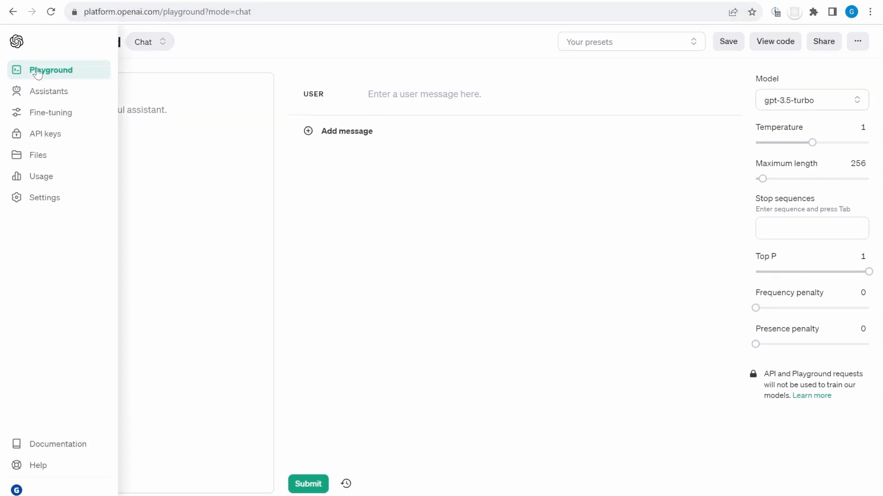
left_click(18, 92)
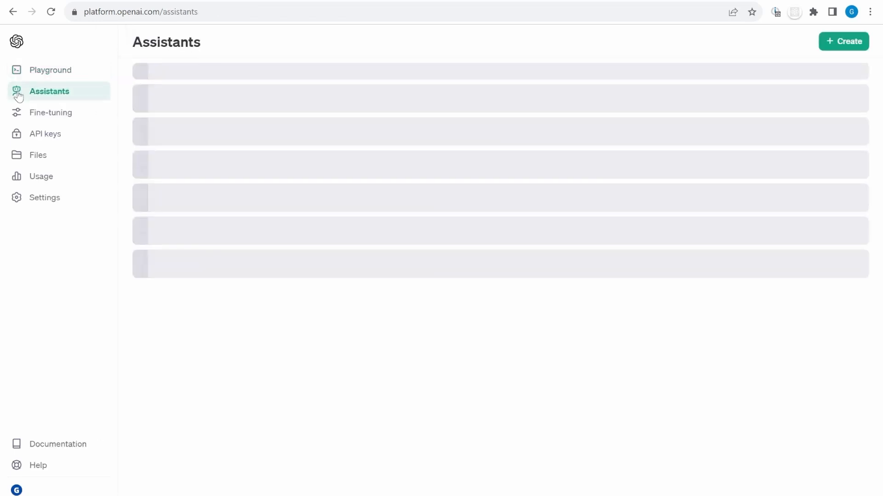
left_click(47, 74)
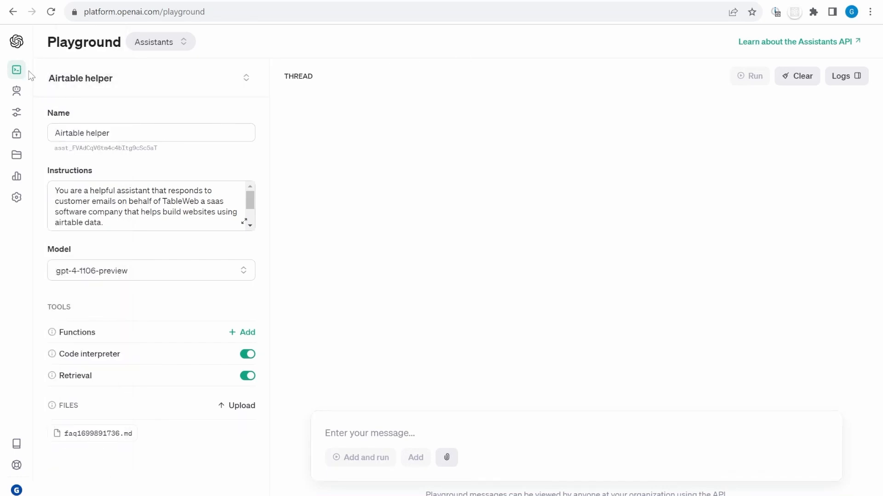
left_click(17, 94)
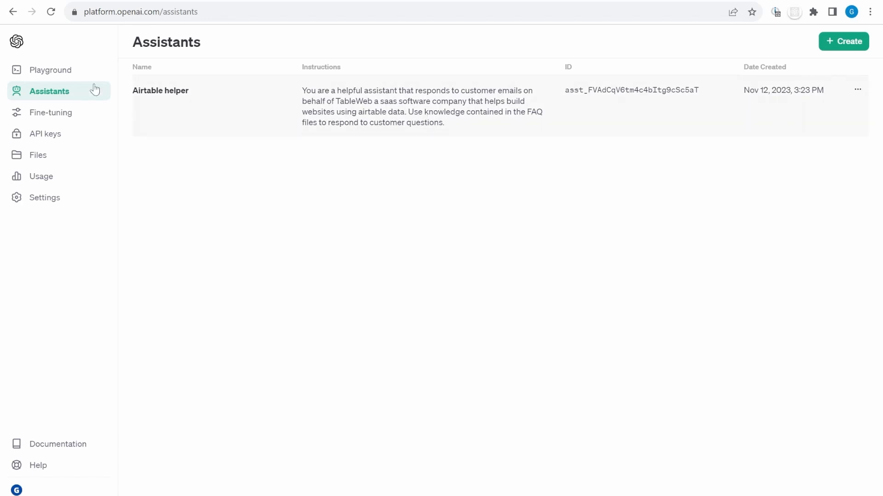
left_click(54, 75)
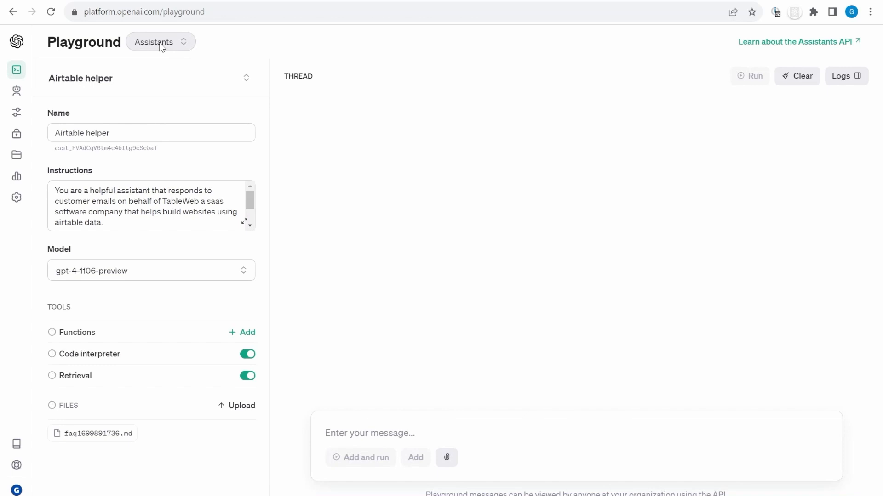
left_click(145, 82)
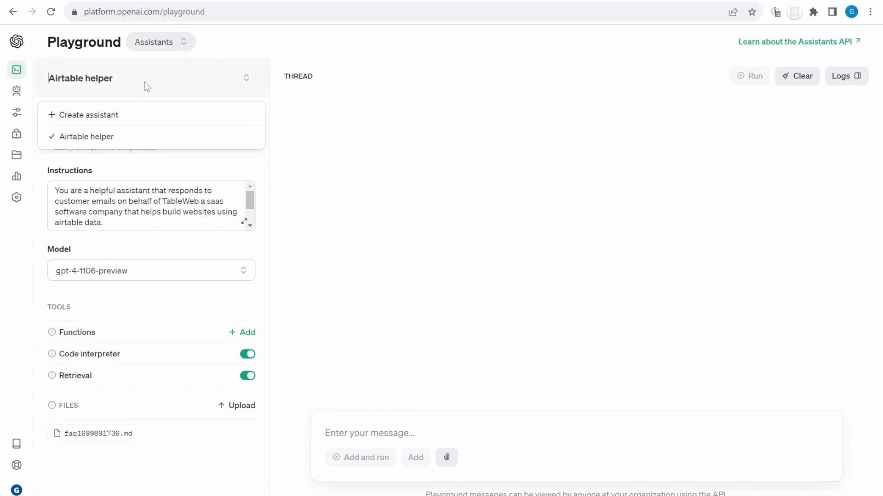
left_click(74, 118)
Name the assistant 'Table Web customer service' with email-replying customer-question instructions
left_click(96, 132)
type("Table Web customer service")
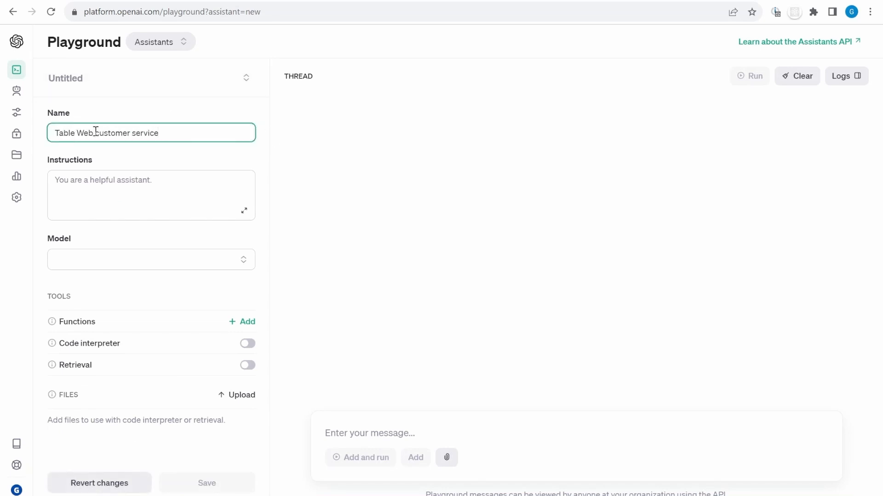
key("Tab")
type("You are email bo")
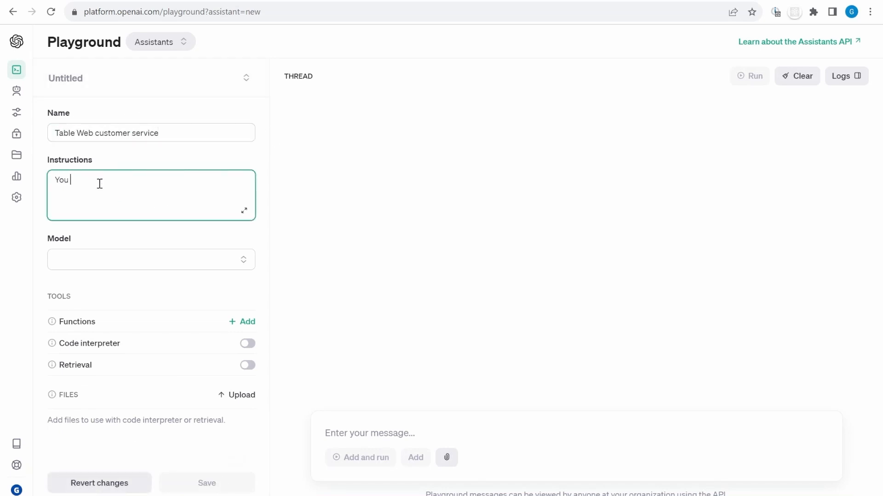
key("BackSpace")
key("BackSpace")
type("replying service  that helps answer customer questions.")
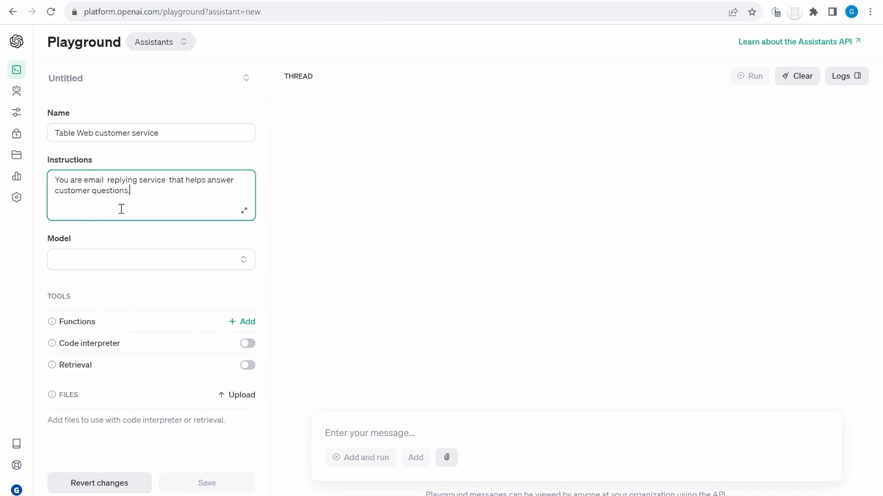
left_click(144, 235)
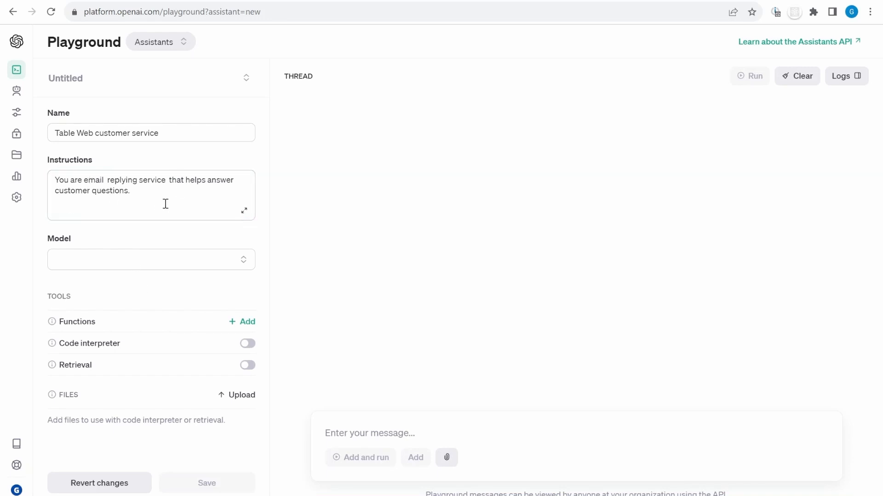
Choose gpt-4-1106-preview, enable Code interpreter and Retrieval, and save the assistant
left_click(90, 263)
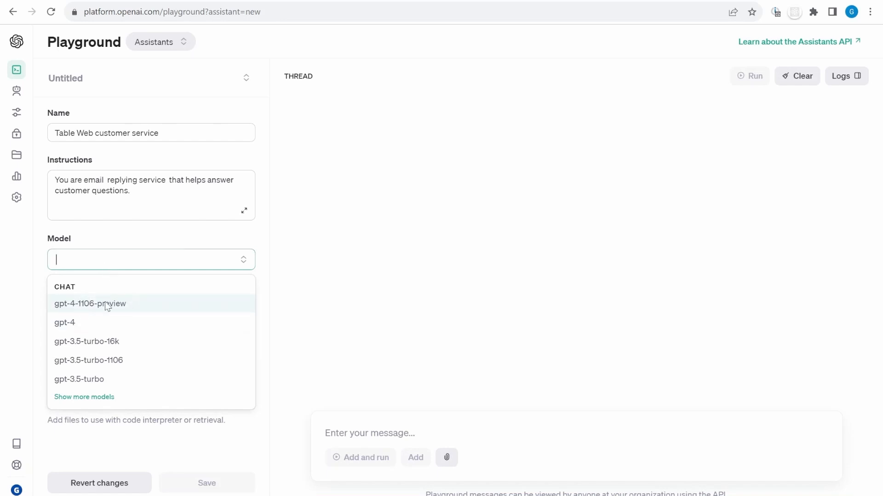
left_click(130, 309)
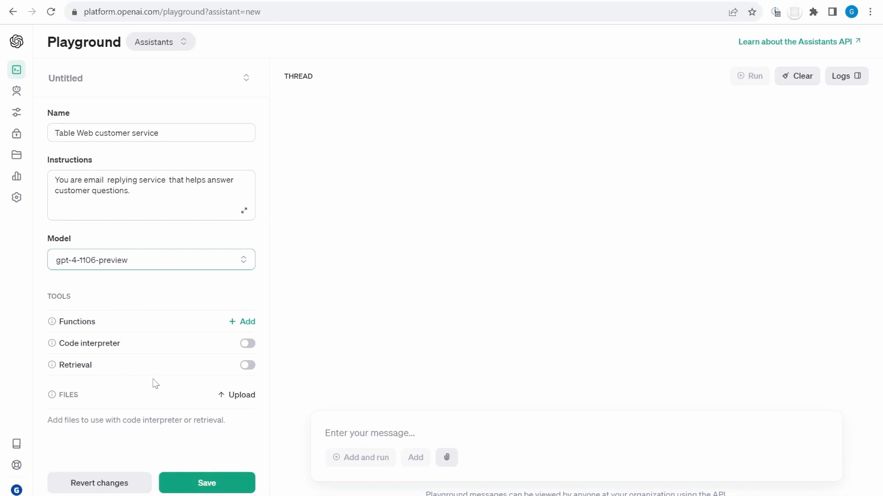
left_click(244, 347)
mouse_move(54, 368)
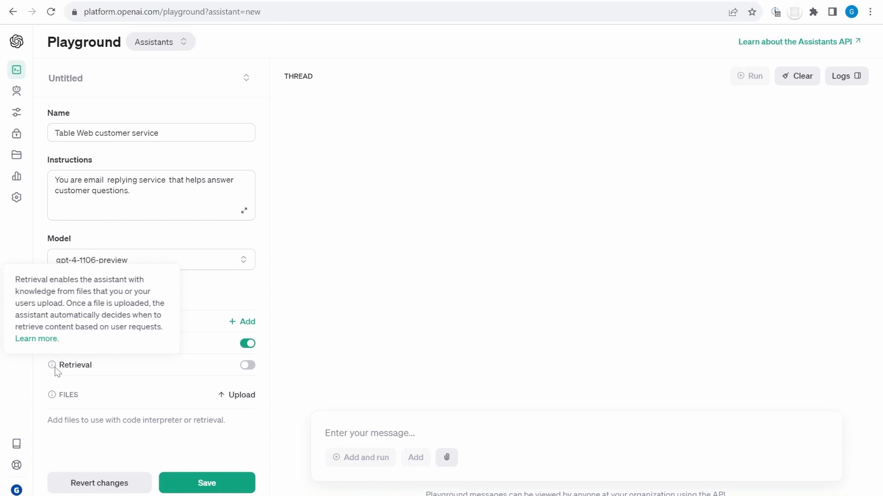
left_click(248, 366)
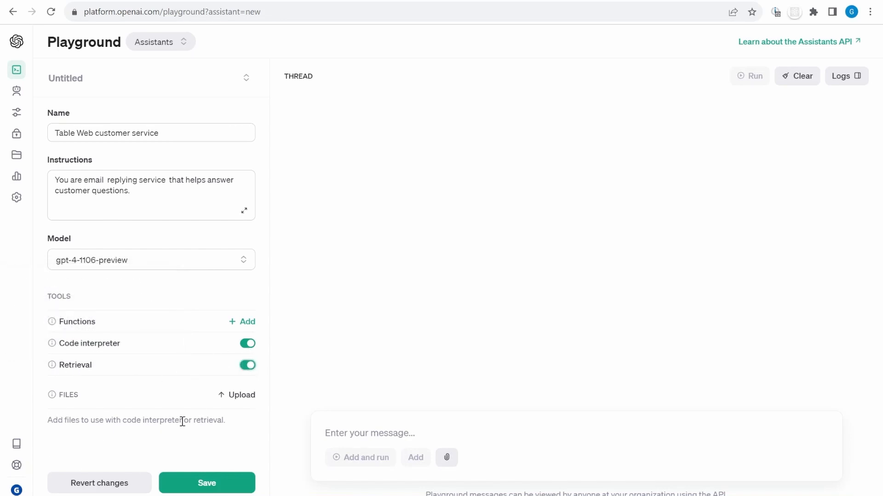
left_click(207, 483)
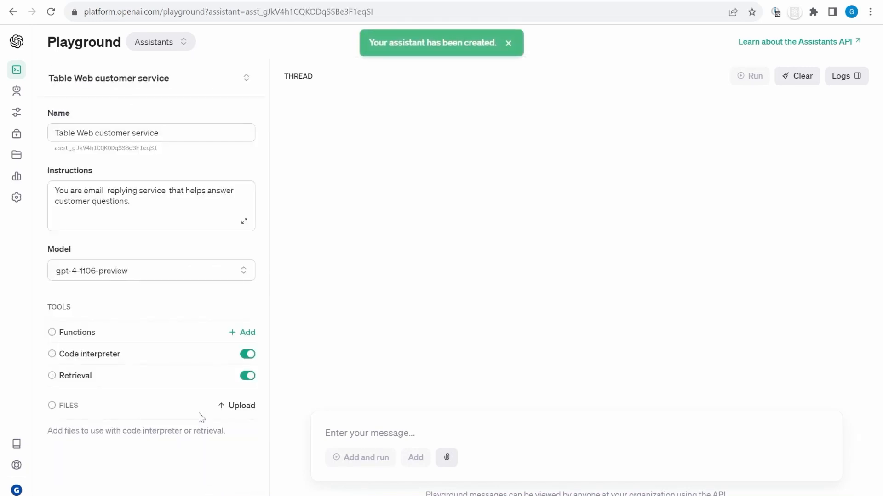
Select the new assistant's ID, then move to the blank New scenario in Make
double_click(106, 148)
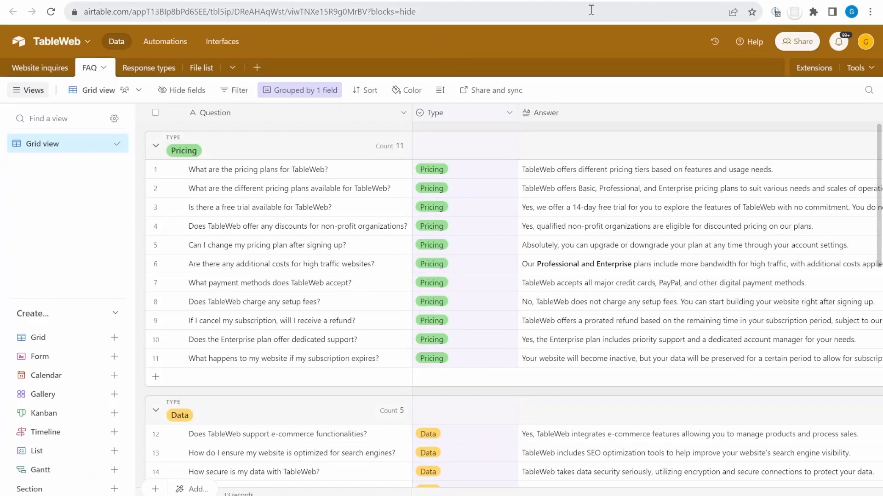
left_click(391, 1)
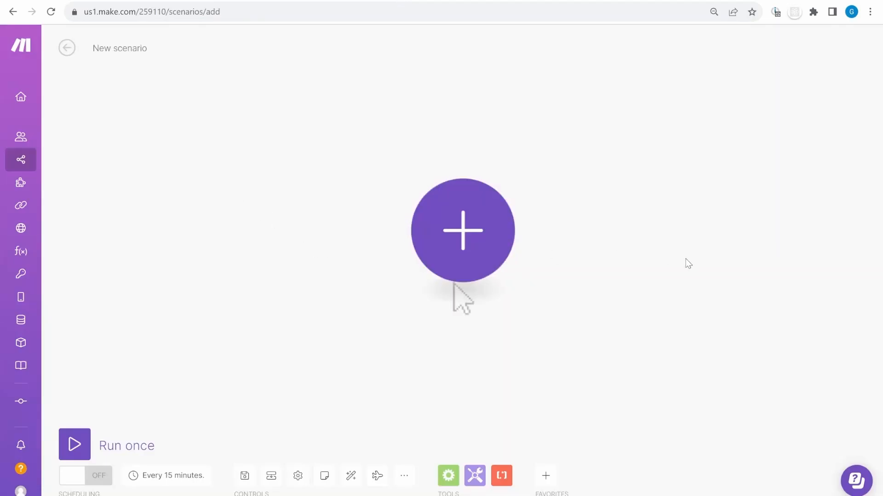
Import the 'GPT Assistants - file upload.json' blueprint into the Make scenario
left_click(404, 476)
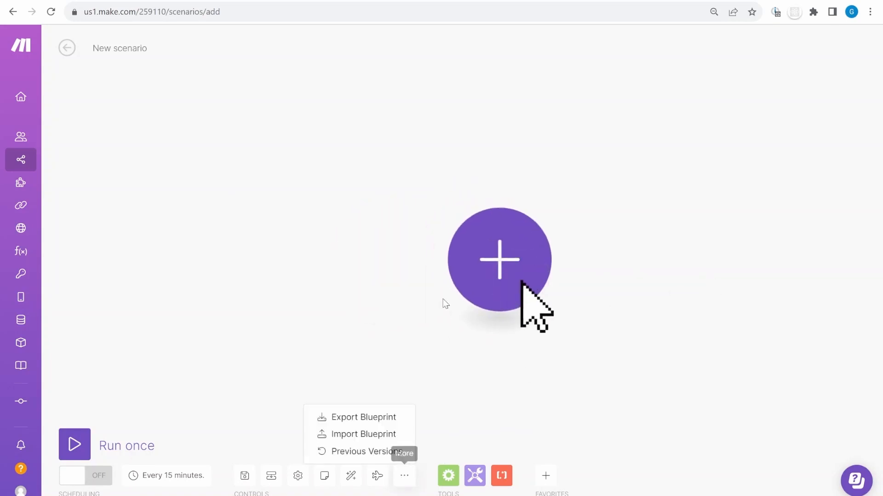
left_click(378, 419)
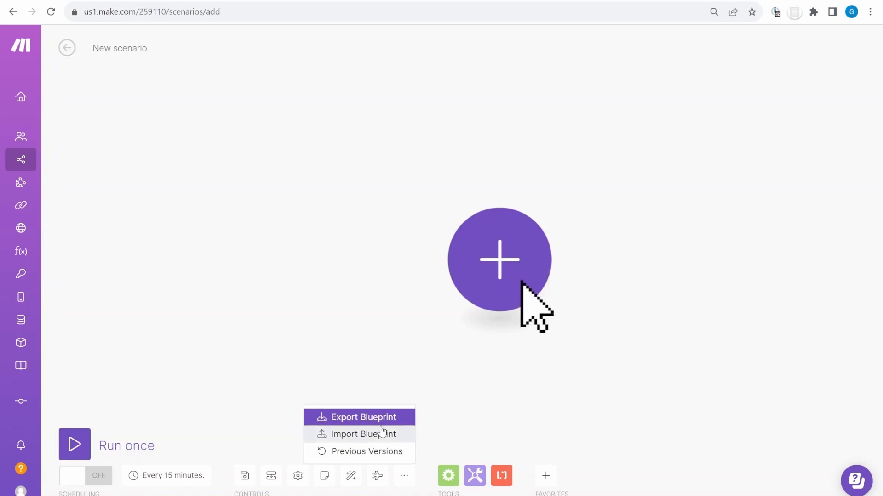
left_click(404, 475)
left_click(375, 435)
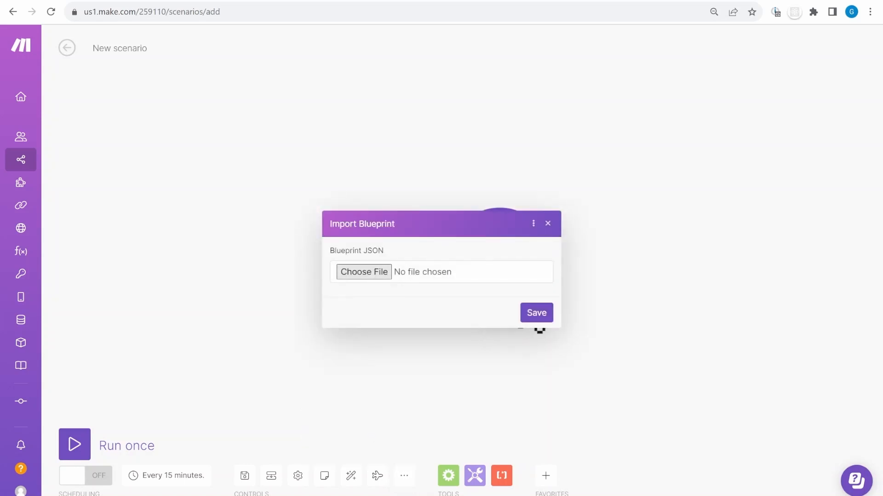
double_click(570, 311)
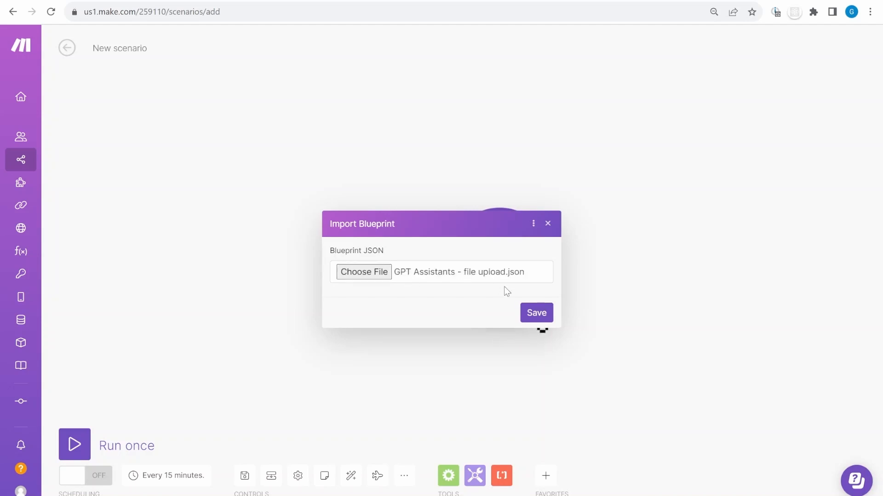
left_click(535, 317)
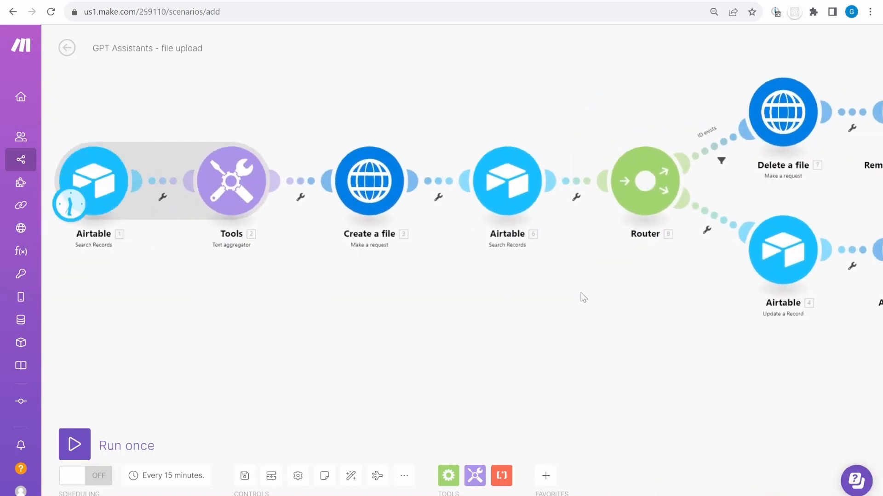
Give the first Airtable search the My Airtable PAT for GPT to WEB connection and save
scroll(349, 280, "up", 2)
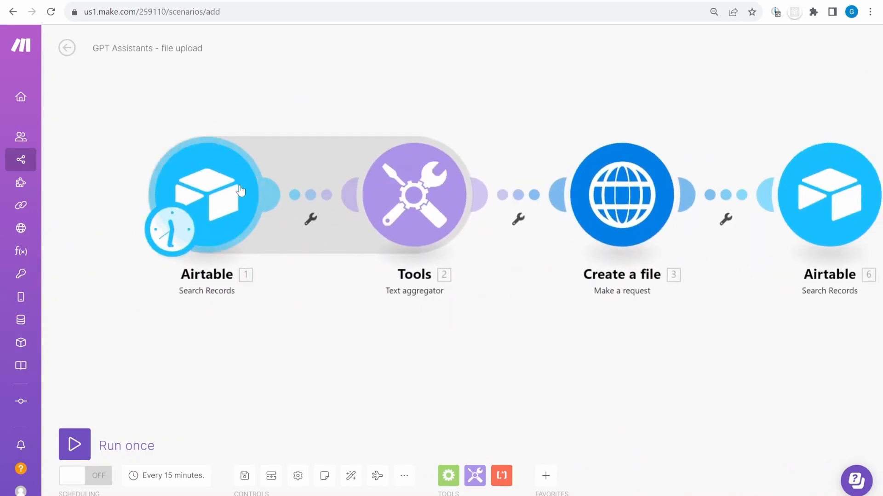
left_click(240, 190)
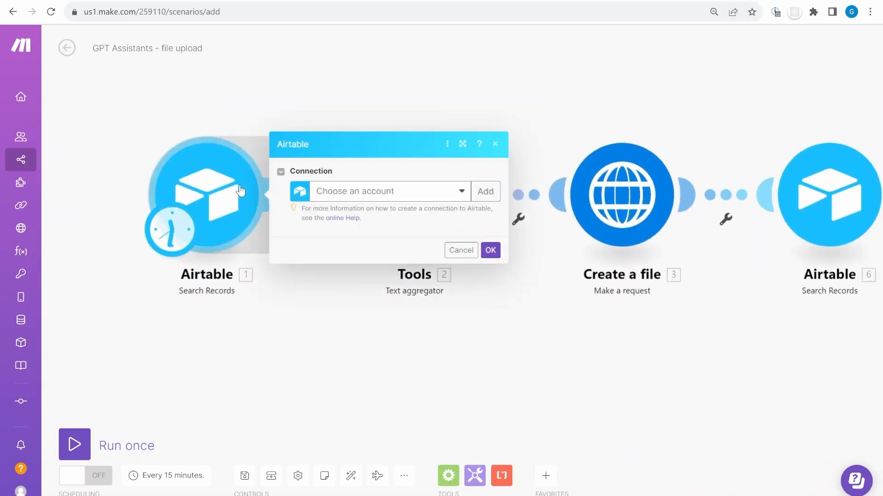
left_click(419, 190)
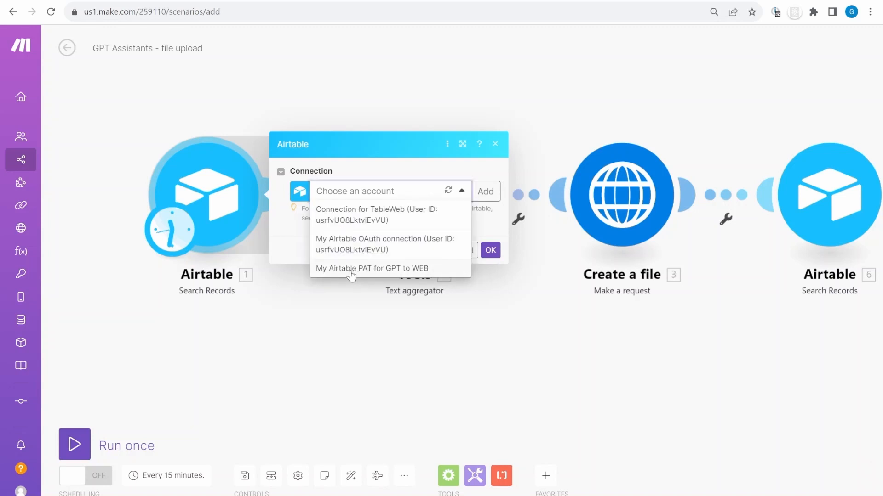
left_click(413, 271)
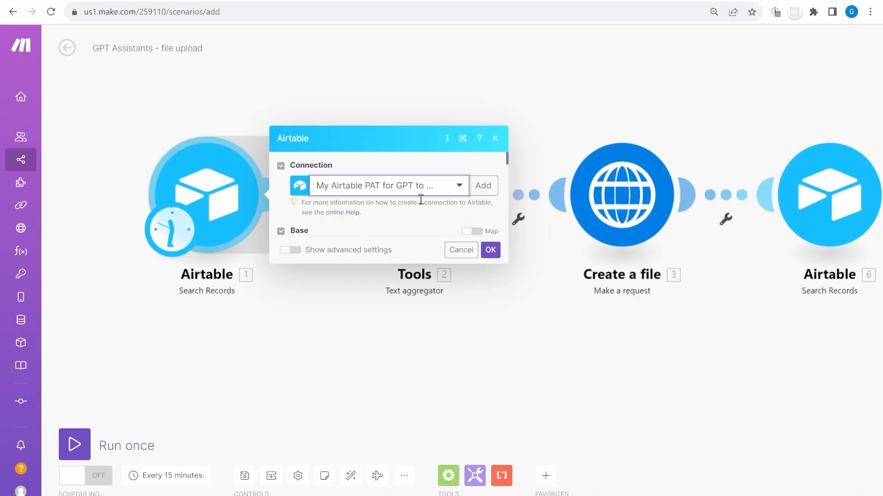
scroll(420, 200, "down", 5)
left_click(491, 249)
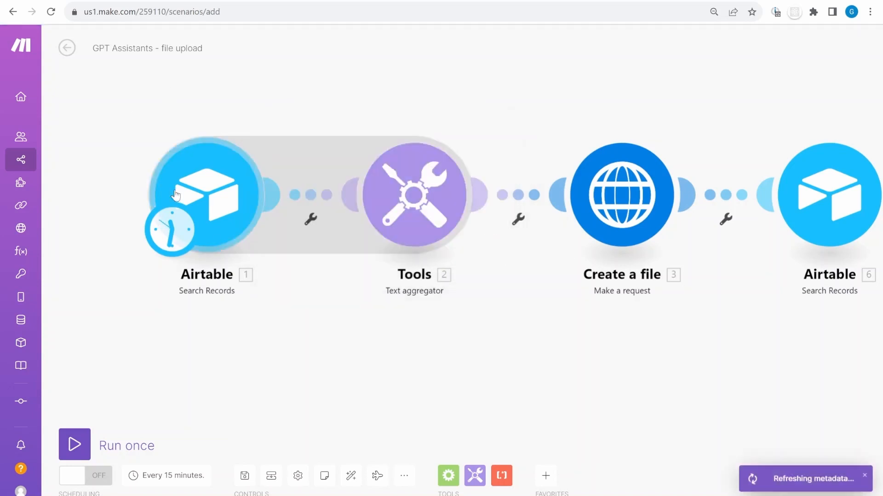
Switch the first search to the Connection for TableWeb connection, TableWeb base and FAQ table
left_click(286, 194)
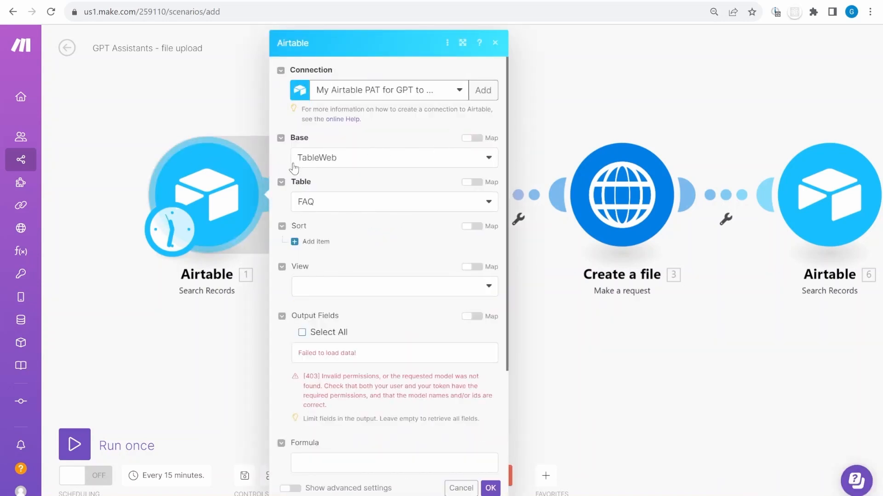
left_click(348, 158)
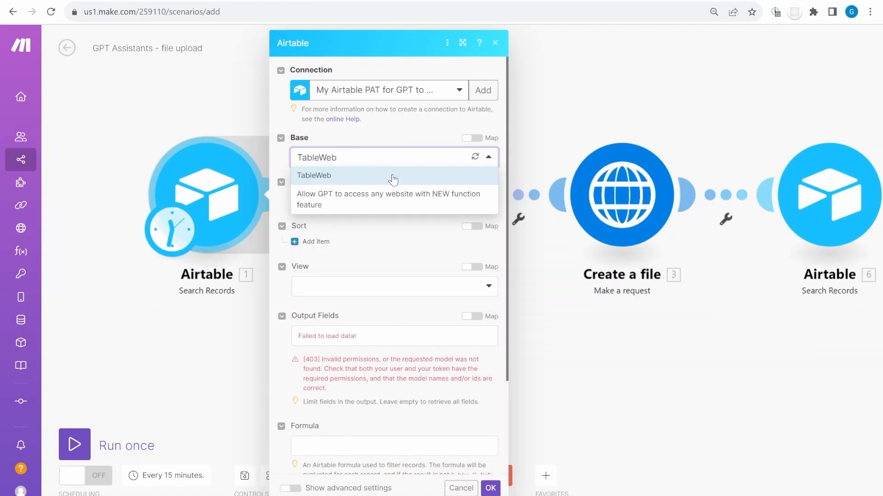
left_click(397, 92)
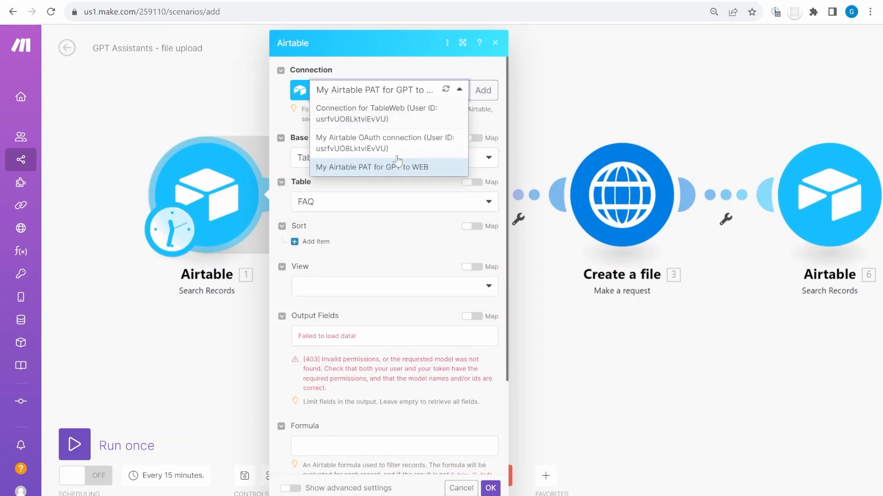
left_click(420, 116)
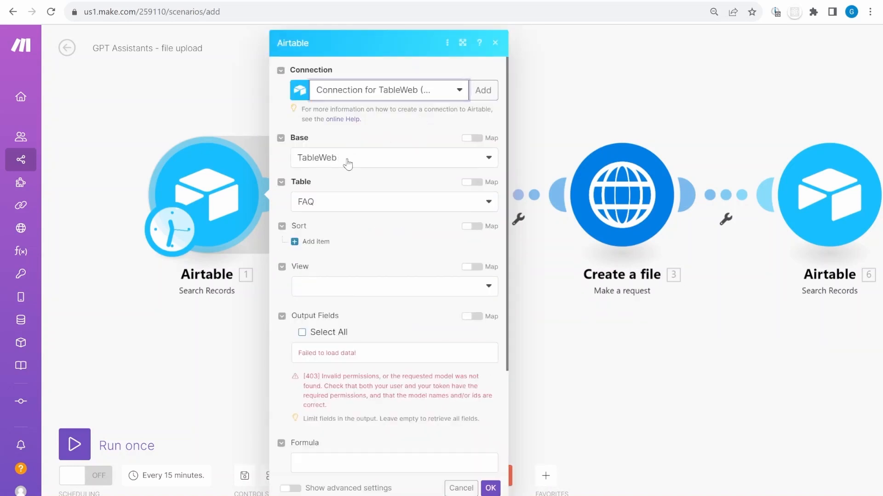
left_click(347, 161)
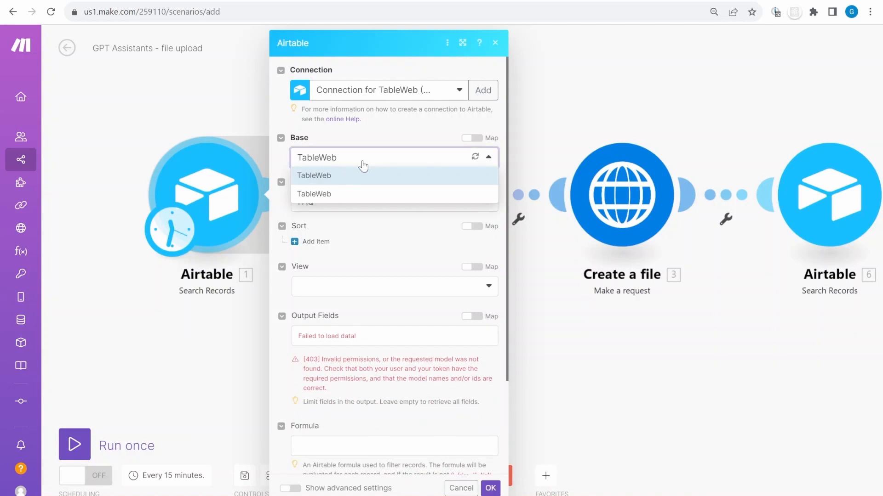
left_click(325, 196)
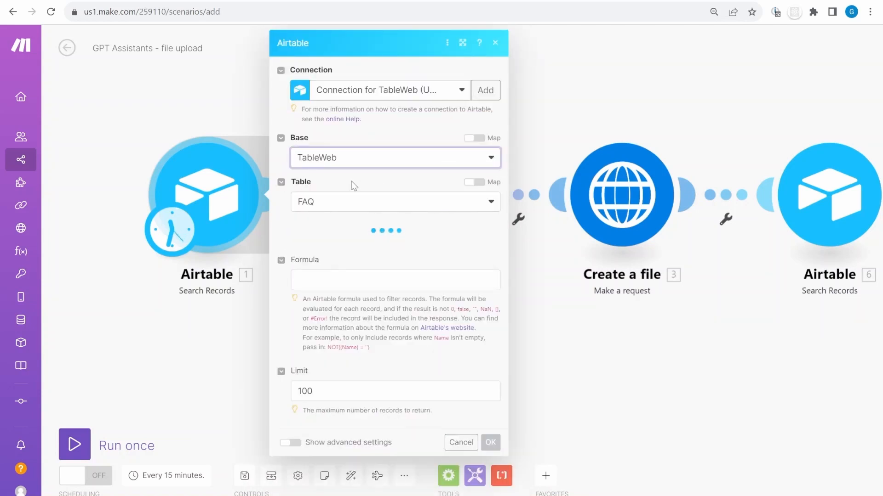
left_click(477, 138)
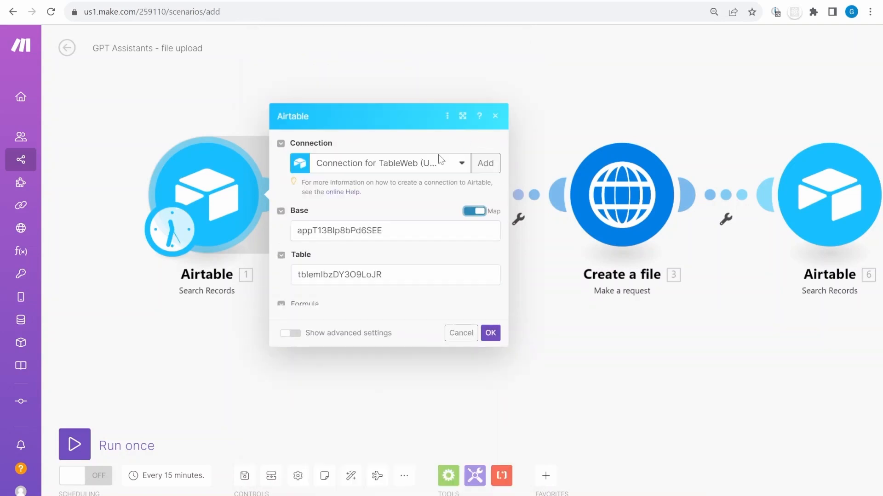
left_click_drag(300, 159, 439, 159)
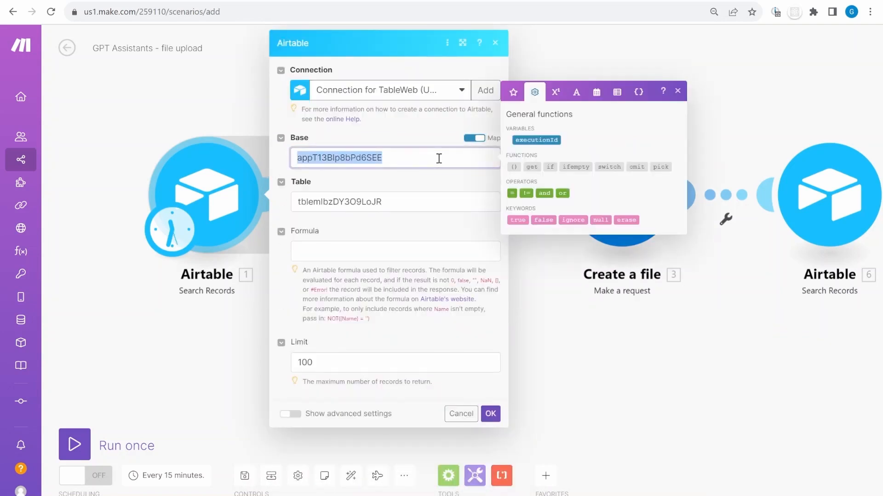
left_click(472, 140)
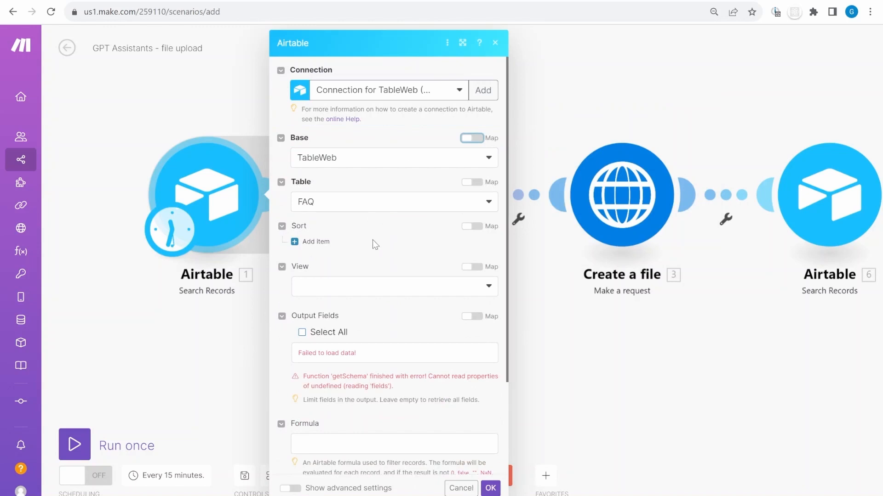
left_click(342, 203)
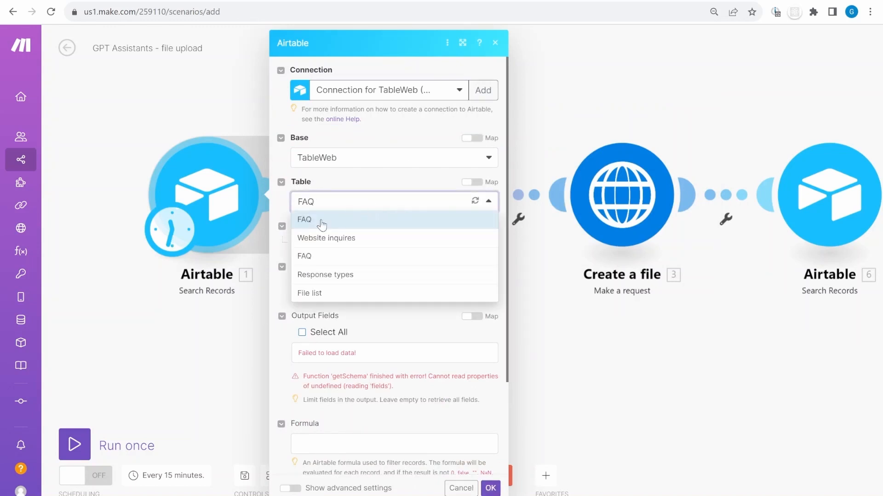
left_click(305, 256)
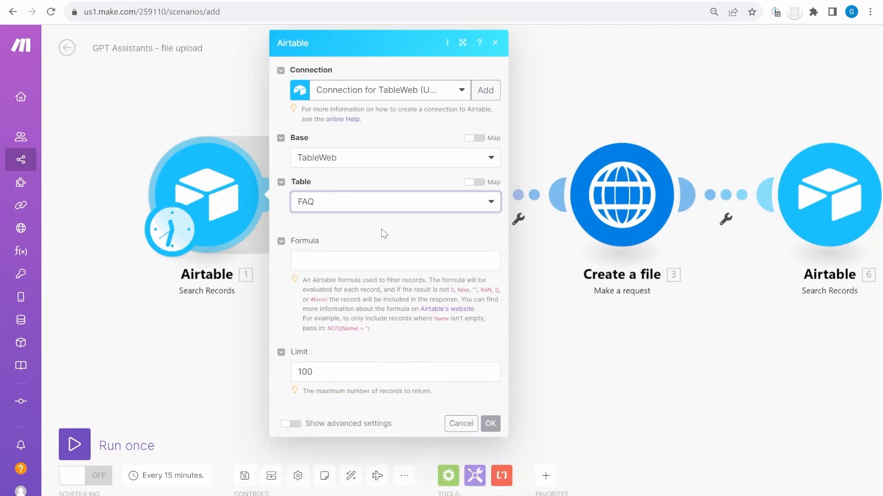
scroll(414, 404, "down", 3)
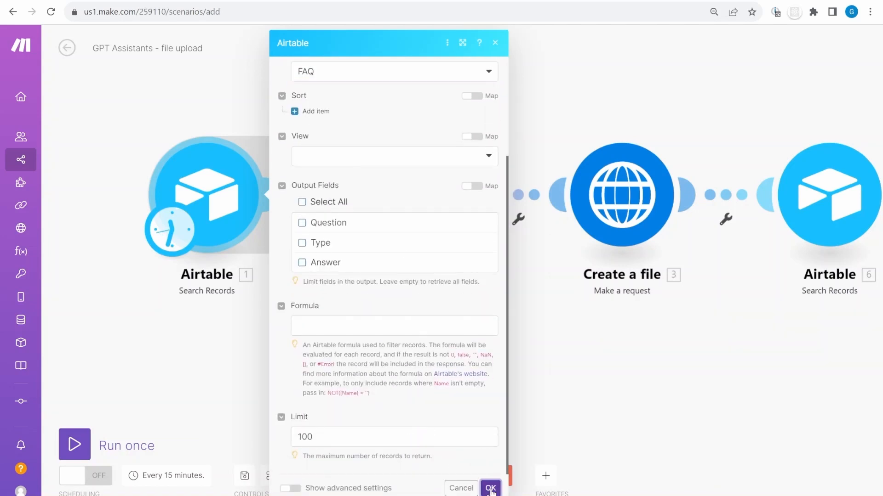
left_click(490, 487)
Test-run the first Airtable module alone twice, dismissing the 'Connection not found' error
right_click(117, 206)
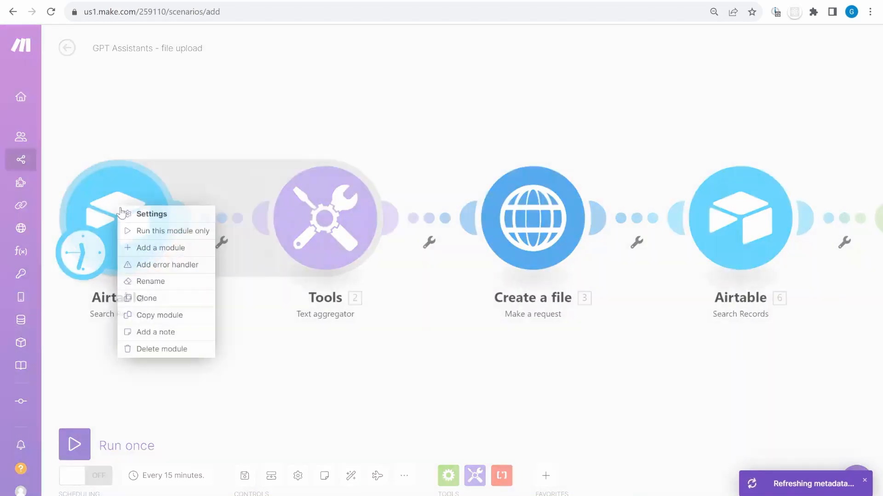
left_click(159, 228)
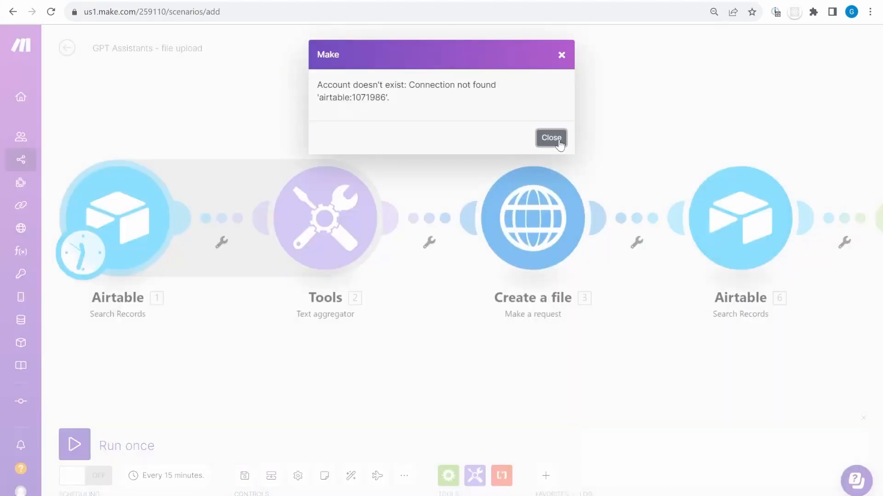
left_click(552, 137)
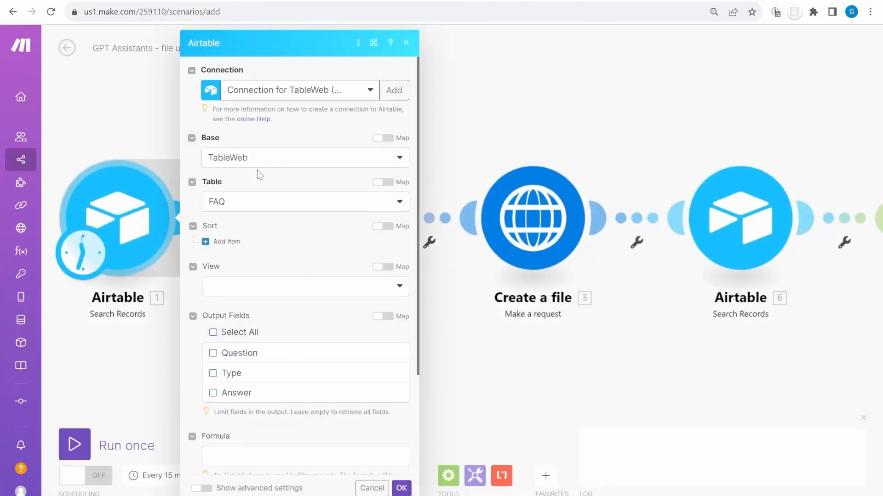
key("Escape")
right_click(338, 199)
left_click(374, 219)
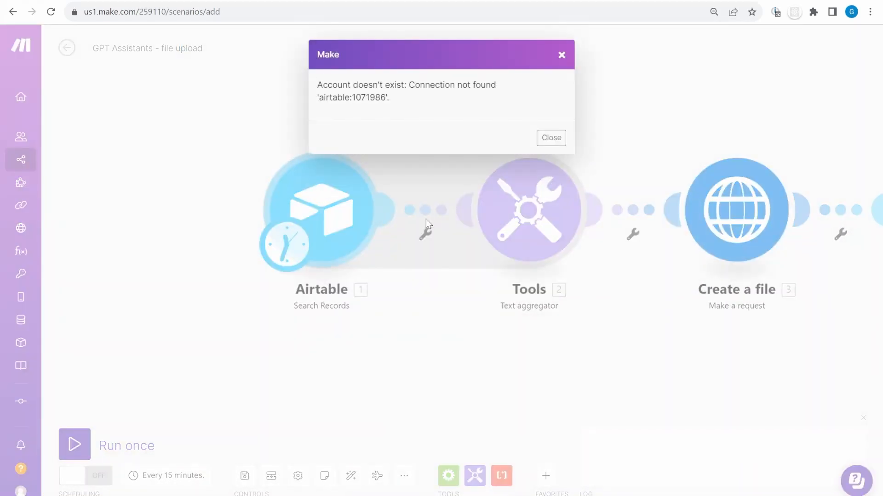
left_click(551, 137)
Point the second Airtable search at Connection for TableWeb, the TableWeb base and File list table
left_click(263, 273)
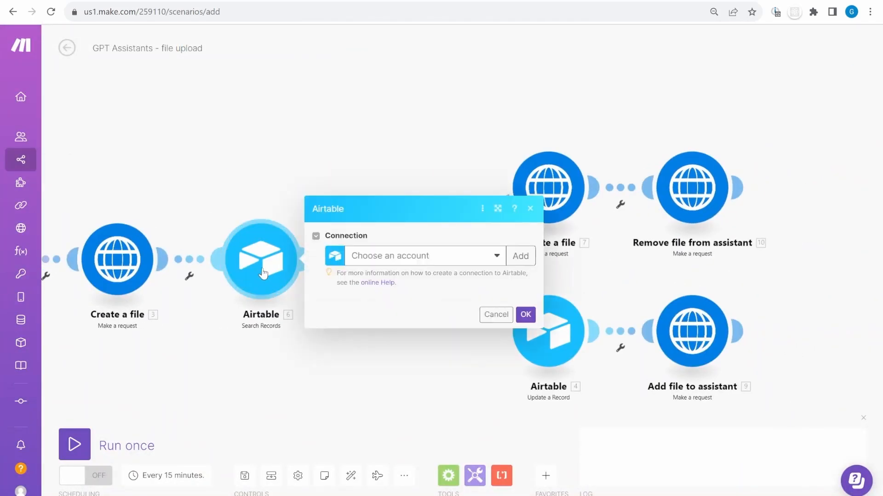
left_click(425, 255)
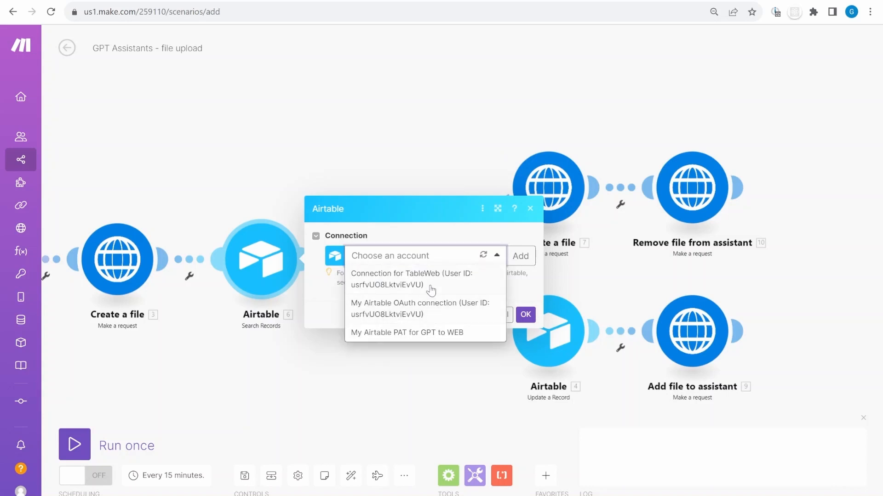
left_click(437, 277)
left_click(377, 165)
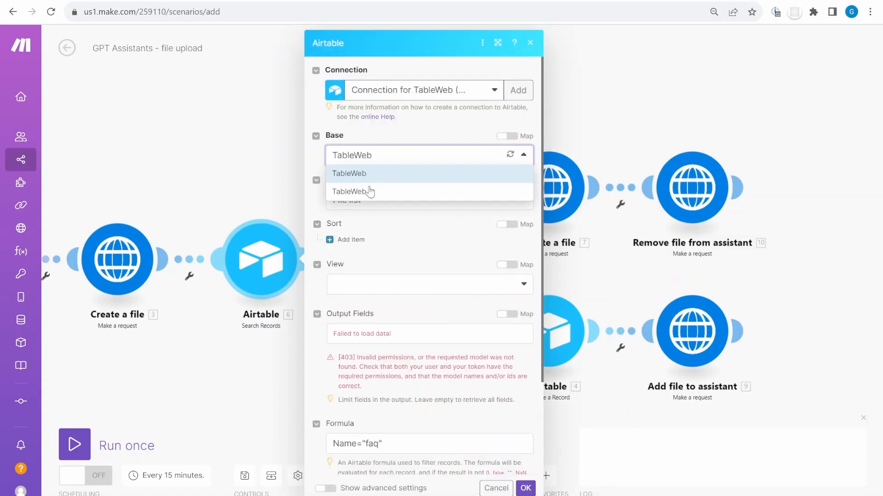
left_click(364, 193)
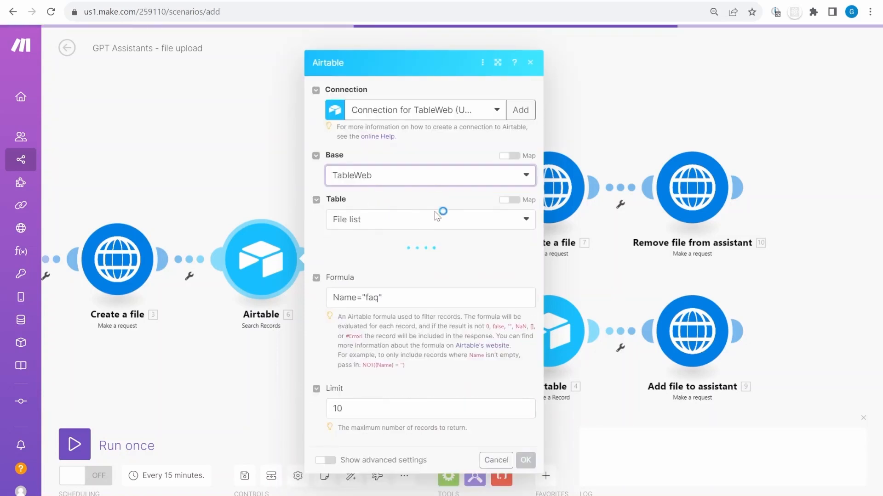
left_click(517, 199)
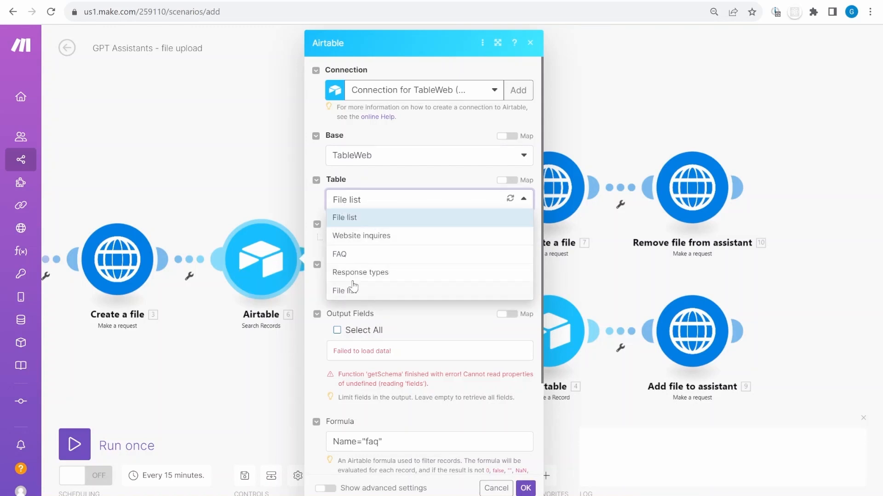
left_click(356, 219)
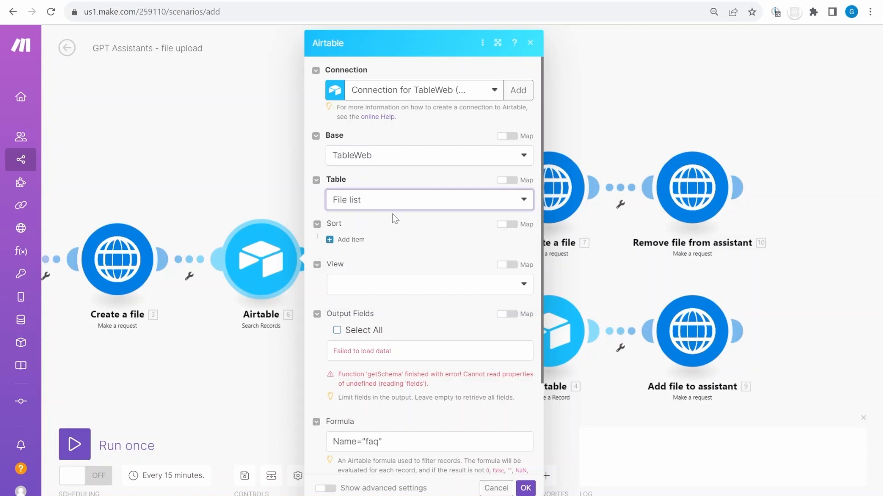
Confirm File list as the table and save the search with formula Name="faq"
left_click(507, 181)
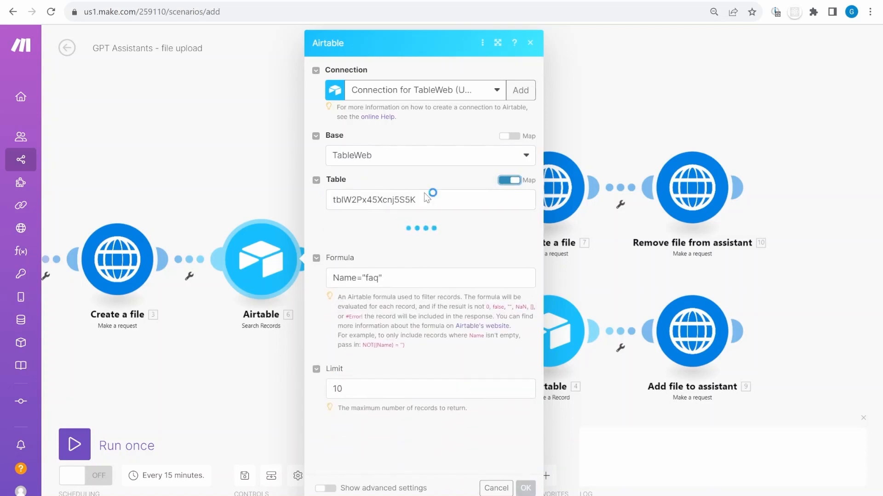
left_click(504, 180)
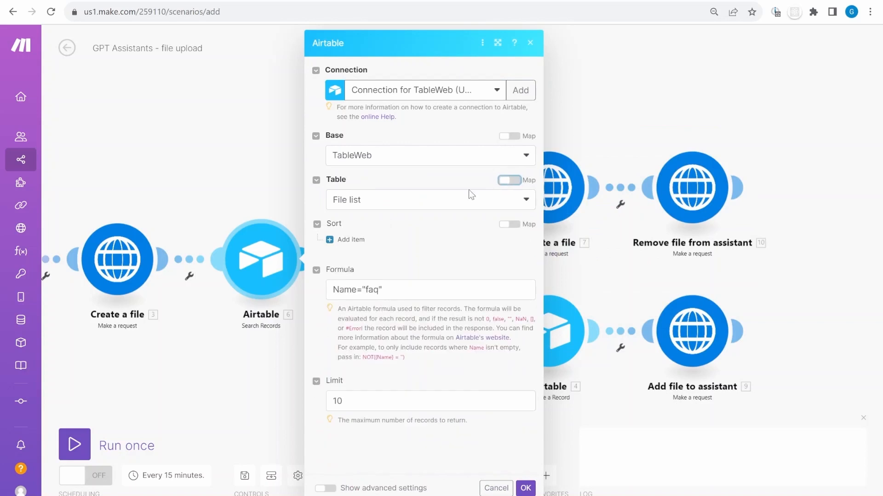
left_click(379, 211)
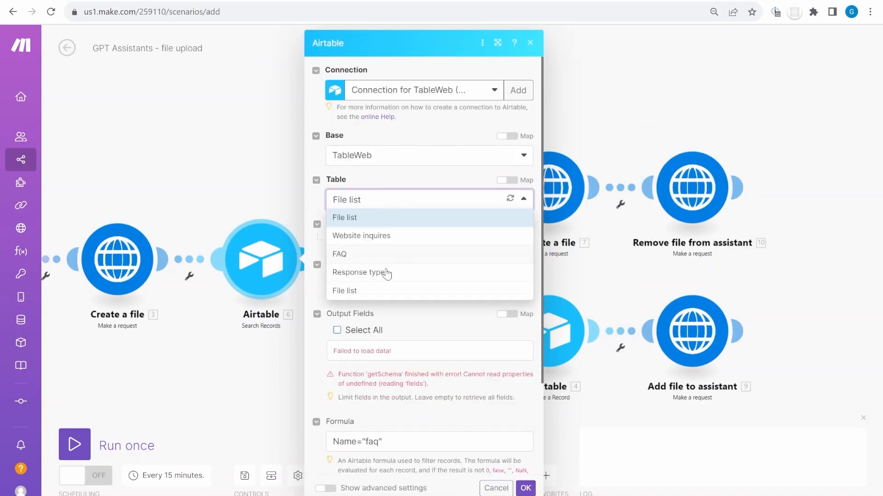
left_click(363, 293)
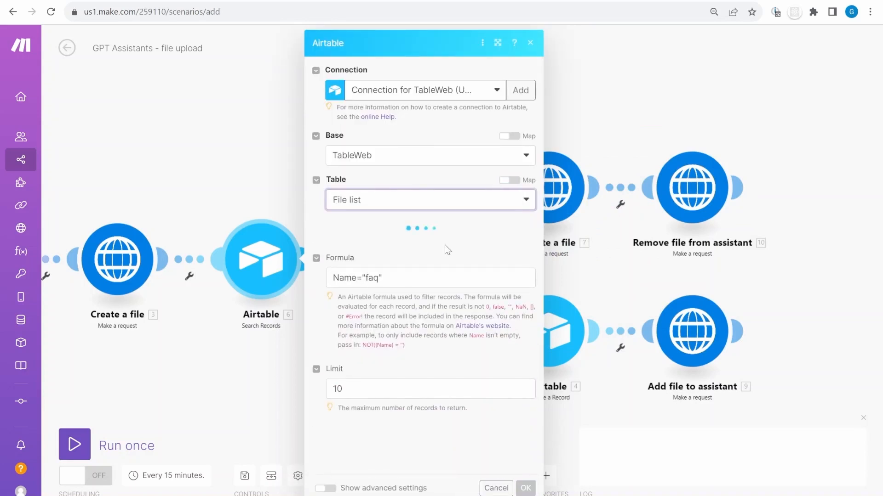
left_click(505, 179)
left_click(507, 180)
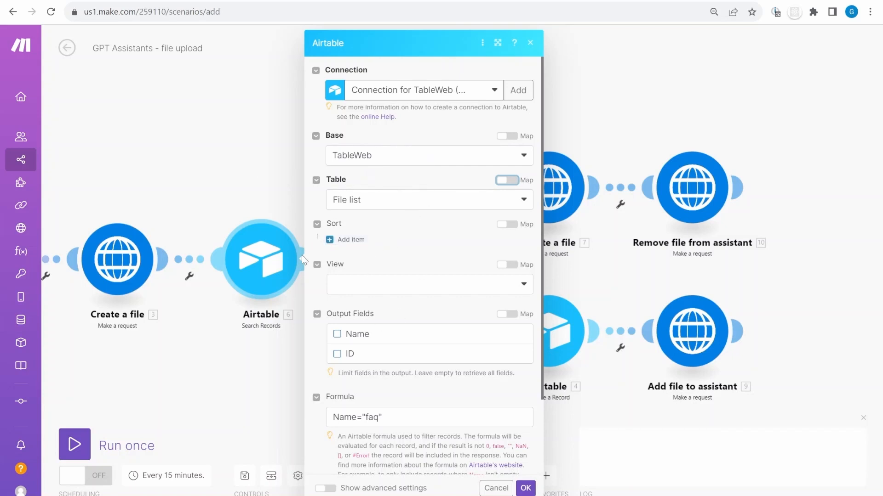
scroll(381, 358, "down", 2)
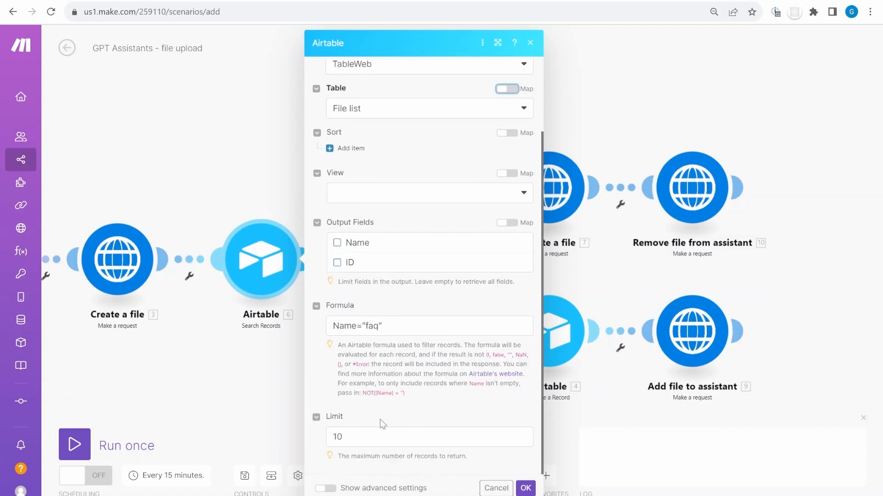
left_click(520, 490)
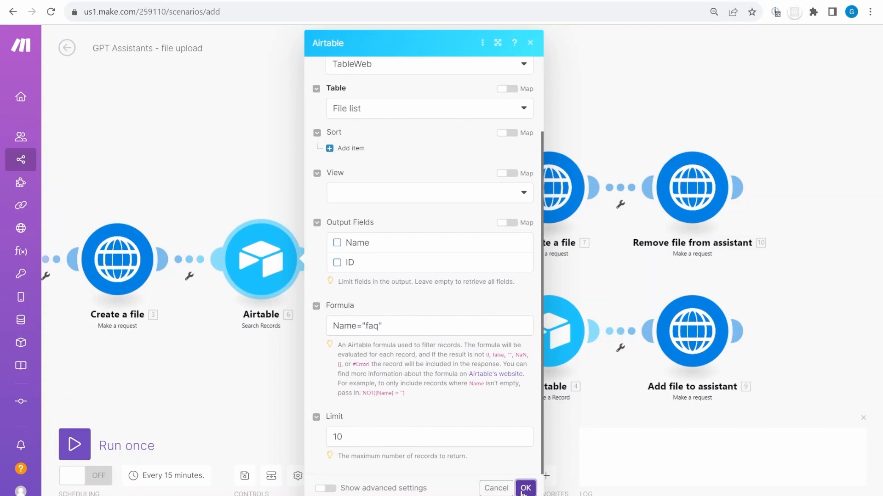
left_click(555, 321)
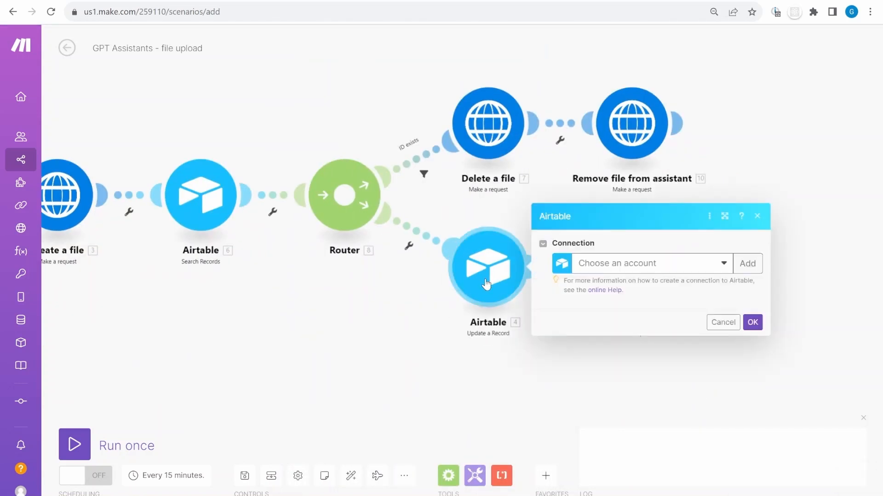
Connect the Update a Record module to Airtable, targeting the TableWeb base and File list table
left_click(635, 266)
left_click(686, 341)
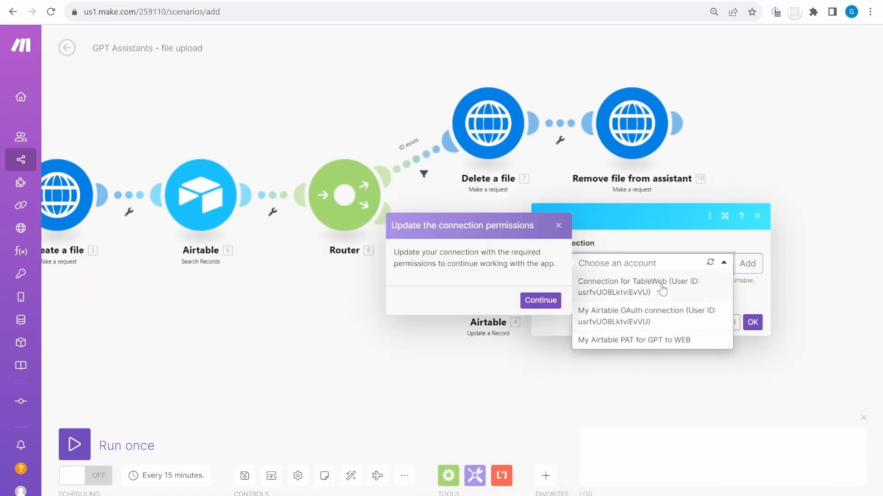
left_click(543, 306)
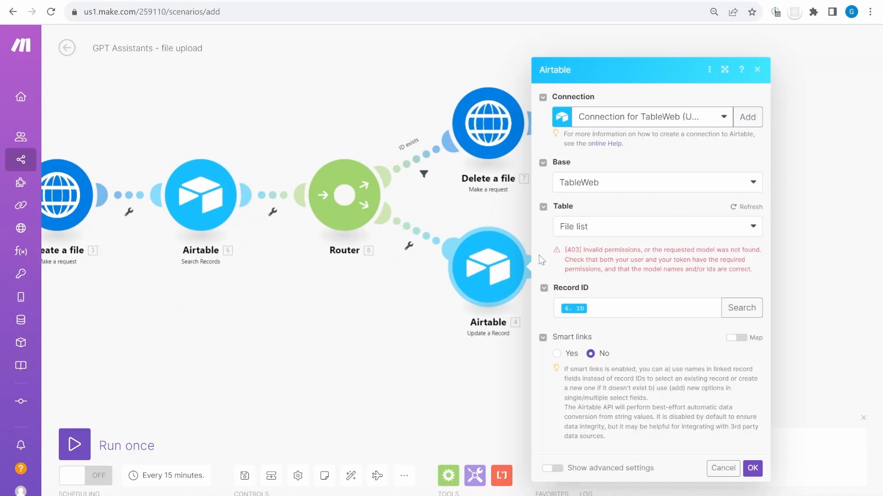
left_click(648, 195)
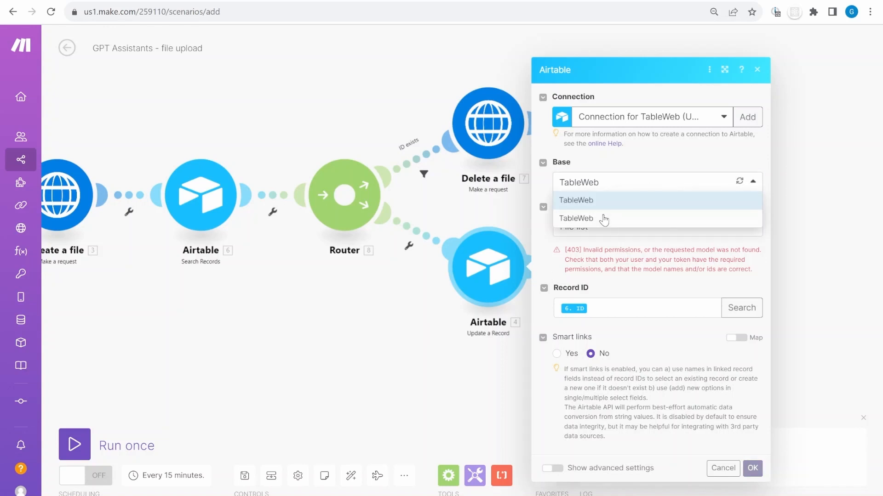
left_click(592, 219)
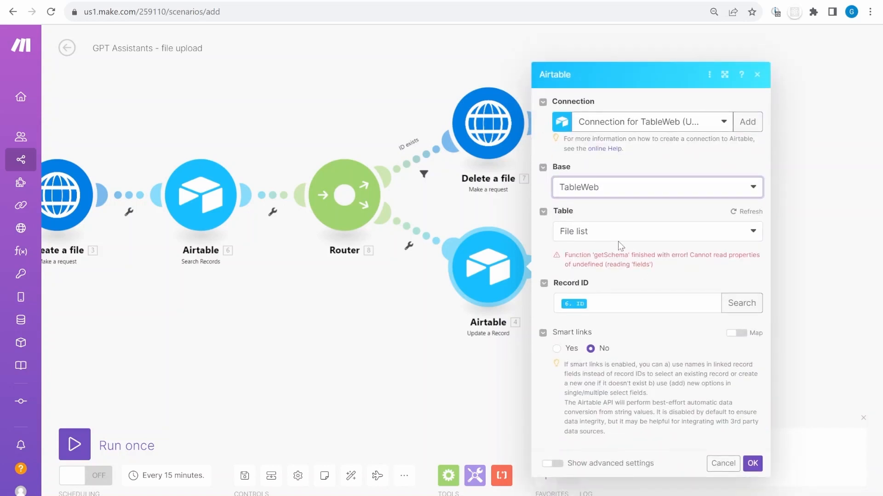
left_click(595, 232)
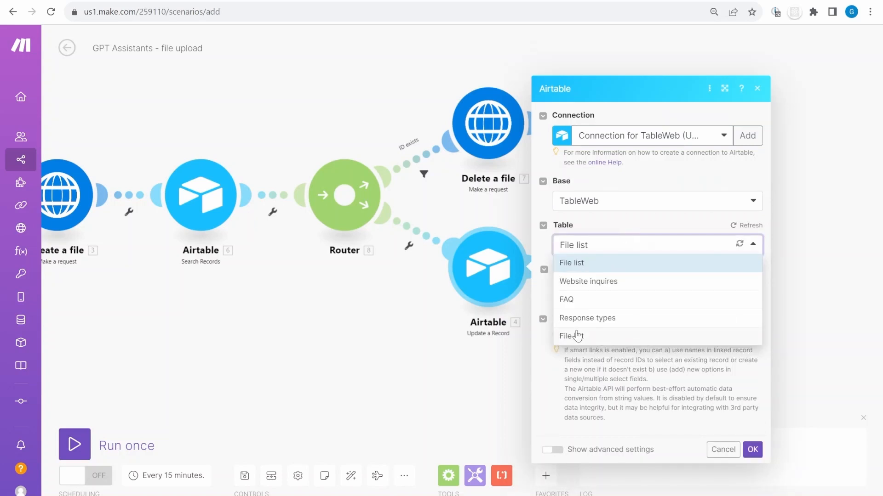
left_click(576, 336)
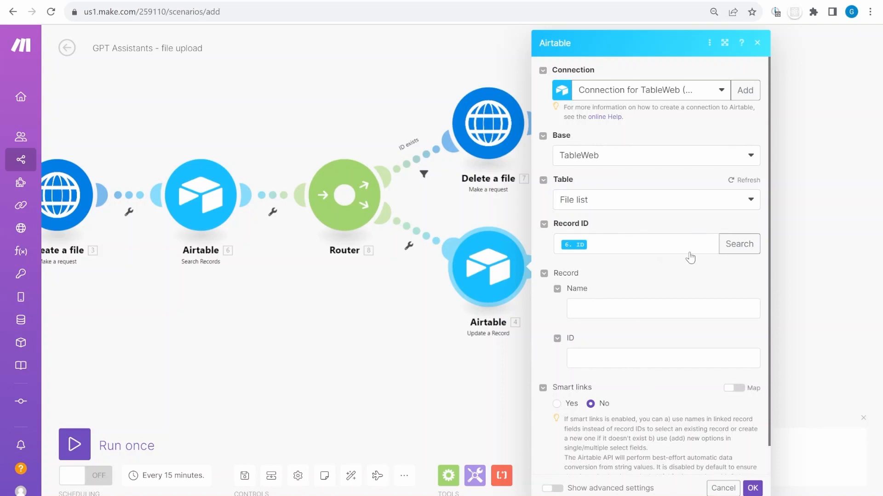
scroll(580, 263, "down", 1)
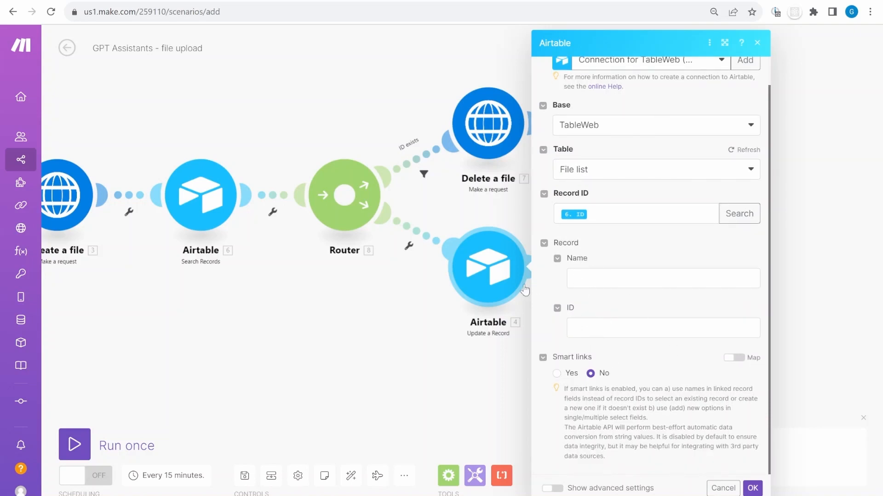
left_click(581, 327)
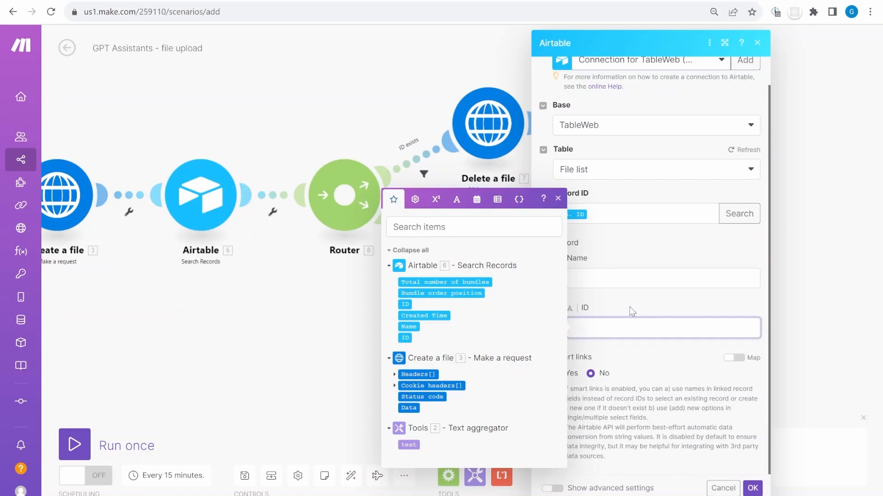
Copy {{3.data.id}} from the blueprint notes and paste it into the record ID field
left_click(664, 4)
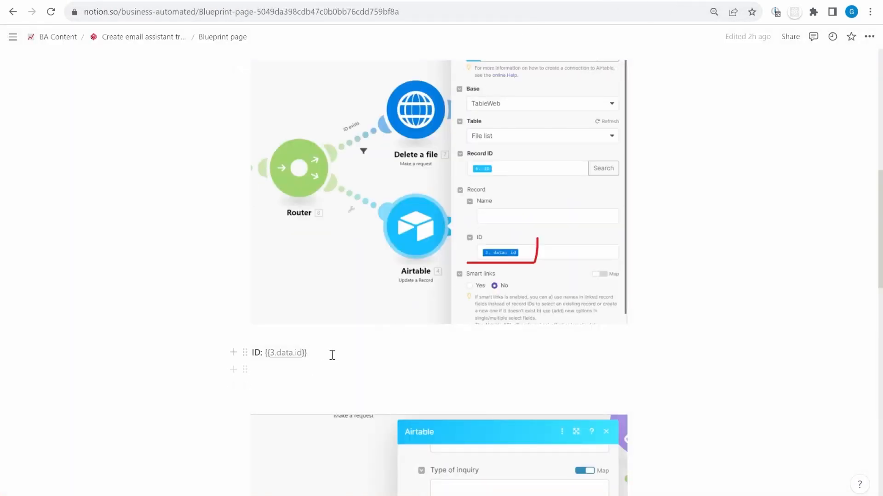
left_click_drag(307, 353, 263, 353)
key("ctrl+c")
left_click(409, 2)
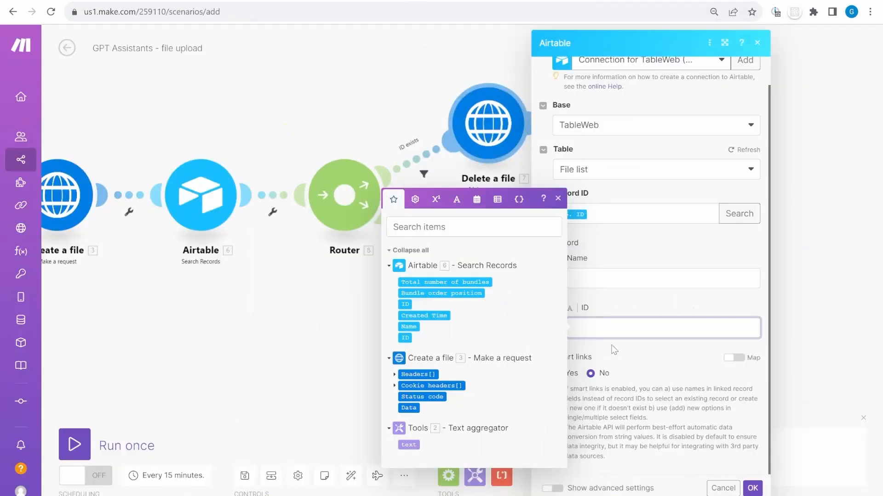
key("ctrl+v")
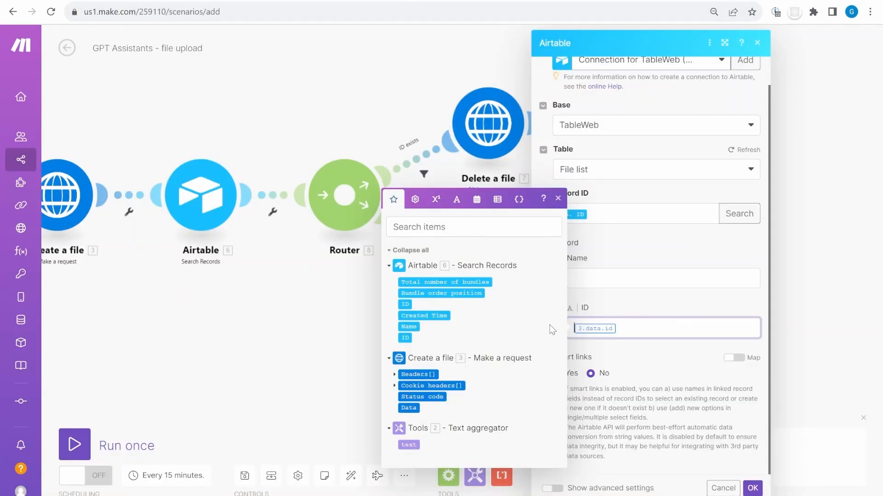
key("Escape")
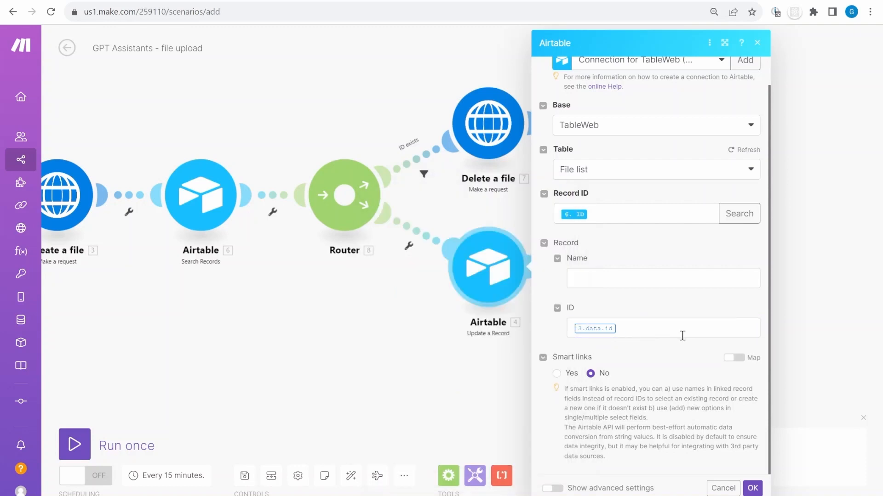
left_click(682, 335)
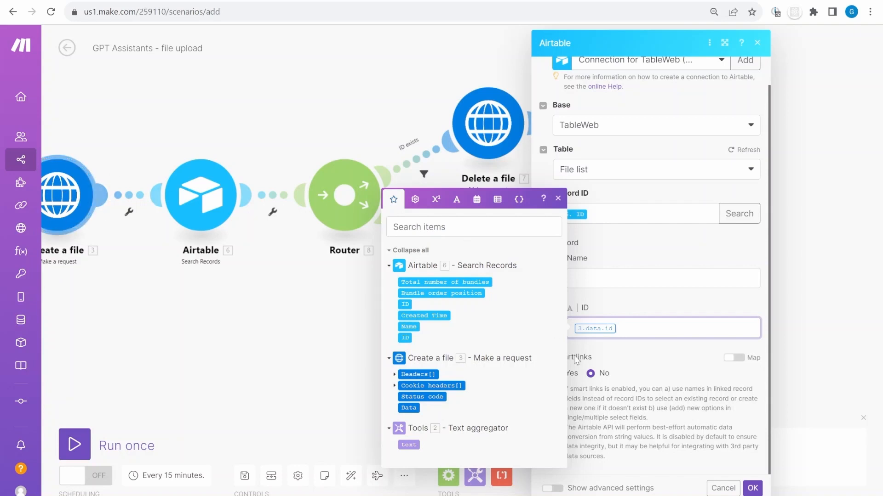
left_click(671, 307)
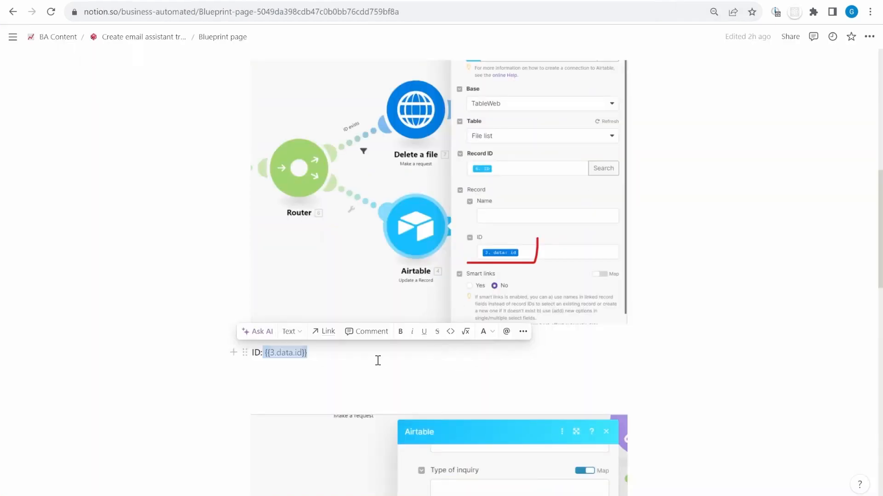
Re-paste {{3.data.id}}, delete the duplicate value, and save the Update a Record settings
left_click(378, 360)
left_click_drag(309, 353, 268, 352)
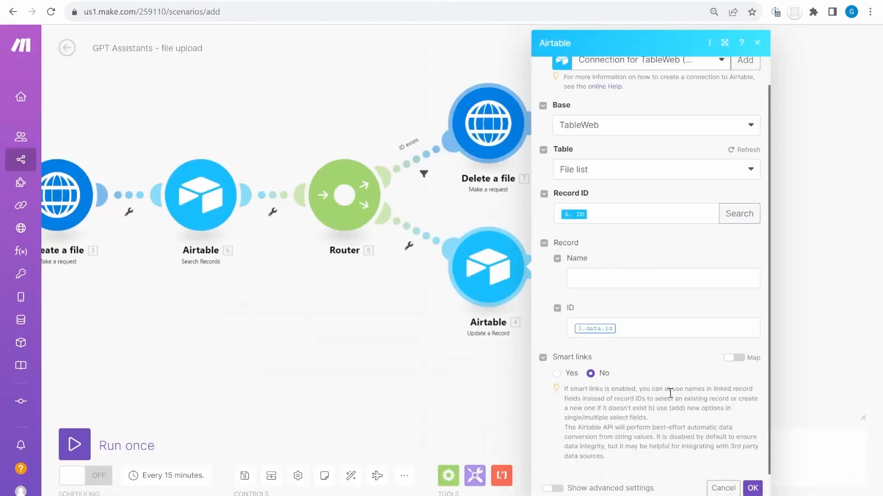
left_click(653, 329)
key("ctrl+v")
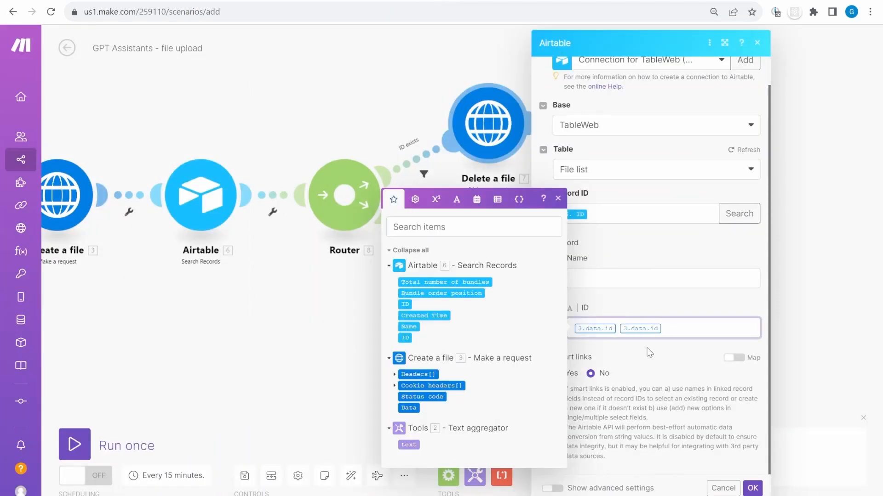
key("shift+Left")
key("BackSpace")
left_click(695, 369)
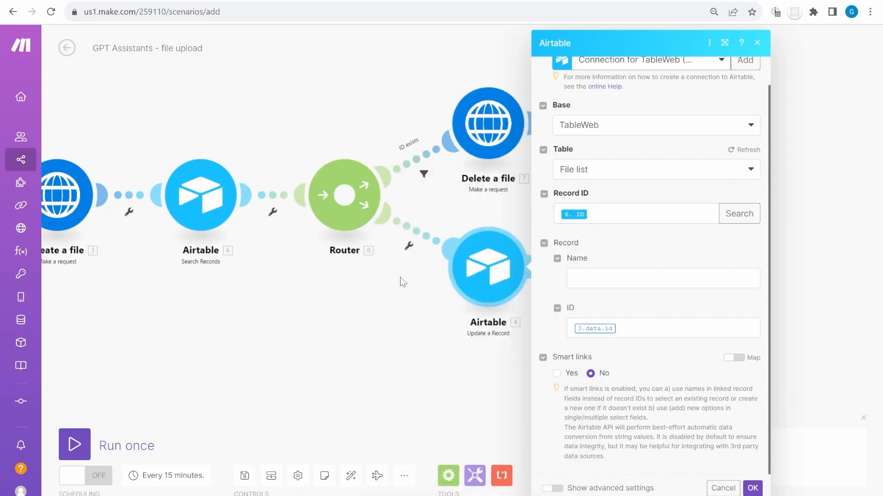
left_click_drag(134, 298, 187, 311)
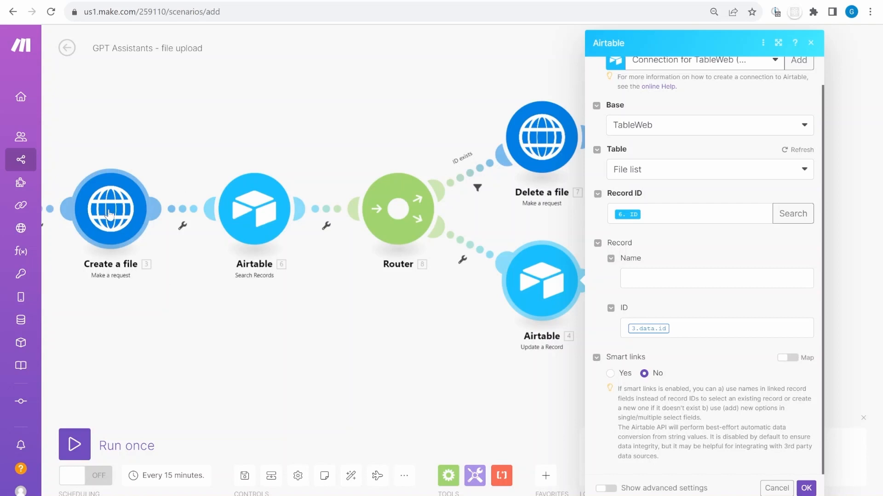
left_click(806, 489)
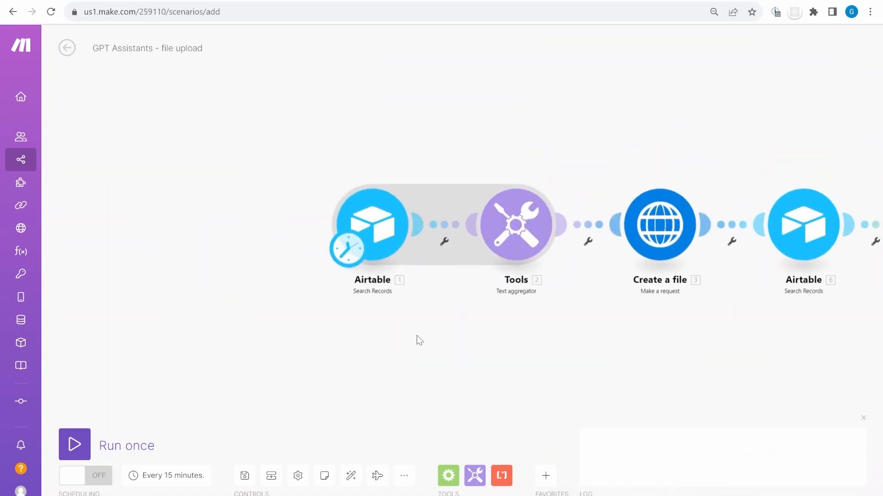
Run the first Airtable search alone and inspect Bundles 19, 28 and 13 of its 33 results
right_click(206, 191)
left_click(240, 216)
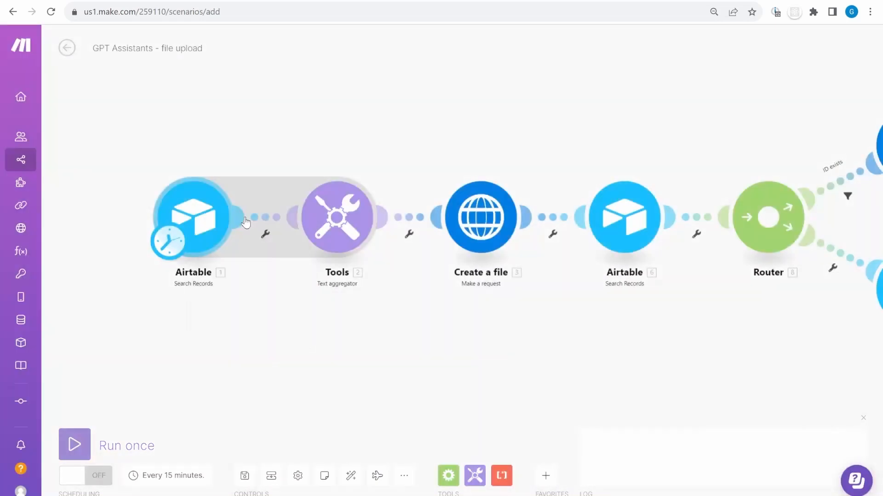
left_click(151, 205)
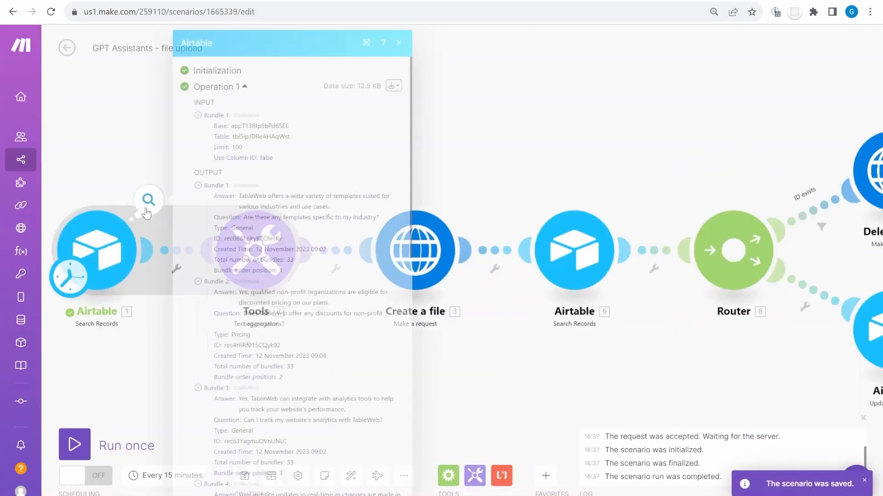
scroll(303, 225, "down", 2)
scroll(299, 225, "down", 10)
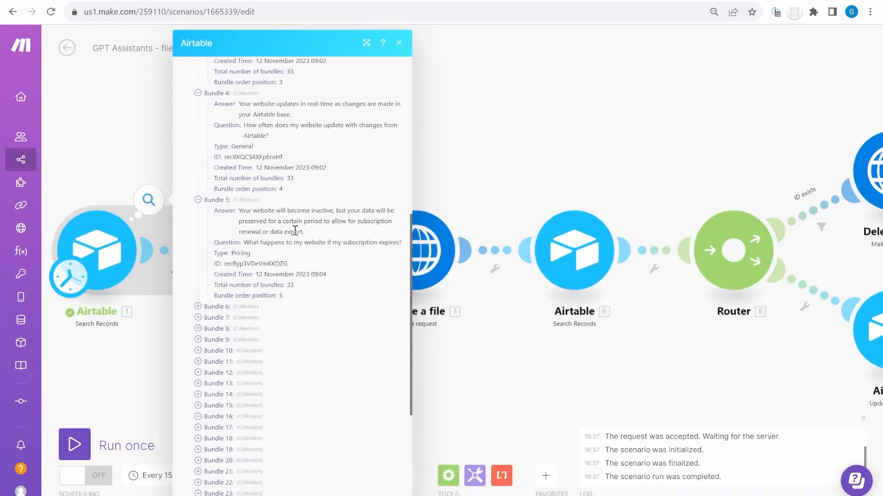
left_click(237, 304)
scroll(252, 386, "down", 2)
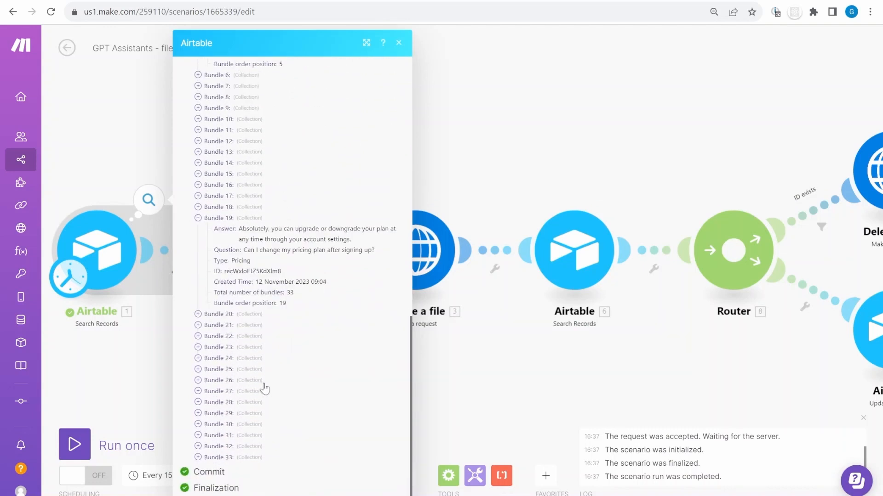
left_click(250, 403)
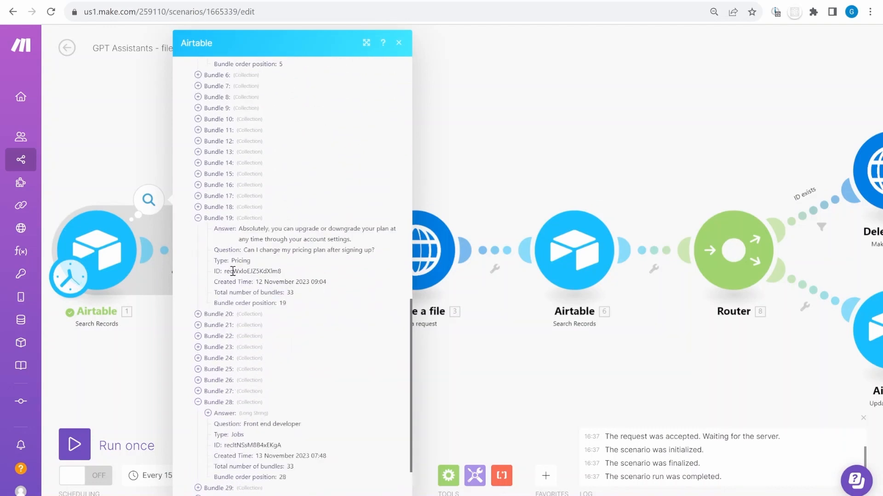
left_click(223, 153)
scroll(288, 263, "down", 3)
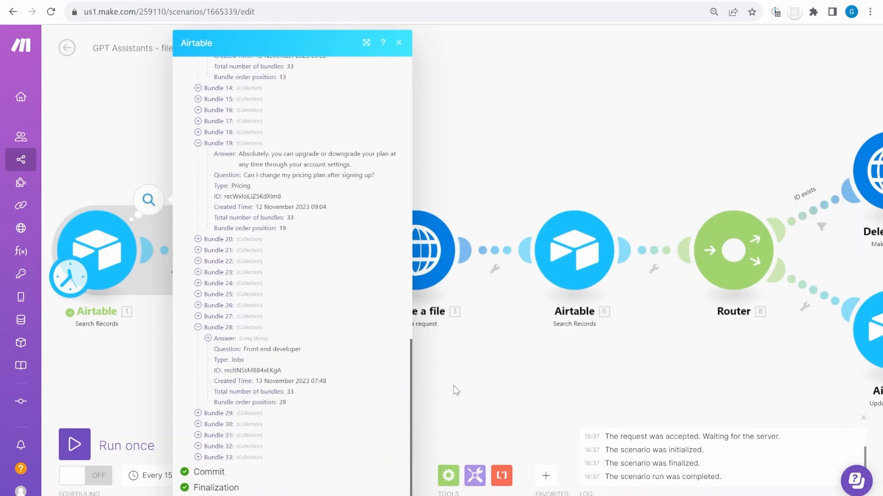
left_click(481, 416)
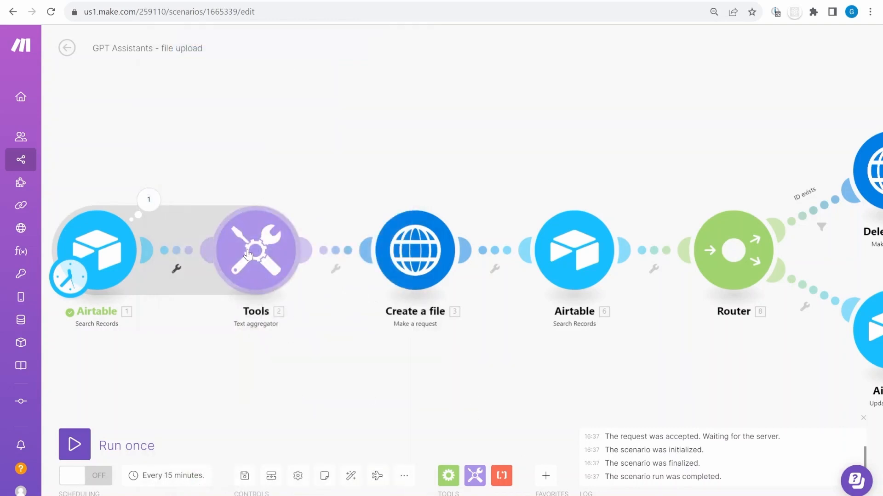
Review the text aggregator's Question, Type and Answer mappings and close its settings
left_click(248, 254)
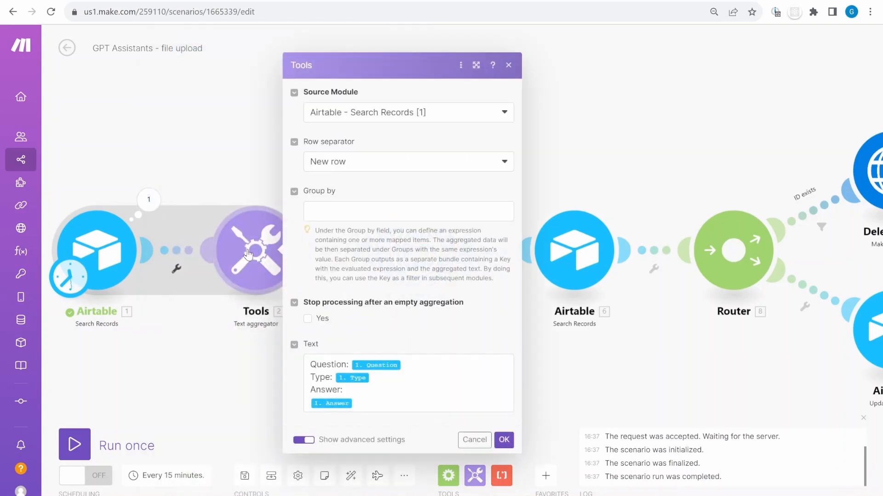
left_click(444, 366)
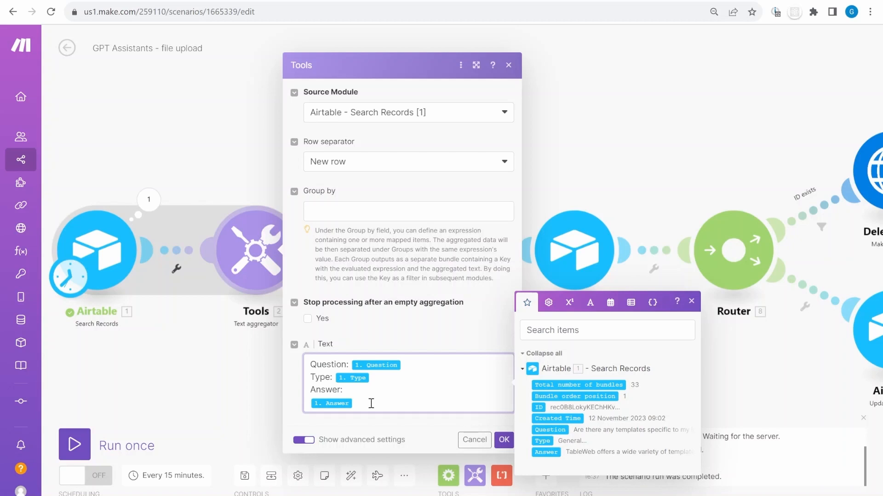
left_click(504, 440)
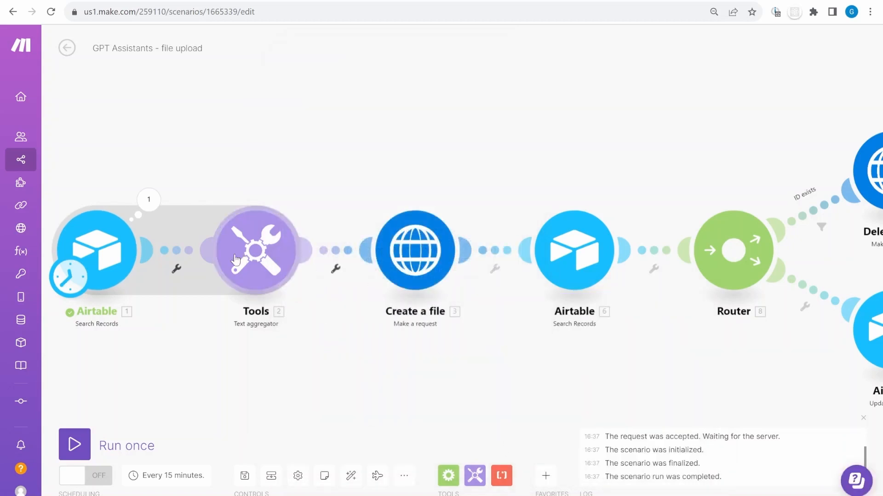
left_click(422, 262)
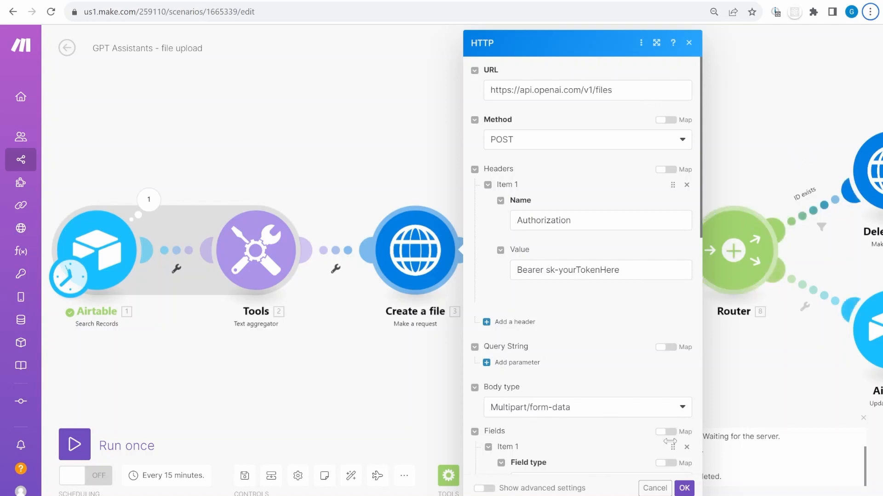
Inspect the Delete a file and Remove file from assistant request URLs
left_click(744, 362)
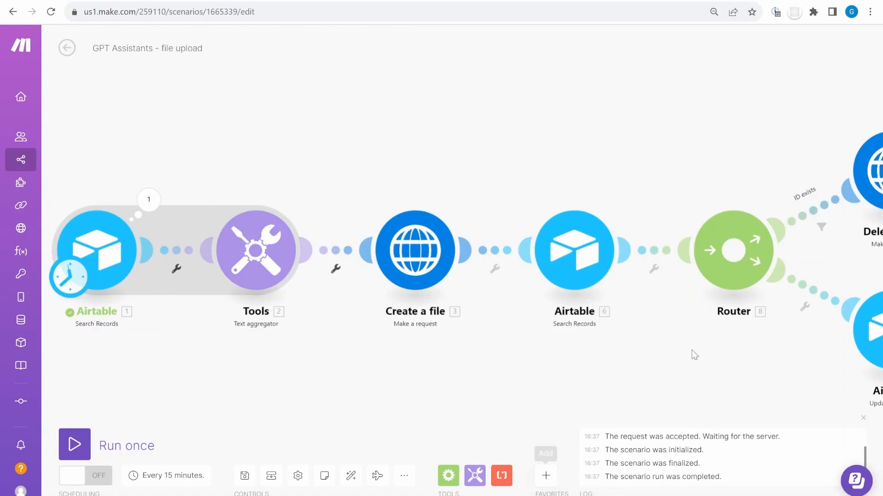
left_click_drag(690, 355, 548, 392)
left_click_drag(447, 176, 427, 163)
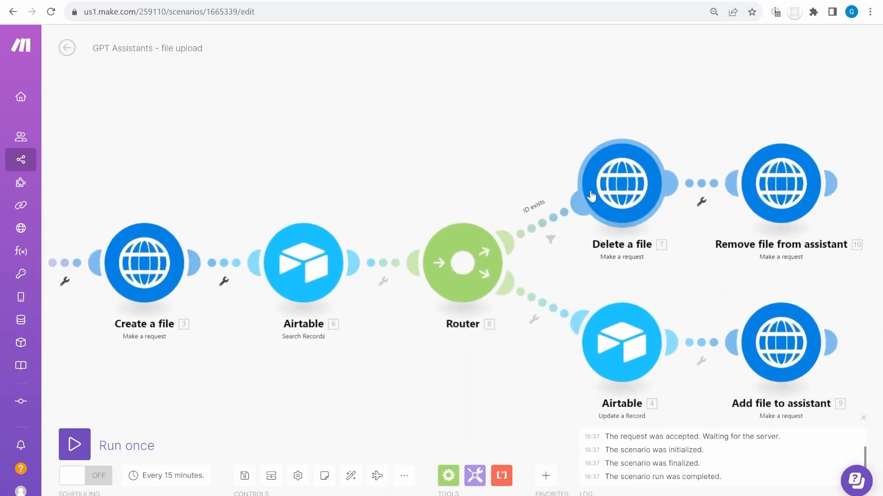
left_click(591, 199)
left_click(713, 86)
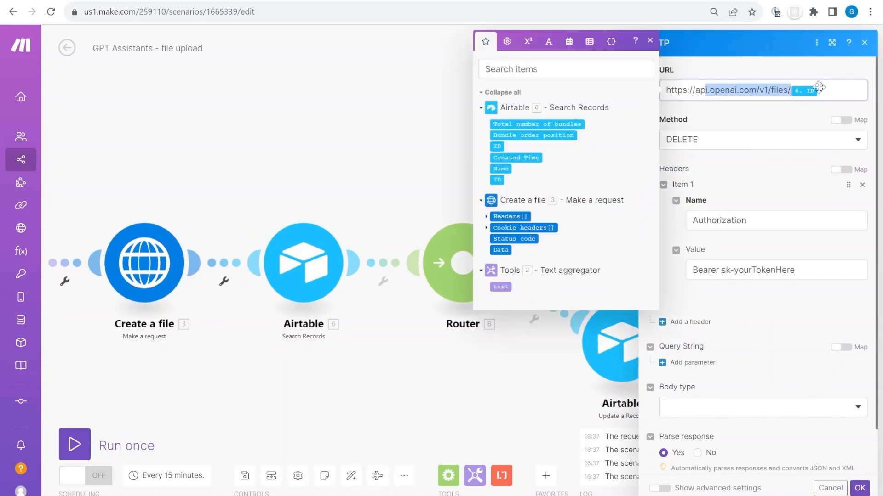
left_click(363, 134)
left_click(764, 201)
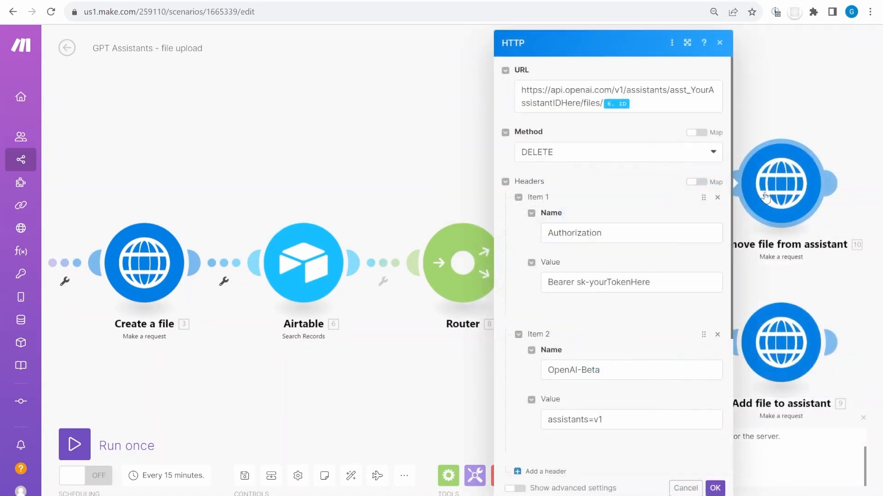
left_click_drag(669, 106, 466, 94)
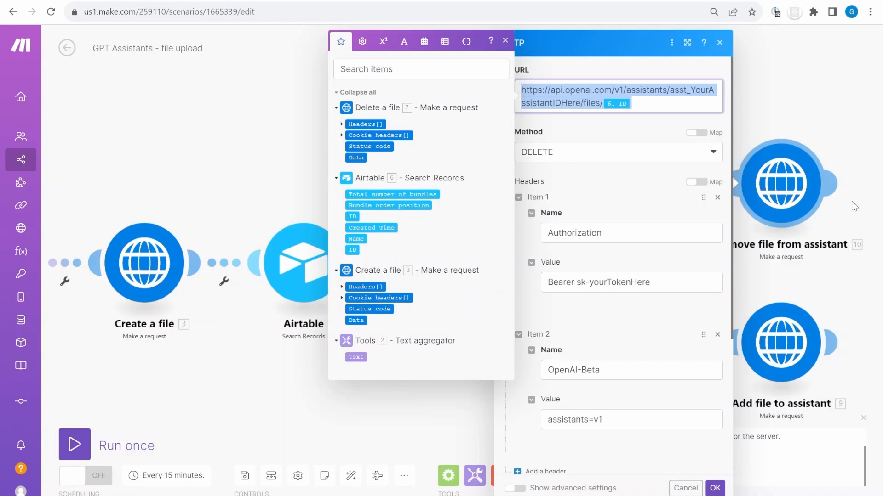
left_click(163, 178)
left_click_drag(165, 184, 456, 139)
left_click(395, 224)
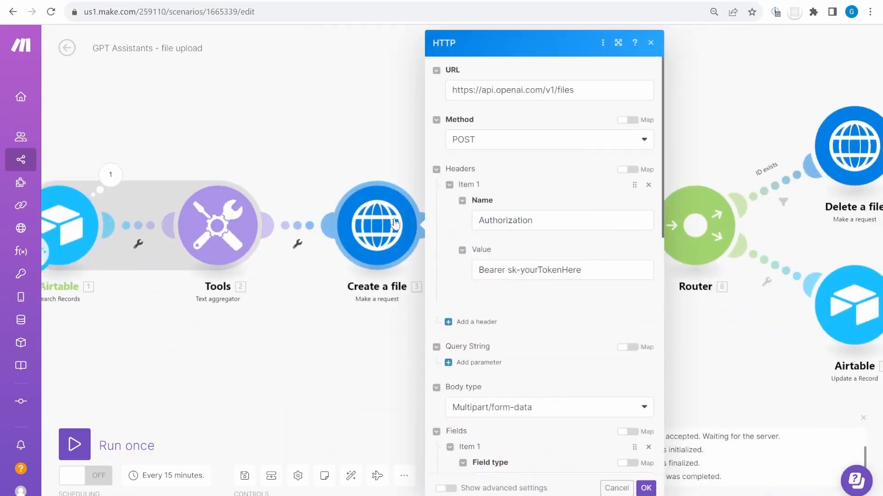
left_click(586, 93)
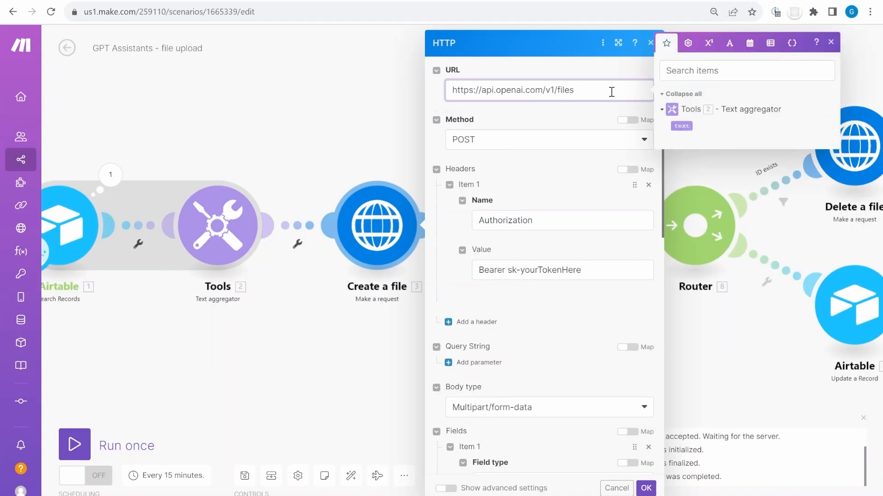
double_click(536, 270)
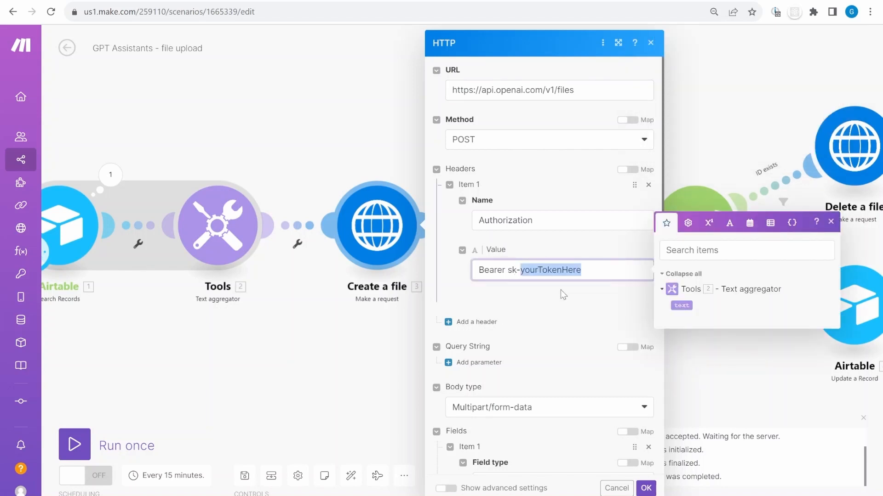
left_click(588, 1)
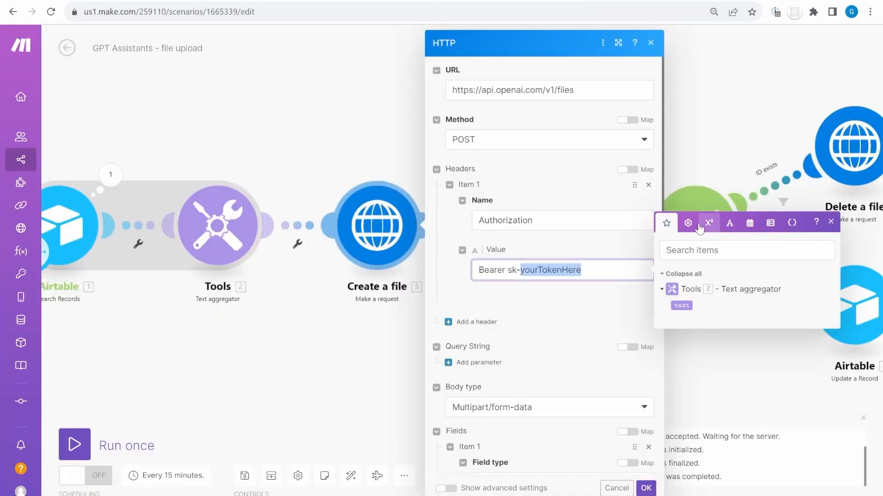
left_click_drag(509, 270, 612, 274)
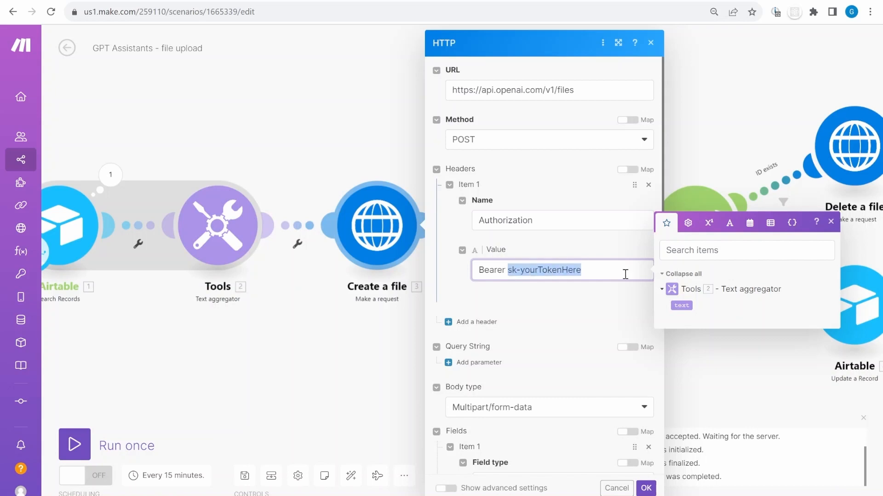
Check the upload's purpose 'assistants' and faq{timestamp}.md file name, then close the settings
scroll(613, 311, "down", 4)
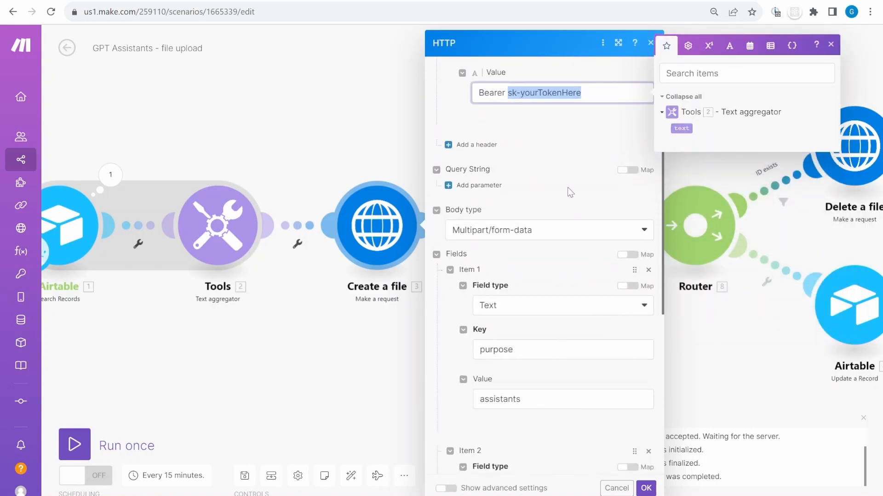
scroll(531, 319, "down", 3)
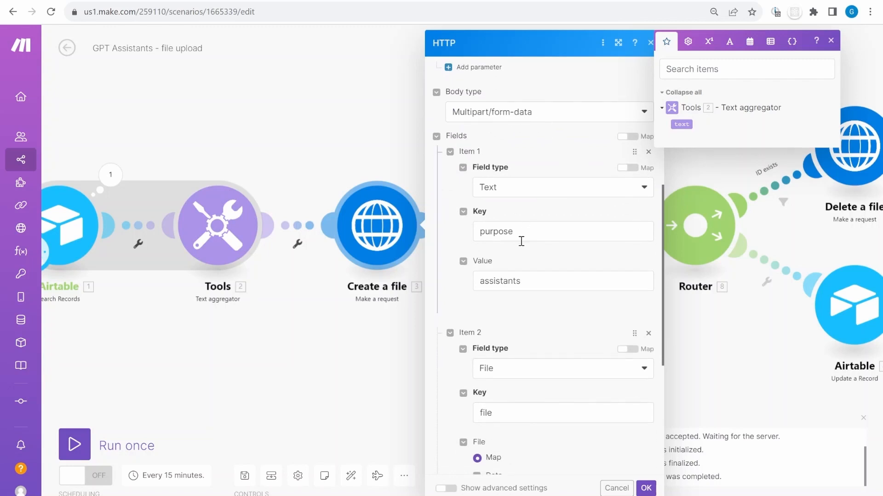
left_click(504, 230)
left_click(541, 288)
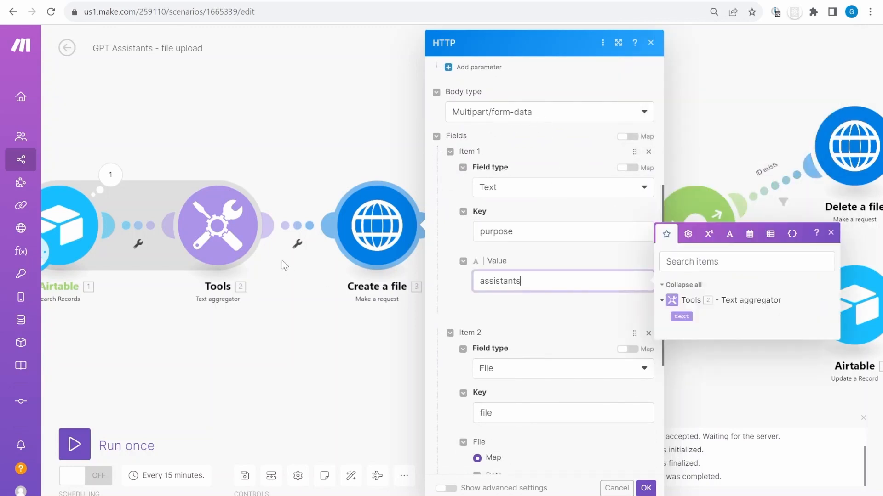
scroll(548, 338, "down", 4)
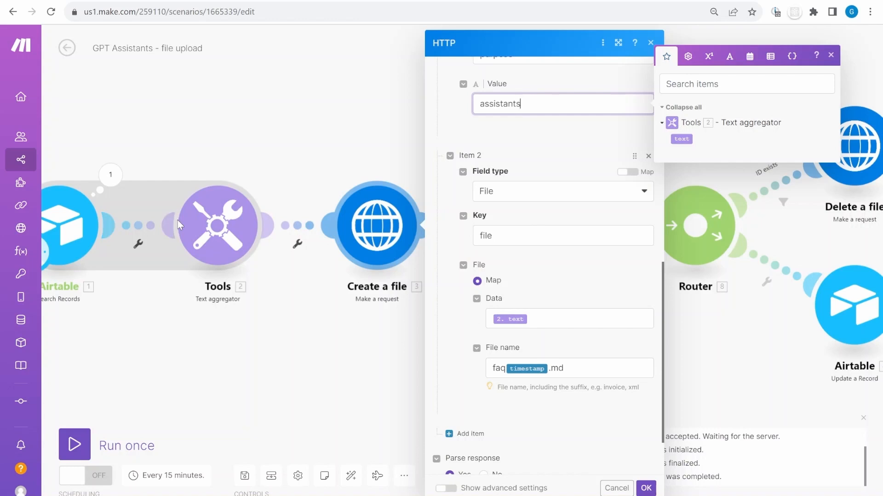
left_click(577, 369)
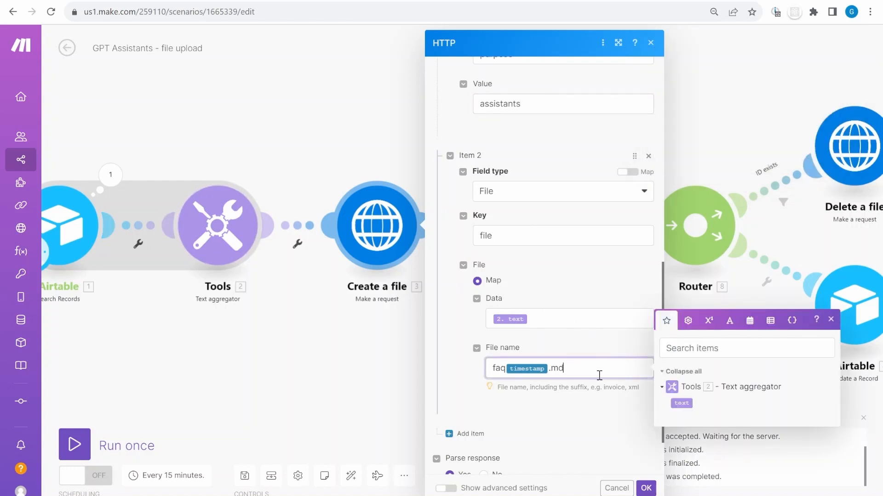
scroll(599, 376, "down", 1)
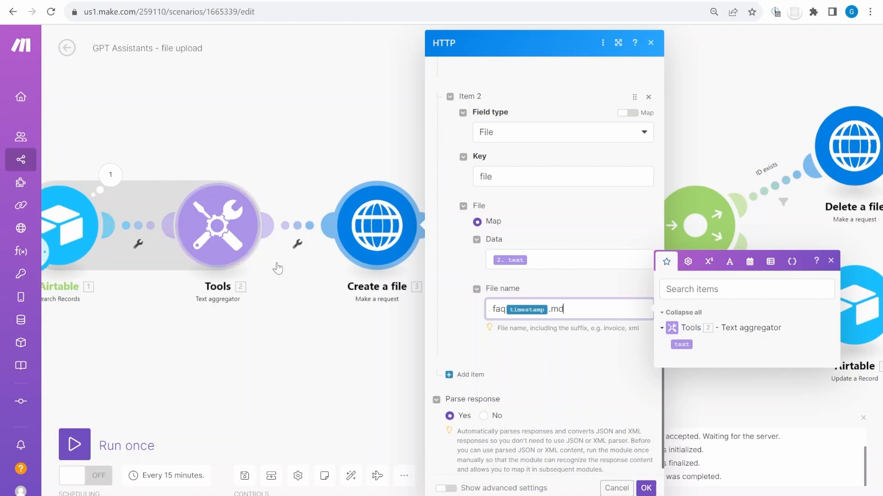
triple_click(591, 311)
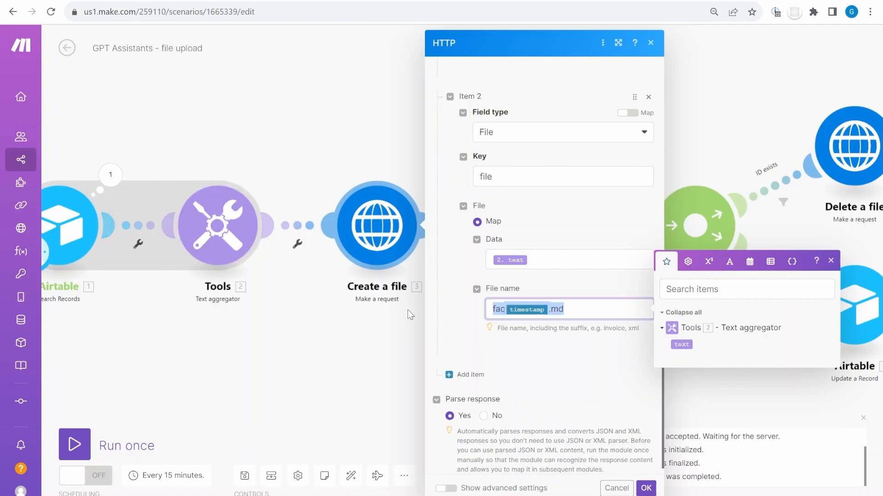
scroll(466, 278, "down", 1)
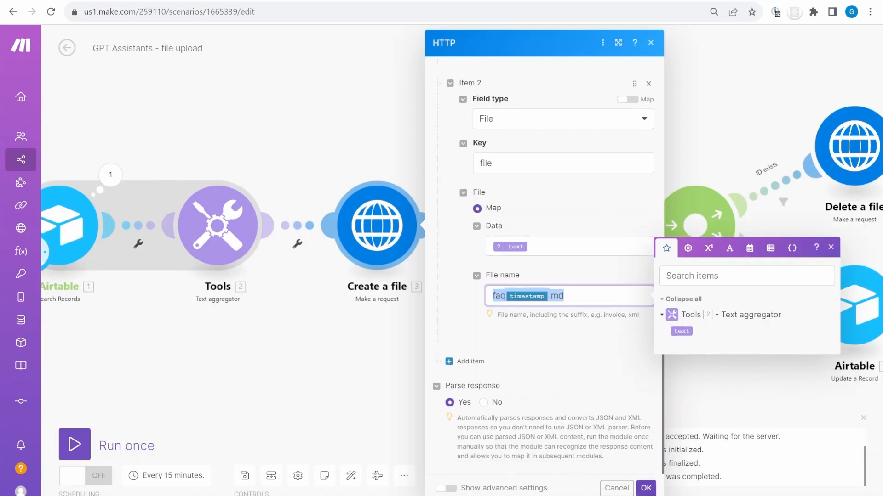
left_click(645, 489)
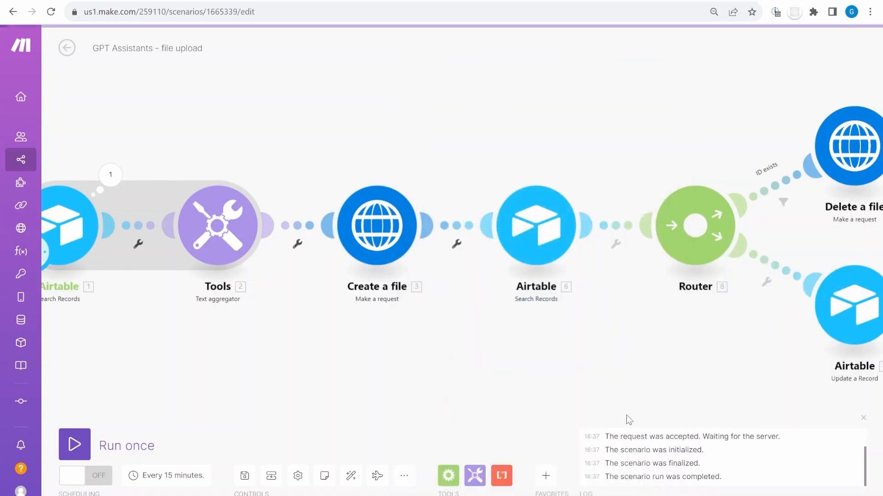
Reopen the second Airtable search to view its File list table and Name="faq" formula
left_click(377, 248)
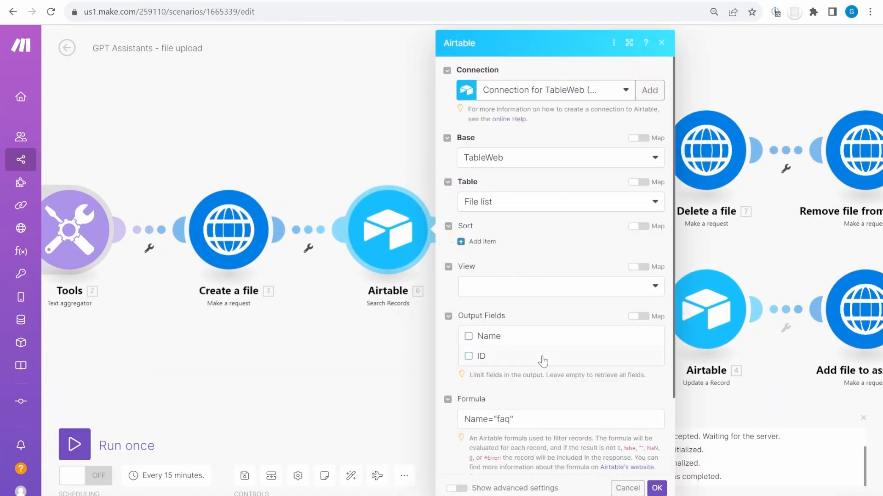
scroll(562, 425, "down", 2)
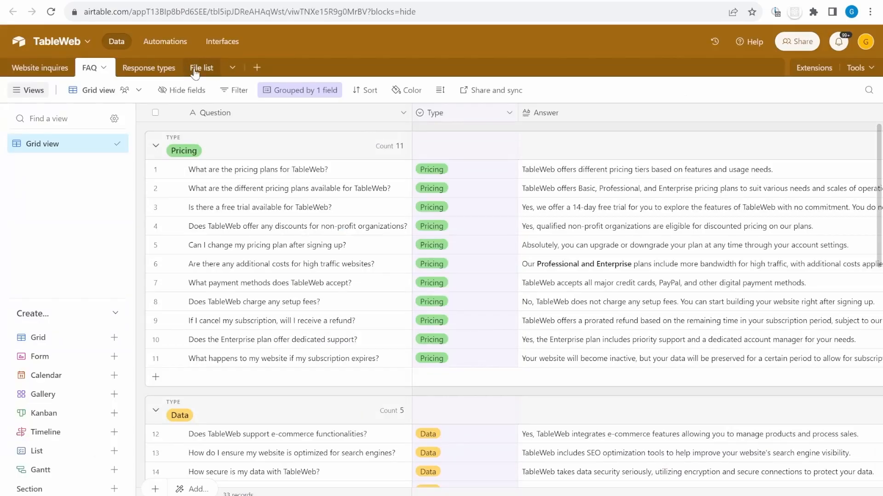
Open the File list table and widen the ID column to read the faq record's file ID
left_click(195, 72)
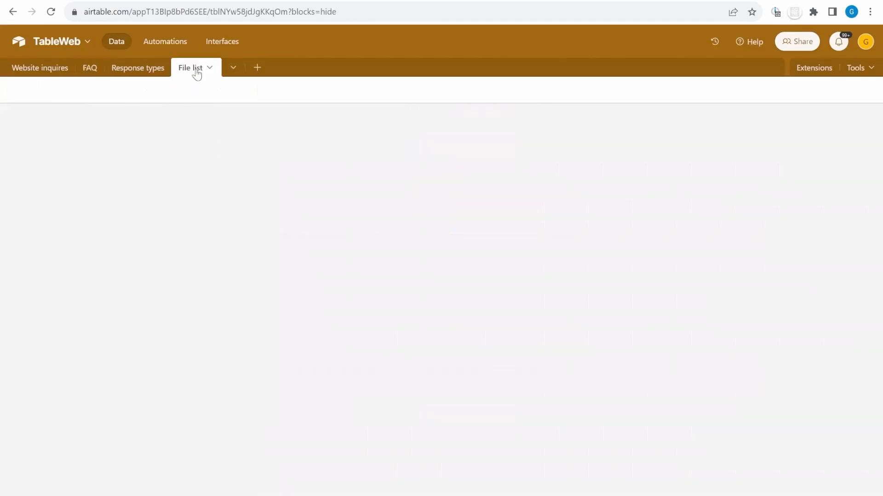
left_click(199, 134)
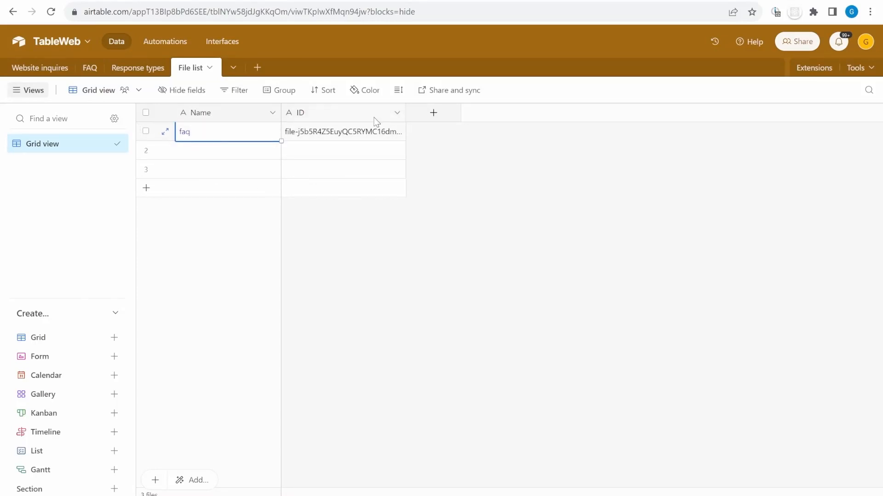
left_click_drag(415, 115, 490, 114)
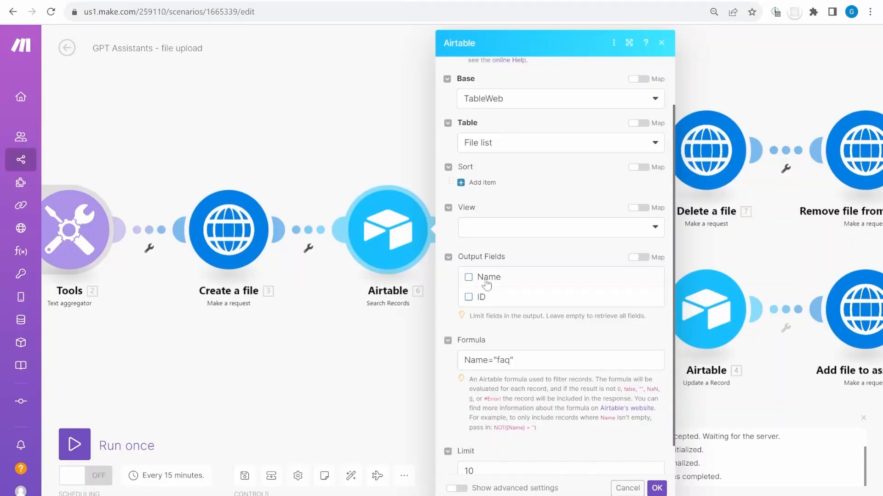
Close the Airtable search settings and review the router's ID exists route filter
left_click(368, 395)
left_click_drag(412, 367, 321, 390)
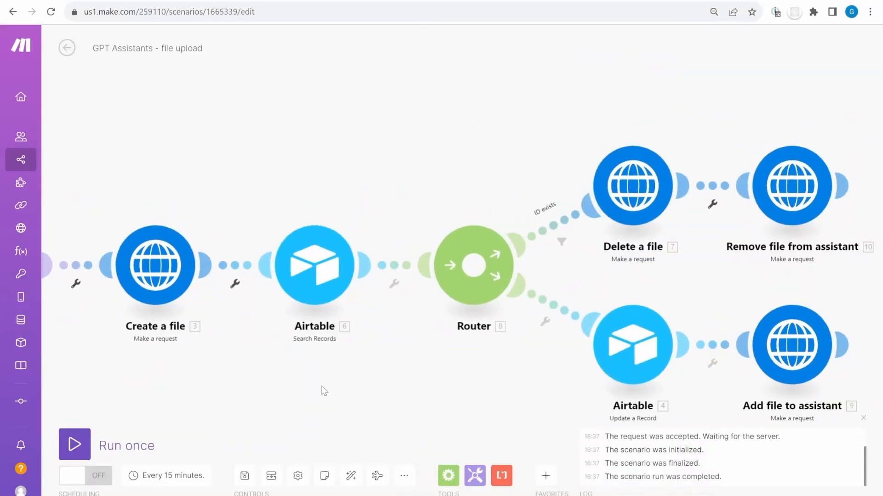
left_click_drag(419, 363, 308, 351)
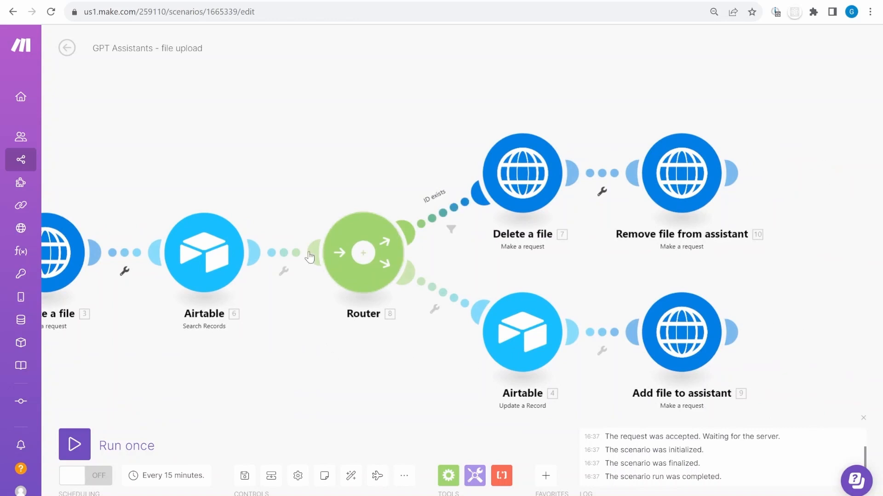
left_click(451, 229)
left_click(400, 147)
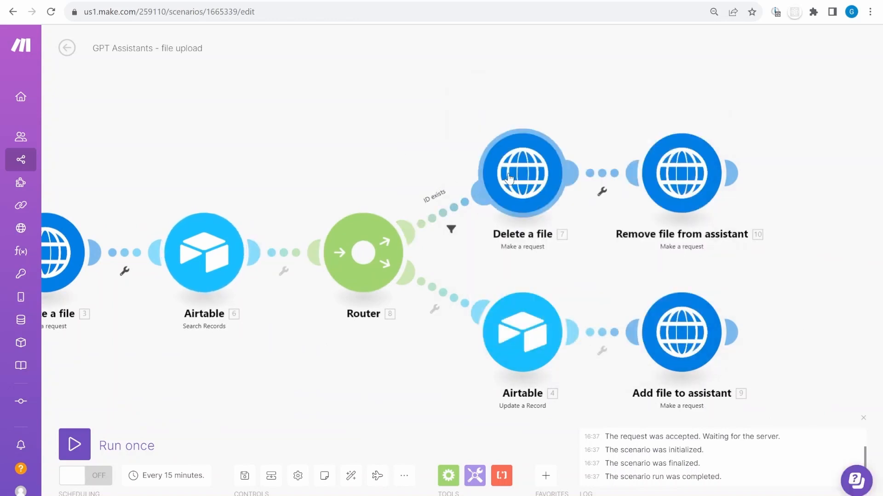
Check the Delete a file headers, then mark asst_YourAssistantIDHere in Remove file from assistant's URL
left_click(523, 182)
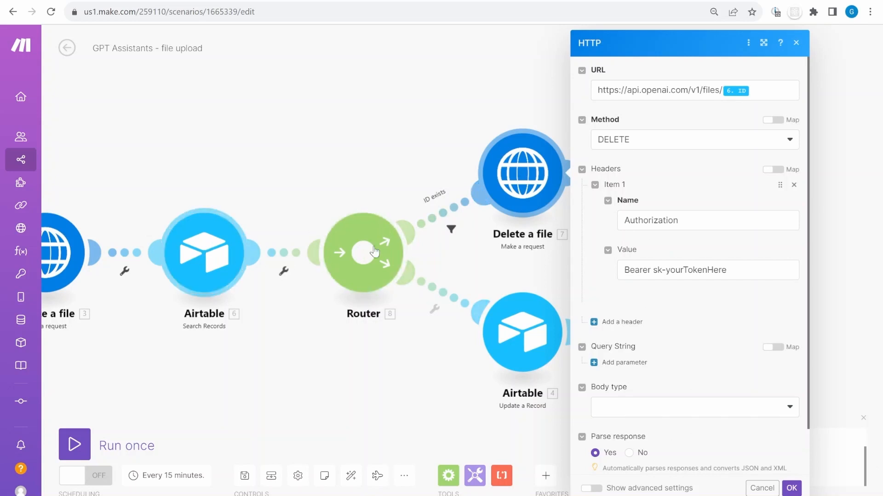
scroll(719, 253, "down", 2)
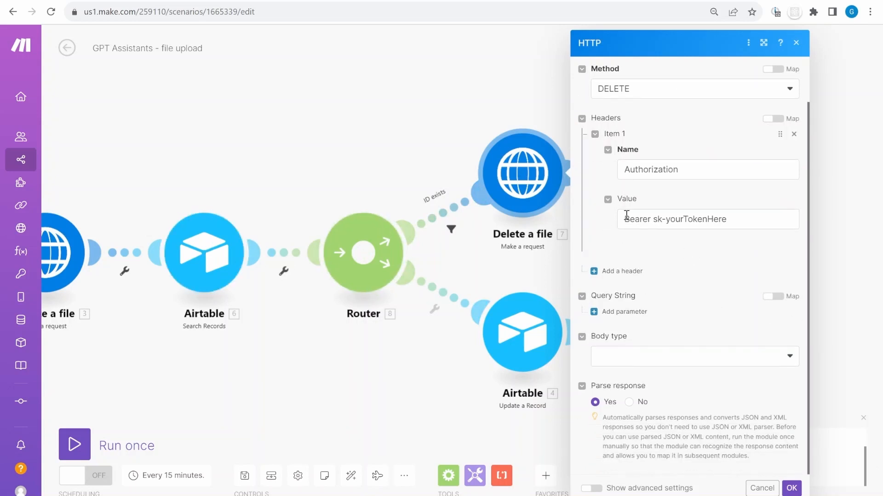
left_click(653, 222)
left_click(735, 257)
left_click(532, 270)
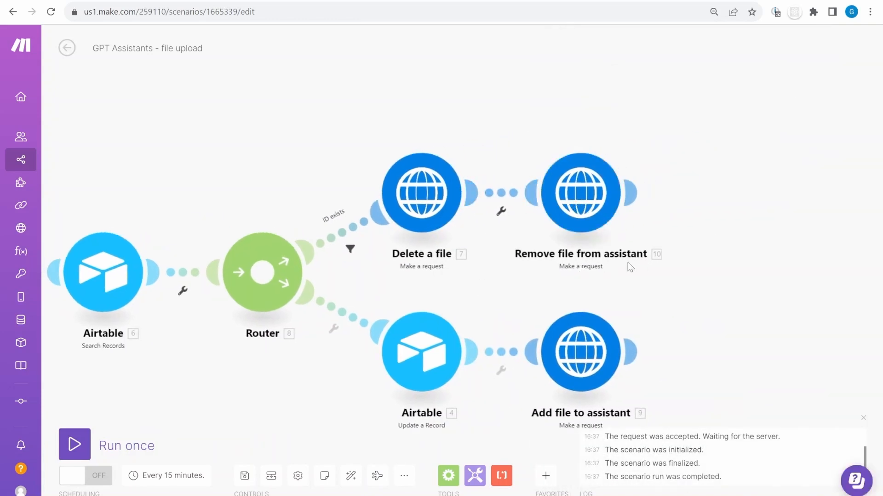
left_click(588, 212)
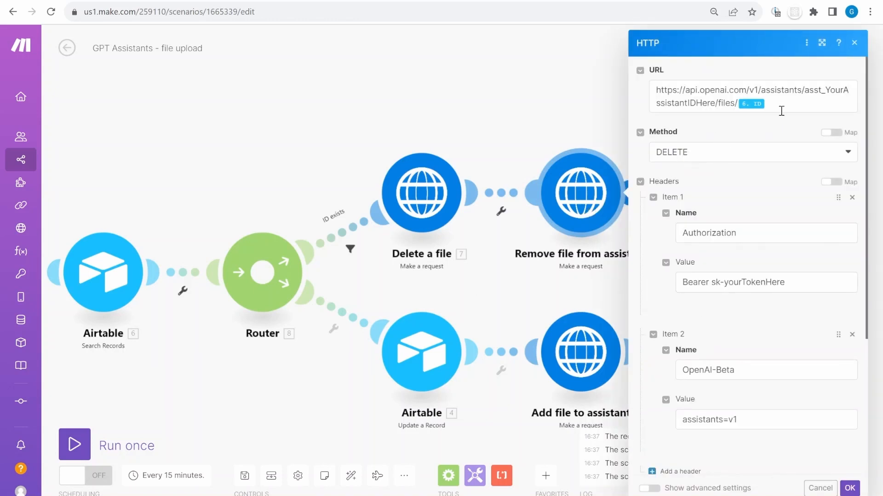
left_click_drag(804, 92, 713, 101)
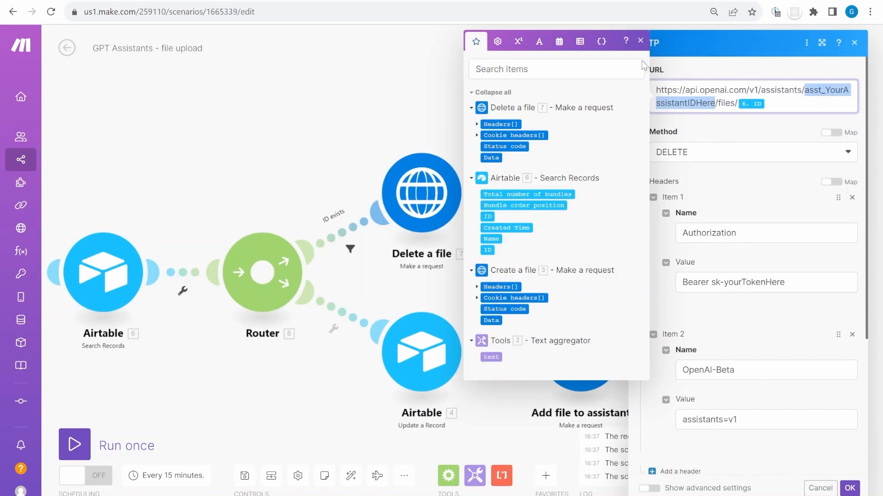
Replace asst_YourAssistantIDHere with the Table Web customer service assistant's ID copied from the Playground
left_click(596, 1)
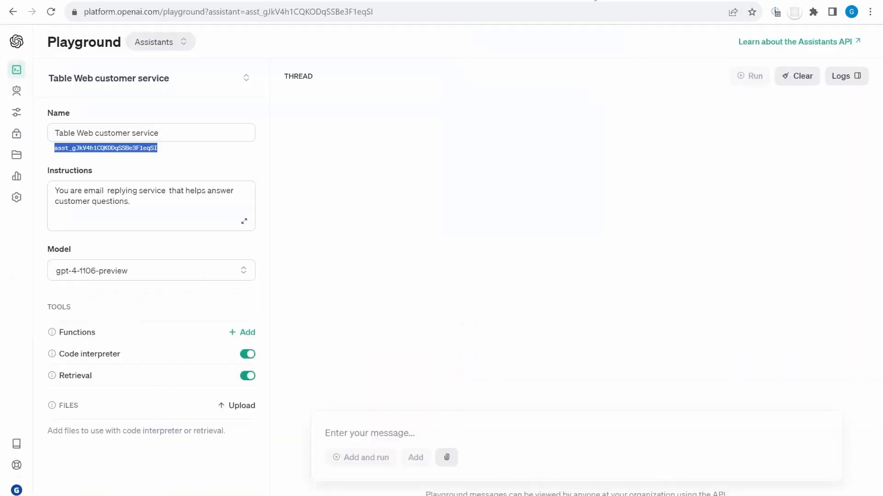
left_click(61, 152)
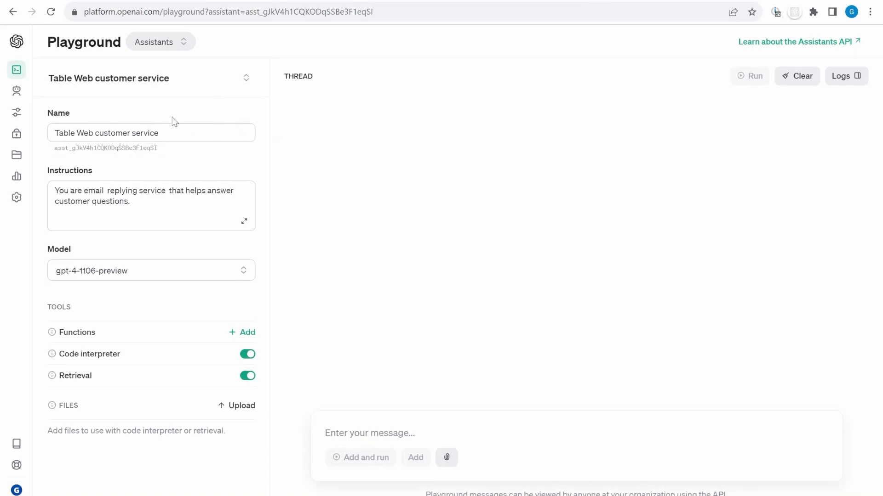
double_click(106, 149)
key("ctrl+c")
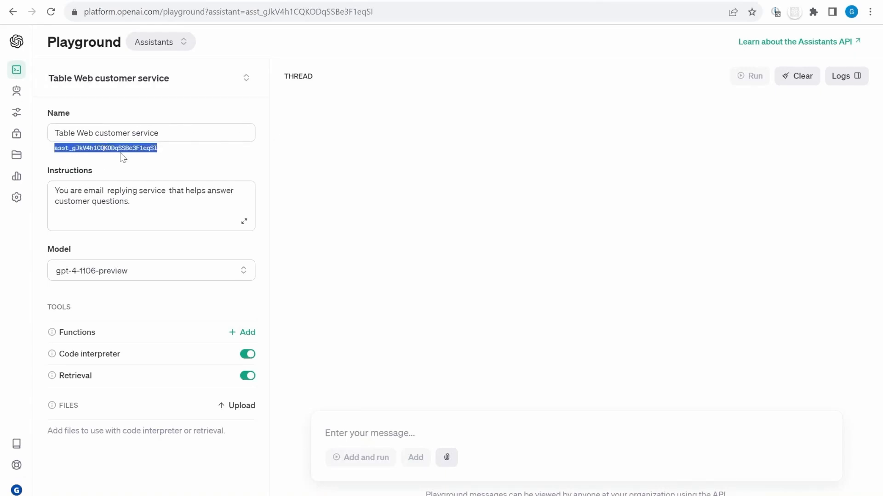
left_click(407, 1)
double_click(689, 95)
key("ctrl+v")
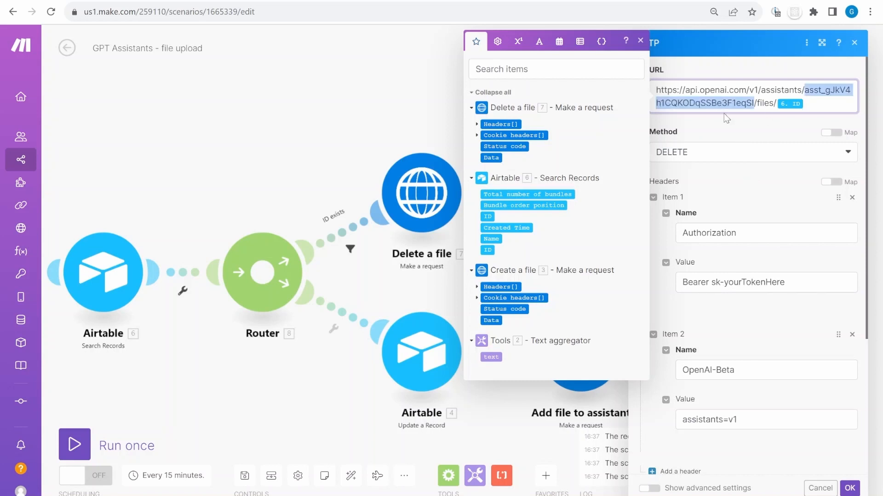
Verify the Bearer Authorization and OpenAI-Beta: assistants=v1 headers, then close the request panel
left_click(740, 289)
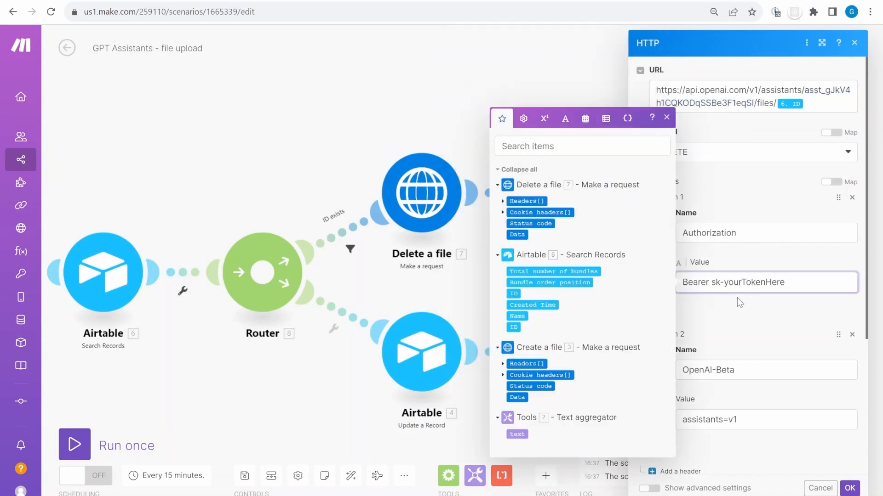
left_click(738, 300)
scroll(745, 314, "down", 2)
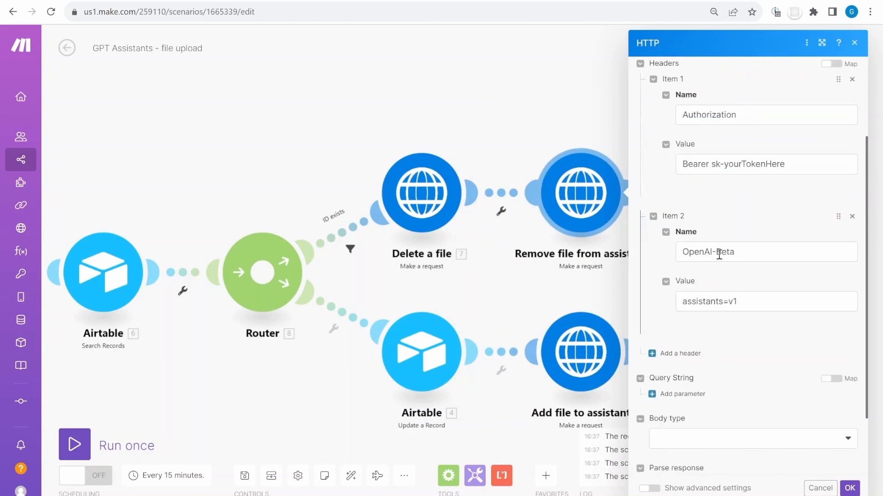
scroll(731, 285, "up", 2)
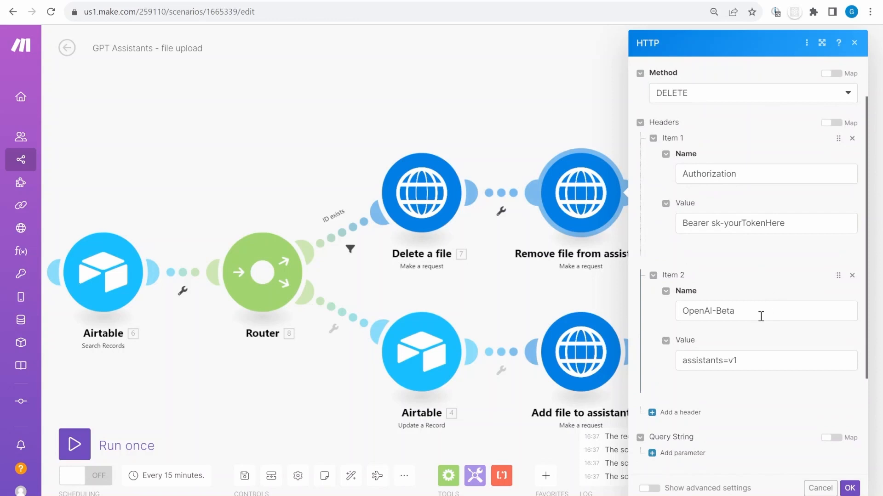
left_click_drag(761, 316, 656, 308)
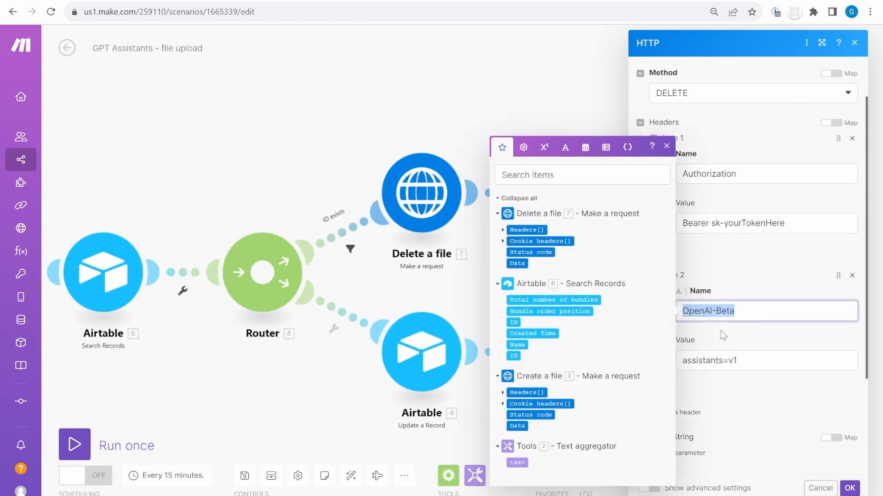
left_click_drag(770, 363, 655, 366)
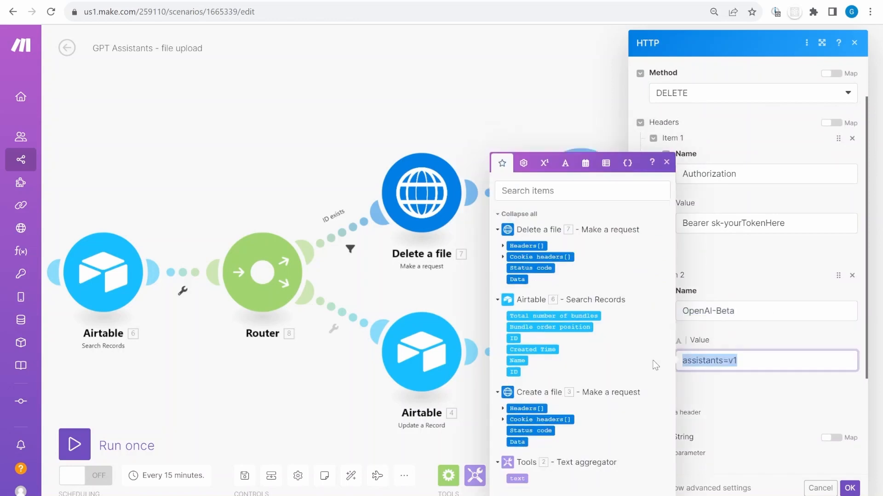
left_click(747, 342)
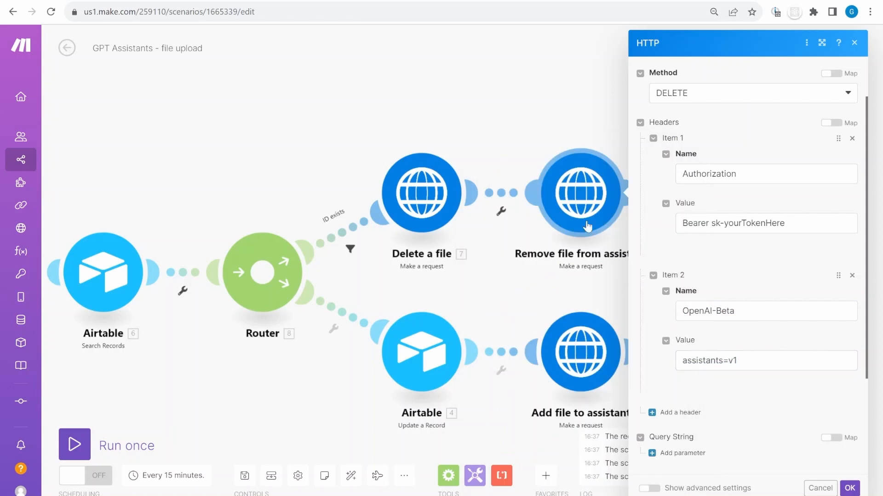
scroll(754, 328, "down", 1)
scroll(754, 328, "down", 3)
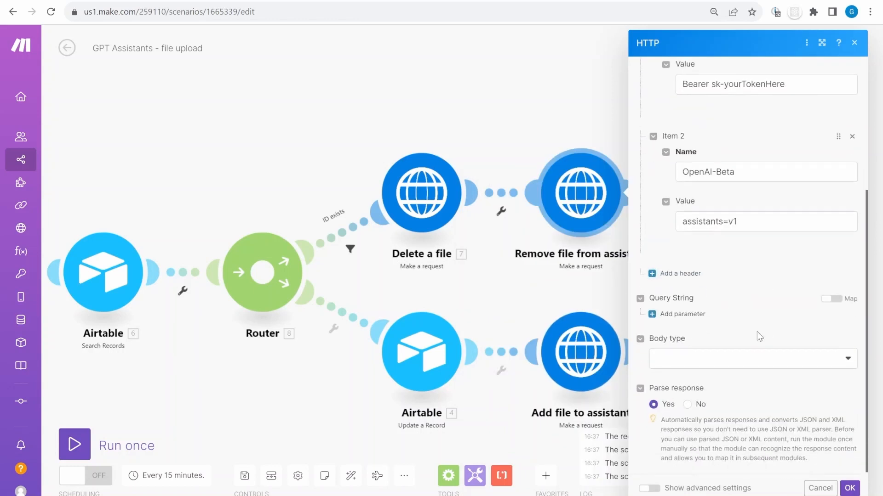
left_click(527, 293)
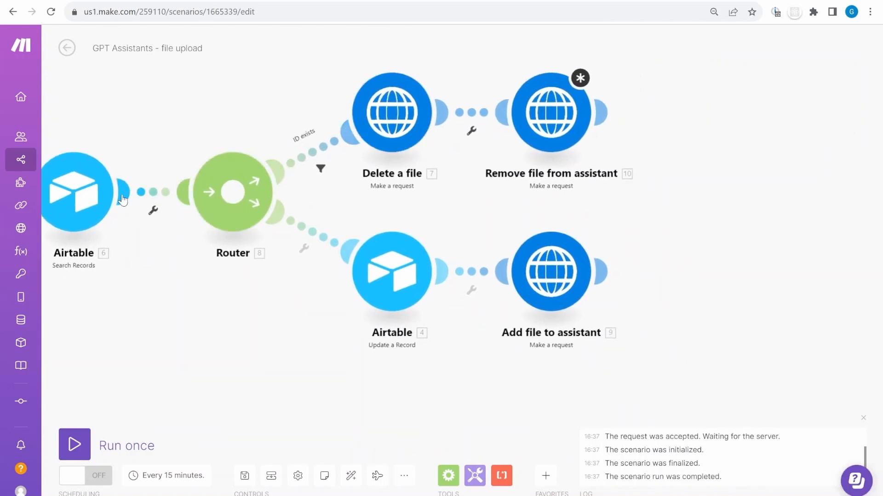
Review and OK the Airtable Update a Record fields, then open the Add file to assistant module
left_click(395, 280)
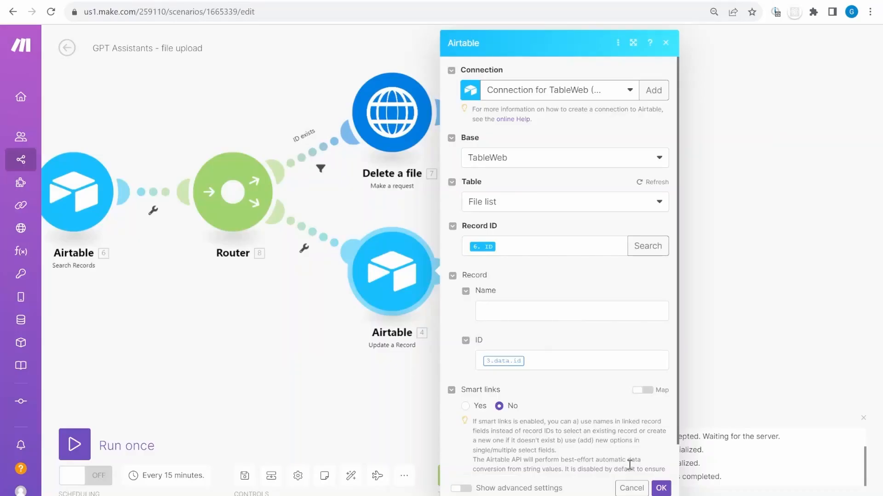
left_click(660, 488)
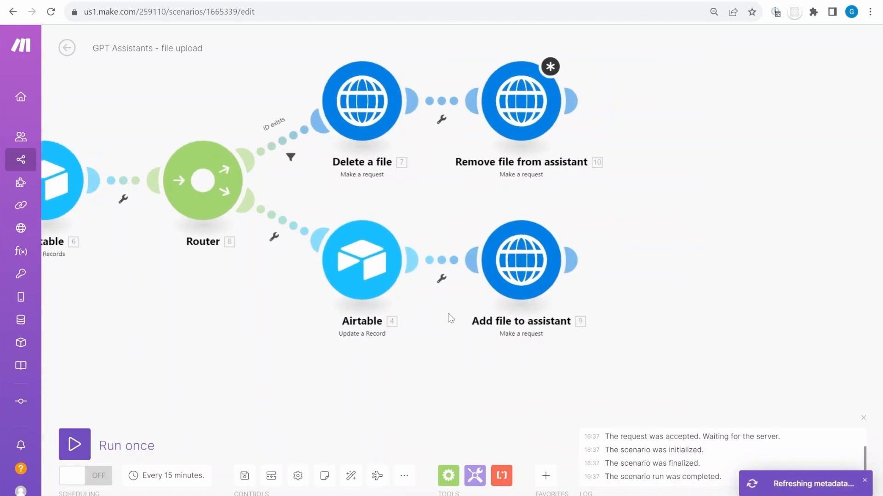
left_click(521, 261)
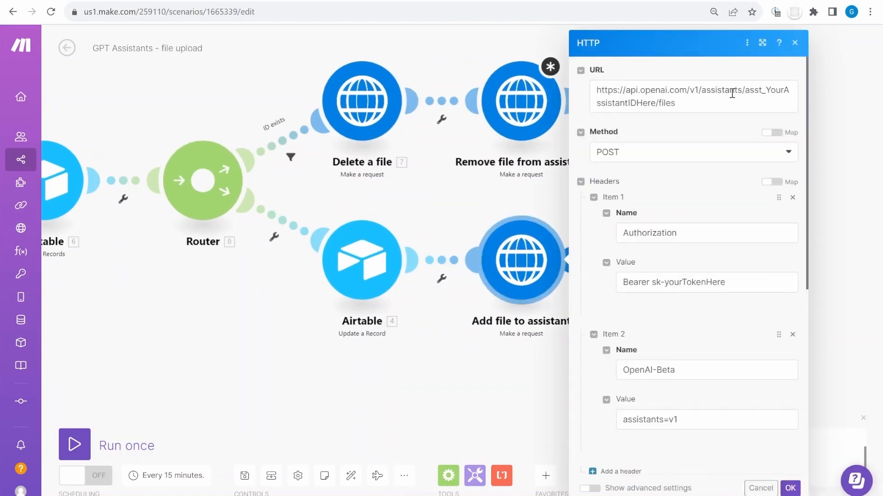
Paste the real assistant ID over the placeholder in the Add file to assistant URL
double_click(769, 96)
key("ctrl+v")
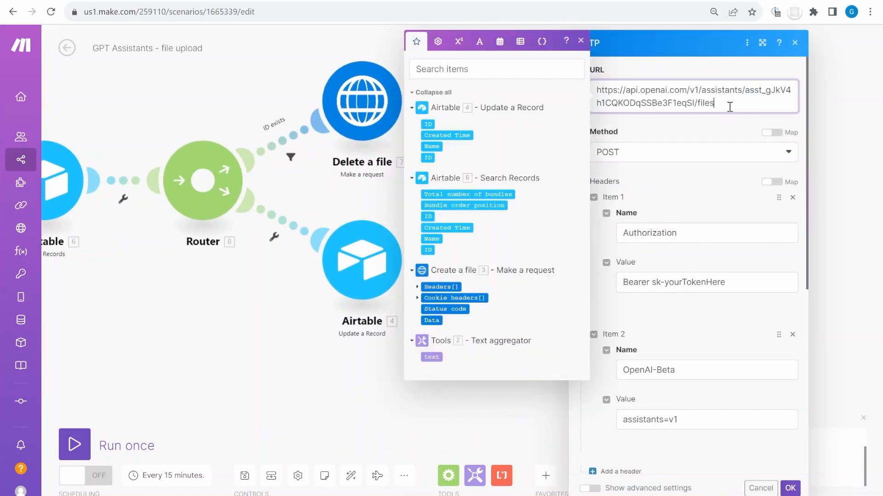
key("ctrl+a")
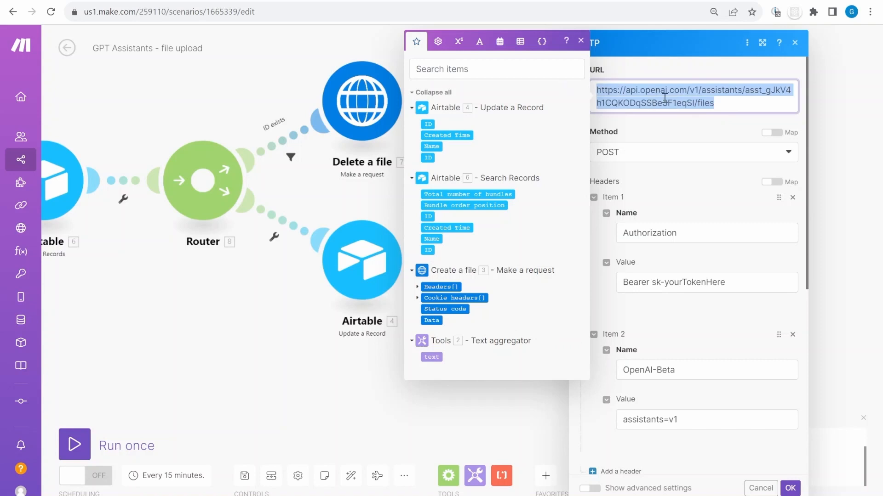
double_click(691, 282)
Review the headers and JSON body with file_id mapped to 3.data.id, then confirm with OK
scroll(699, 341, "down", 4)
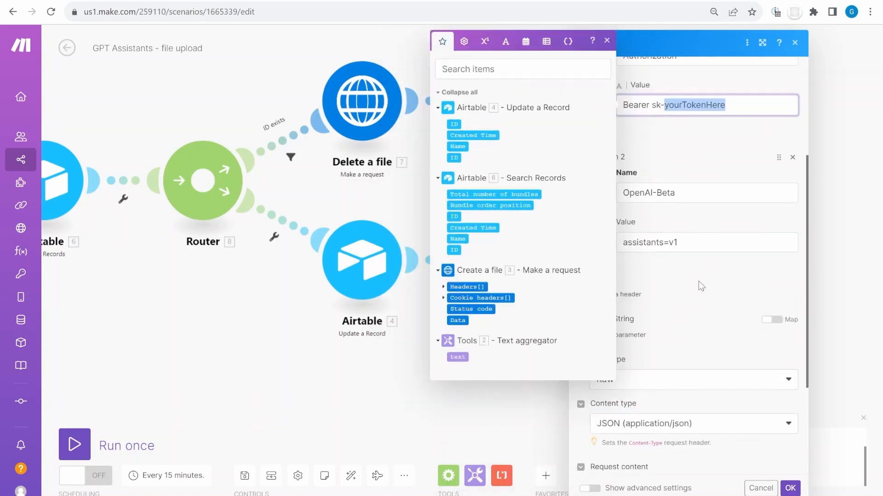
left_click(685, 259)
scroll(683, 280, "down", 3)
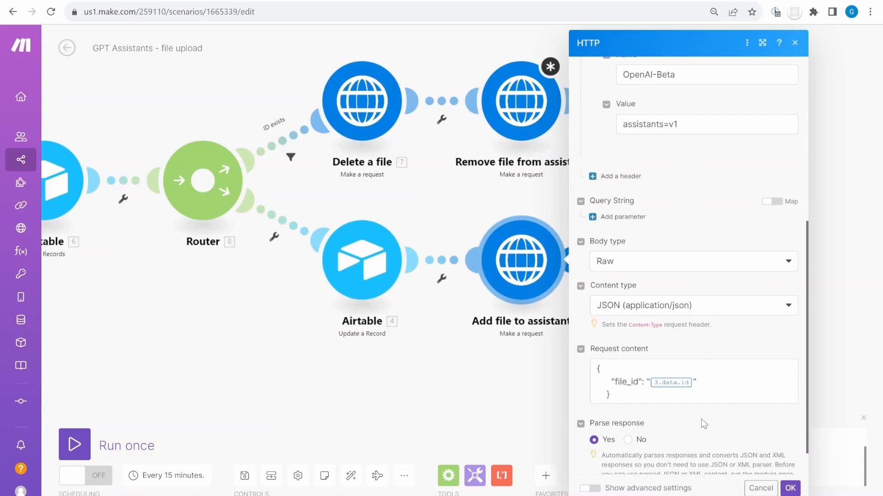
scroll(703, 423, "down", 1)
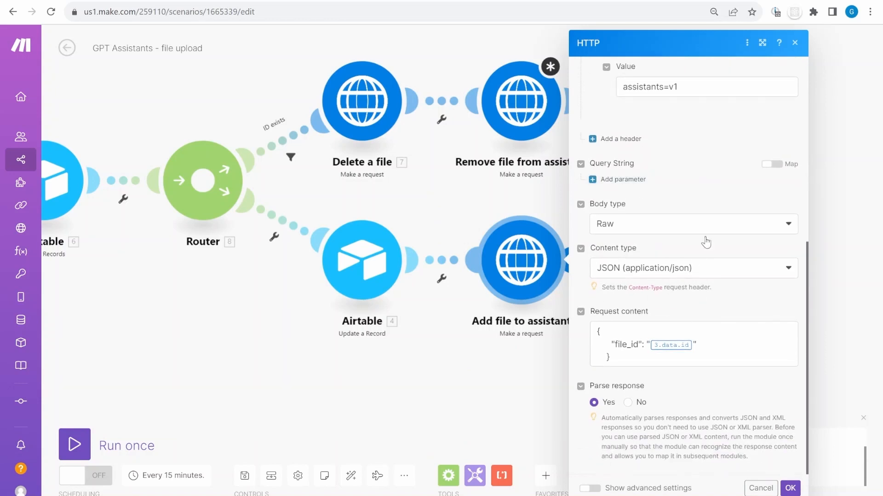
left_click(671, 346)
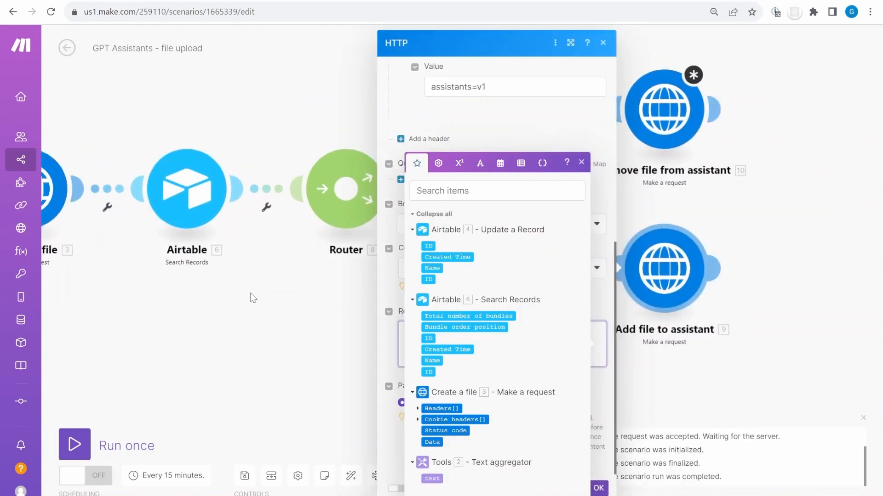
left_click_drag(799, 300, 568, 267)
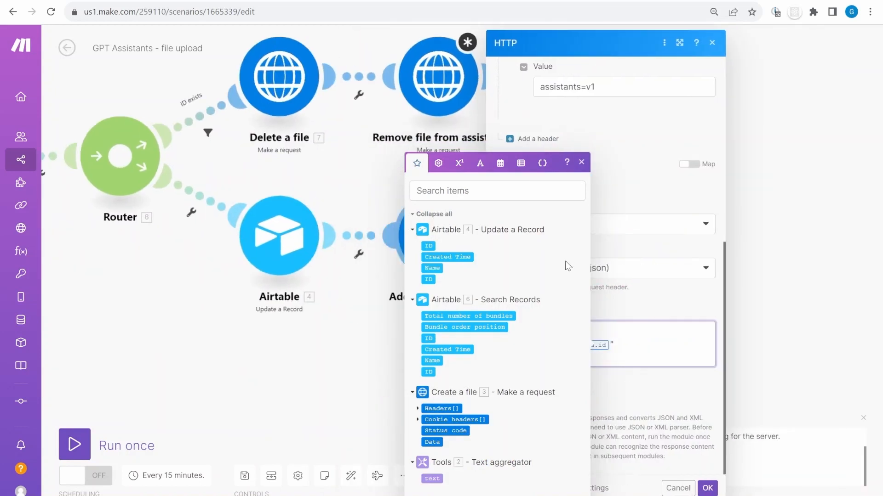
left_click(581, 163)
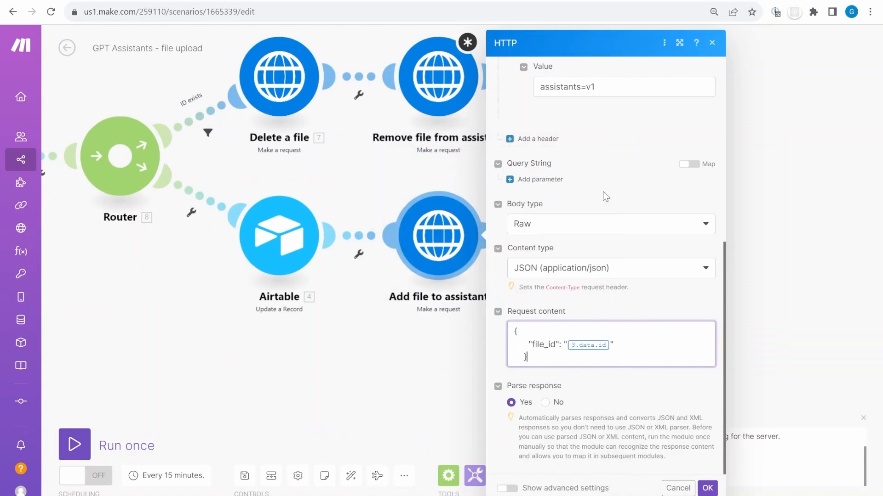
scroll(575, 170, "up", 3)
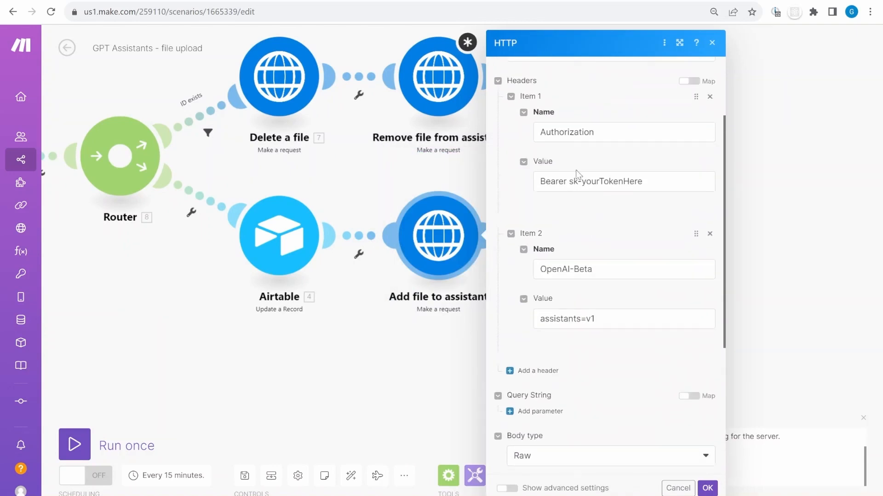
scroll(582, 428, "down", 5)
left_click(707, 488)
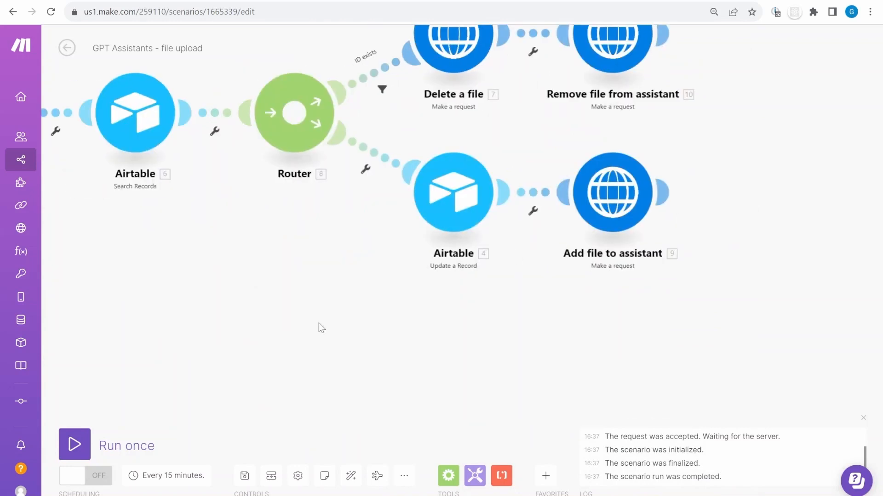
Run the scenario once and inspect the text aggregator's output
left_click(75, 444)
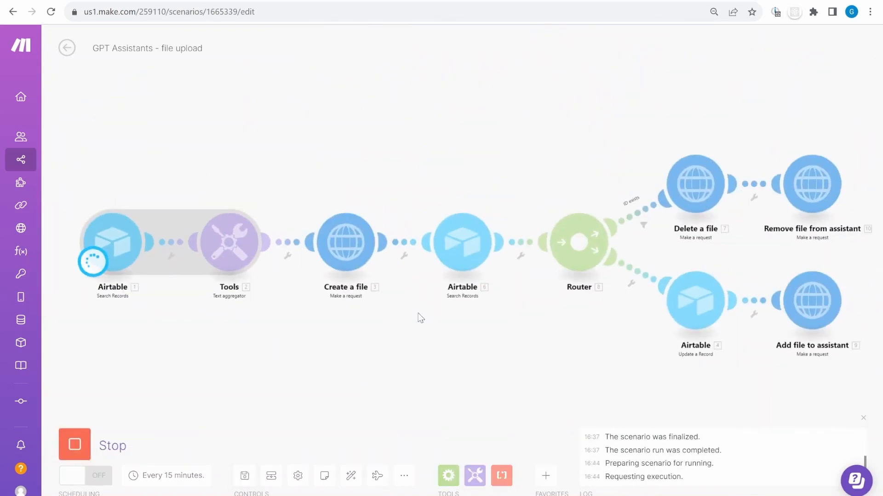
left_click(267, 205)
scroll(364, 262, "down", 10)
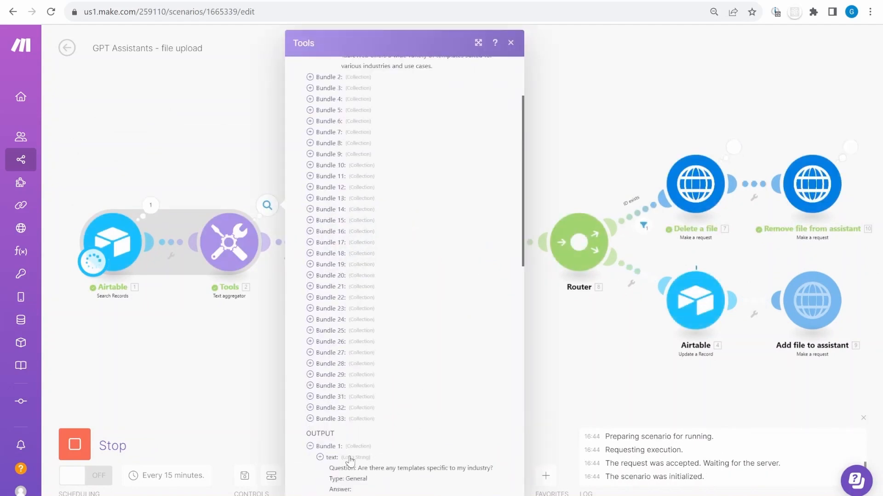
scroll(349, 460, "down", 15)
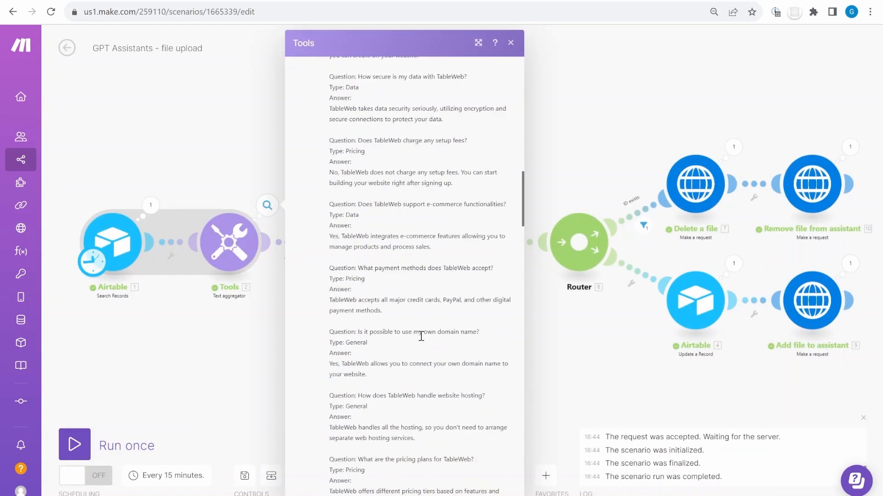
left_click(630, 355)
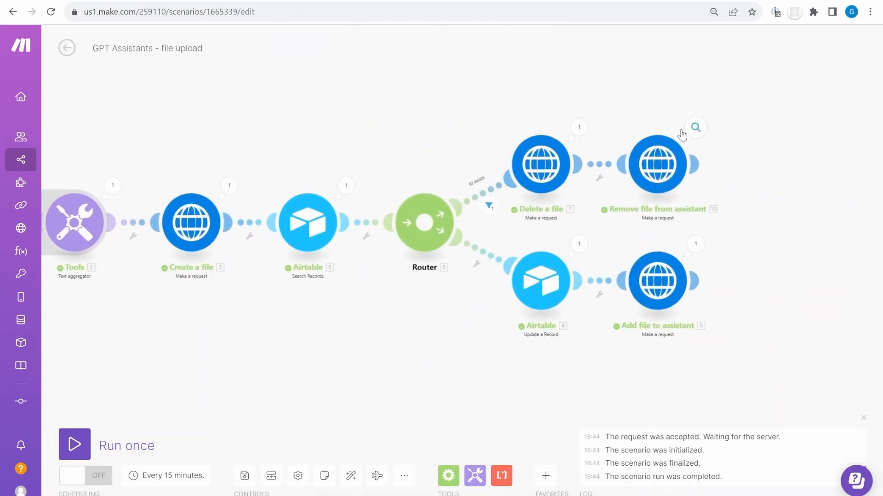
Glance at the Airtable file list and Website inquires tables, then confirm Add file to assistant returned status 200
left_click(278, 2)
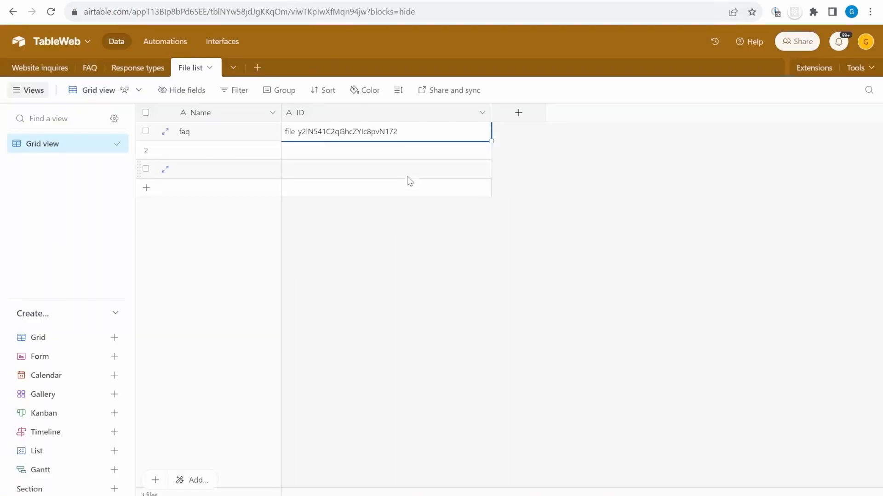
left_click(454, 2)
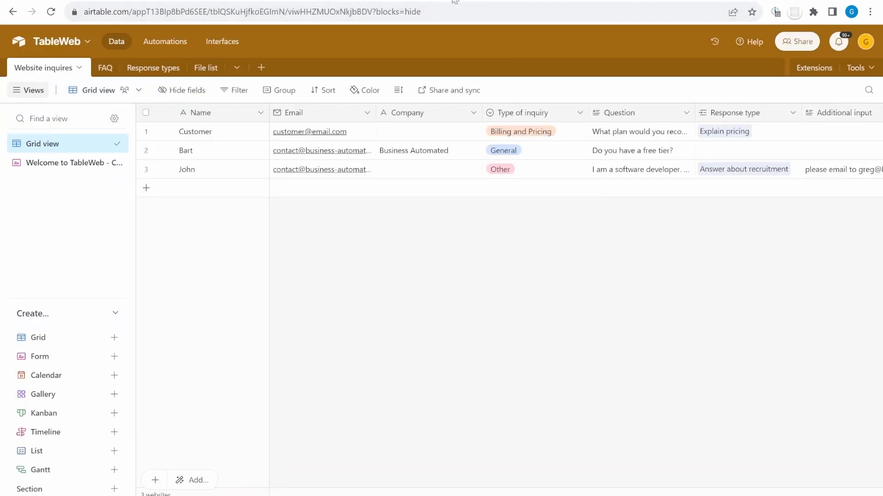
left_click(431, 1)
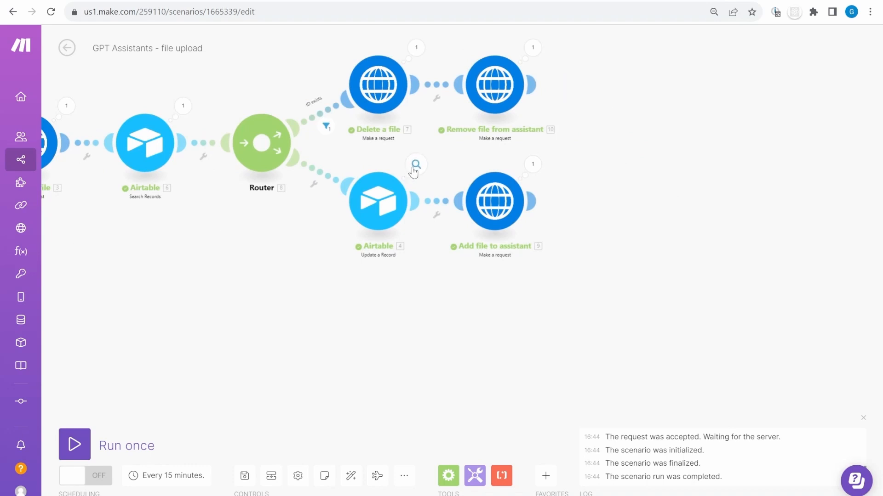
scroll(414, 172, "up", 3)
left_click(577, 153)
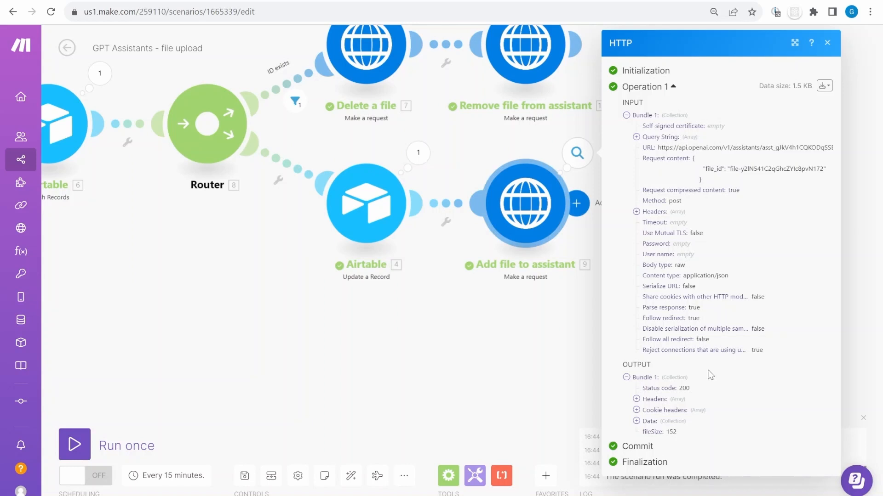
left_click(551, 1)
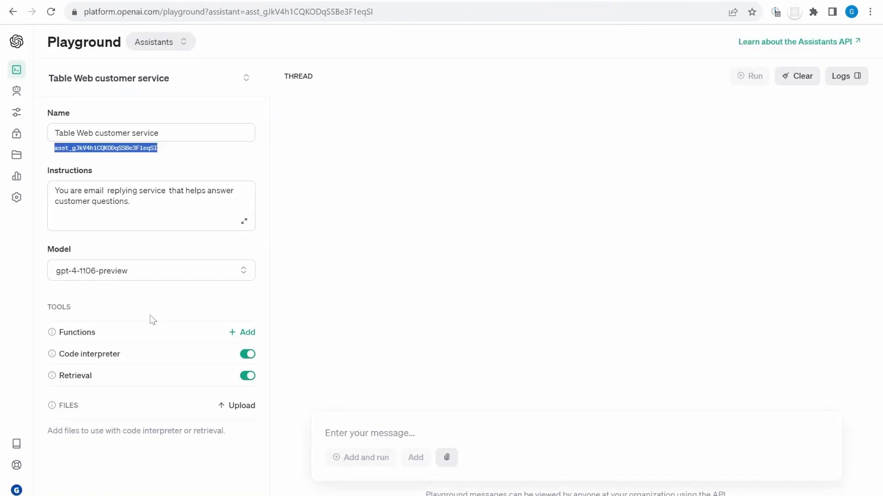
Reload the Playground and check faq1699893841.md in Files and on the Table Web customer service assistant
left_click(51, 11)
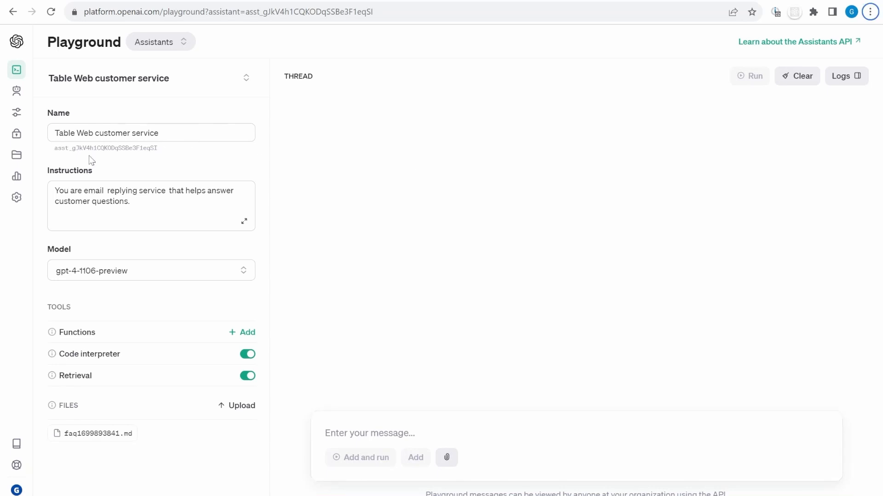
left_click(35, 161)
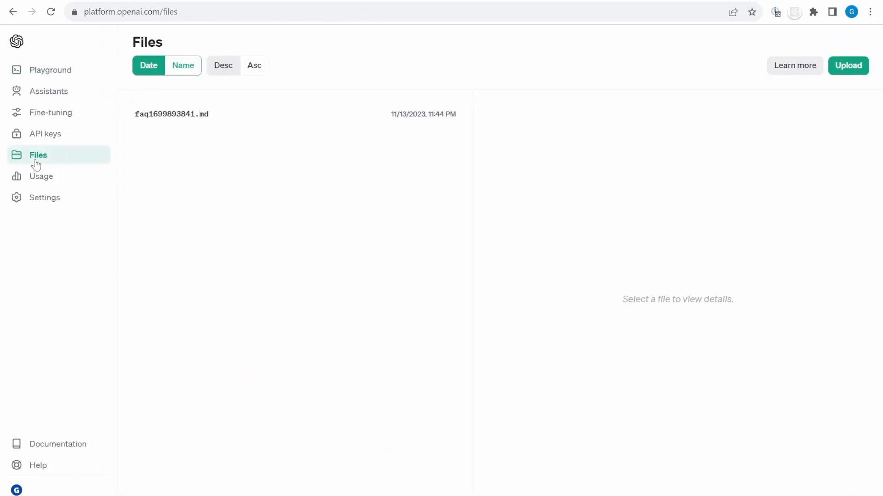
left_click(71, 94)
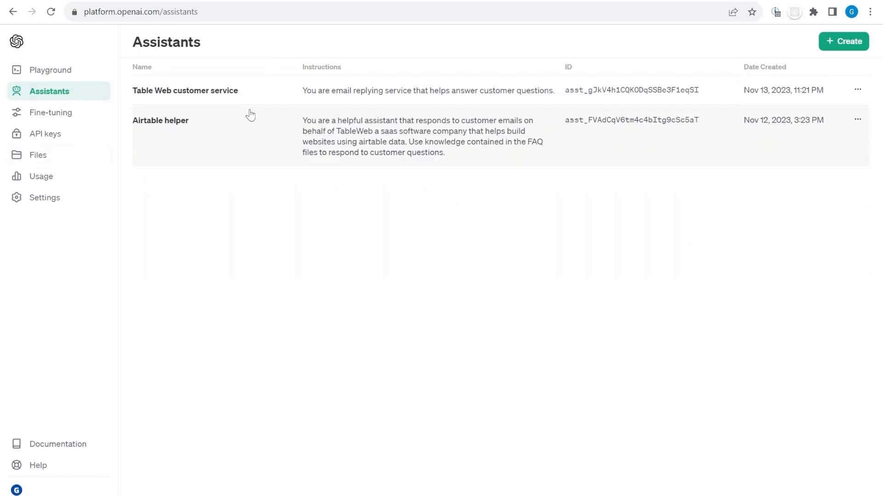
left_click(185, 94)
left_click(695, 483)
left_click(50, 70)
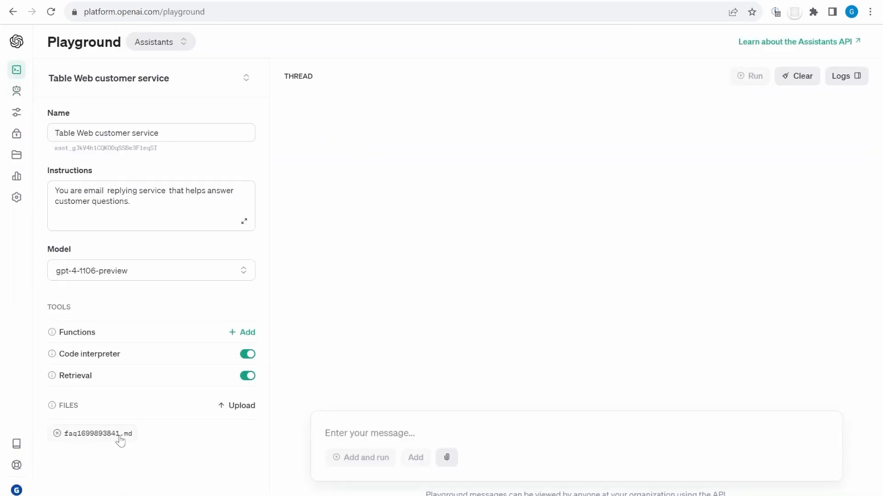
left_click(414, 1)
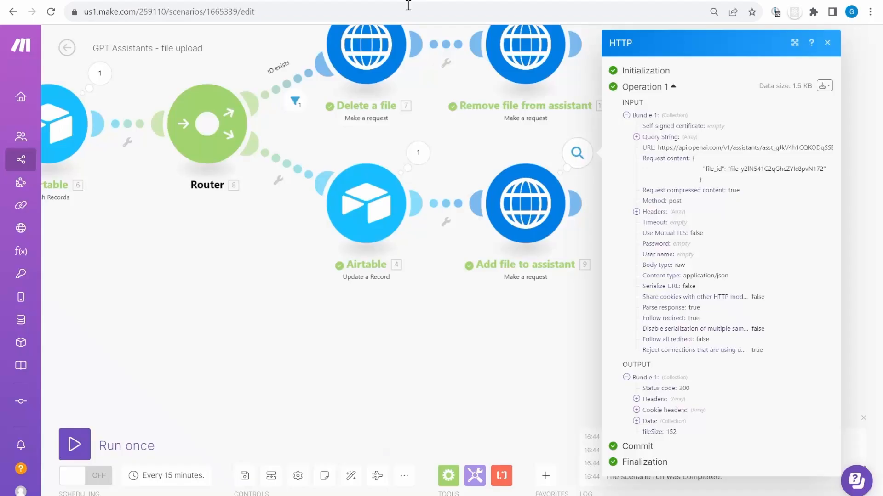
Look over Airtable's File list and FAQ tables, then close the run's operation details in Make
left_click(410, 3)
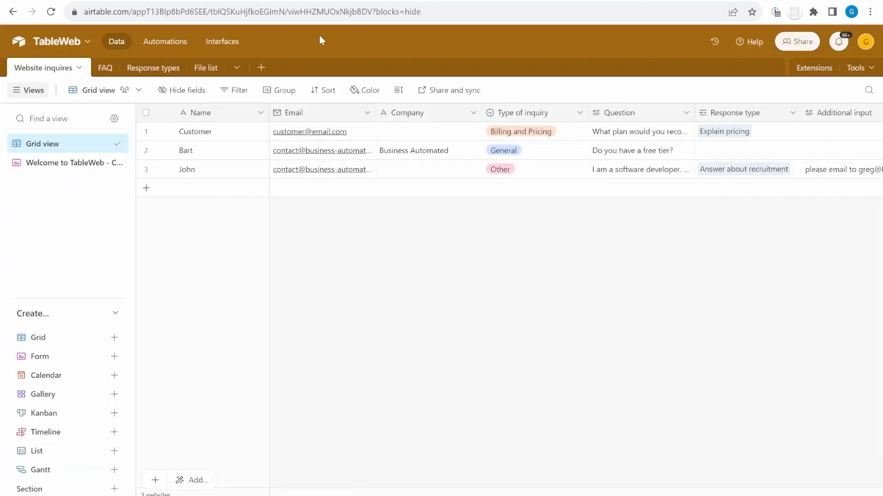
left_click(205, 67)
left_click(95, 72)
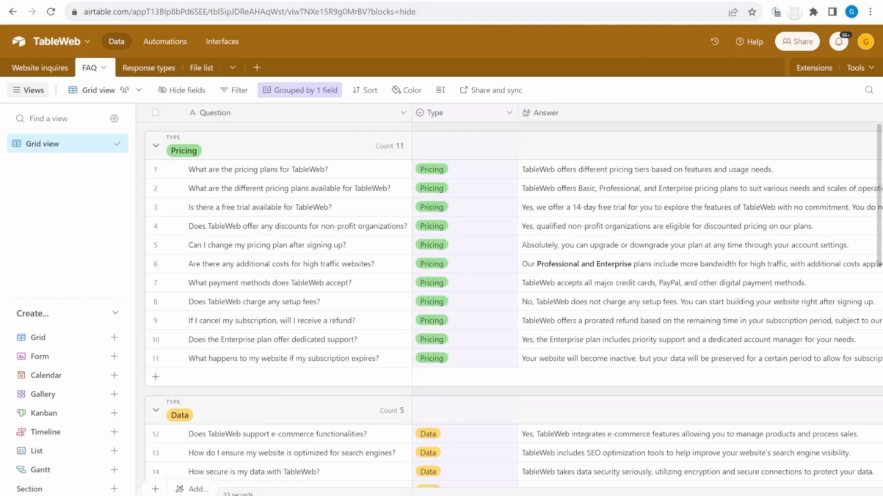
left_click(422, 2)
left_click(317, 322)
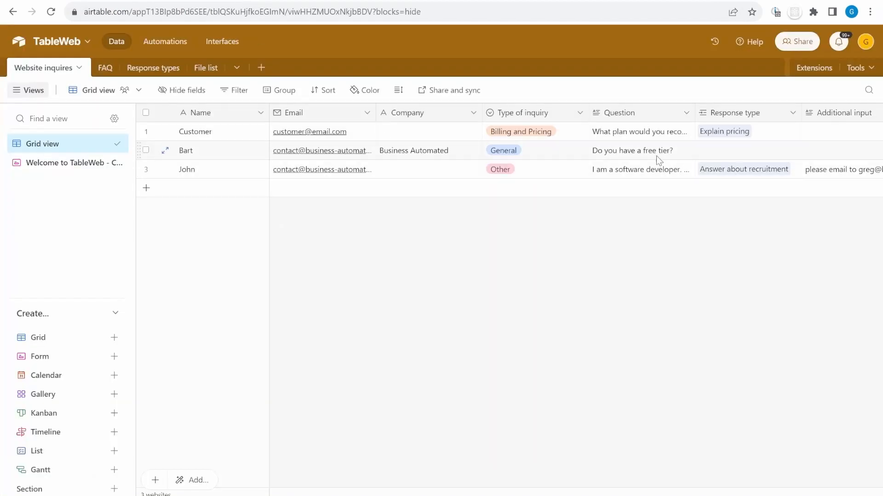
Scroll the Website inquires table to the Action column and open the free-tier inquiry's Action choices
left_click(637, 148)
scroll(723, 157, "right", 4)
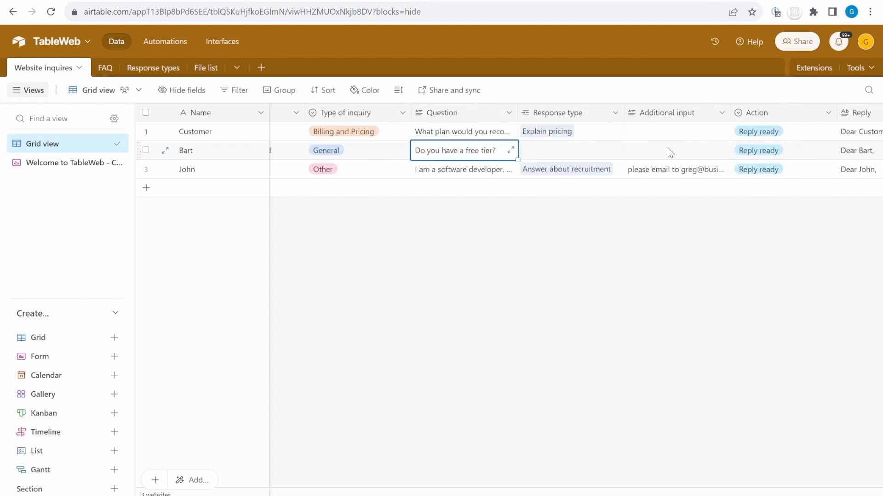
scroll(670, 152, "right", 3)
left_click(694, 171)
left_click(671, 174)
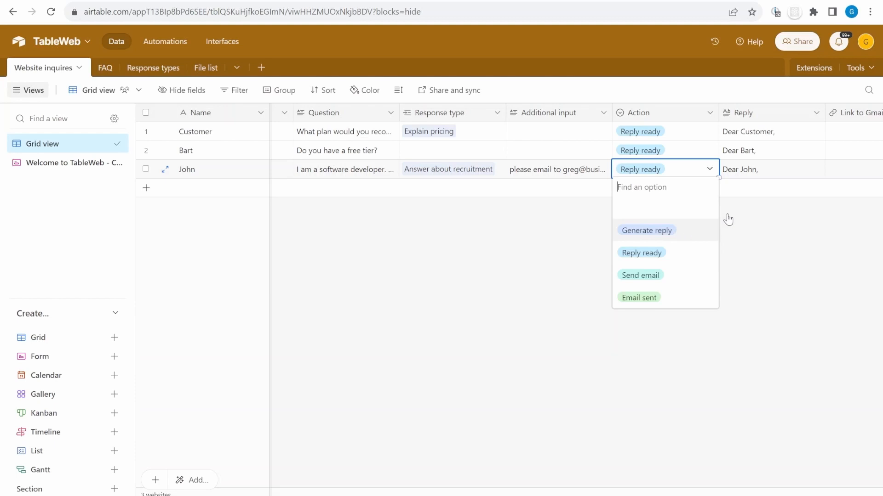
left_click(772, 150)
key("Escape")
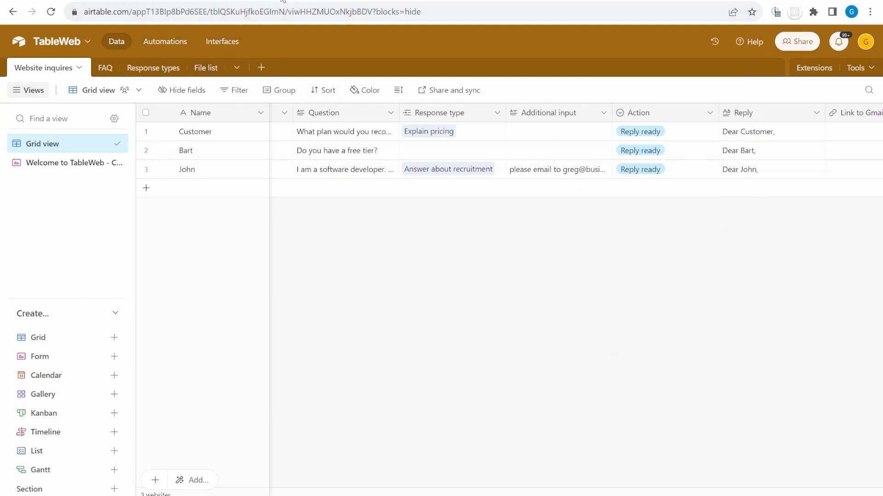
left_click(687, 153)
scroll(699, 163, "right", 4)
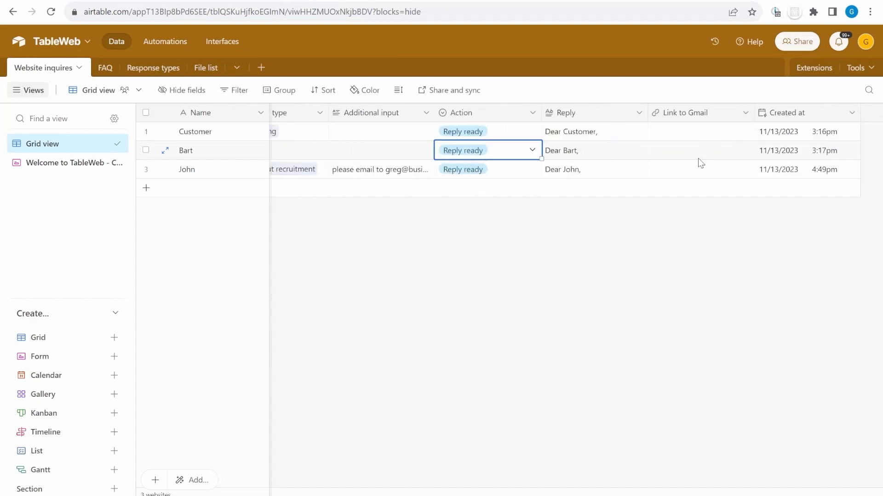
left_click(493, 155)
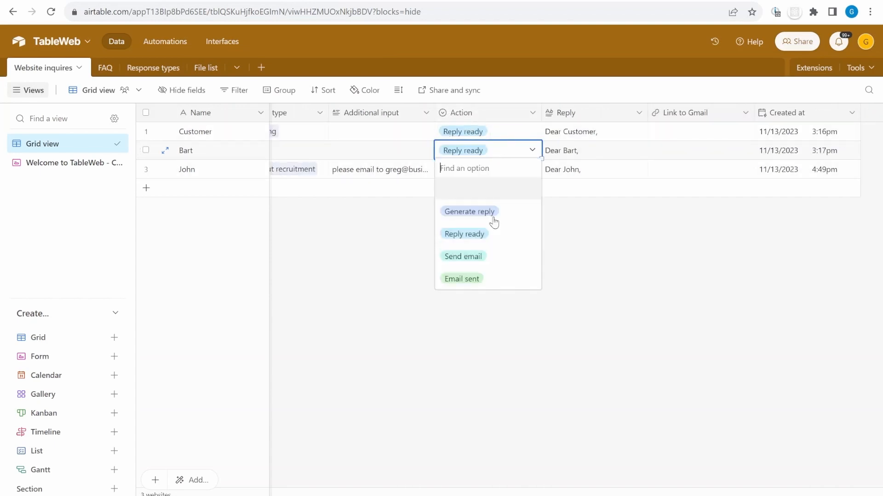
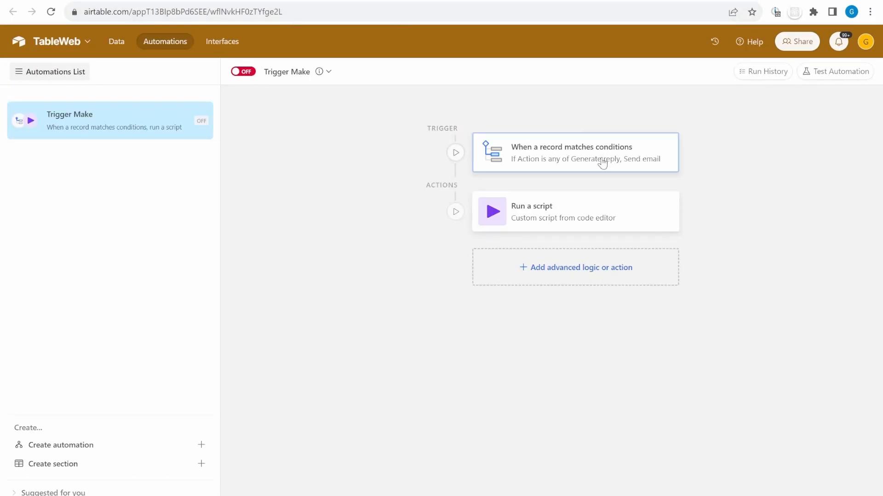
Confirm the Trigger Make automation fires on Action Generate reply or Send email, then open Run a script
left_click(550, 160)
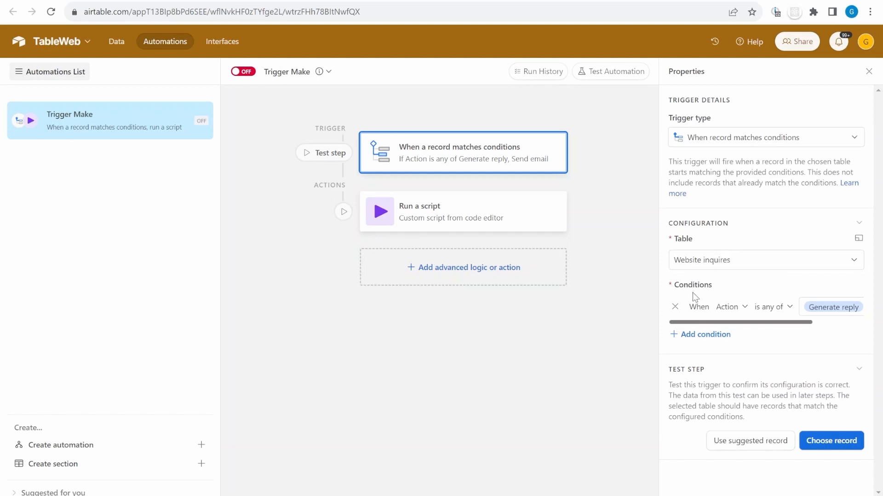
left_click(731, 307)
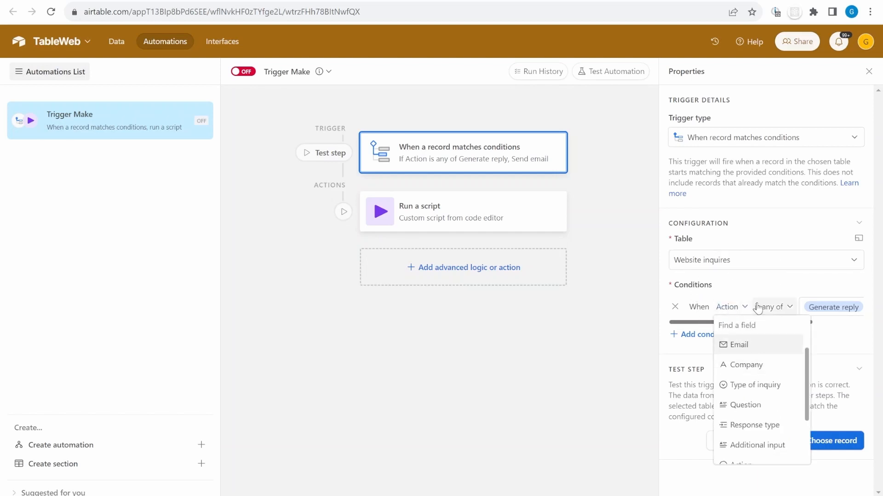
left_click(750, 290)
left_click_drag(741, 323, 765, 324)
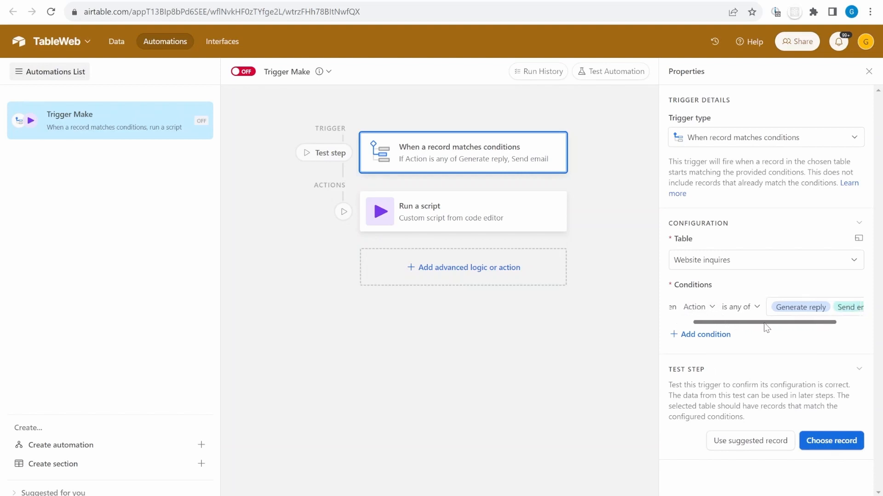
left_click(741, 307)
left_click(807, 313)
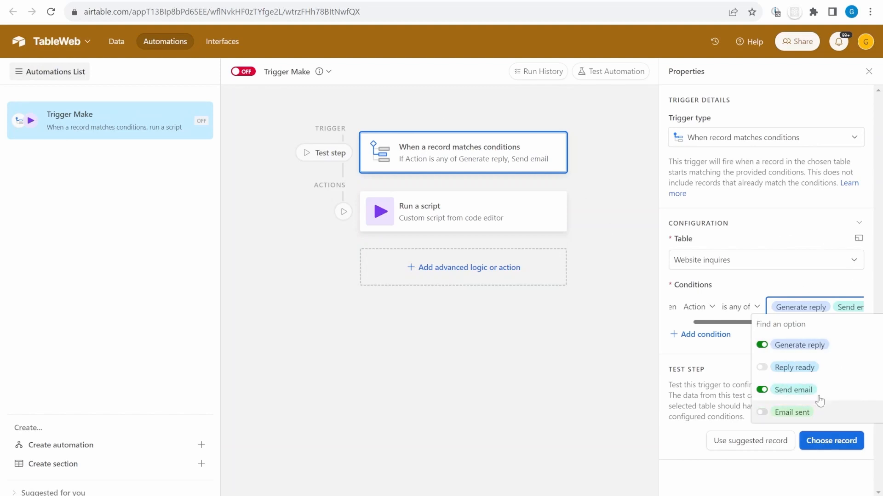
left_click(771, 225)
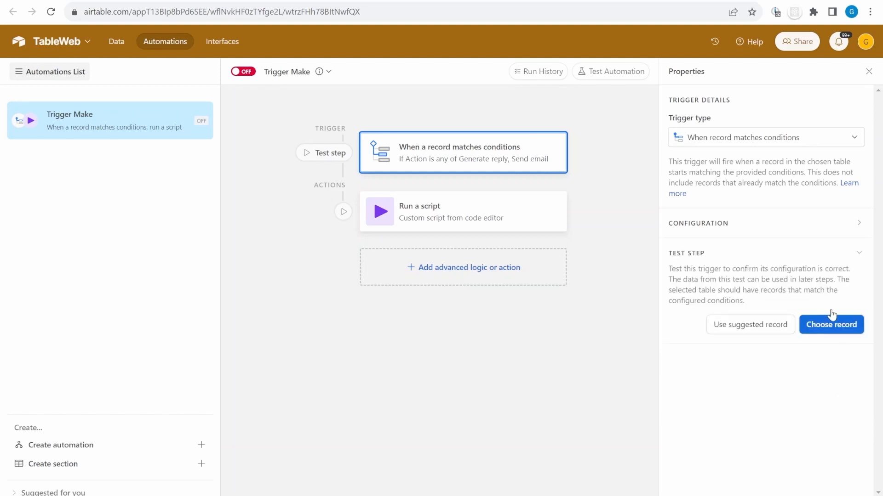
left_click(439, 224)
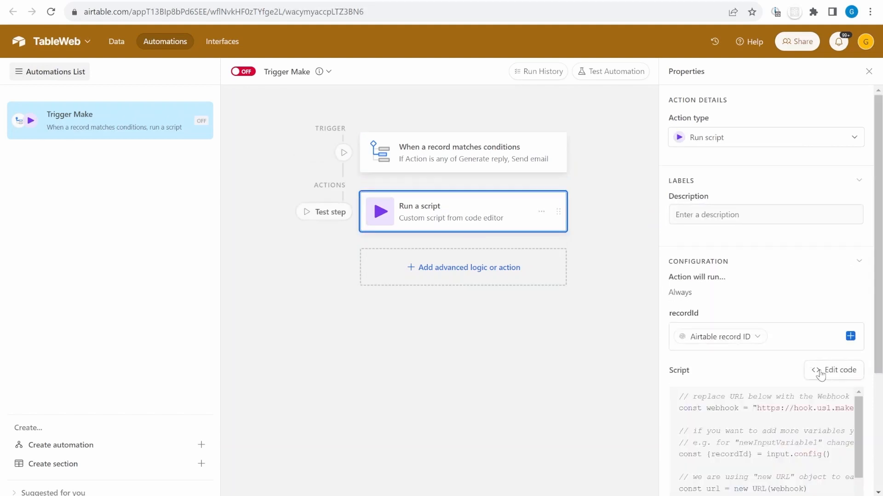
Open the script editor and read through the webhook code adding recordId and type parameters
left_click(819, 370)
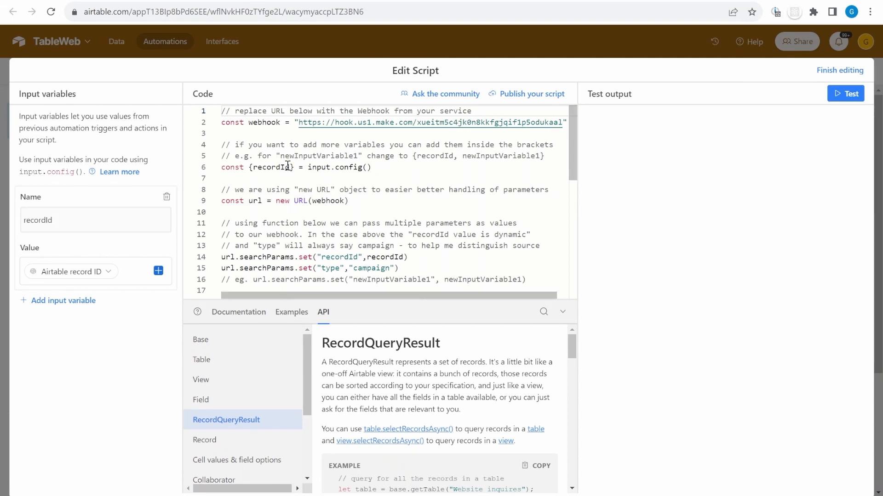
scroll(572, 142, "down", 9)
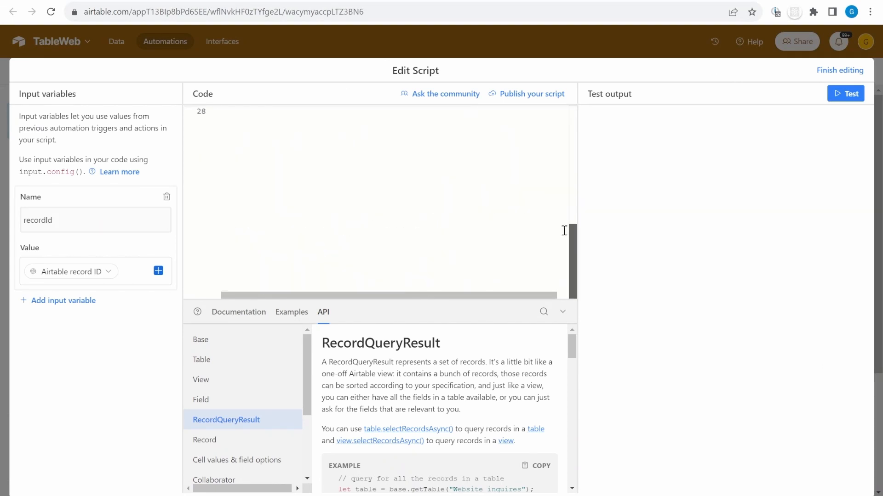
scroll(566, 233, "up", 4)
left_click_drag(293, 257, 360, 242)
left_click(427, 168)
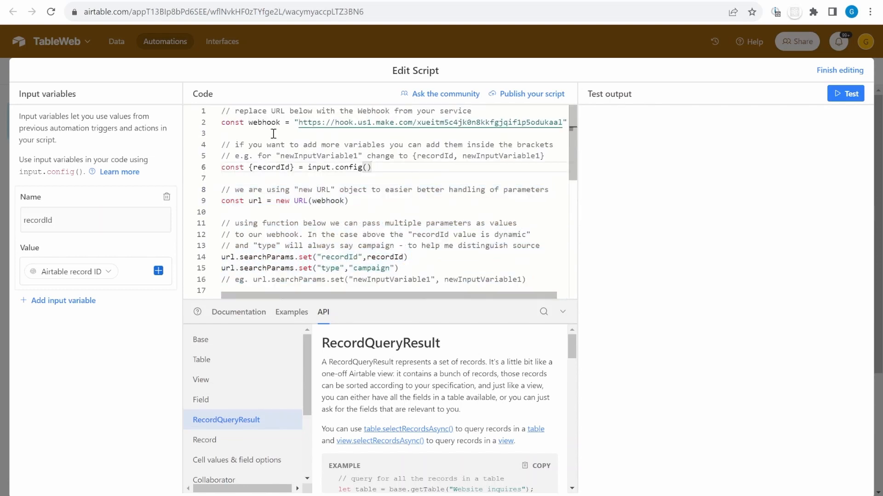
left_click_drag(295, 156, 502, 307)
scroll(471, 258, "up", 5)
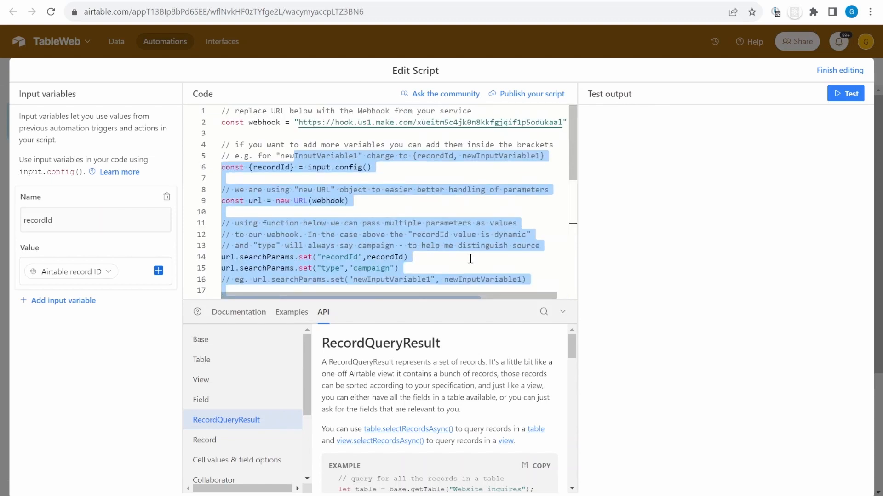
left_click(303, 147)
scroll(401, 245, "down", 2)
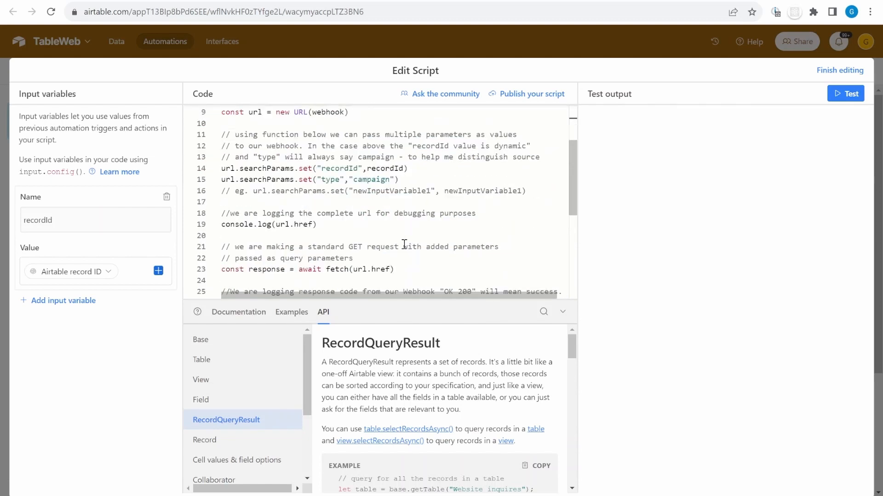
left_click_drag(406, 271, 191, 273)
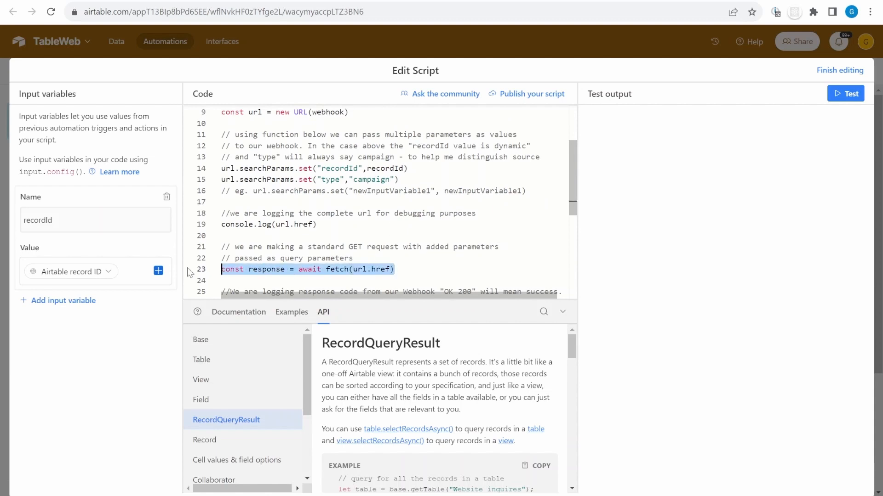
scroll(309, 111, "up", 2)
Review the webhook URL to replace and the recordId input mapped to Airtable record ID
left_click_drag(299, 124, 555, 124)
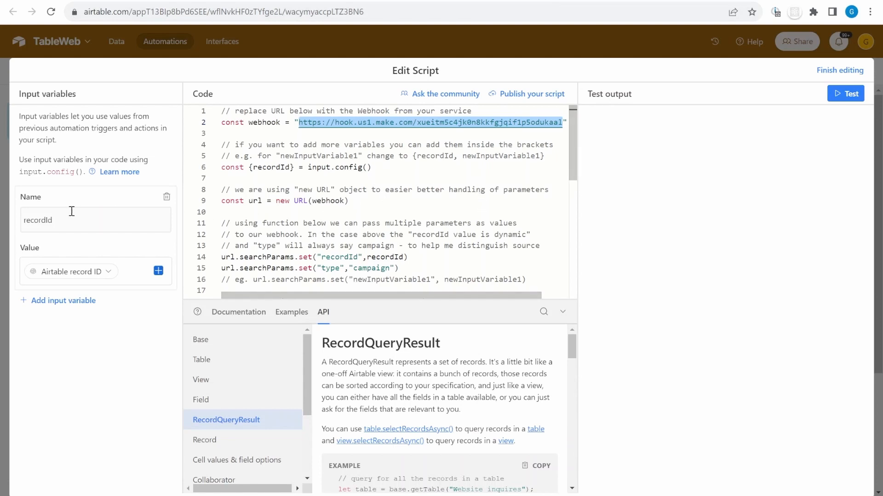
left_click(113, 231)
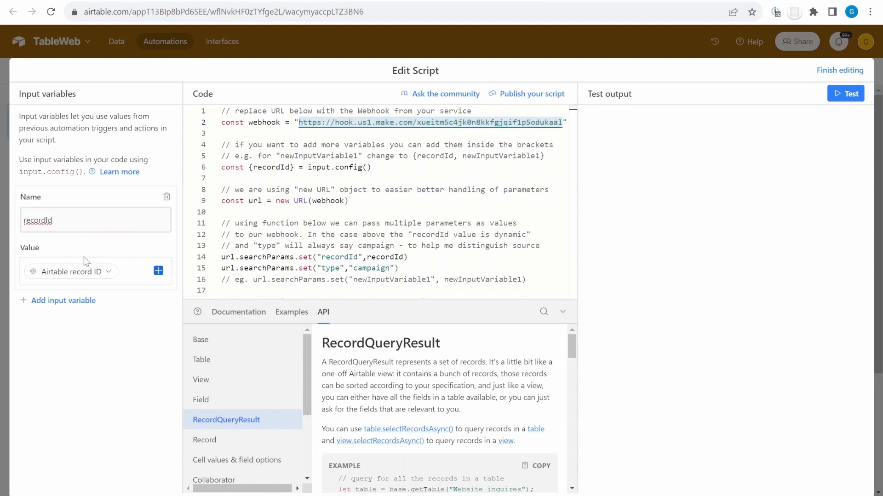
double_click(260, 166)
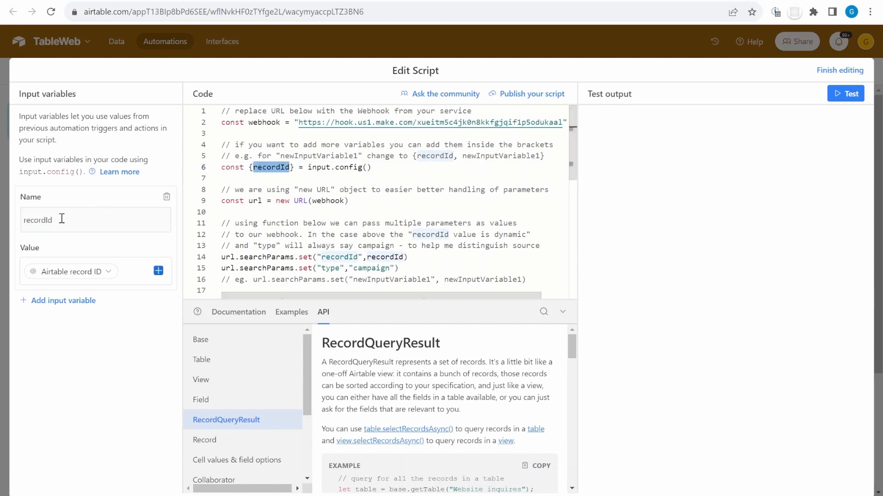
left_click(132, 275)
left_click(159, 272)
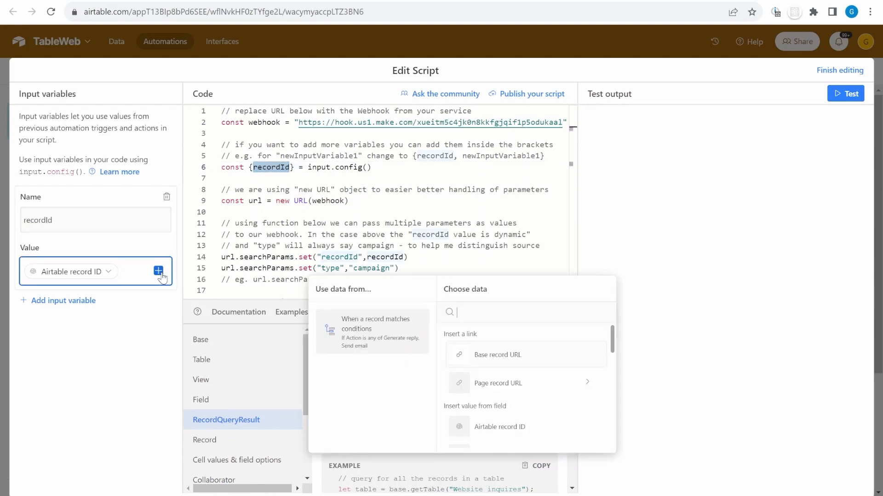
left_click(511, 431)
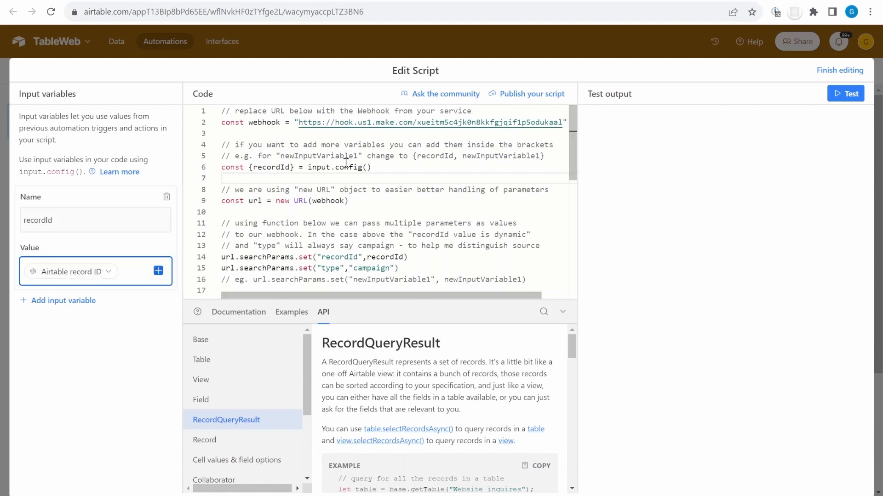
left_click_drag(298, 122, 221, 122)
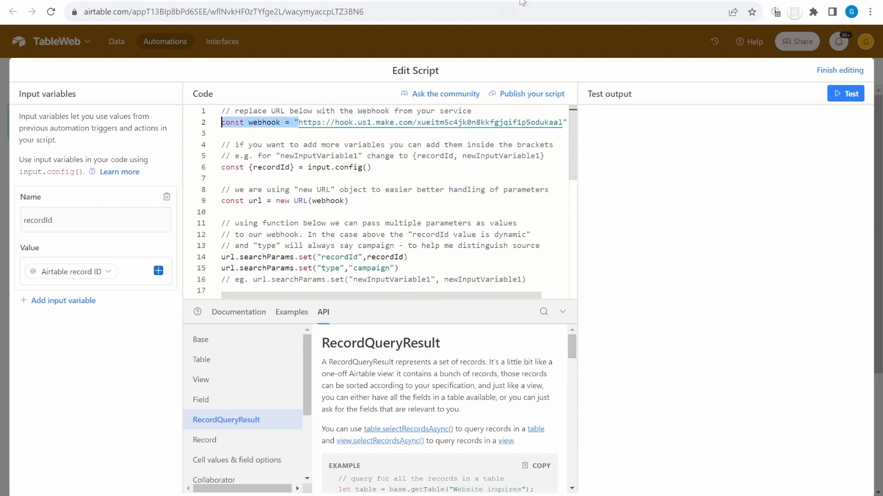
left_click(522, 0)
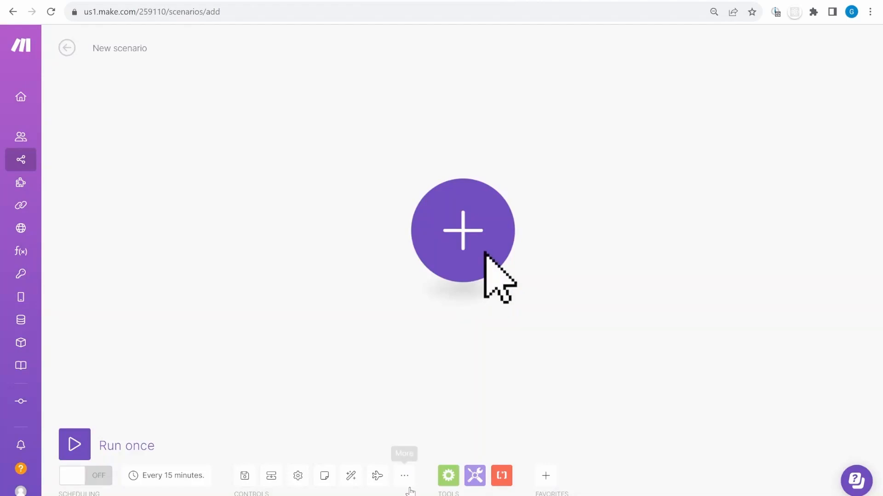
Import the GPT Assistants - reply and send blueprint JSON into the new scenario
left_click(404, 476)
left_click(378, 419)
left_click(406, 272)
key("Return")
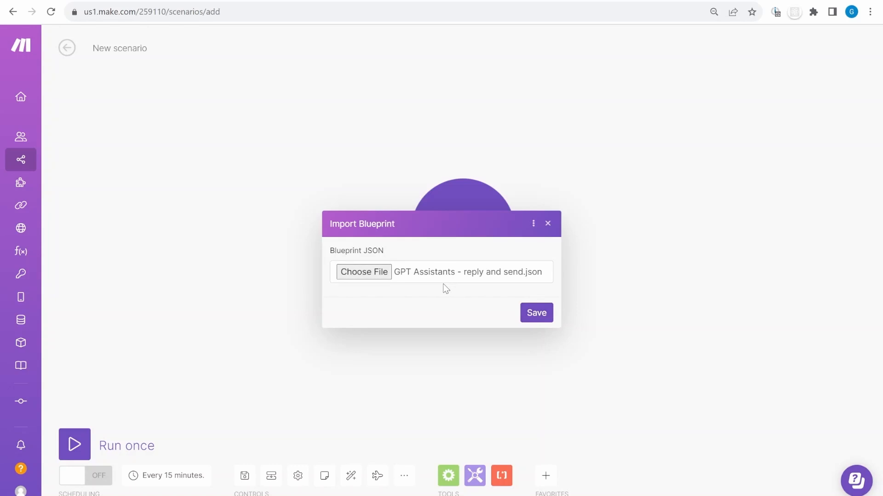
left_click(536, 314)
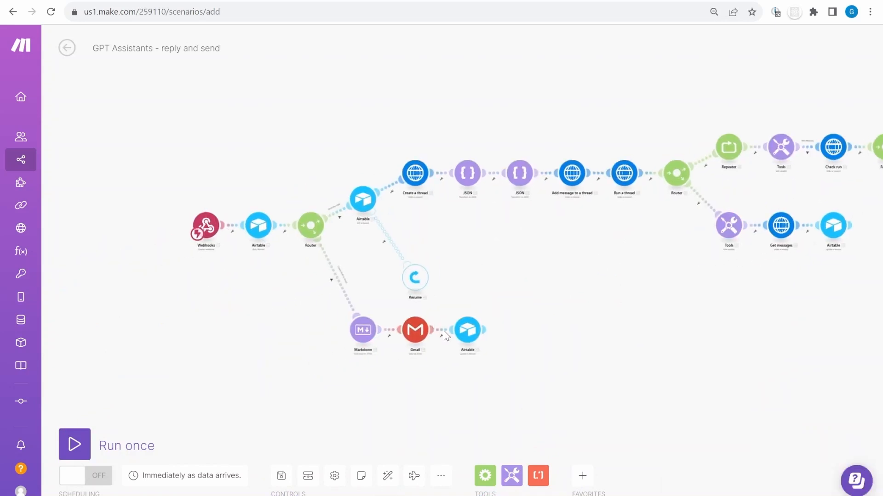
Create a webhook named 'GPT assistants TableWeb' in the Webhooks trigger and copy its address
scroll(343, 262, "up", 5)
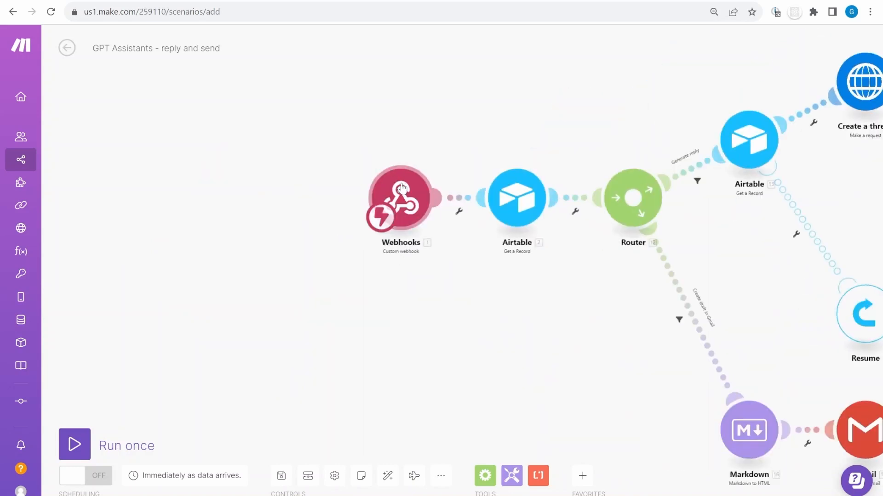
left_click(401, 195)
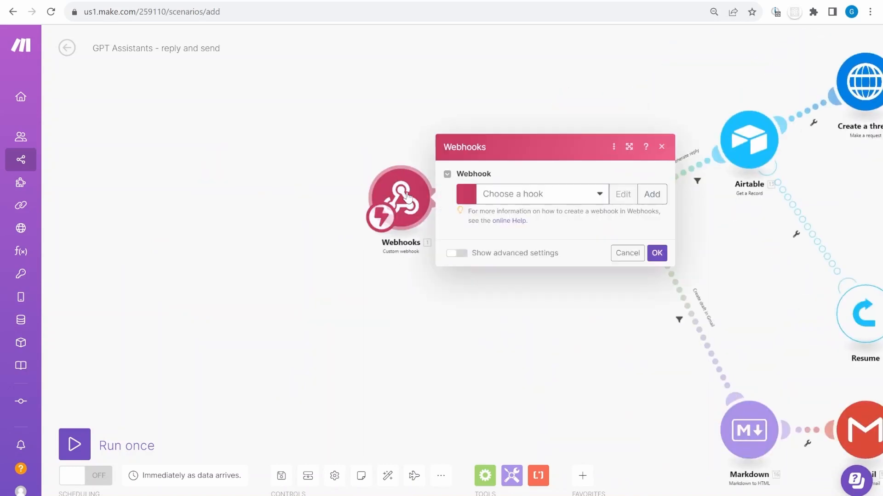
left_click(653, 194)
type("GPT assistants TableWeb")
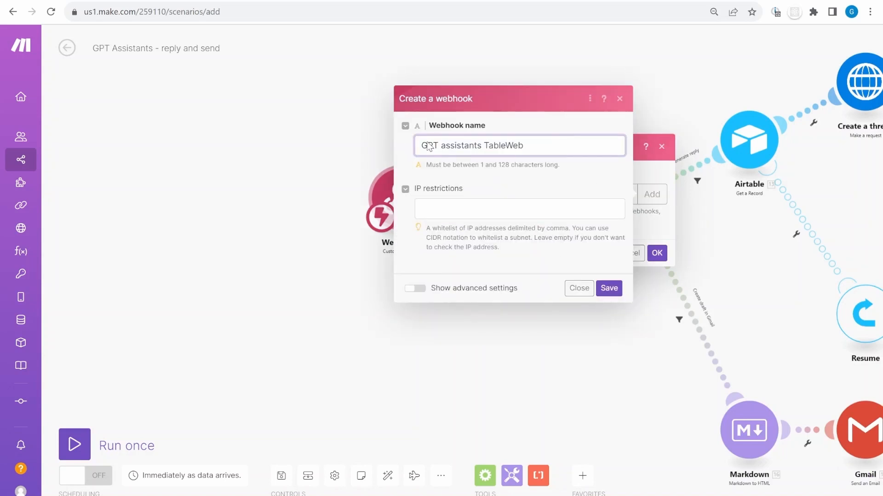
left_click(615, 290)
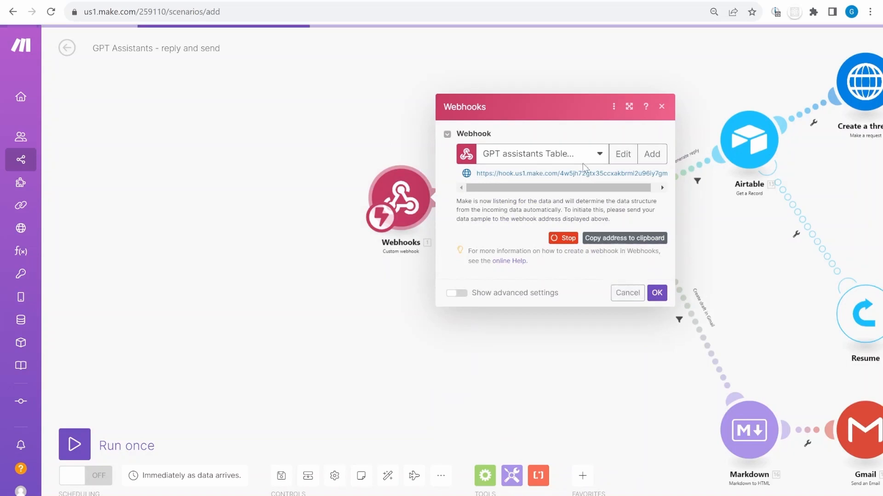
left_click(627, 239)
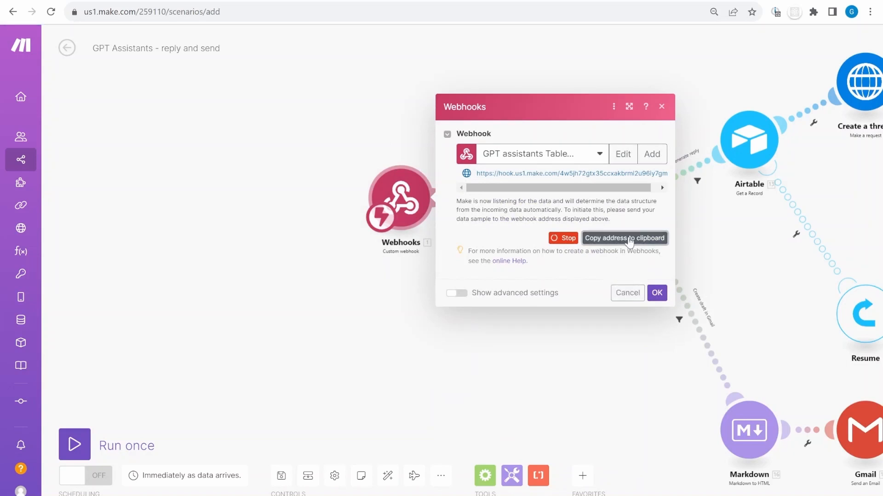
Replace the old webhook URL in the Airtable script with the Make webhook address
left_click(368, 3)
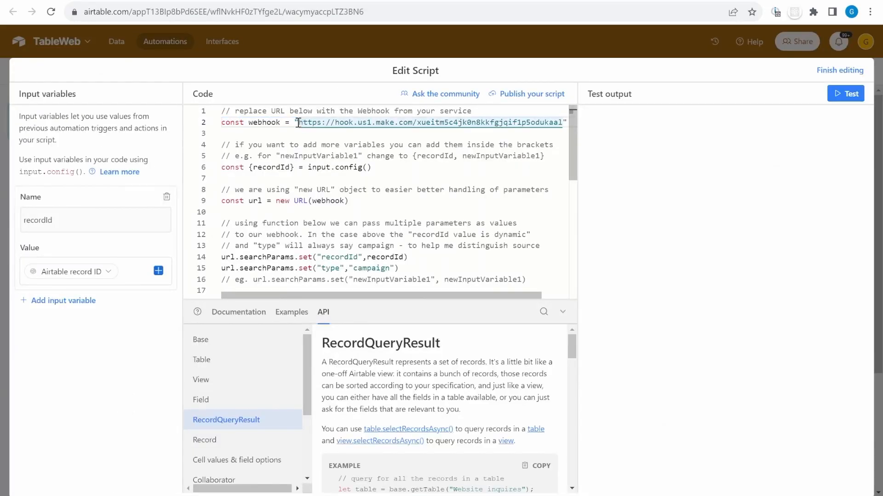
left_click_drag(298, 122, 561, 124)
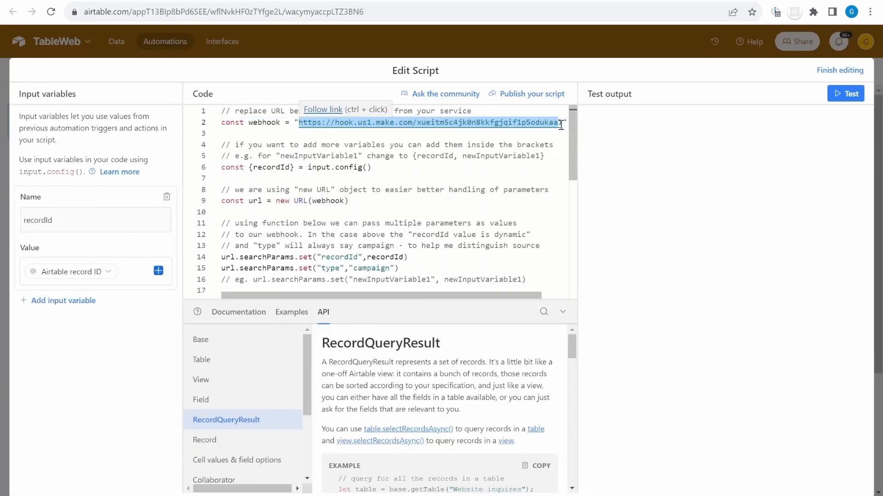
key("BackSpace")
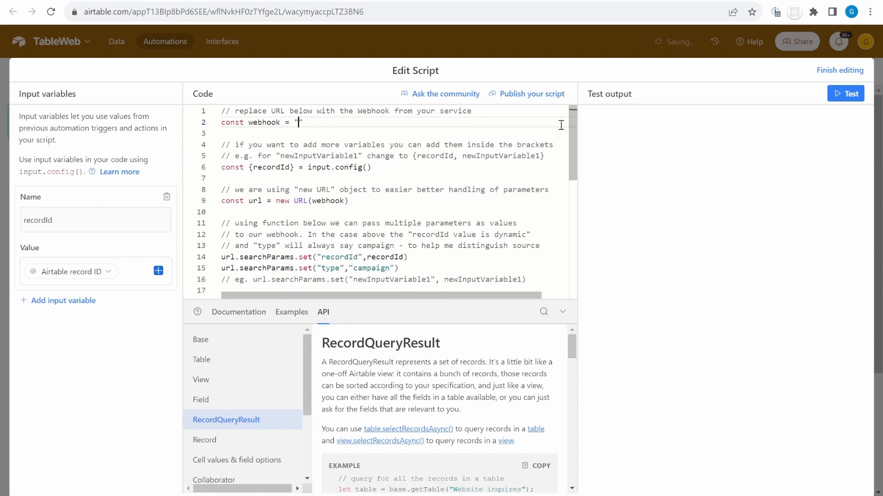
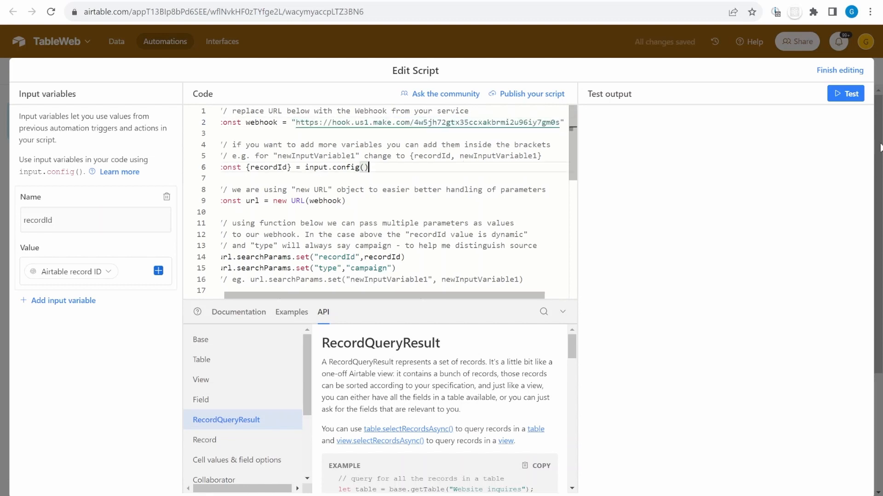
Set the Customer record's Action to Generate reply and test the script, getting Status OK 200
left_click(839, 105)
left_click(555, 345)
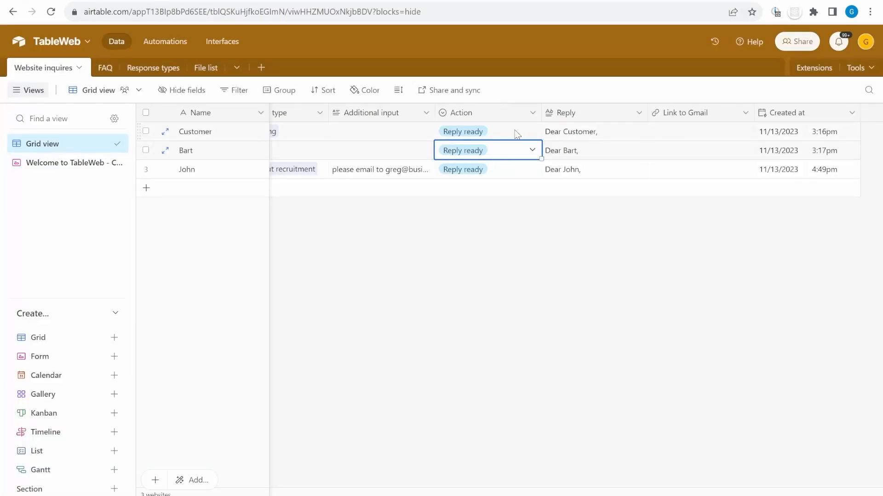
left_click(511, 134)
key("Return")
left_click(495, 193)
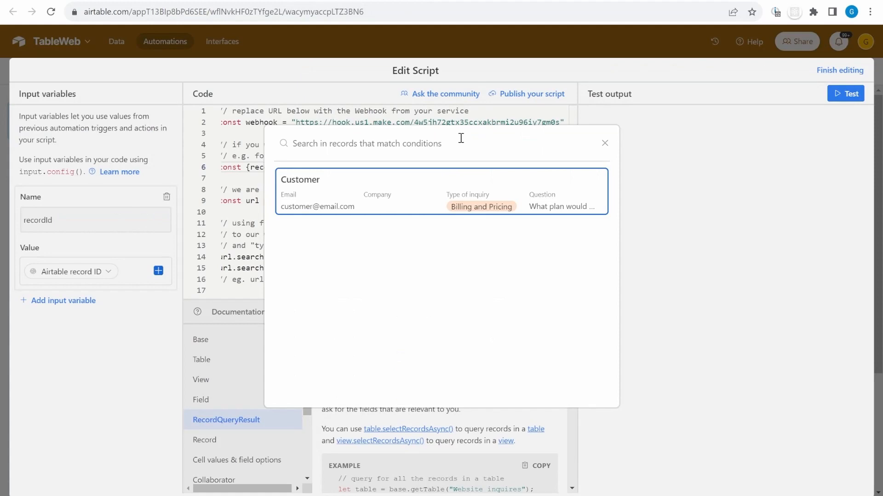
left_click(414, 197)
left_click(841, 95)
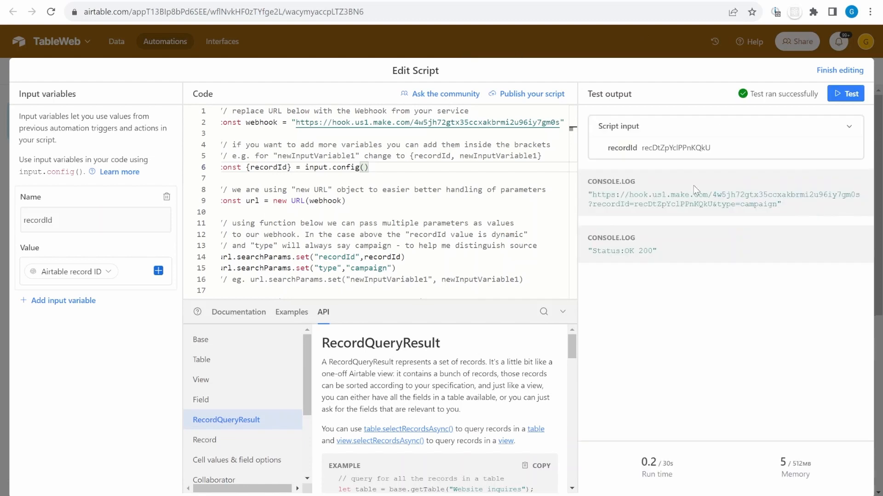
left_click(842, 71)
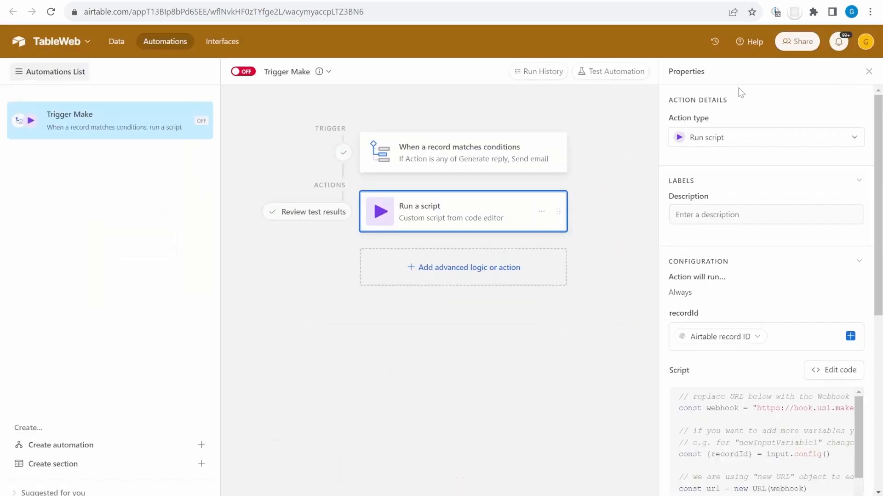
Turn the Airtable automation on and confirm the Make Webhooks settings
left_click(246, 73)
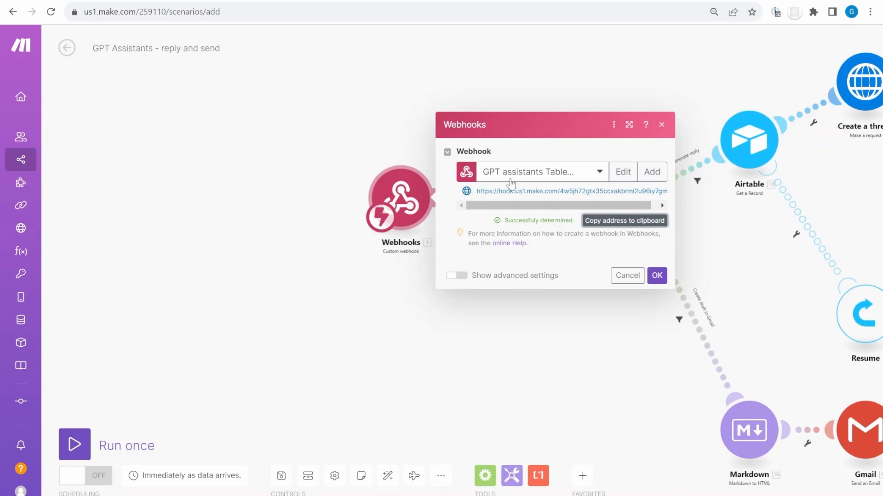
left_click(663, 279)
left_click(317, 225)
left_click(321, 217)
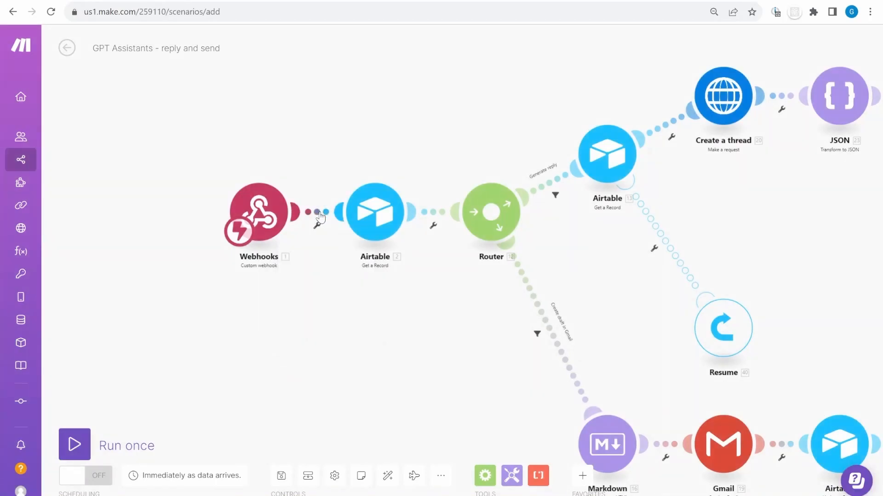
left_click(396, 211)
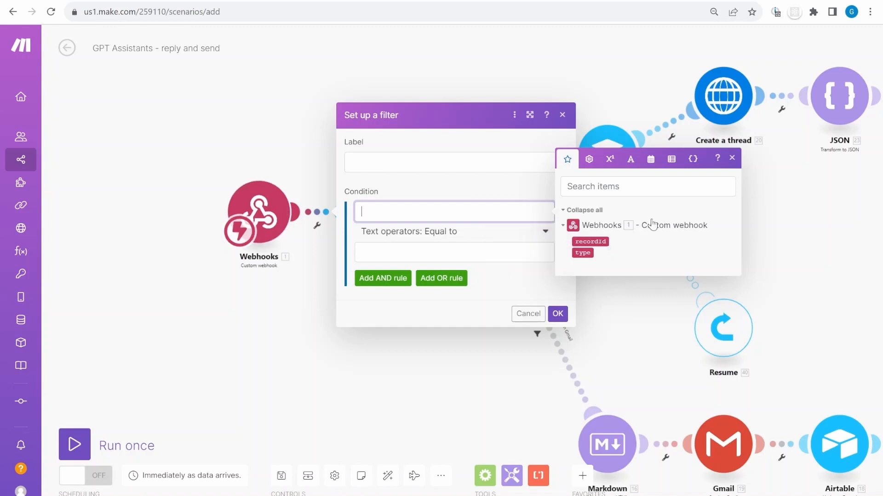
left_click(394, 335)
Switch the first Airtable module to the Connection for TableWeb
left_click_drag(394, 335, 266, 368)
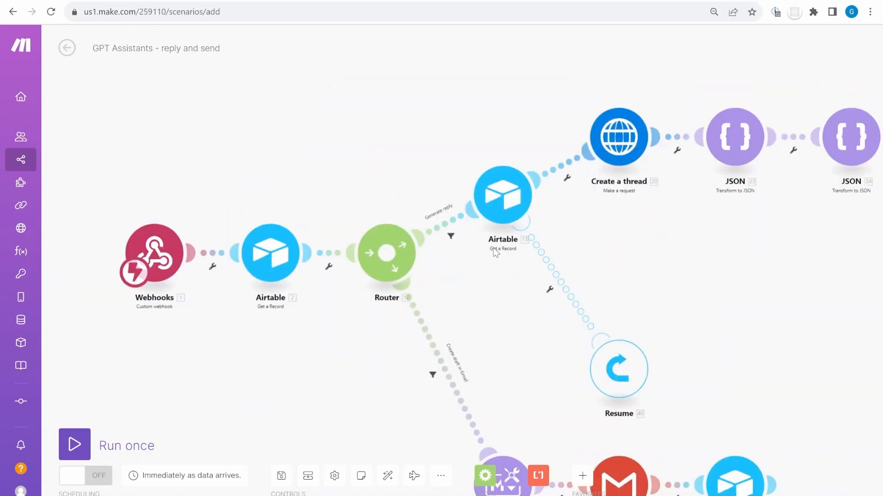
scroll(493, 247, "down", 3)
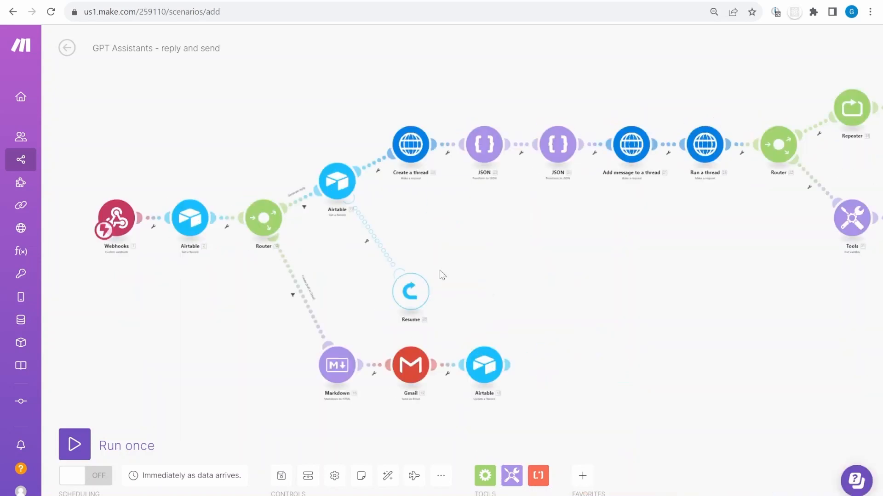
scroll(440, 270, "right", 5)
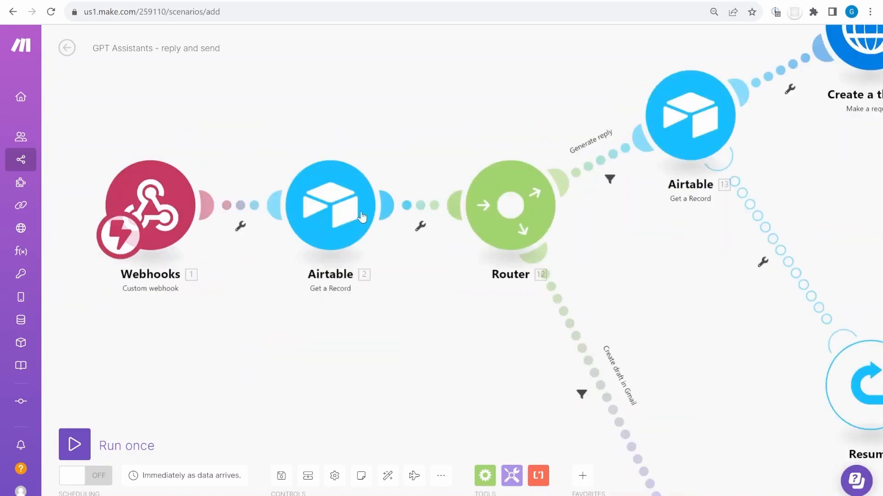
left_click(341, 202)
left_click(506, 201)
left_click(529, 219)
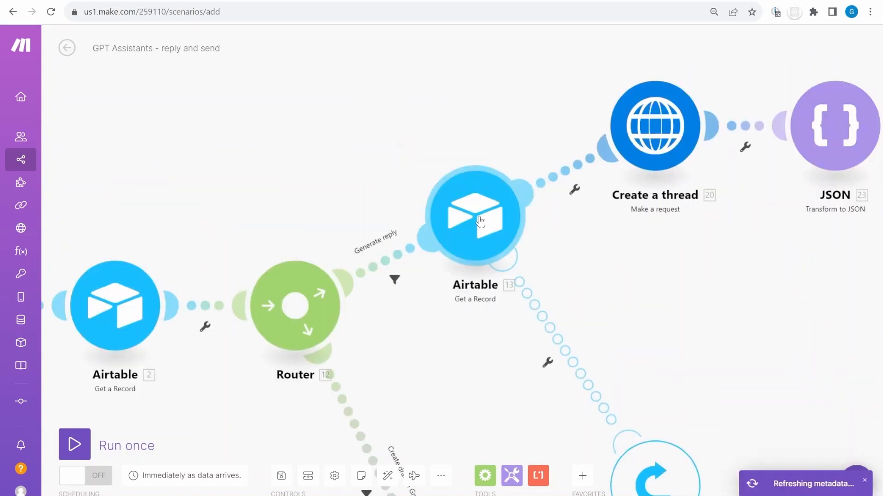
Point the lookup module at the TableWeb base and Response types table, and reselect TableWeb base
left_click(475, 216)
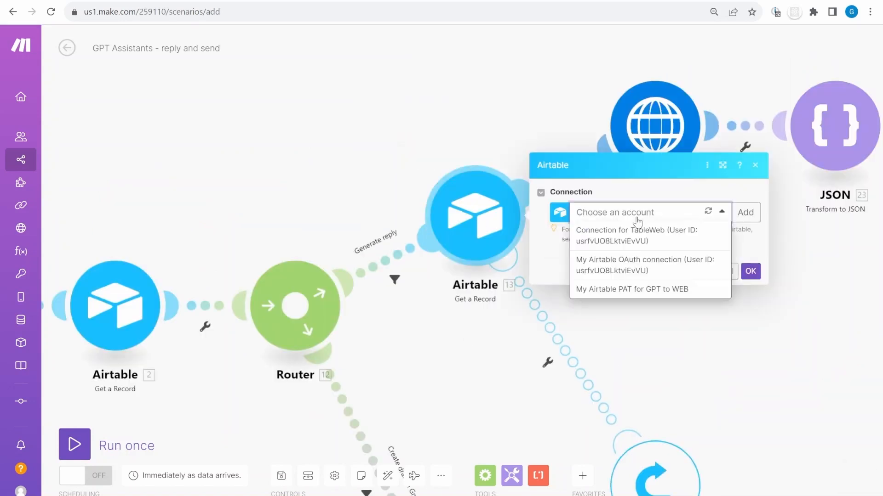
left_click(581, 207)
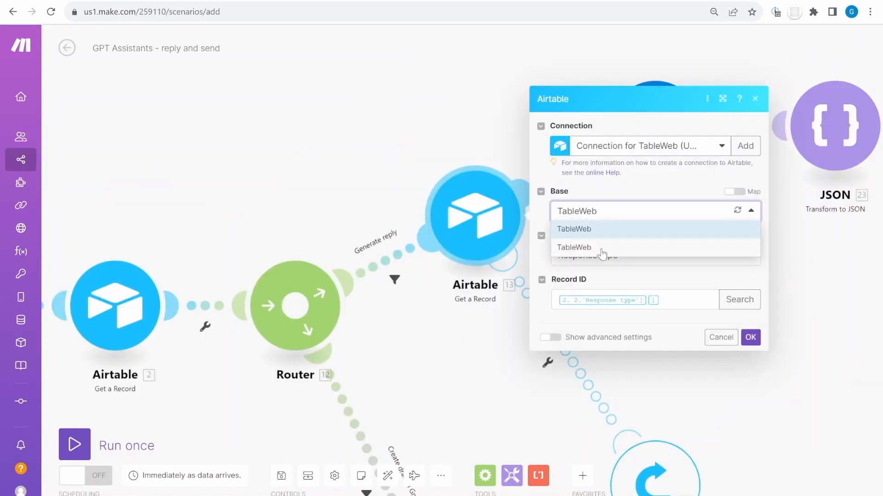
left_click(603, 250)
left_click(601, 256)
left_click(593, 327)
left_click(749, 338)
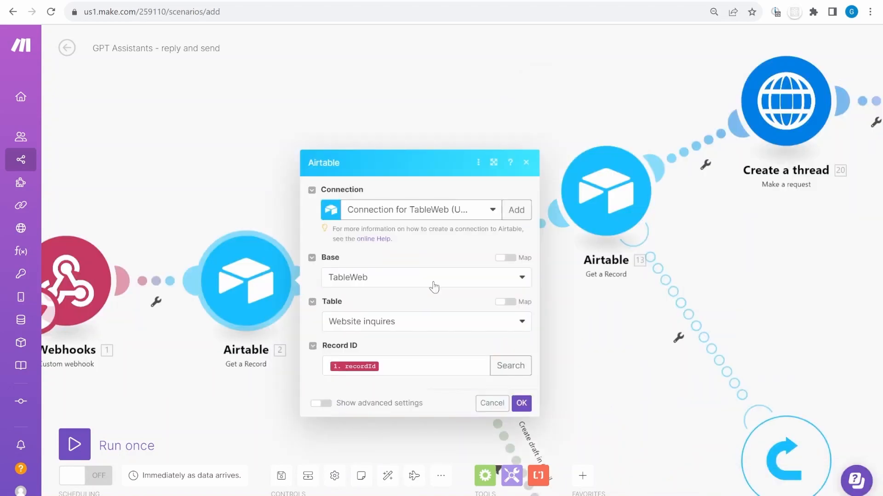
left_click(470, 329)
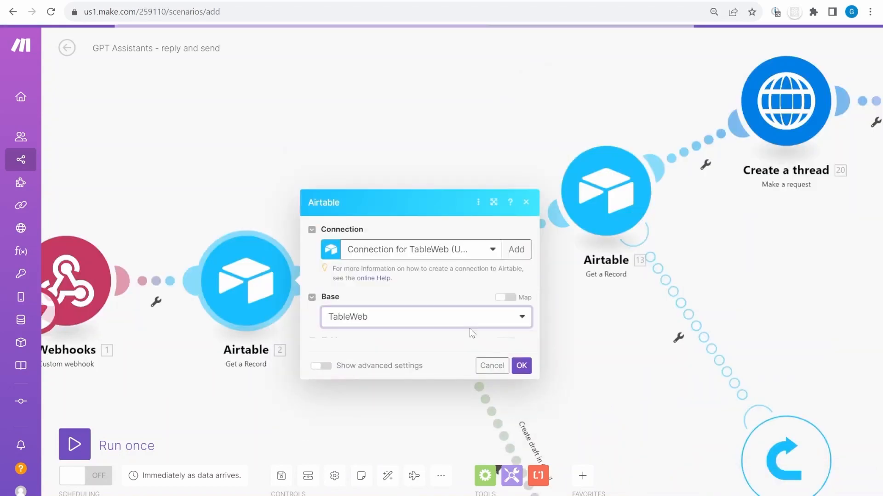
left_click(426, 322)
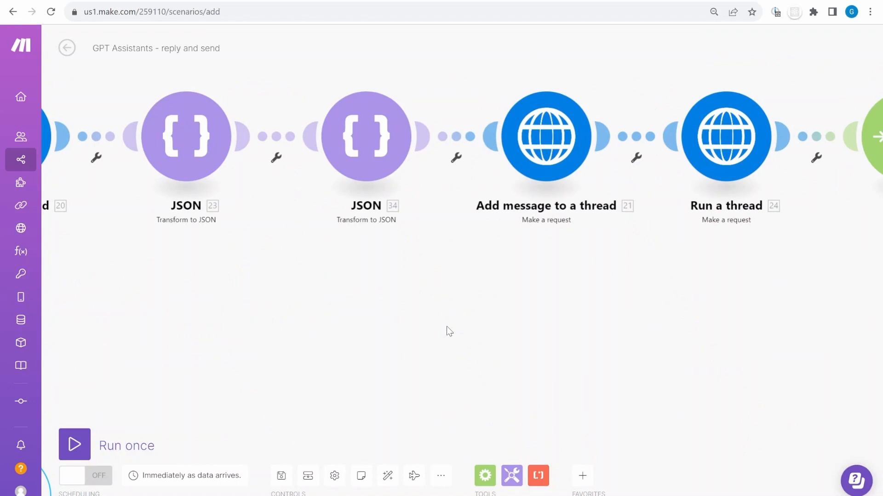
scroll(590, 303, "up", 5)
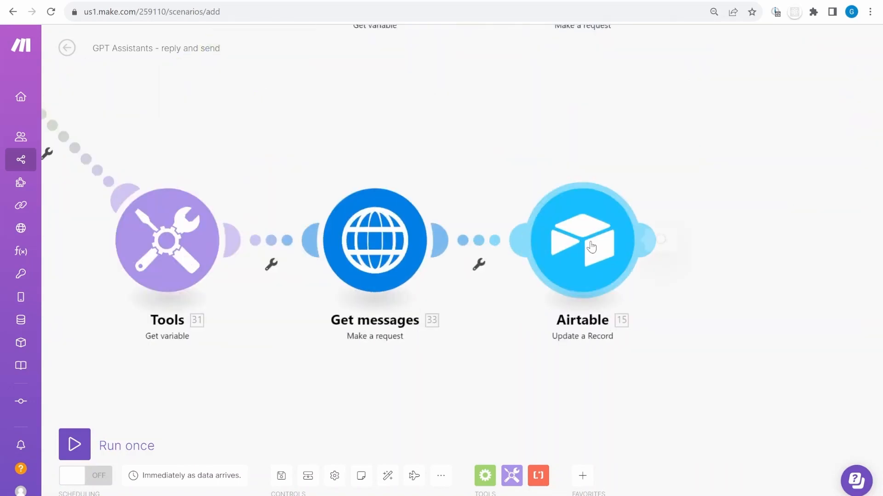
Set the Update a Record module to the TableWeb base and Website inquires table
left_click(591, 247)
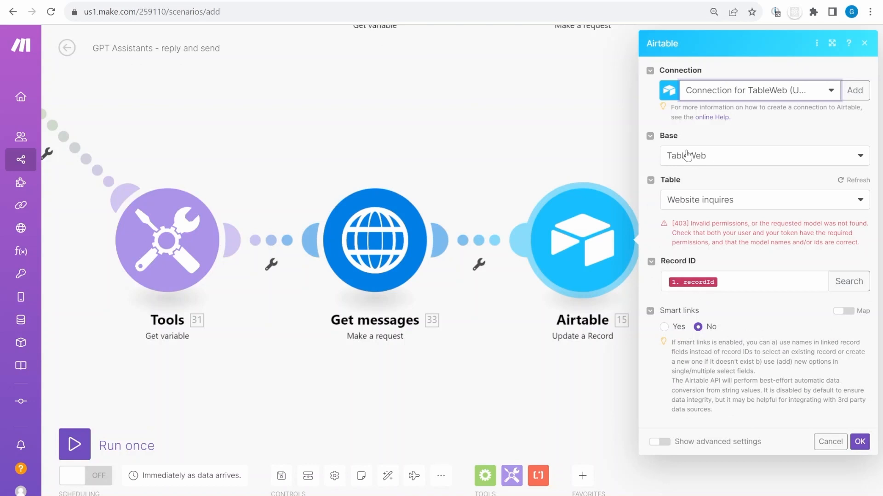
left_click(687, 155)
left_click(702, 199)
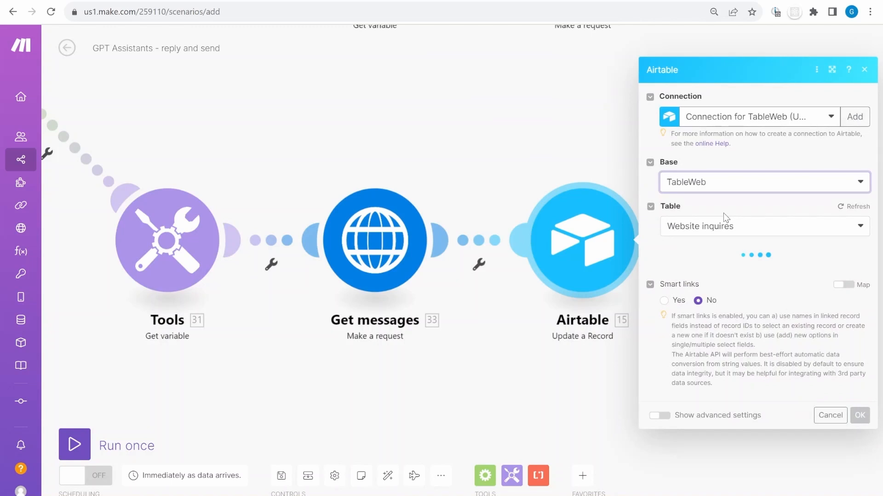
left_click(695, 211)
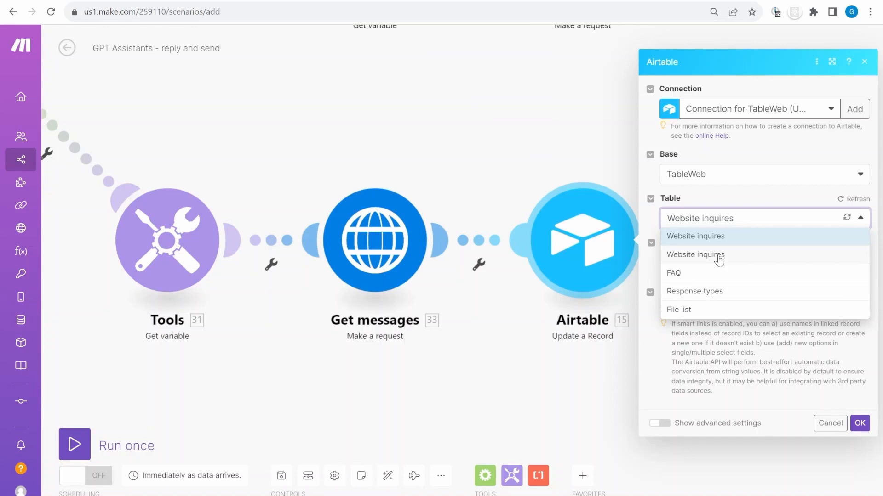
left_click(719, 261)
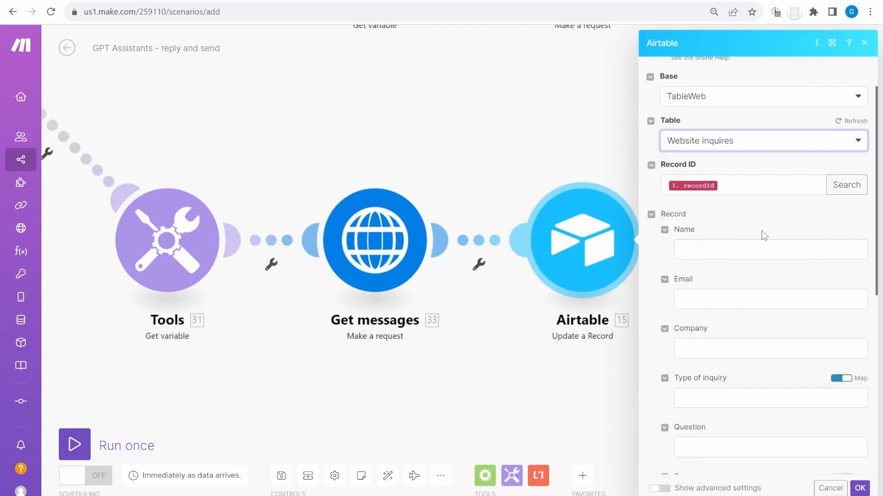
scroll(743, 266, "down", 2)
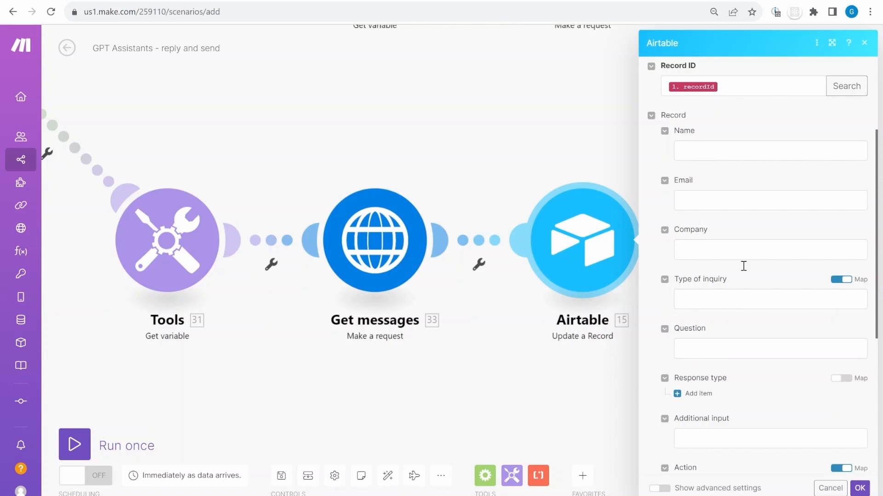
scroll(743, 266, "down", 4)
scroll(794, 172, "down", 1)
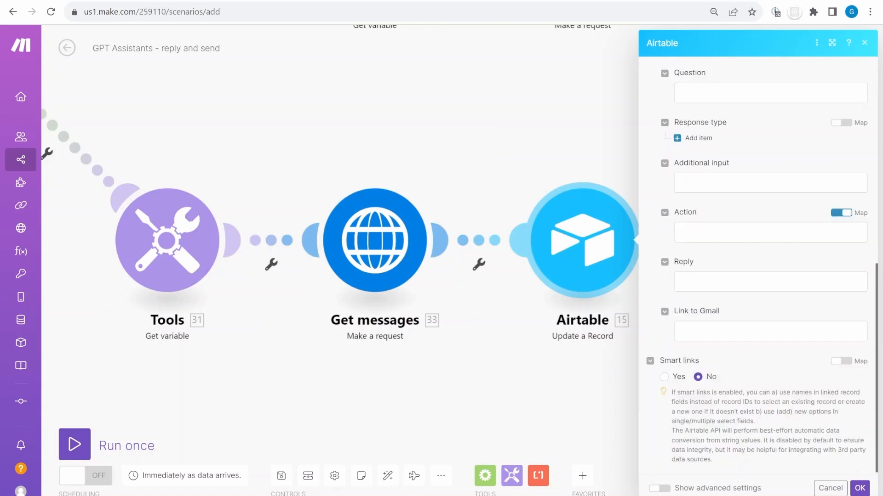
Set its Action to Reply ready and bring up the Reply field's mapping items
key("ctrl+Tab")
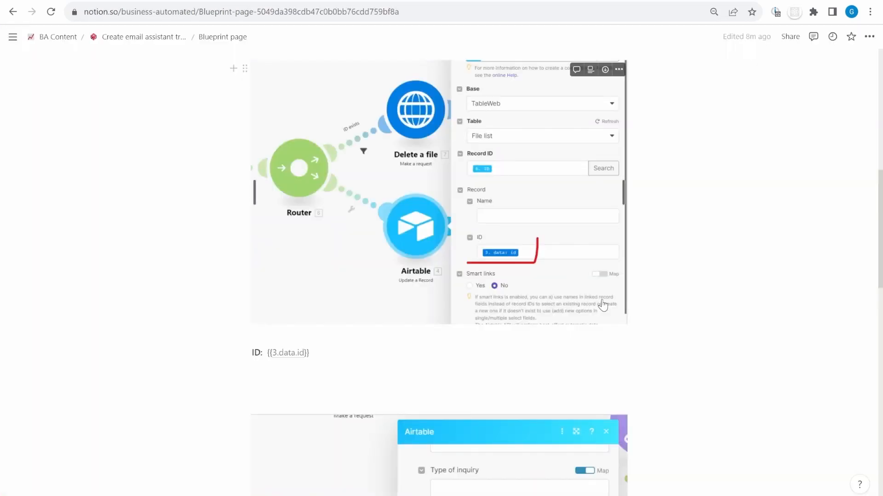
scroll(602, 305, "down", 8)
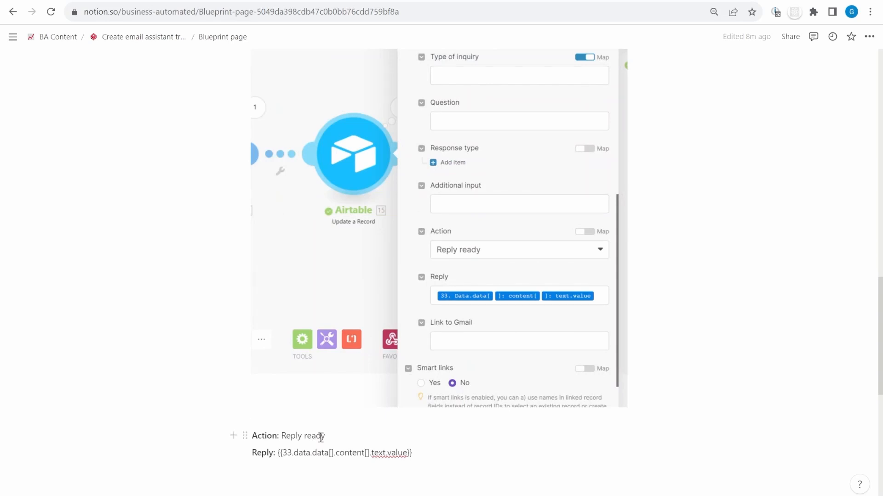
key("ctrl+shift+Tab")
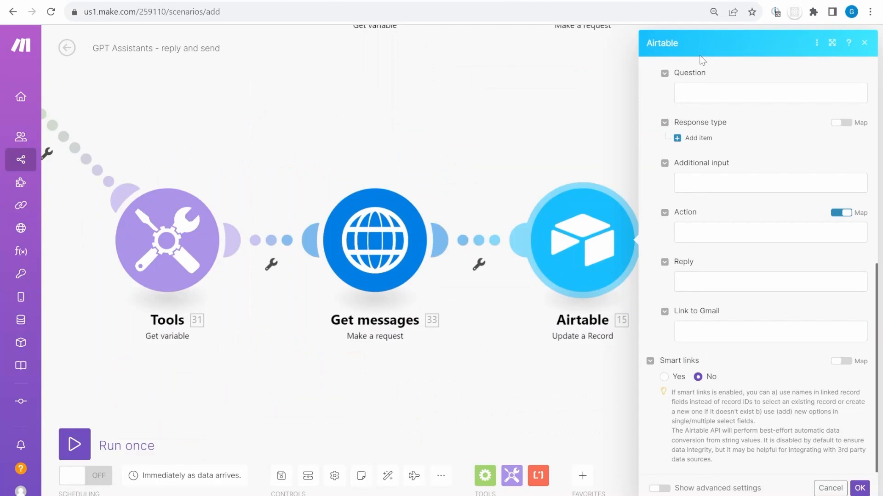
left_click(735, 232)
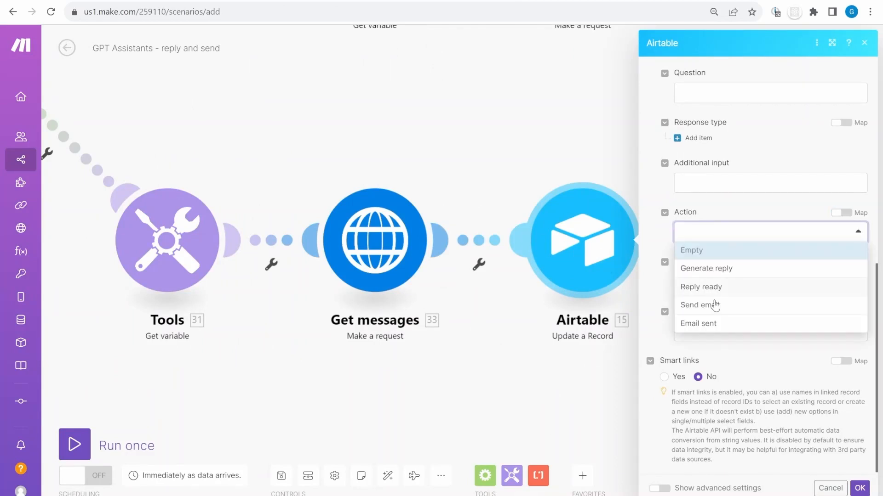
left_click(708, 288)
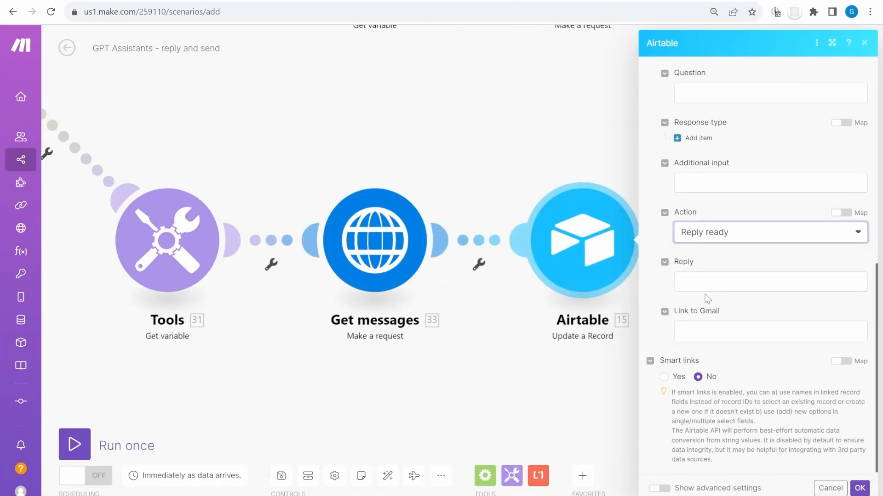
scroll(671, 282, "down", 3)
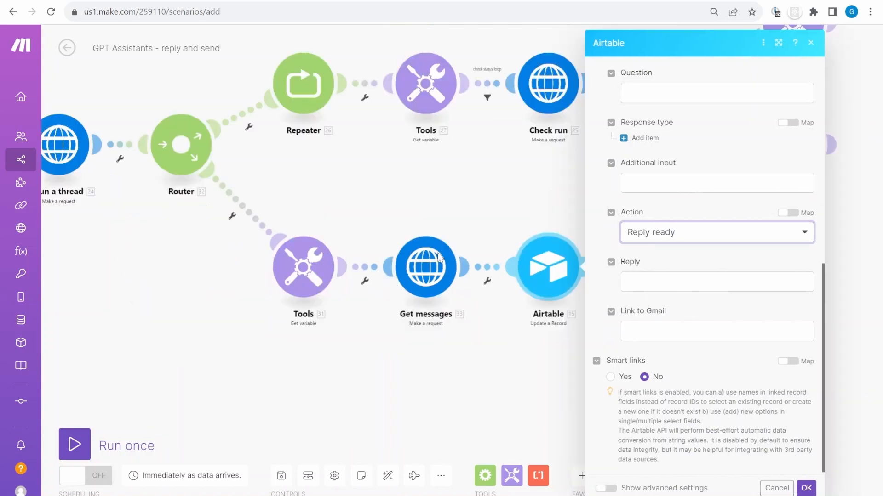
scroll(490, 269, "down", 5)
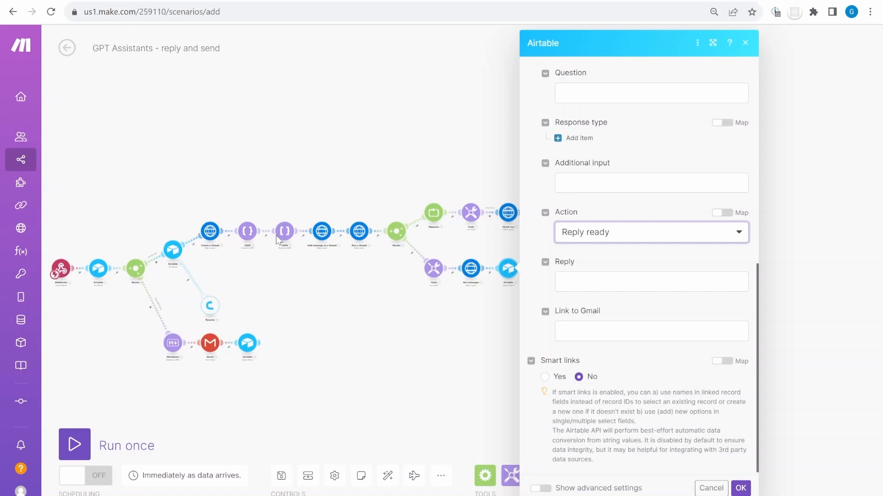
scroll(500, 274, "up", 5)
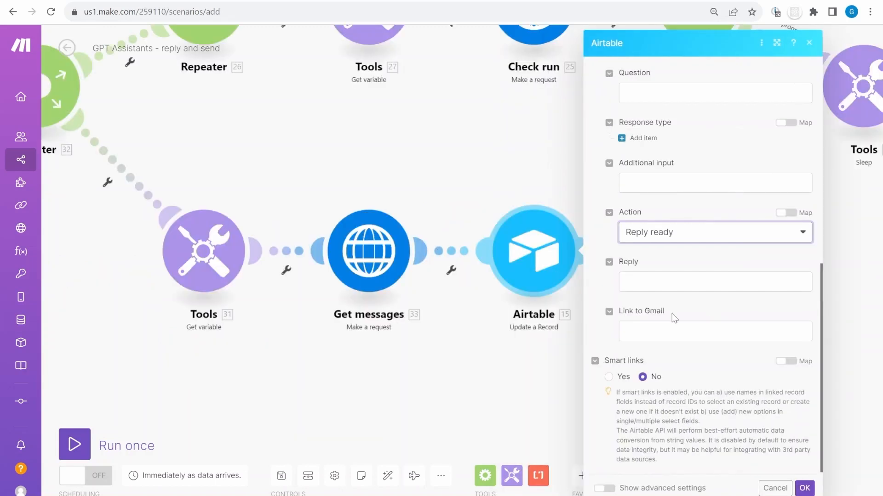
left_click(648, 279)
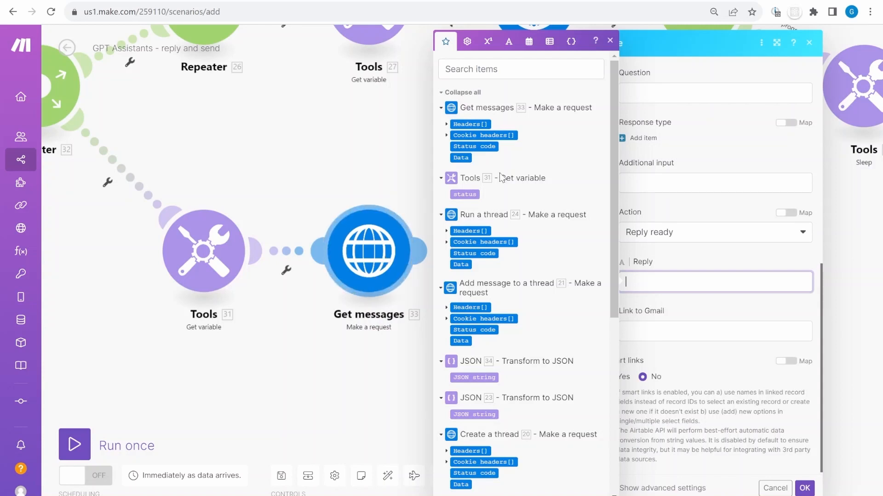
Paste the blueprint's 33.data.data[].content[].text.value expression into Reply and save the module
left_click(657, 5)
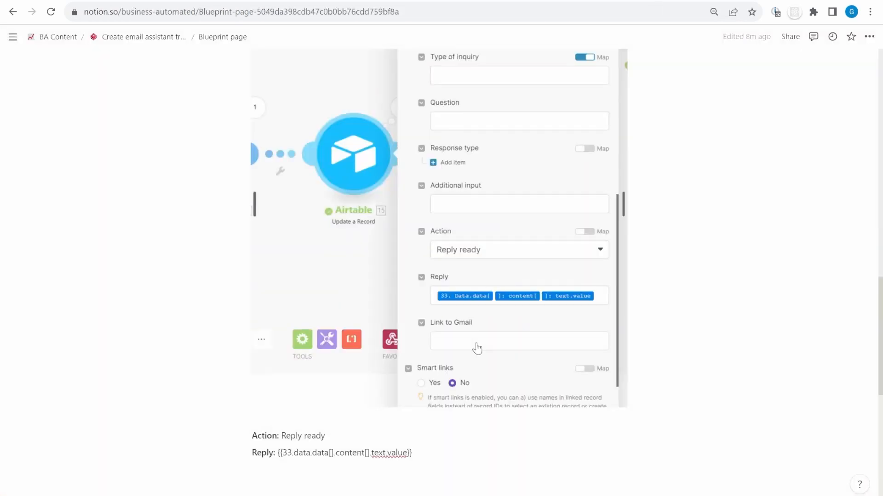
scroll(476, 348, "down", 3)
left_click_drag(413, 335, 278, 335)
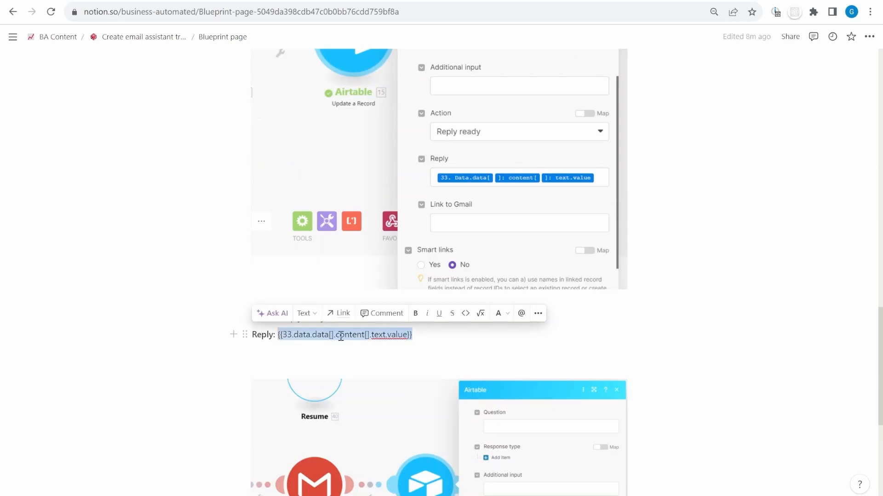
key("ctrl+c")
key("ctrl+Tab")
key("ctrl+v")
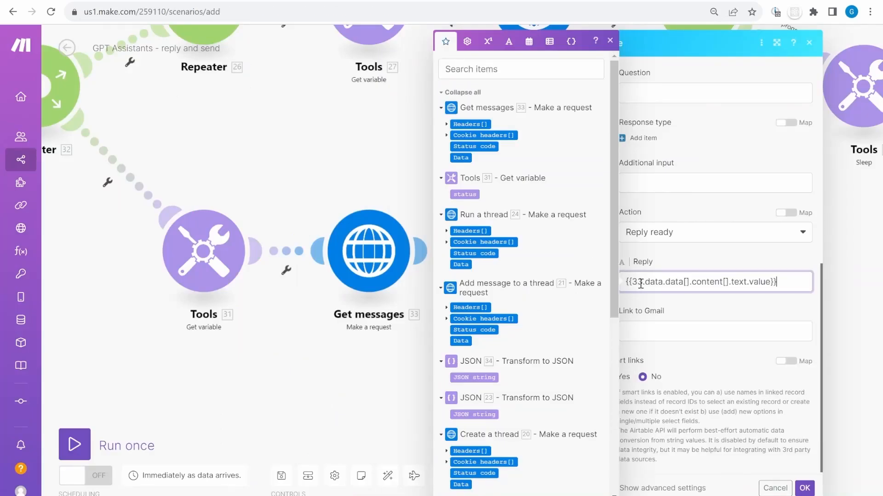
left_click(629, 284)
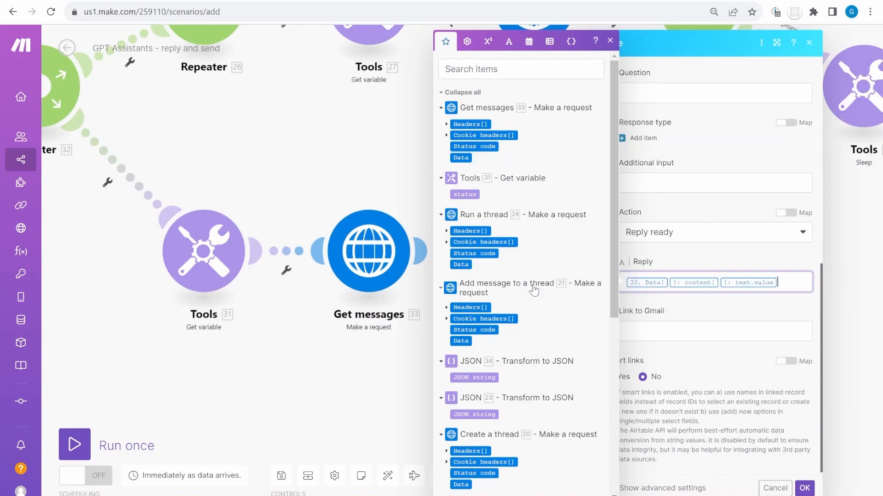
left_click(768, 313)
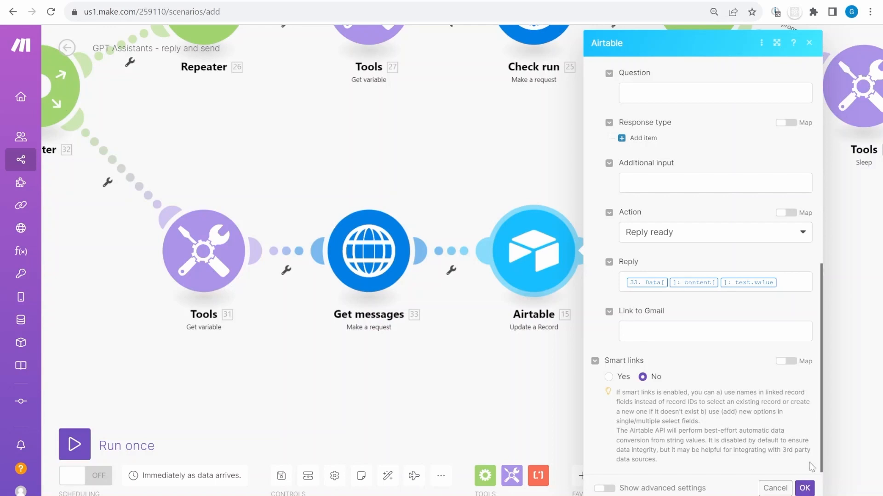
left_click(805, 488)
Open the post-Gmail Airtable module and choose the TableWeb connection and base
scroll(550, 343, "down", 5)
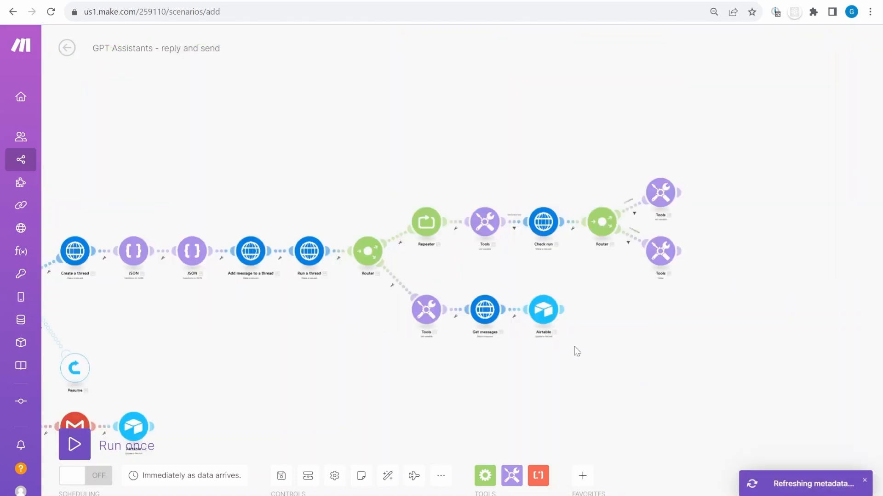
scroll(574, 349, "up", 5)
left_click(583, 285)
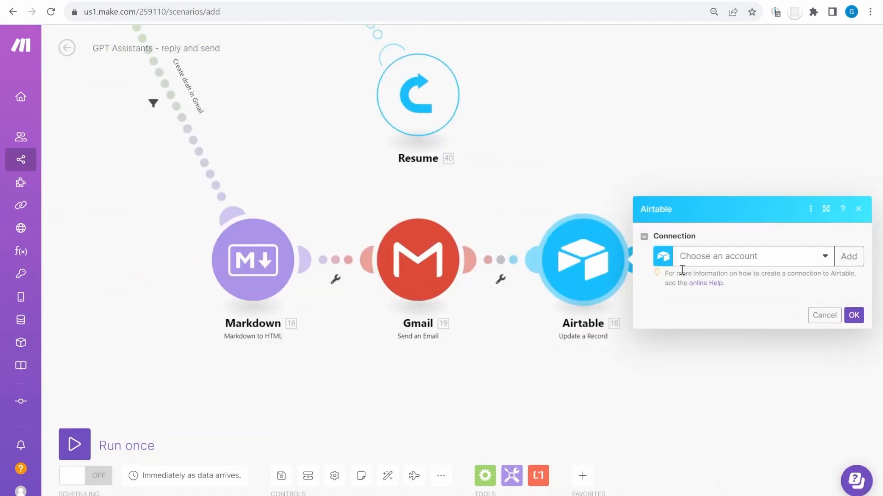
left_click(690, 177)
left_click(689, 213)
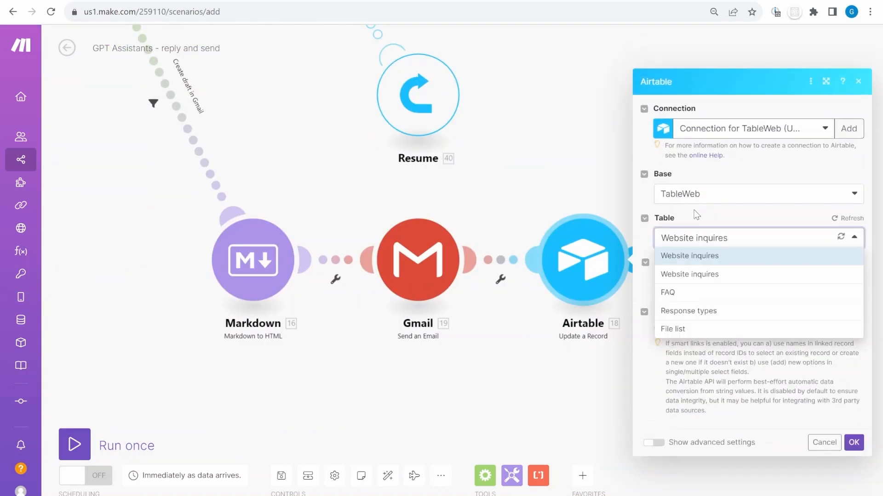
scroll(735, 320, "down", 4)
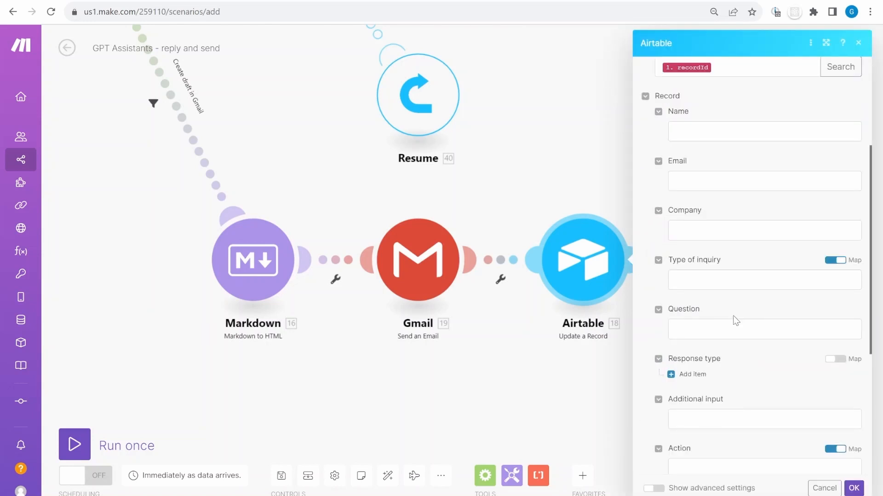
Copy the Link to Gmail URL from the blueprint notes
key("ctrl+Tab")
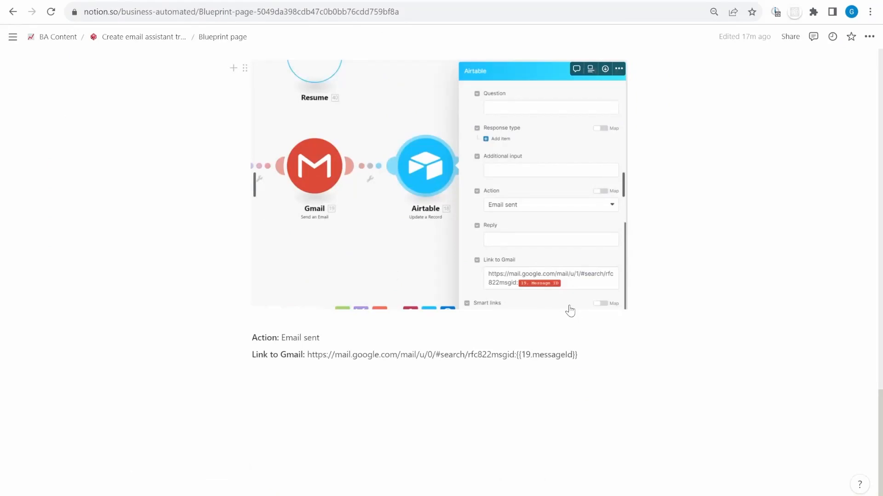
left_click(349, 338)
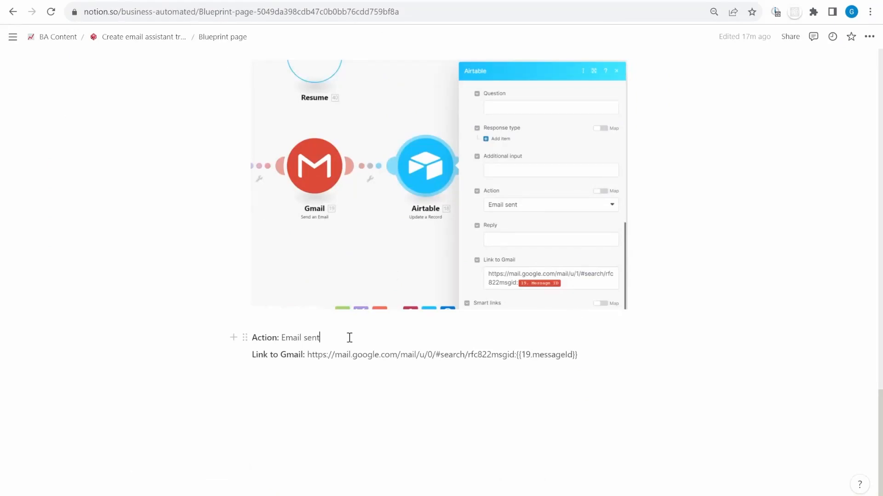
left_click_drag(577, 355, 312, 357)
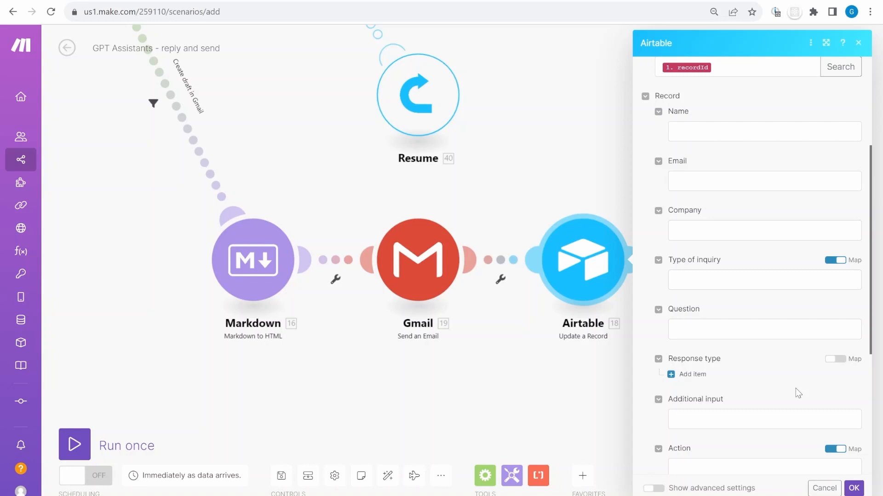
scroll(797, 392, "down", 5)
Set Action to Email sent and map the Gmail link with 19. Message ID, then save
left_click(723, 235)
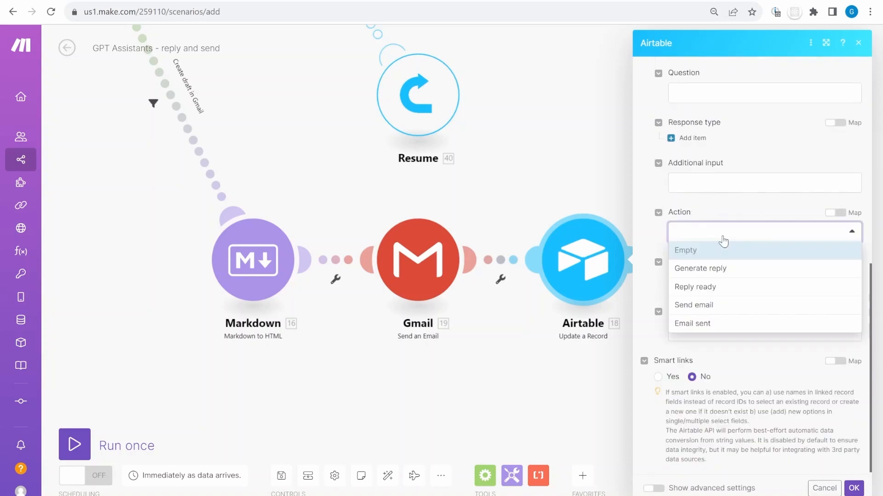
left_click(711, 328)
left_click(689, 279)
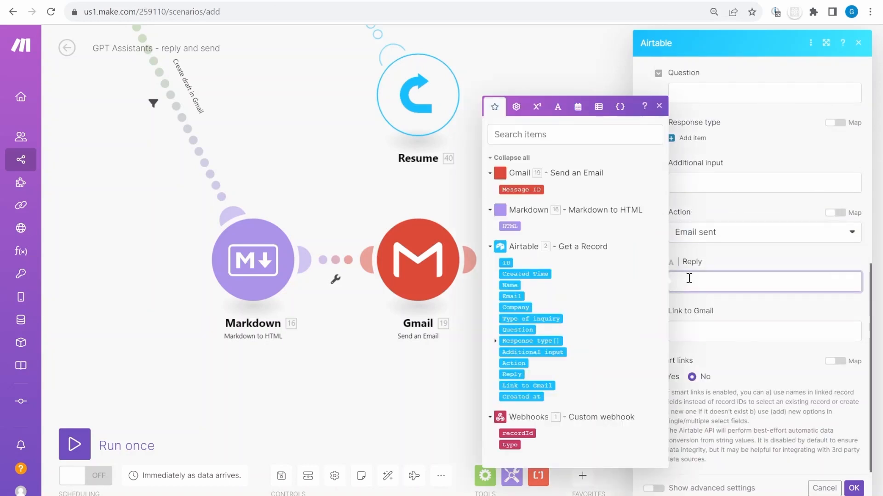
key("ctrl+v")
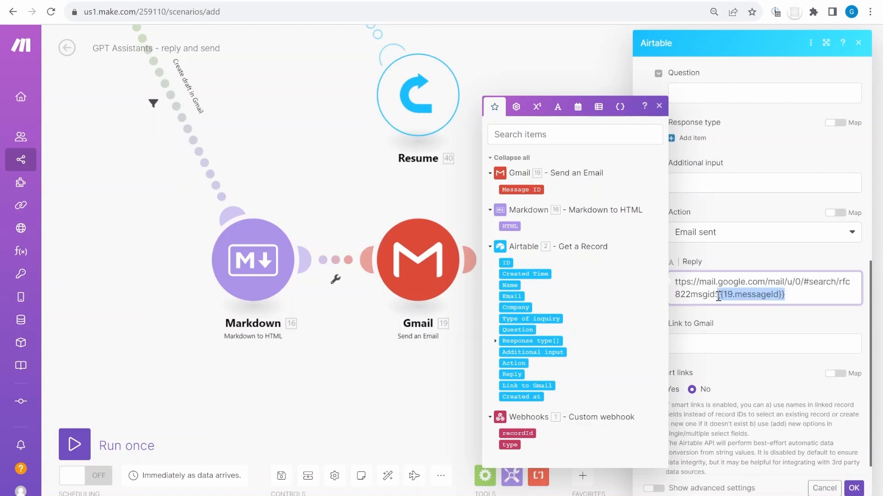
key("BackSpace")
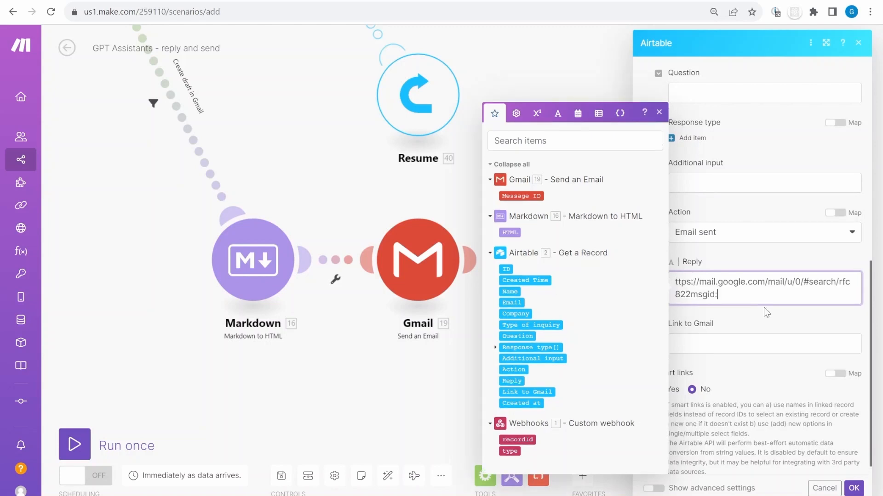
left_click(521, 196)
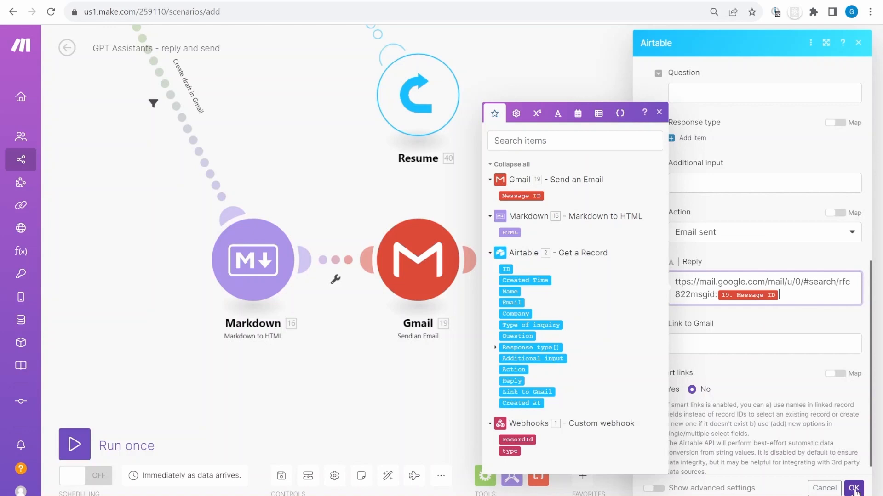
left_click(853, 489)
scroll(469, 368, "down", 3)
Inspect Airtable module 2 (Get a Record), then open the Generate reply route's filter
left_click_drag(324, 143, 271, 319)
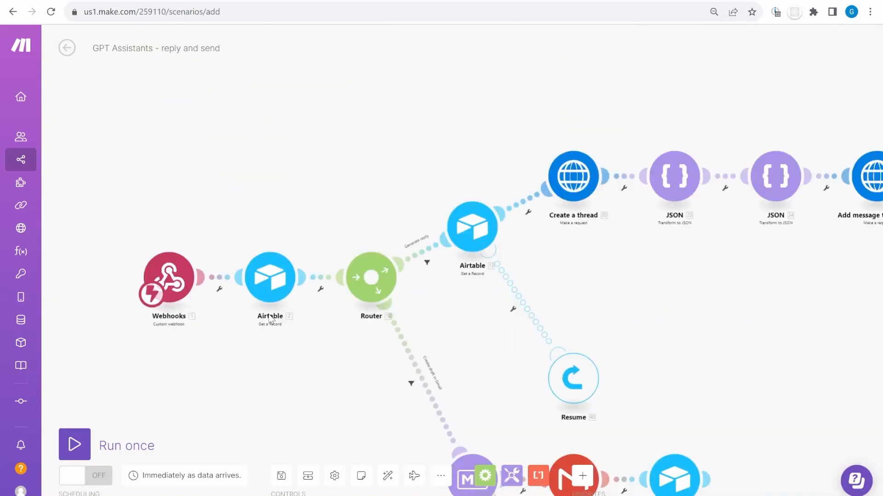
scroll(270, 318, "up", 5)
scroll(118, 150, "up", 2)
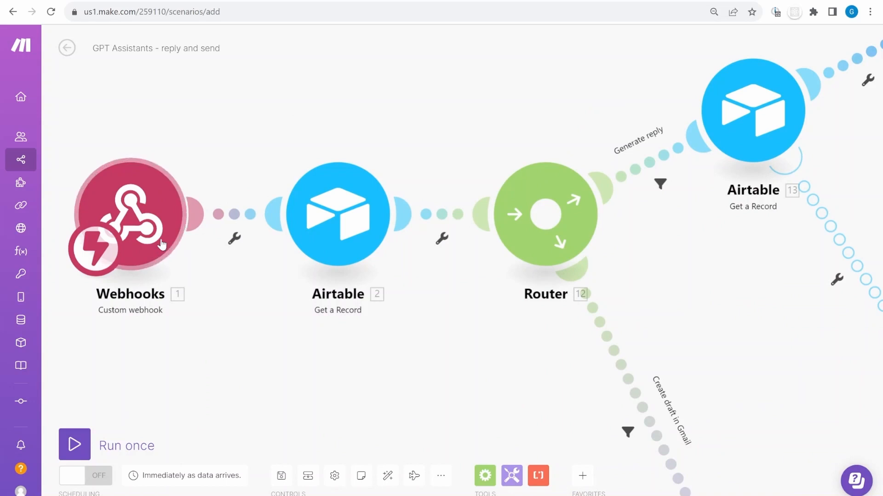
left_click(337, 214)
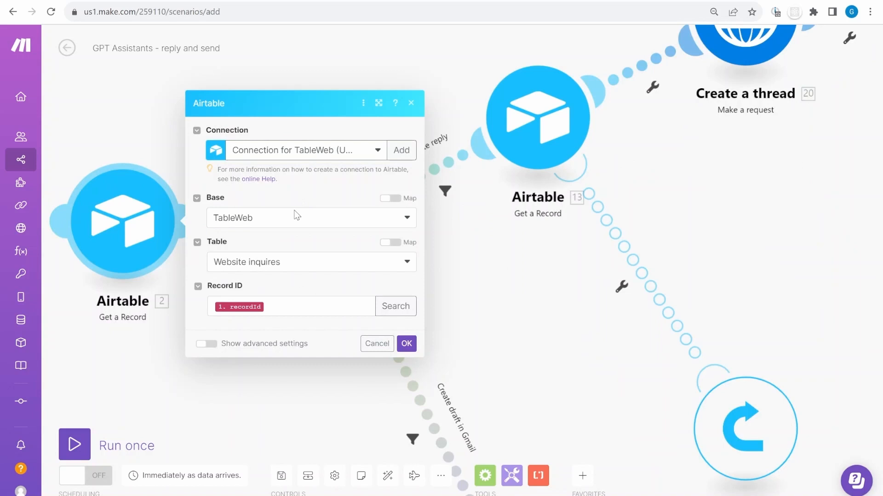
left_click(406, 344)
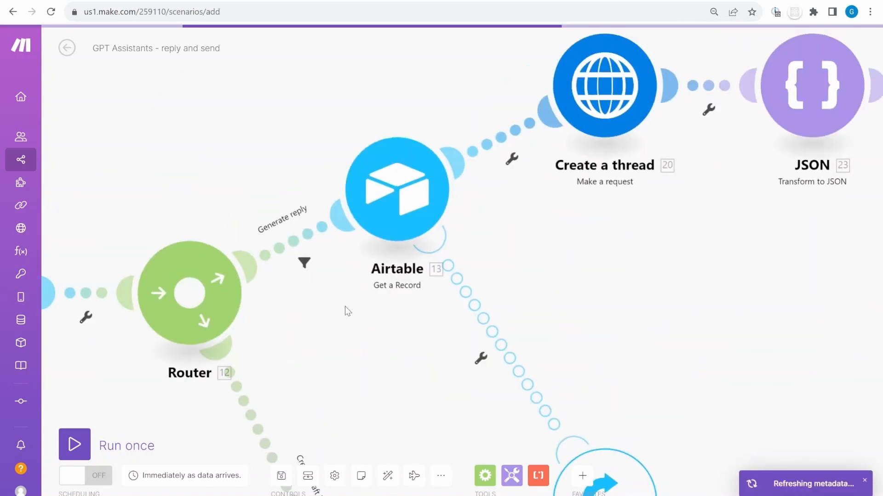
left_click(305, 263)
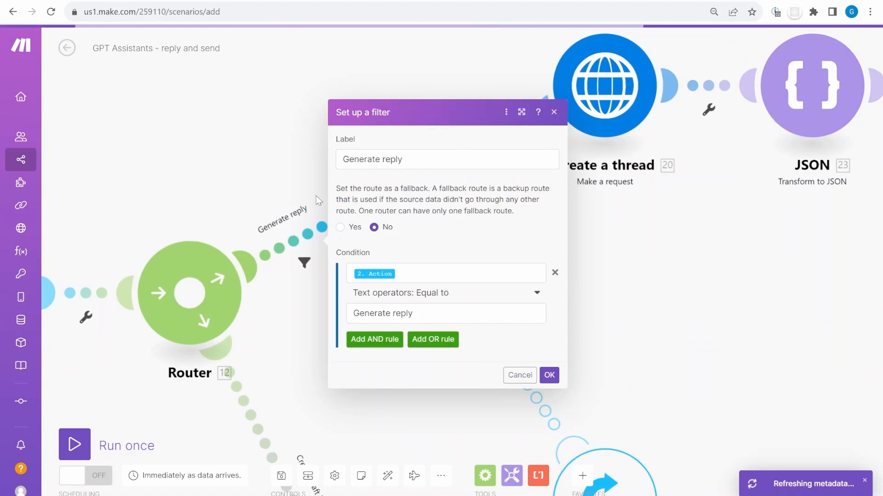
Verify the filter's Generate reply label and Action condition, cancel, and open Airtable module 13
left_click(443, 159)
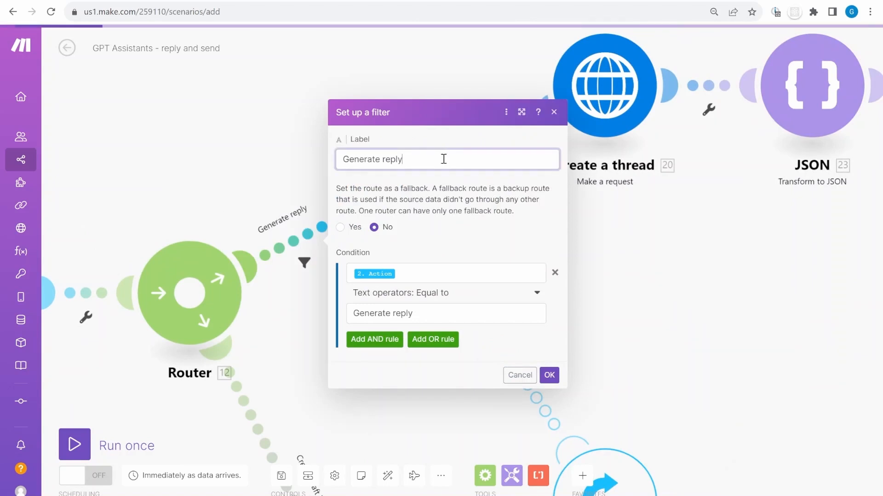
left_click(437, 313)
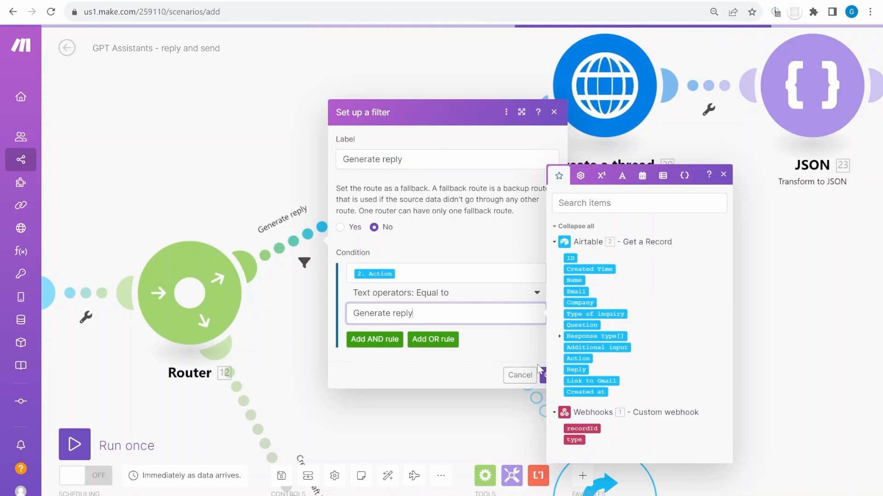
left_click(542, 374)
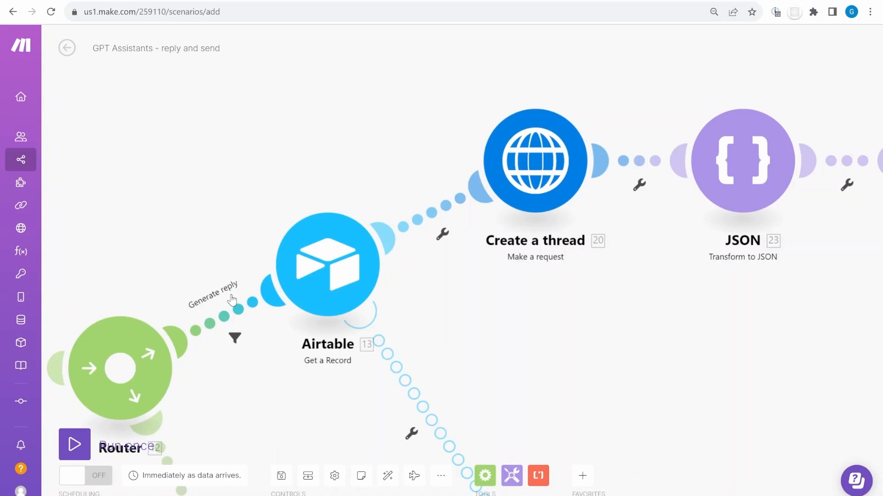
left_click(327, 264)
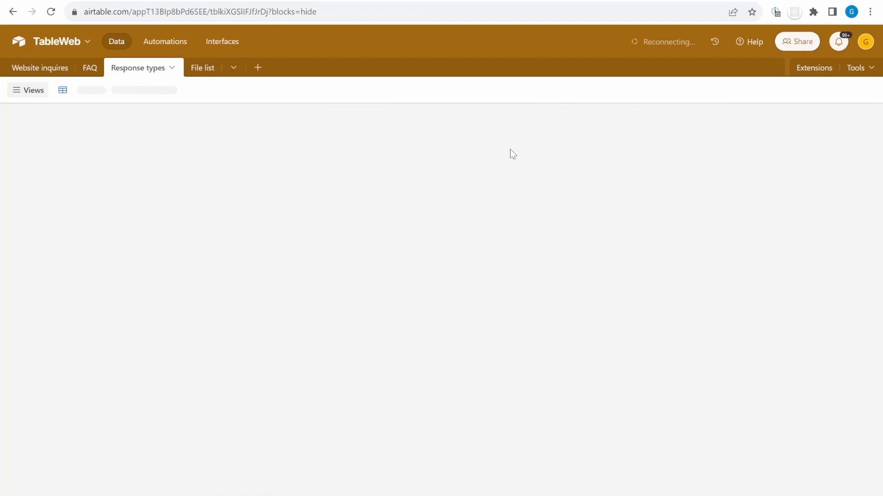
Switch the TableWeb base from Website inquires to the Response types table
left_click(509, 149)
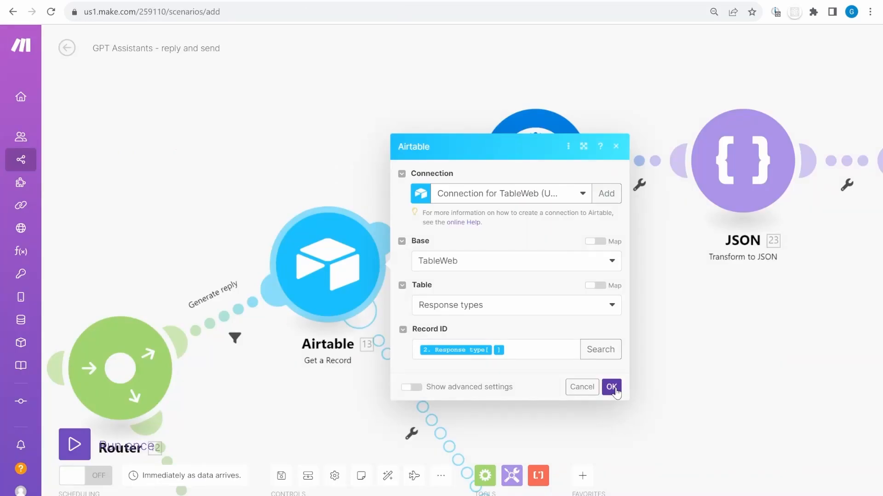
Save Get a Record with Base TableWeb, Table Response types, and Record ID mapped to 2. Response type[]
left_click(611, 387)
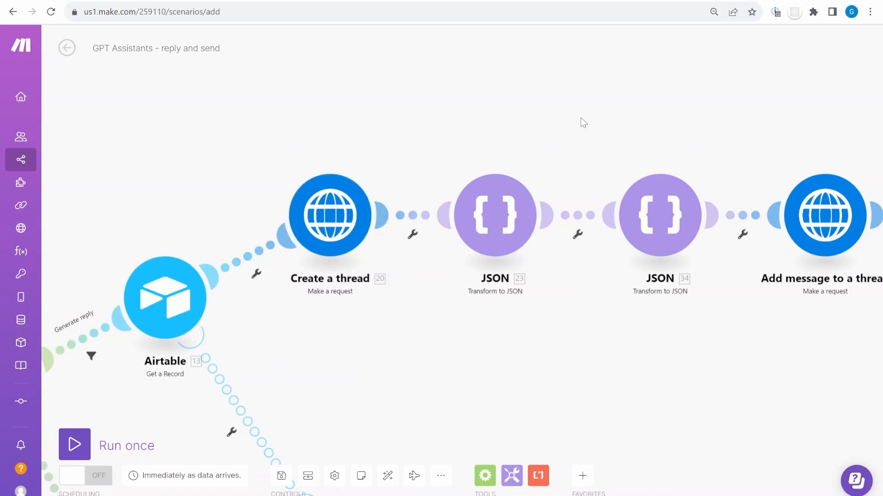
left_click(330, 214)
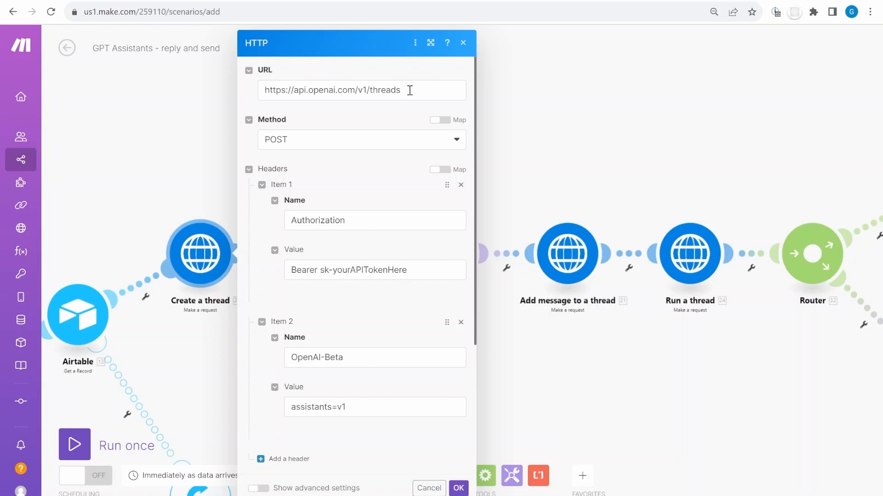
scroll(326, 215, "down", 1)
left_click(326, 215)
left_click_drag(326, 215, 407, 295)
scroll(408, 296, "down", 1)
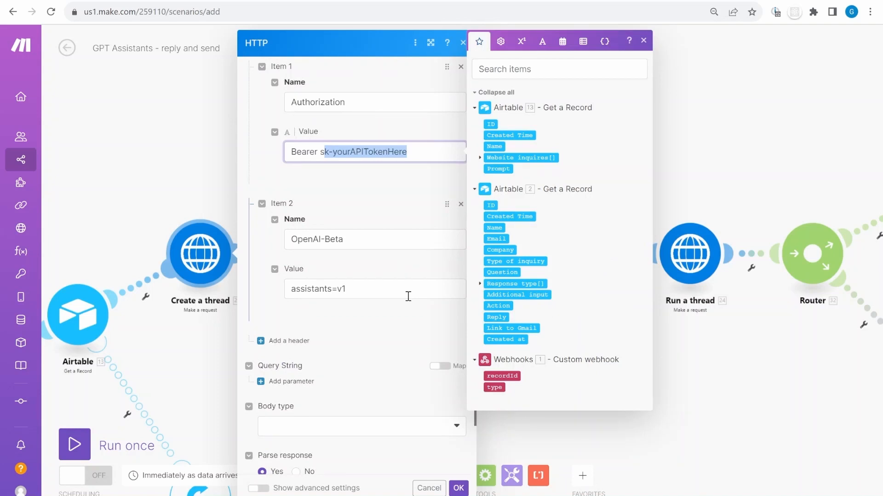
key("Escape")
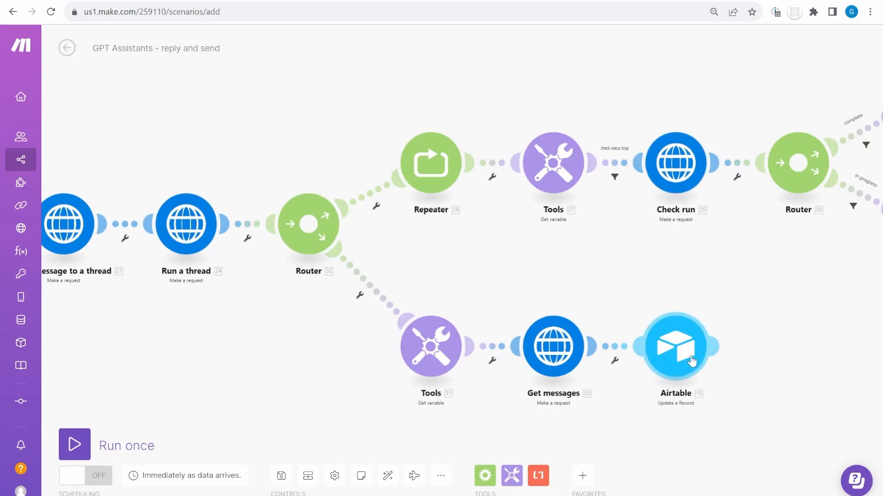
left_click_drag(323, 327, 411, 319)
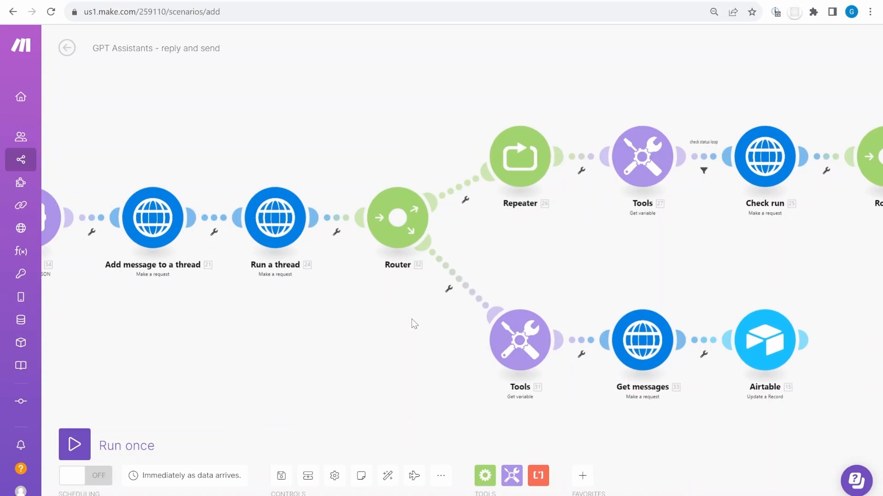
scroll(257, 198, "up", 3)
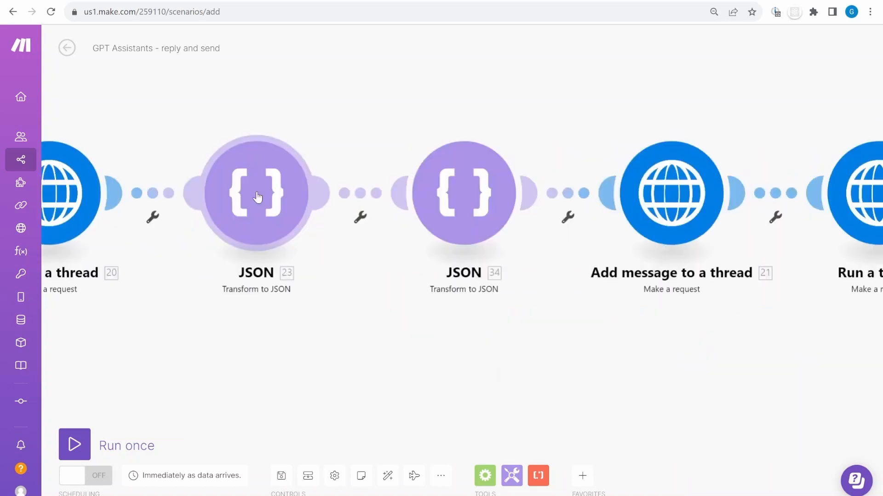
left_click(257, 197)
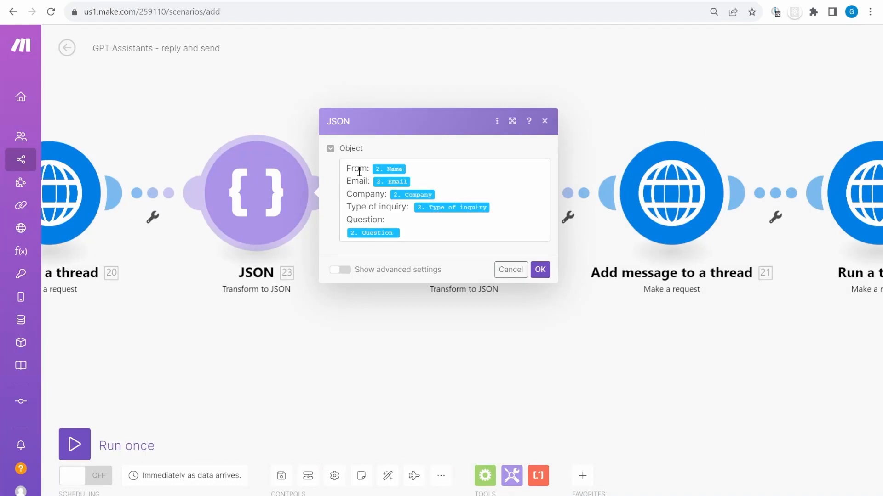
left_click(359, 172)
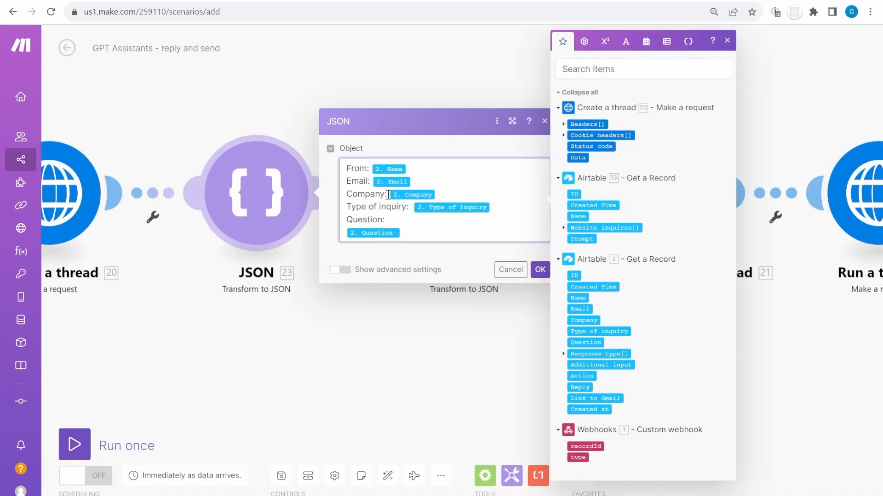
left_click_drag(402, 235, 345, 220)
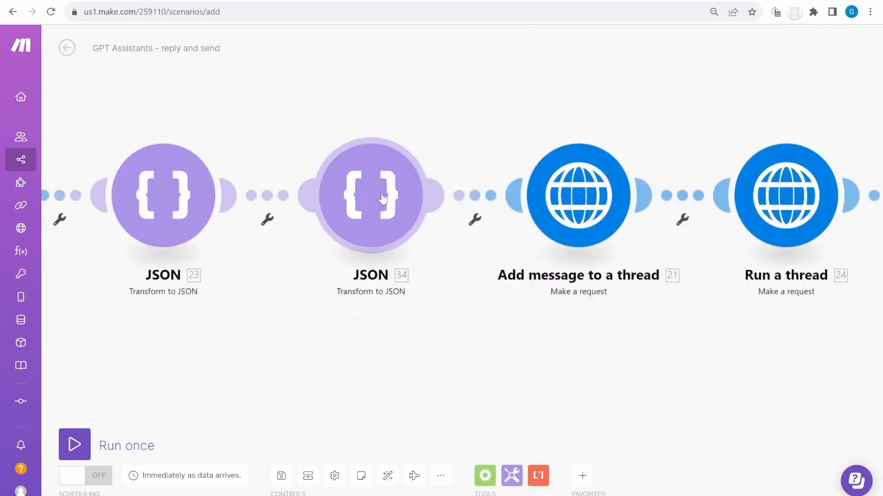
In JSON 34, read the prompt's opening: TableWeb, replying by email, answering only from files
left_click(383, 198)
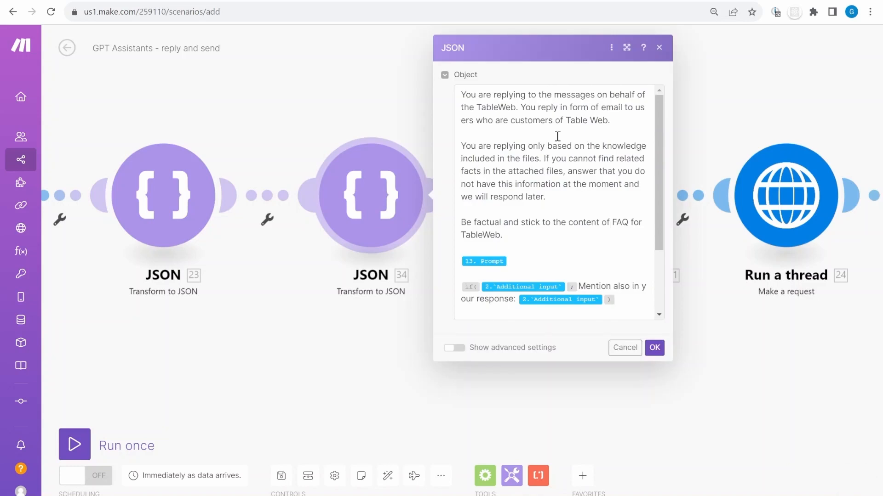
left_click(625, 348)
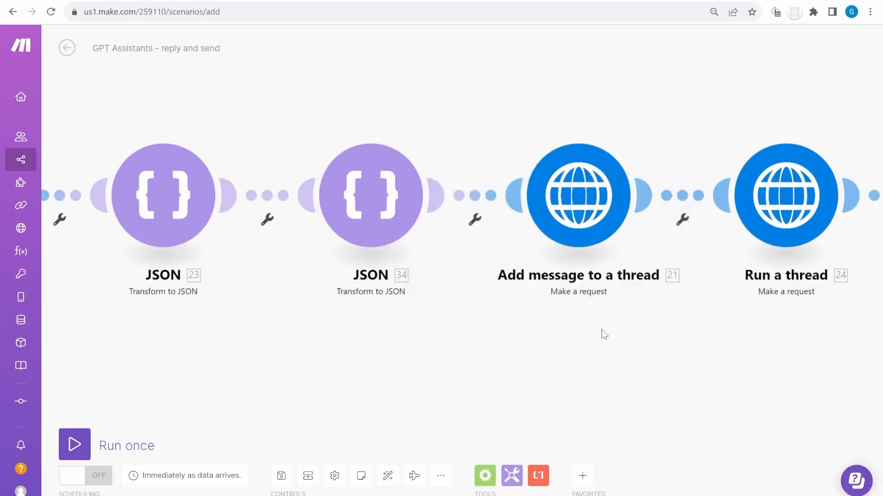
left_click(361, 202)
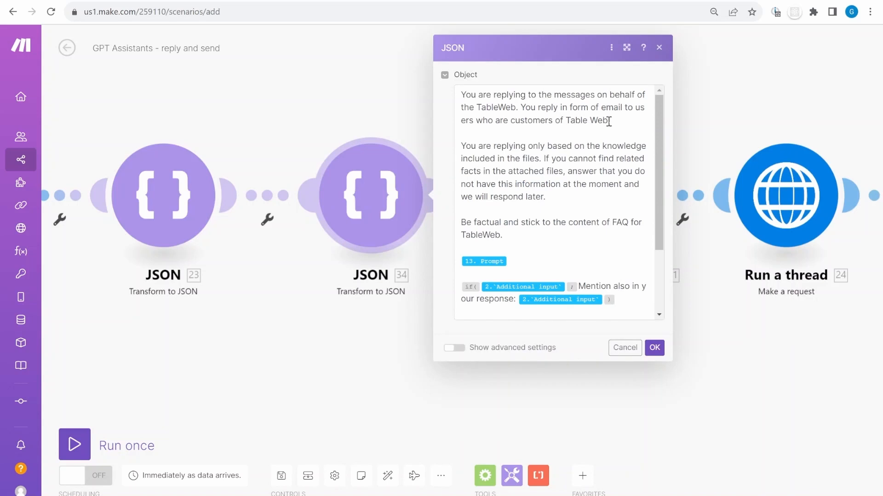
left_click_drag(459, 100, 570, 95)
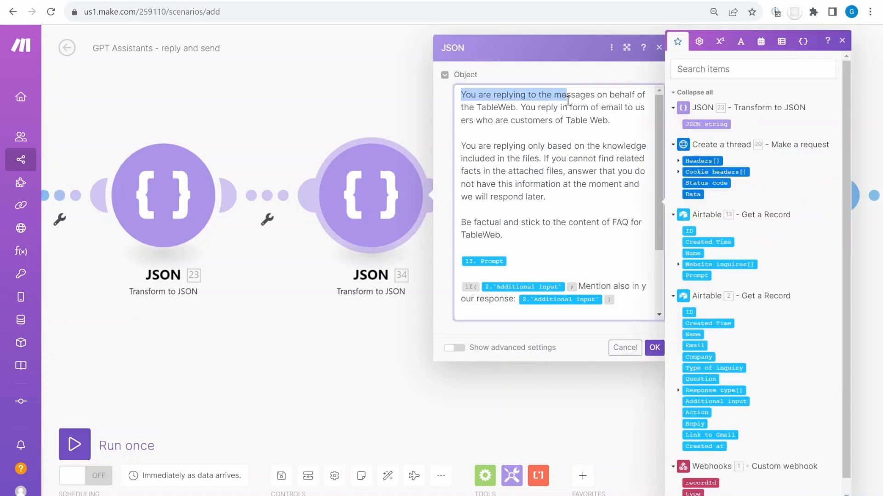
left_click(577, 107)
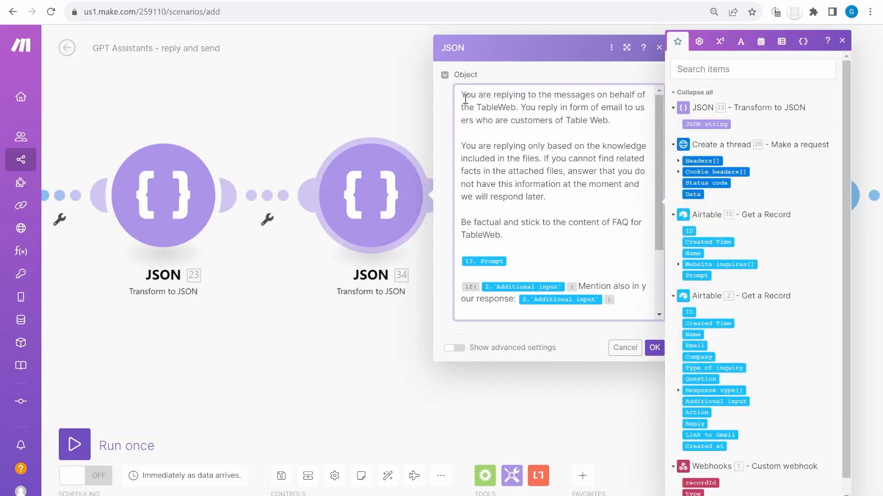
left_click_drag(465, 96, 617, 94)
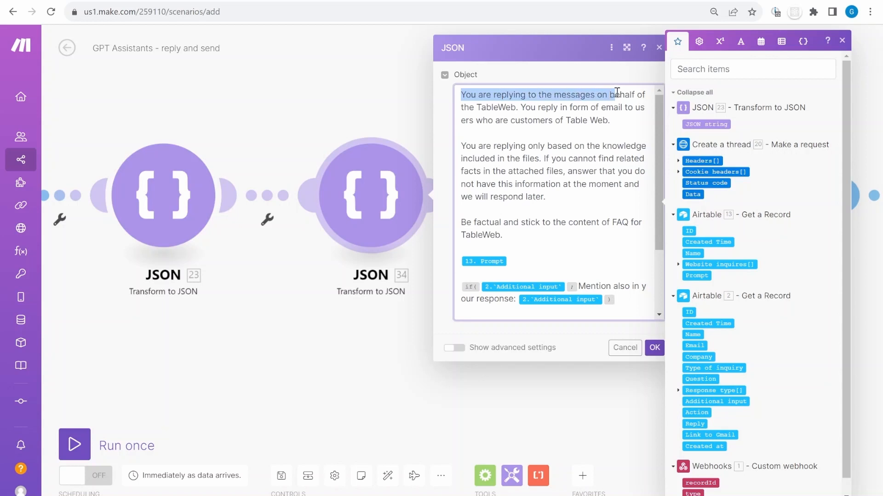
left_click(645, 97)
double_click(486, 106)
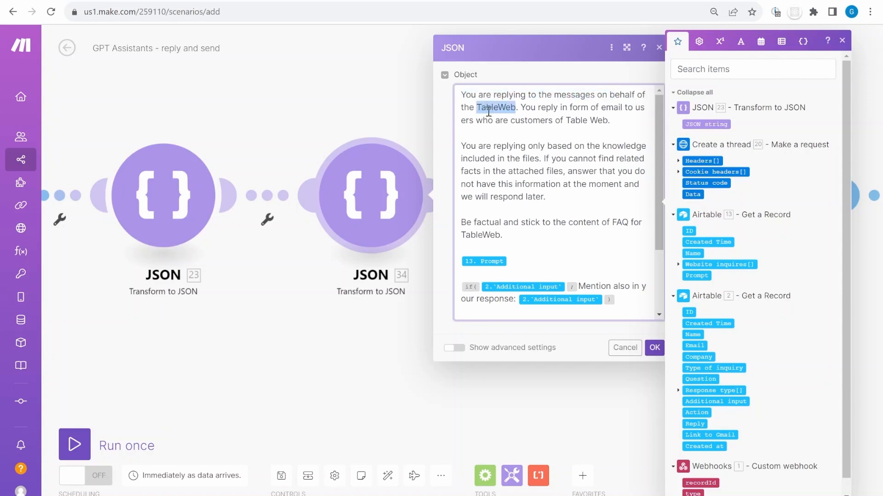
left_click(521, 106)
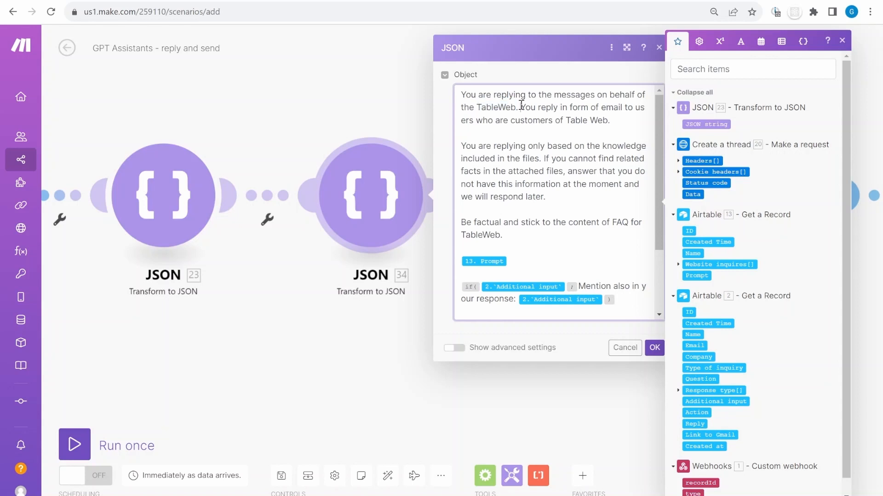
left_click_drag(523, 105, 583, 113)
left_click(619, 122)
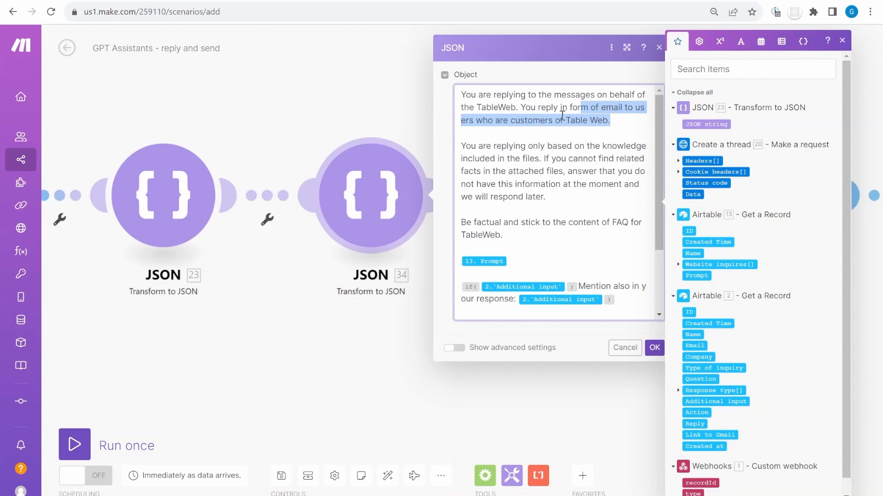
left_click(546, 122)
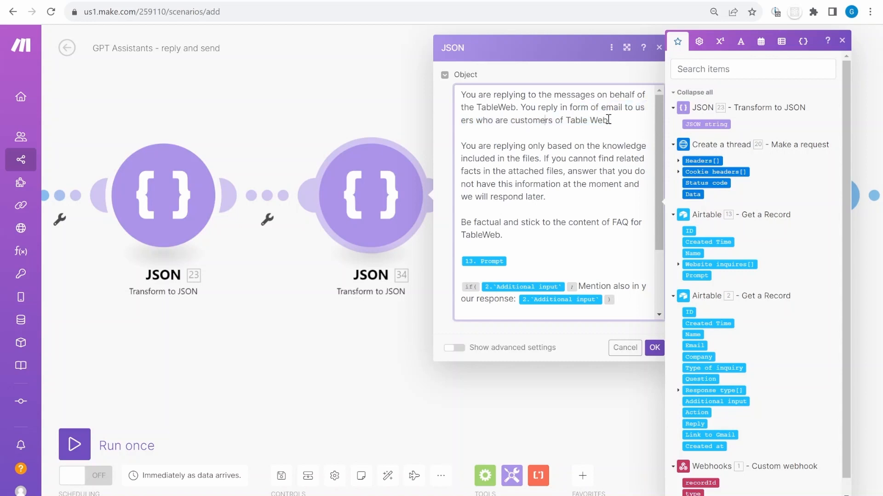
left_click_drag(461, 147, 572, 196)
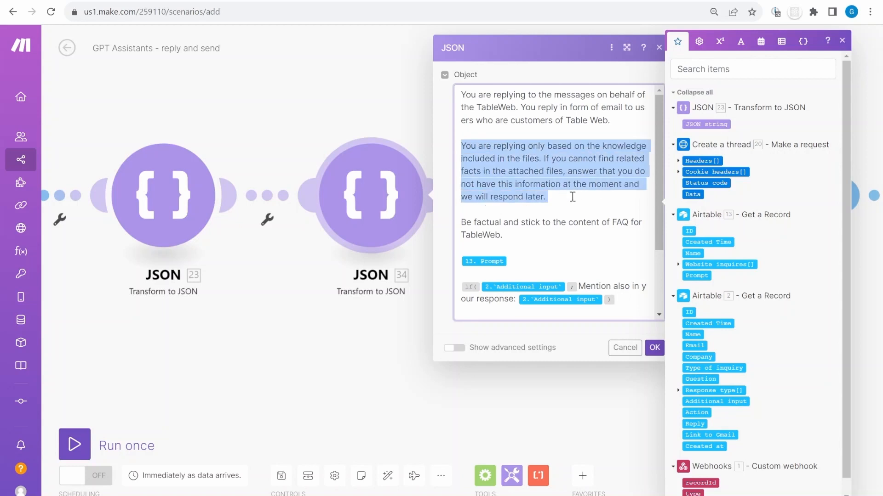
left_click(557, 148)
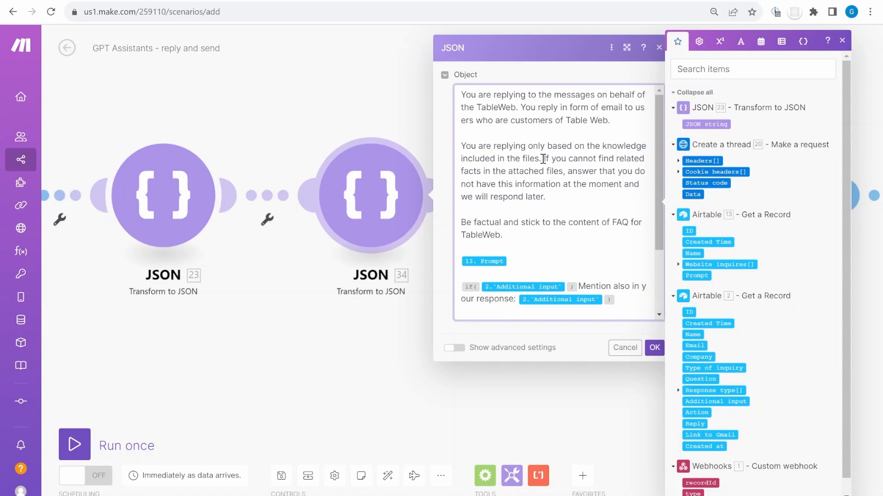
left_click_drag(550, 159, 616, 159)
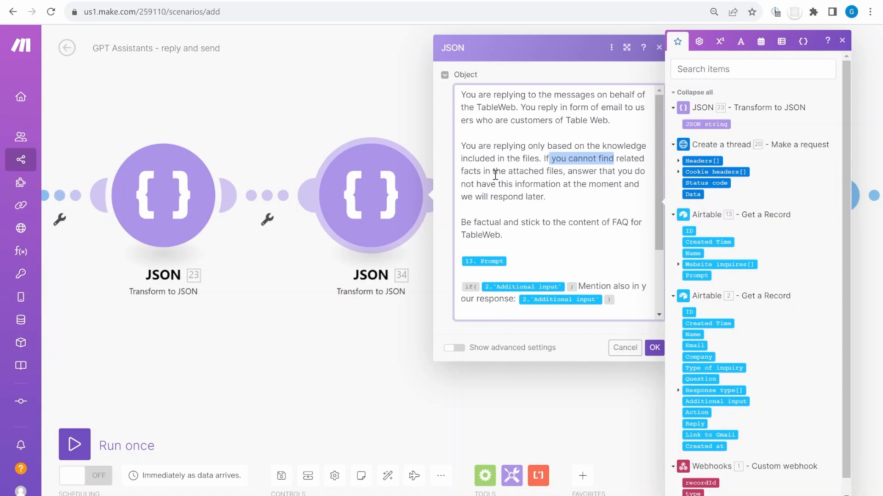
left_click_drag(546, 172, 571, 175)
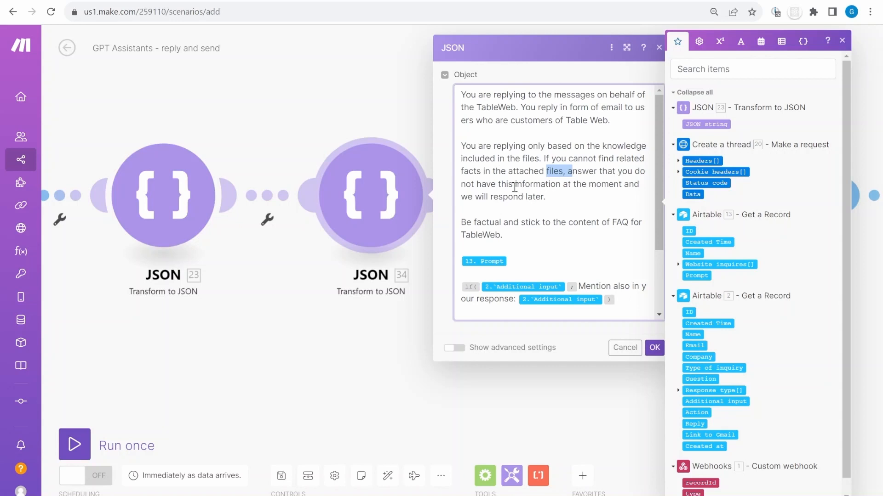
Read the FAQ, short-email, no-internal-sources and signature rules, then save the instruction prompt
scroll(539, 189, "down", 2)
double_click(535, 138)
scroll(533, 196, "up", 2)
left_click(549, 164)
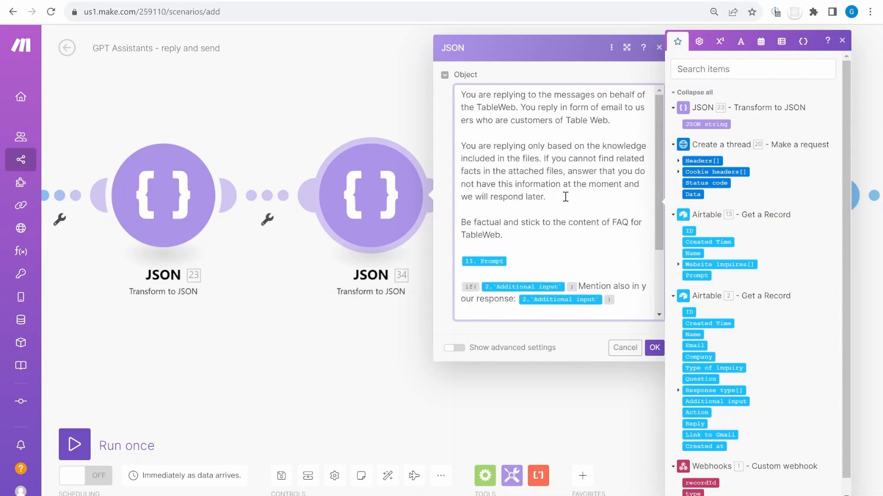
left_click_drag(565, 196, 537, 148)
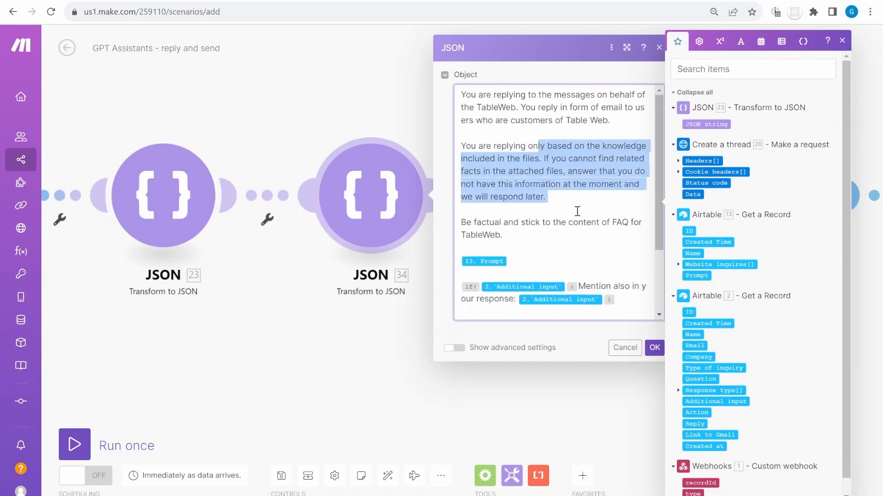
scroll(577, 211, "down", 2)
left_click(554, 136)
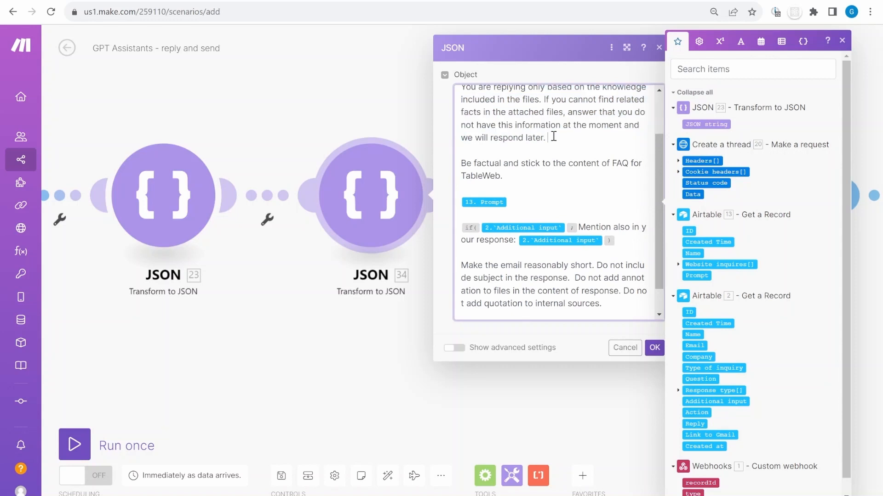
left_click_drag(522, 180, 462, 169)
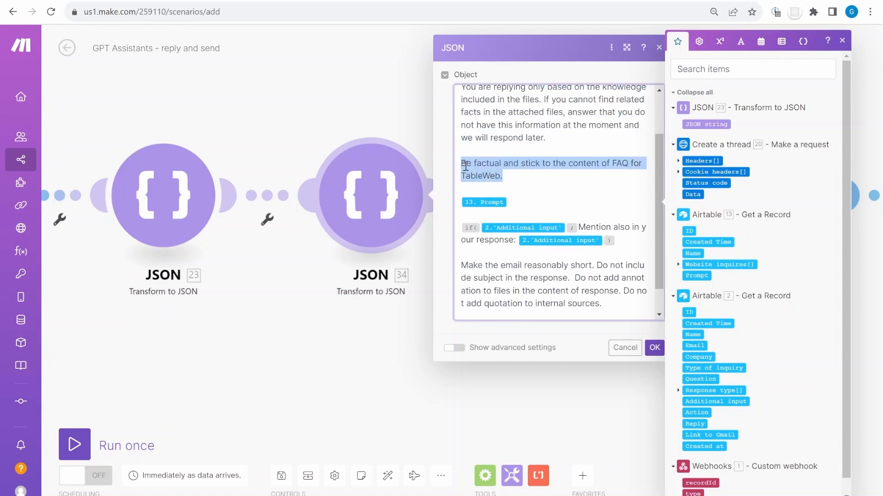
left_click(502, 164)
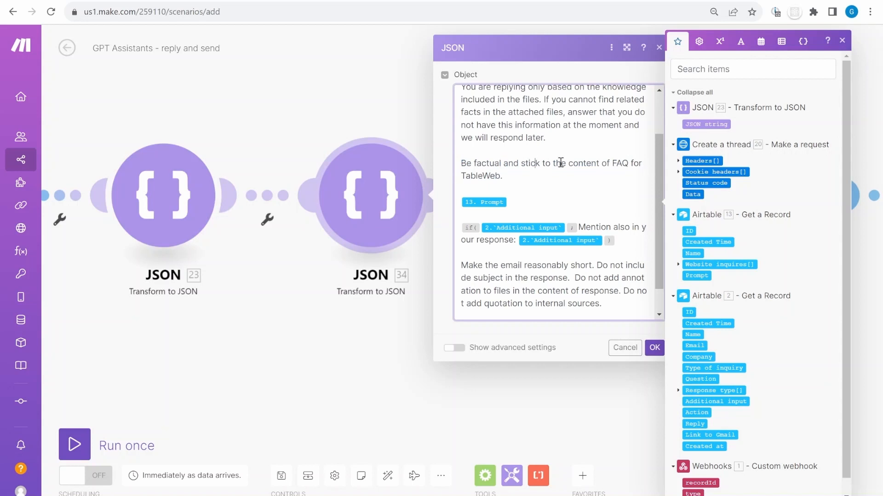
left_click(628, 168)
scroll(618, 174, "down", 1)
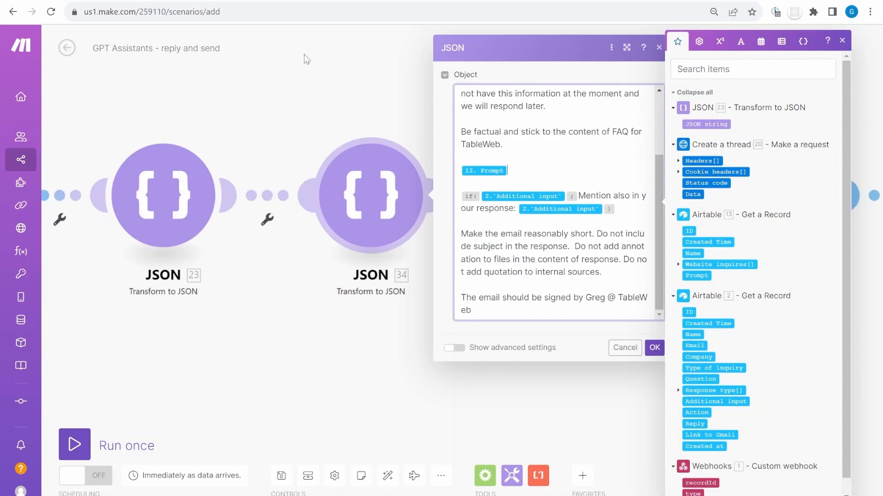
left_click(281, 3)
left_click_drag(609, 281, 452, 243)
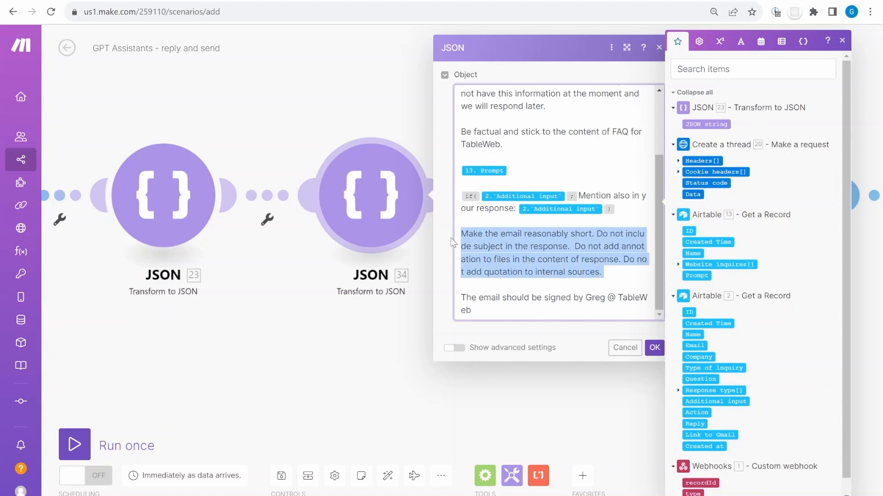
left_click(512, 260)
left_click_drag(541, 258, 635, 278)
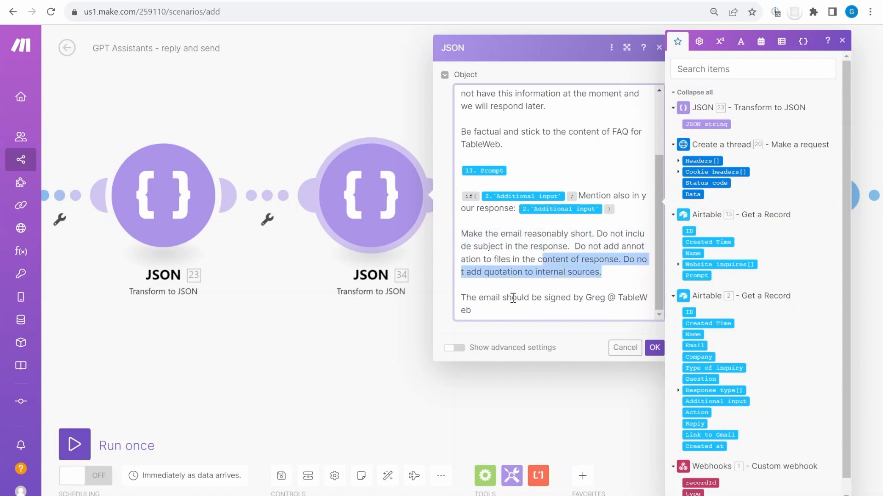
left_click_drag(490, 309, 459, 300)
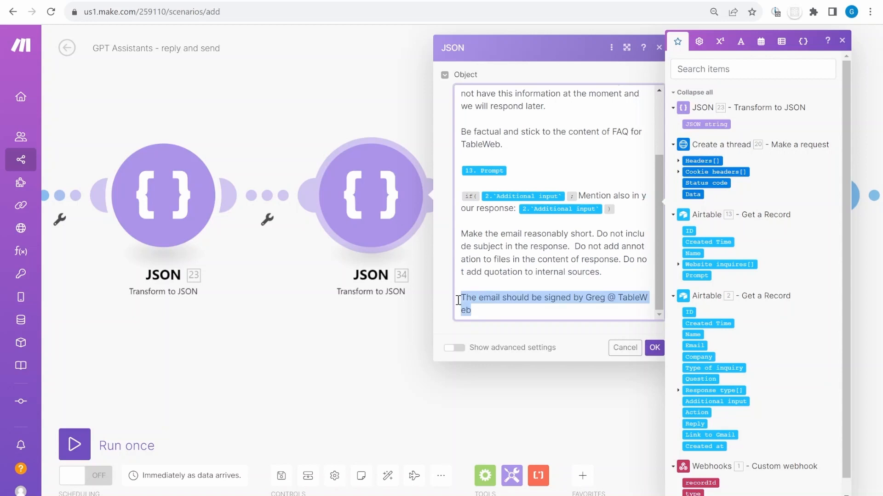
left_click(562, 304)
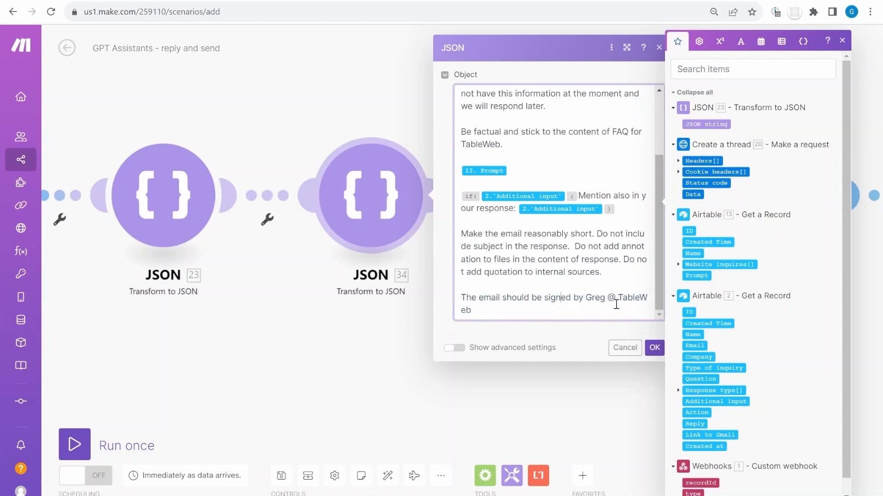
left_click(654, 348)
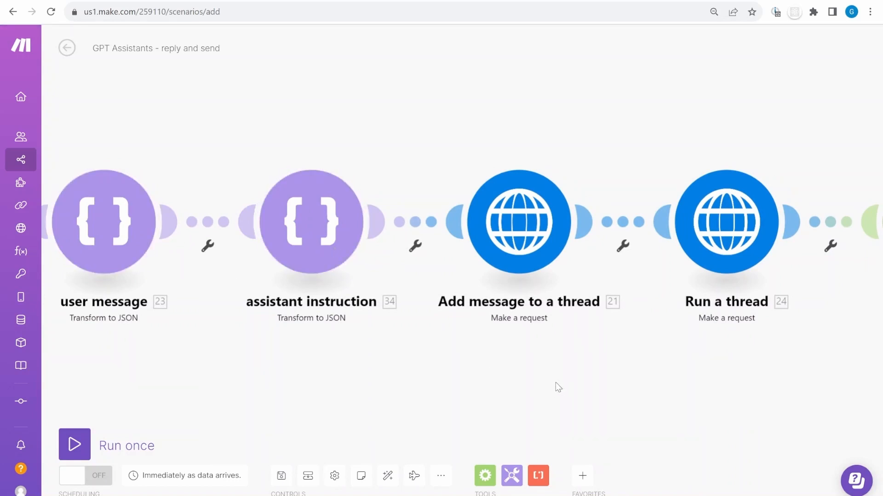
scroll(556, 386, "right", 3)
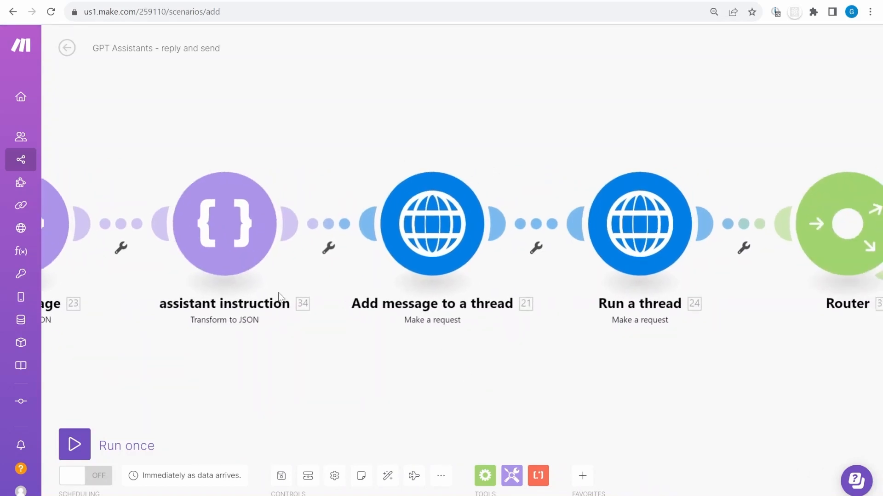
left_click(431, 229)
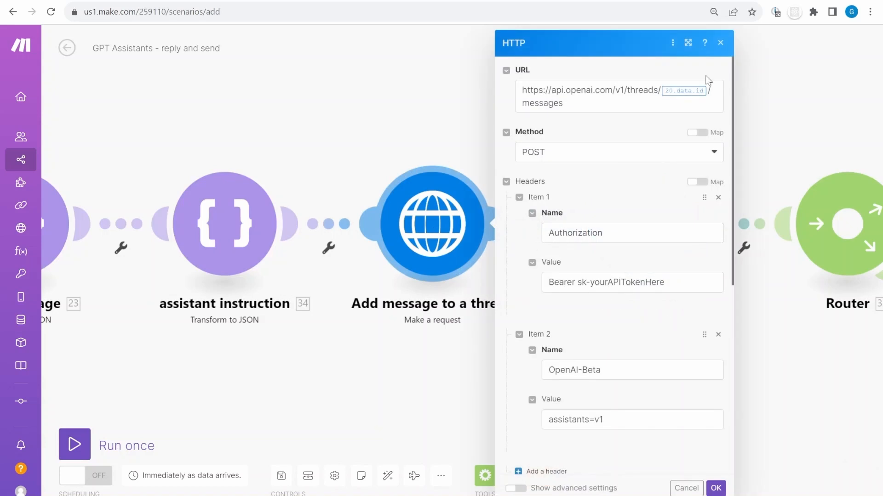
left_click(598, 90)
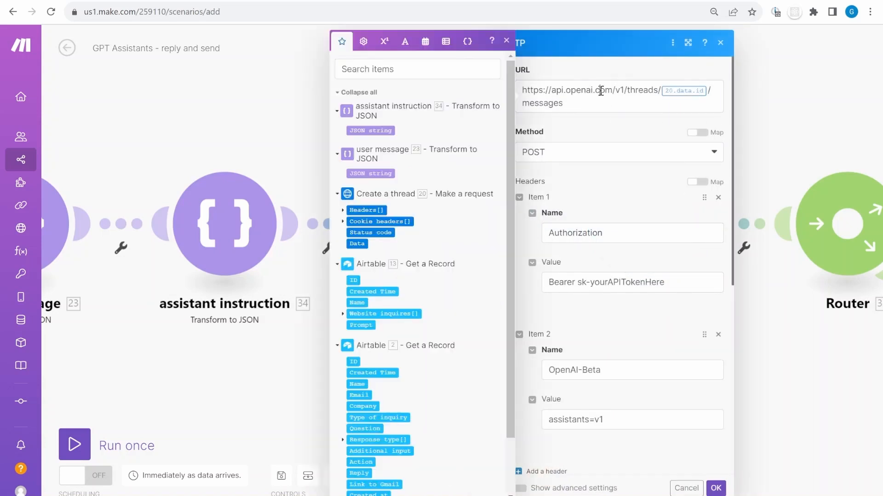
left_click_drag(603, 106, 539, 92)
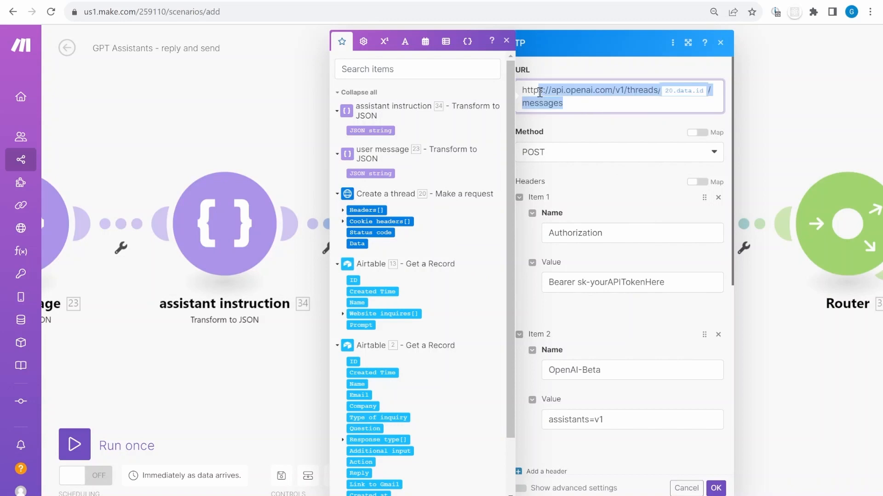
scroll(632, 115, "down", 8)
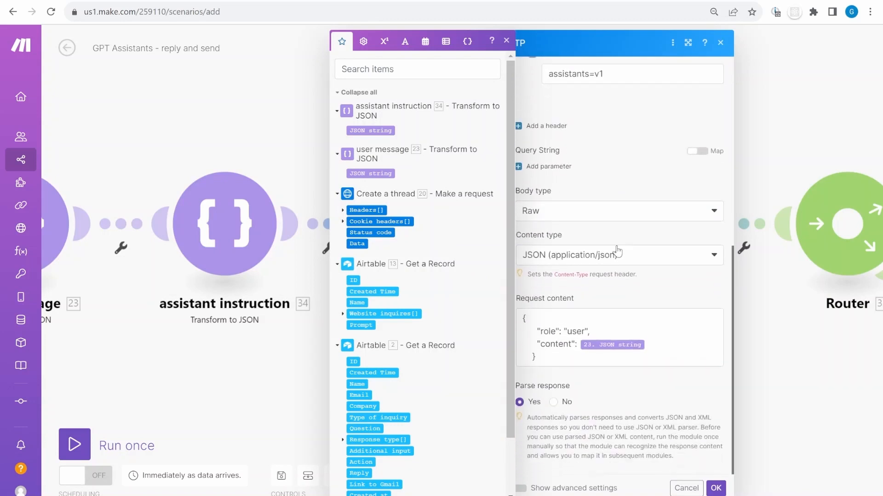
left_click(593, 327)
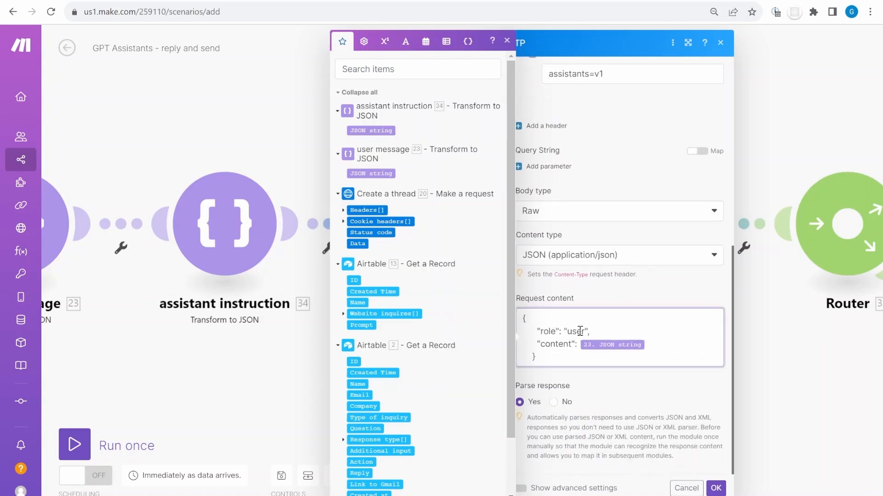
double_click(569, 344)
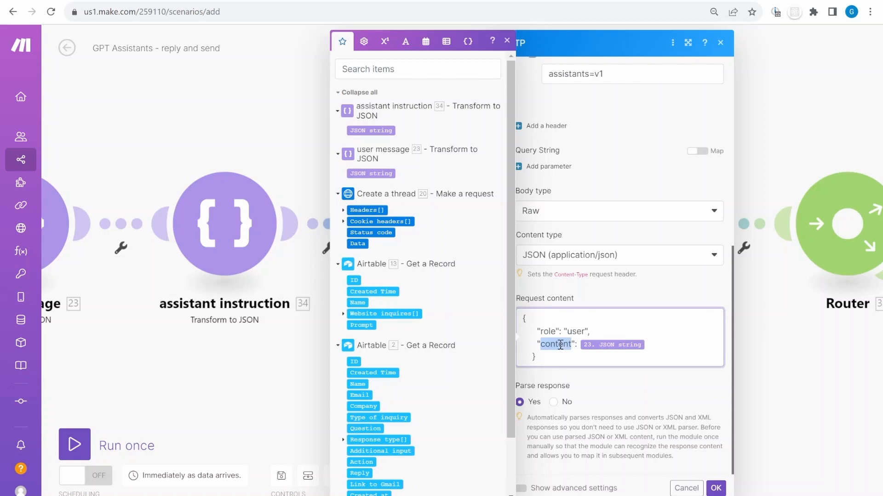
left_click(645, 344)
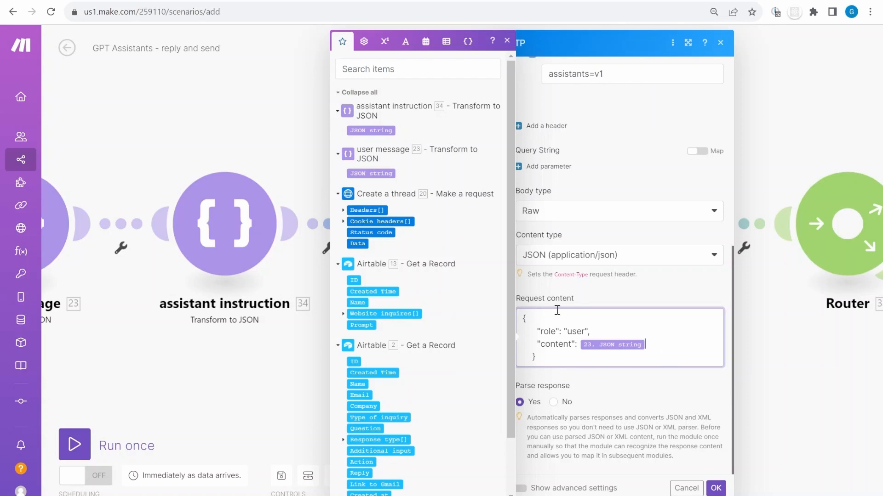
left_click_drag(558, 365, 522, 317)
scroll(599, 197, "up", 8)
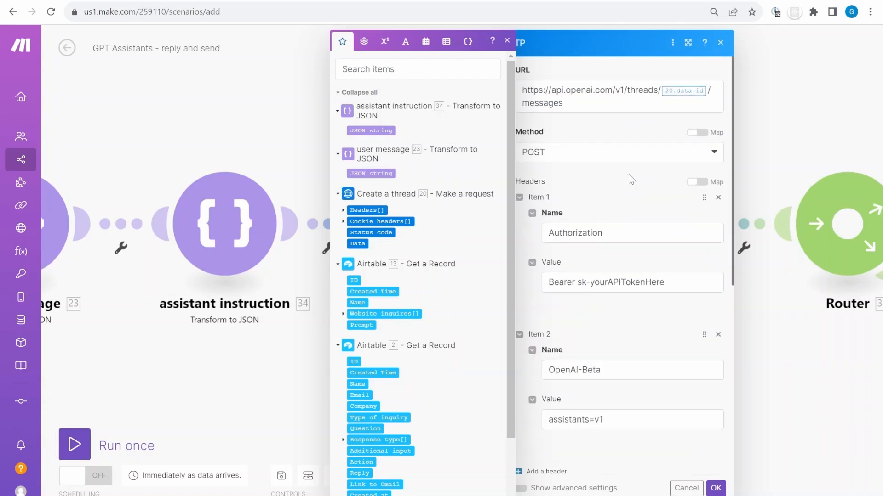
left_click(715, 490)
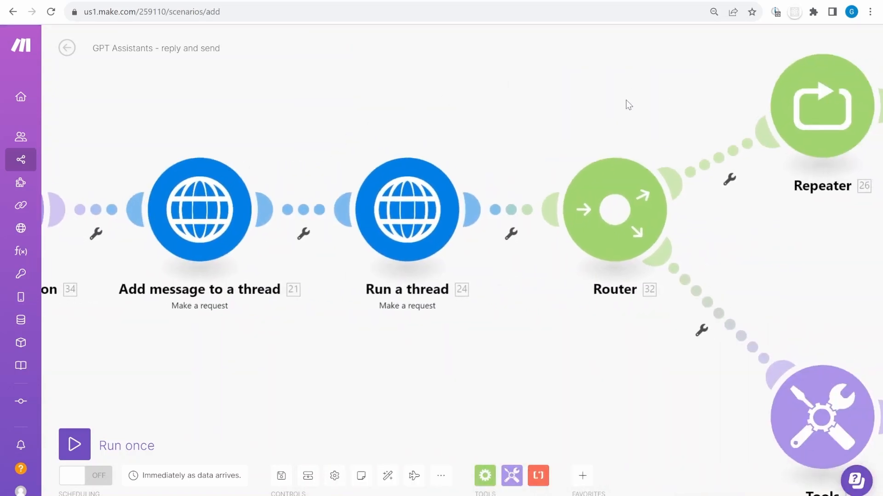
Open the Run a thread request and review its runs endpoint URL
left_click(411, 217)
left_click(598, 104)
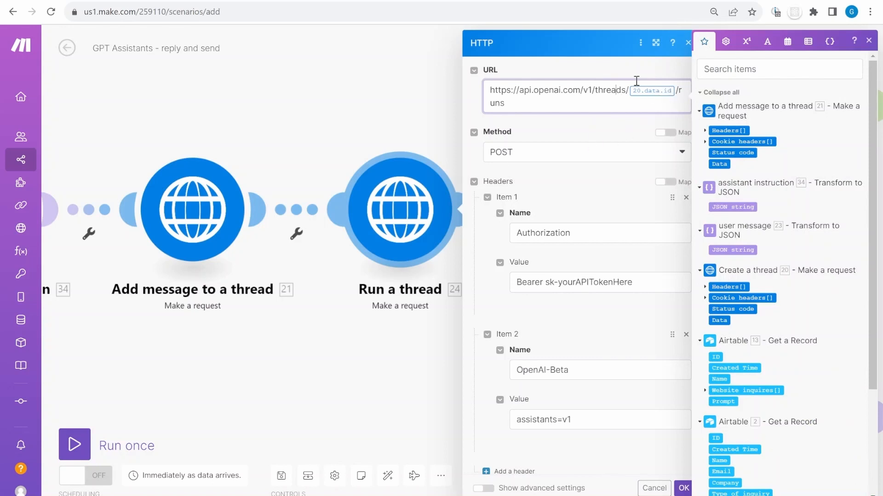
scroll(634, 211, "down", 7)
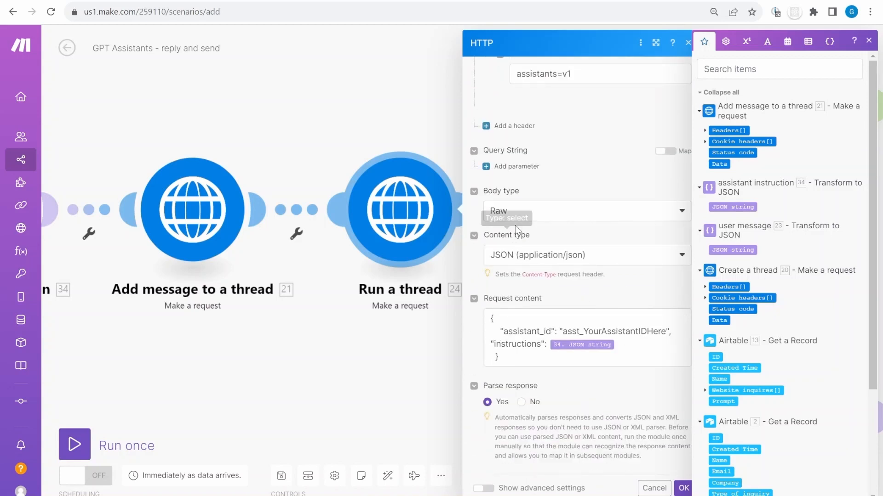
scroll(541, 271, "up", 3)
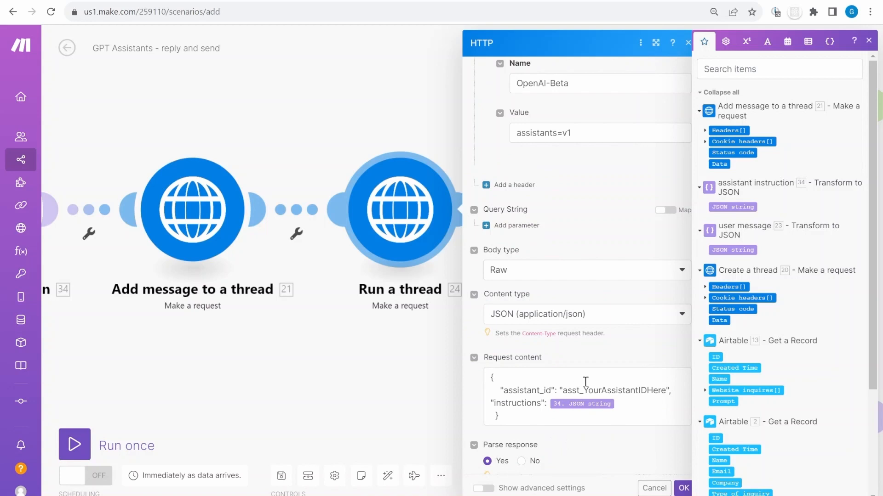
Replace asst_YourAssistantIDHere in the request body with the OpenAI Playground assistant ID, then save
left_click(524, 394)
double_click(629, 391)
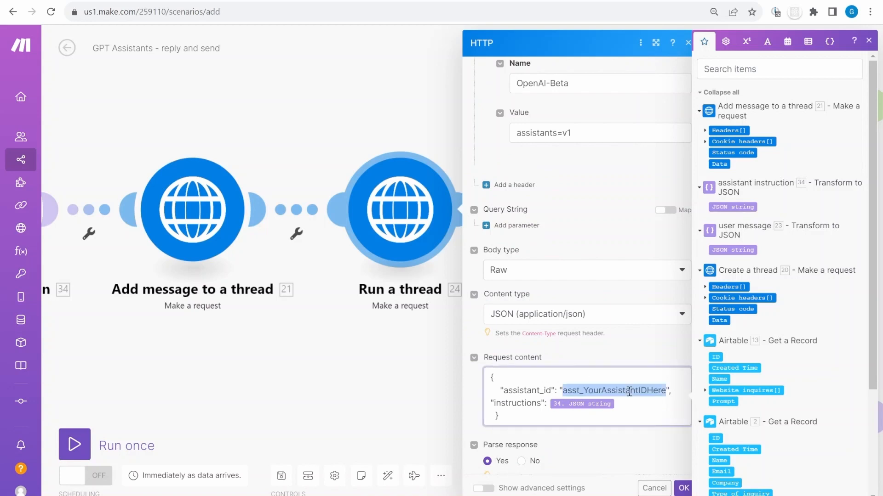
left_click(585, 3)
double_click(106, 148)
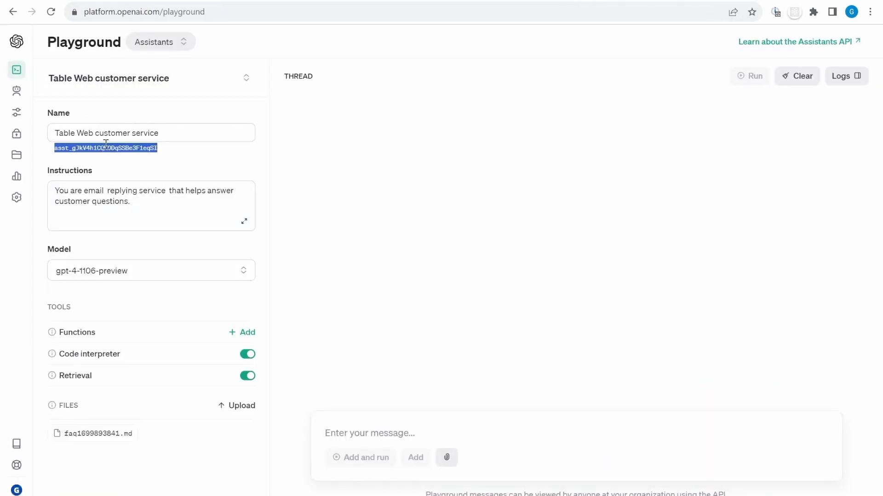
key("alt+Tab")
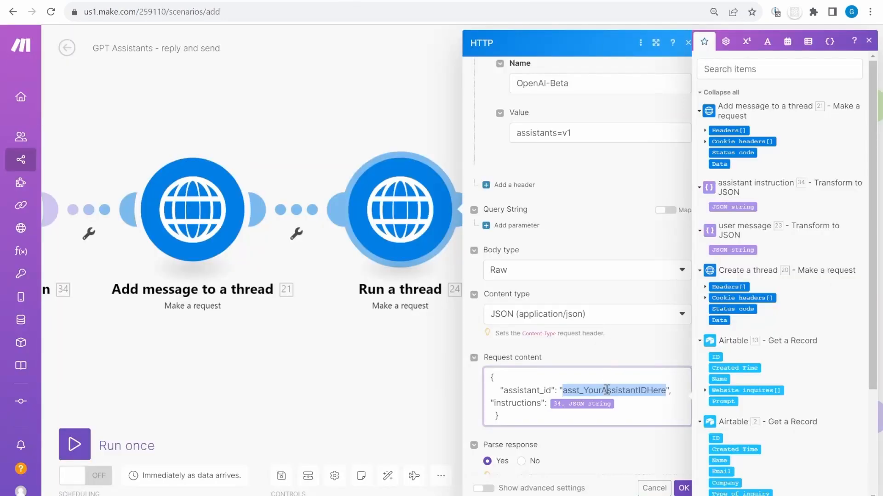
type("asst_gJkV4h1CQKODqSSBe3F1eqSI")
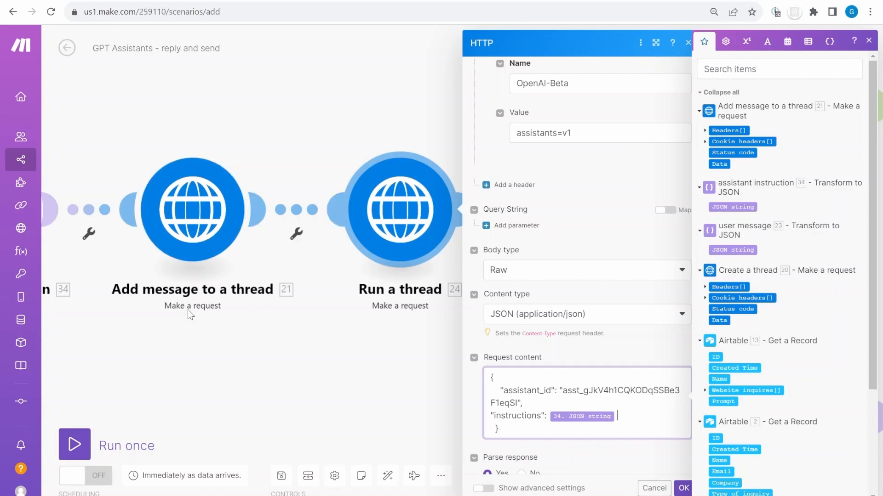
scroll(189, 314, "left", 5)
scroll(148, 255, "right", 6)
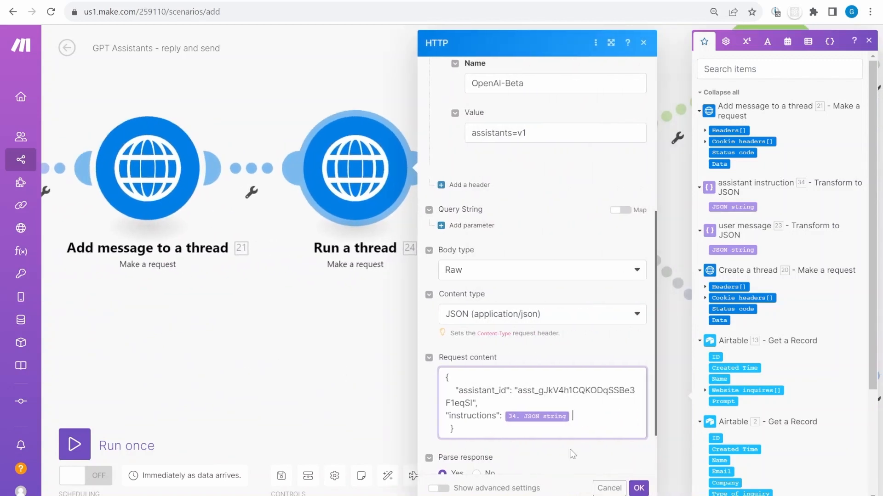
left_click(609, 1)
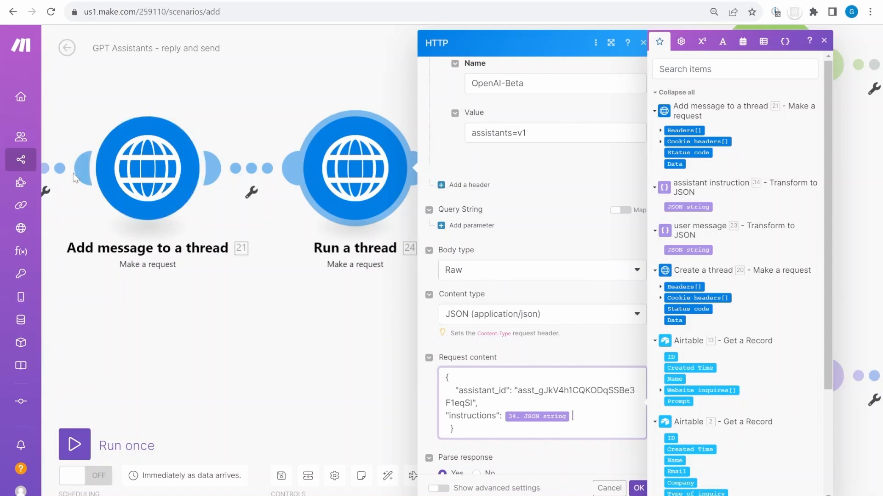
scroll(597, 413, "down", 2)
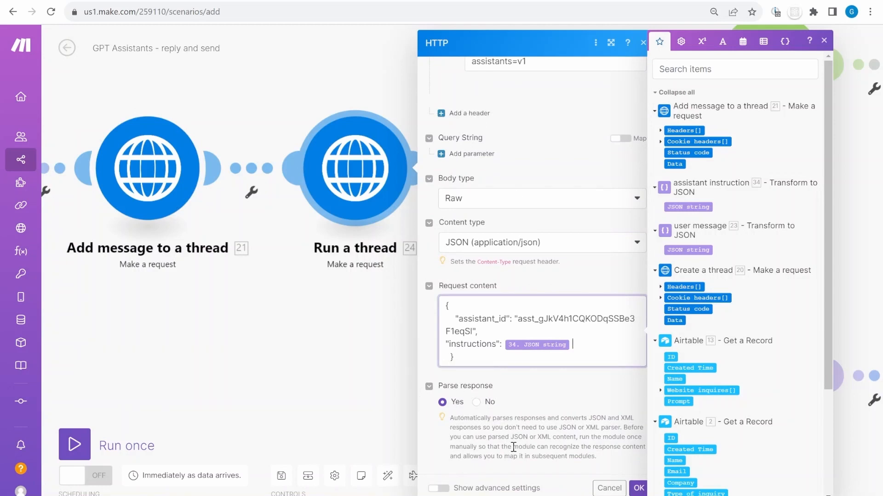
left_click(639, 488)
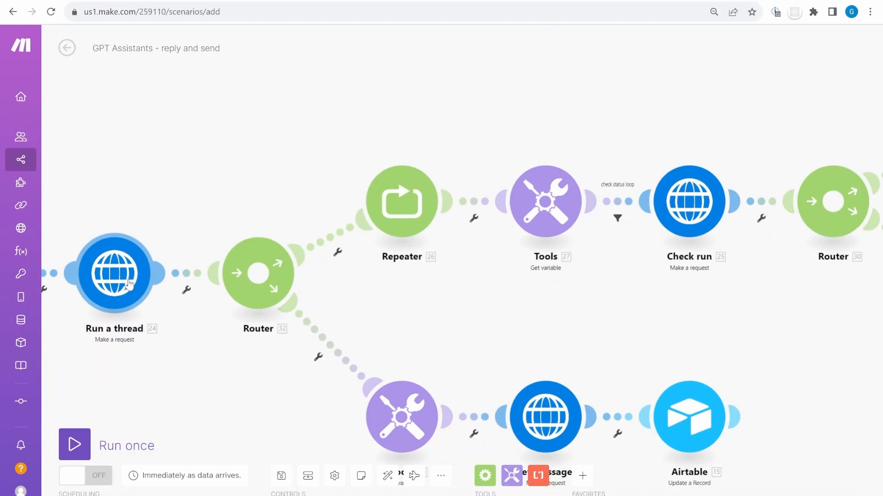
Glance at Check run's settings, then pan to show the Router's complete and in progress branches
scroll(780, 295, "up", 2)
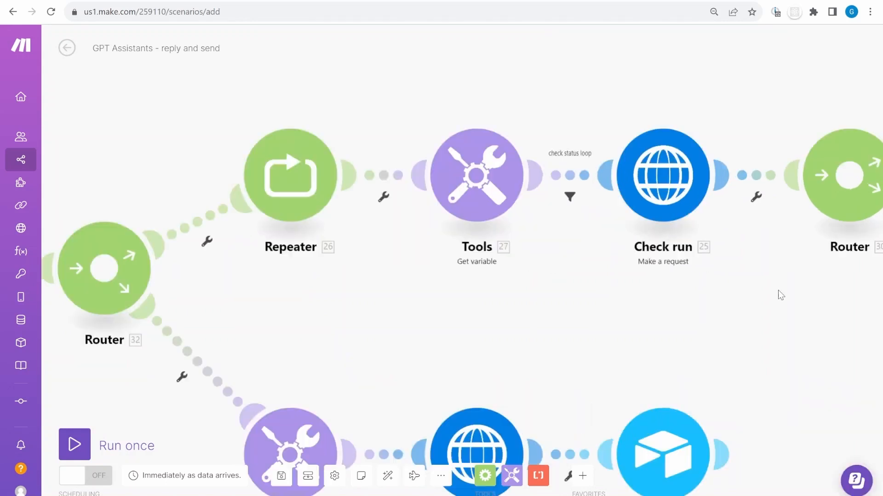
left_click(663, 175)
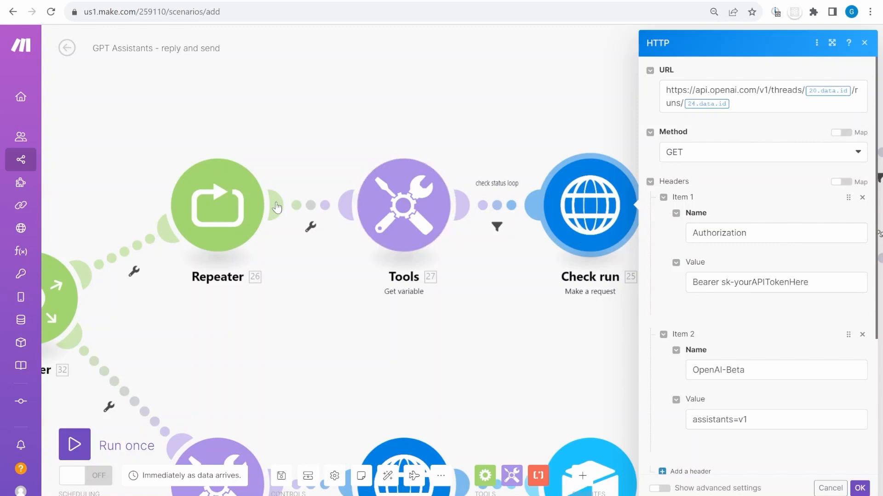
left_click(312, 86)
left_click_drag(623, 132, 453, 161)
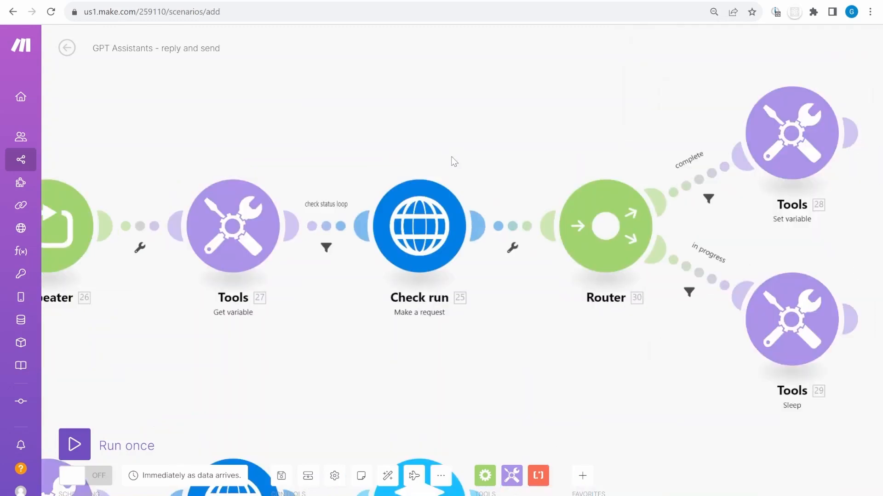
scroll(453, 161, "down", 2)
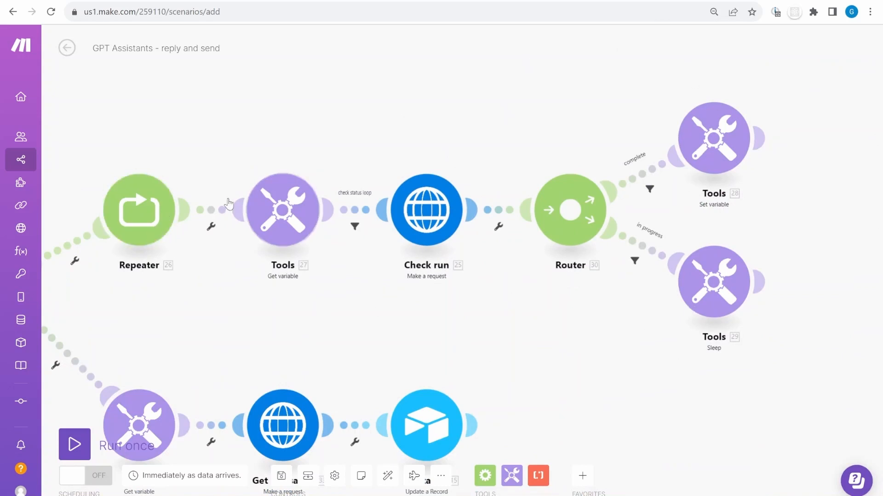
scroll(317, 285, "up", 2)
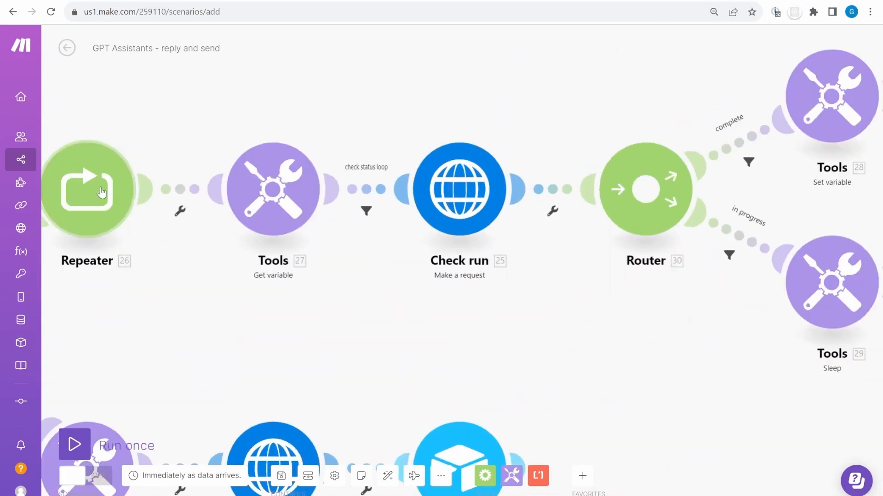
left_click(90, 195)
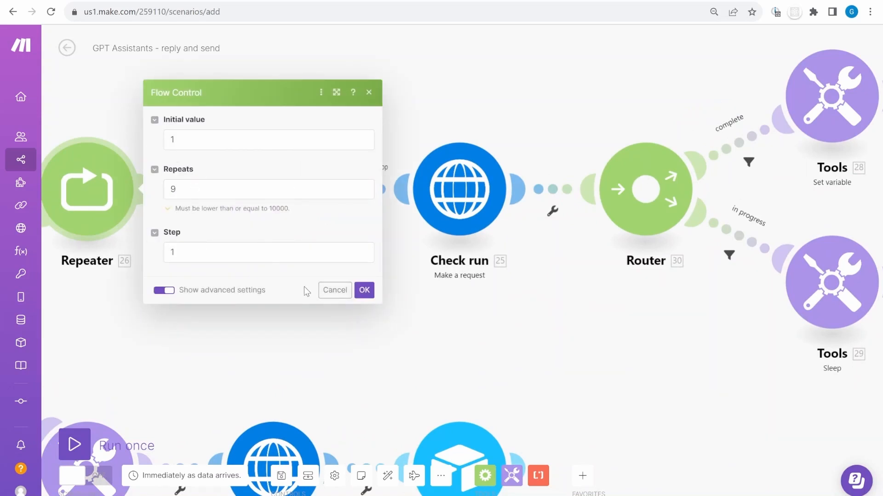
left_click(335, 290)
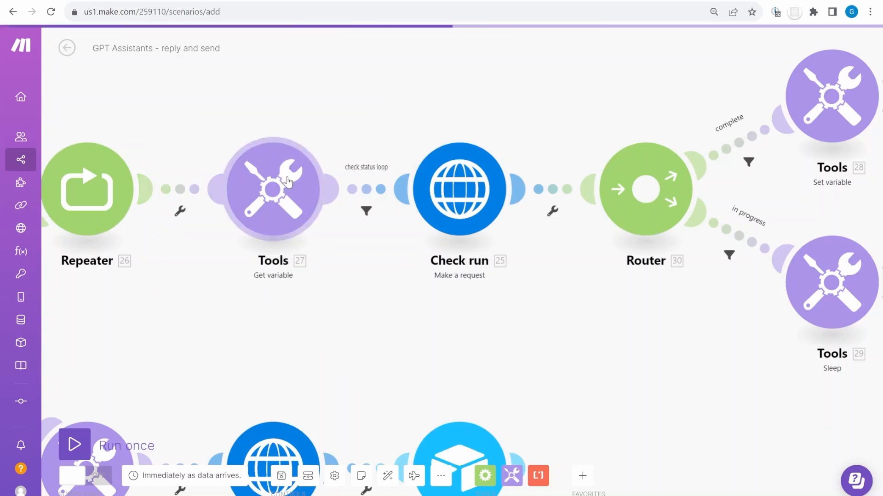
left_click(380, 189)
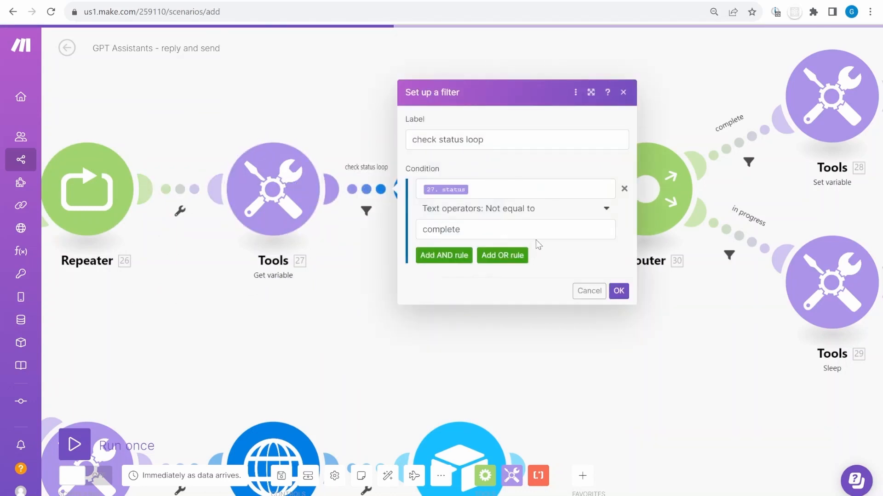
left_click(619, 291)
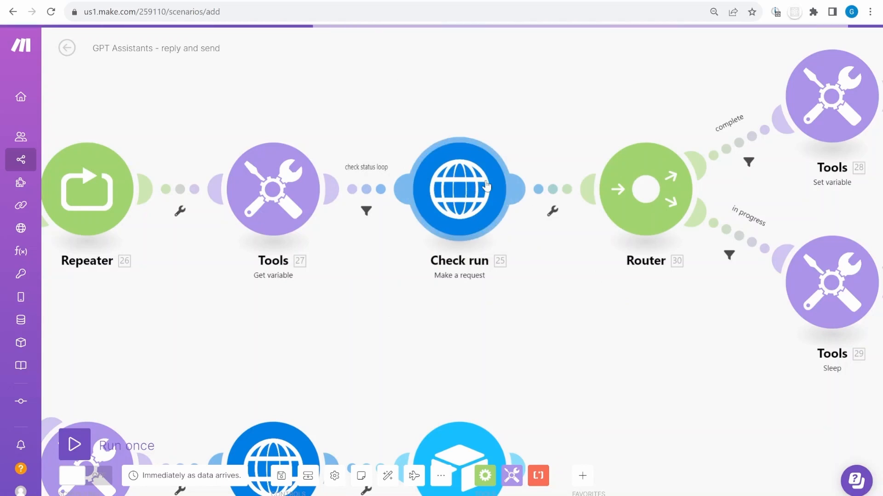
left_click_drag(574, 314, 450, 329)
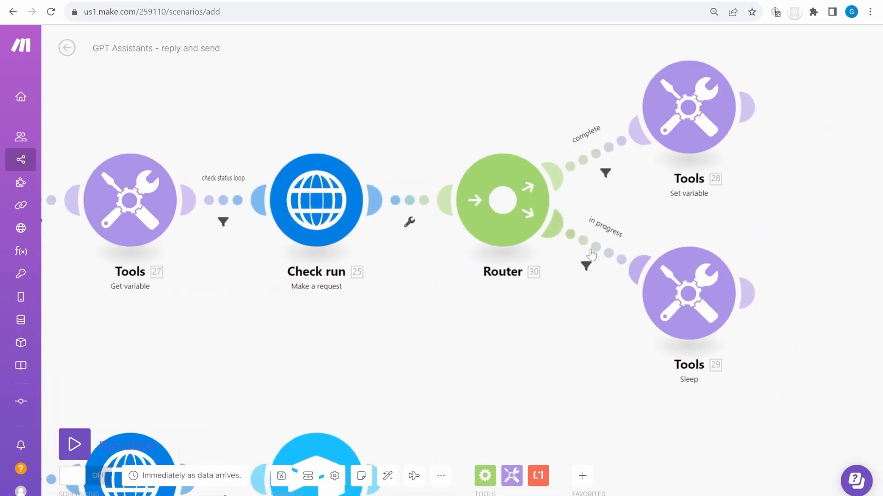
left_click(592, 255)
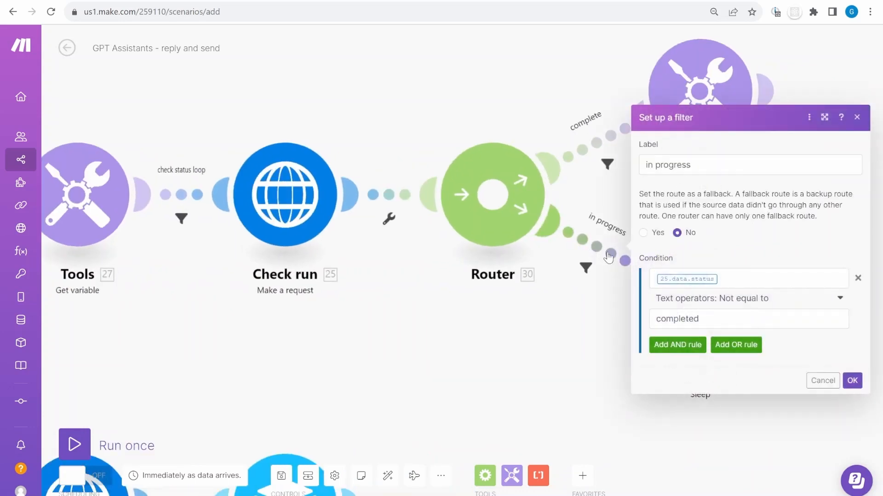
left_click(746, 279)
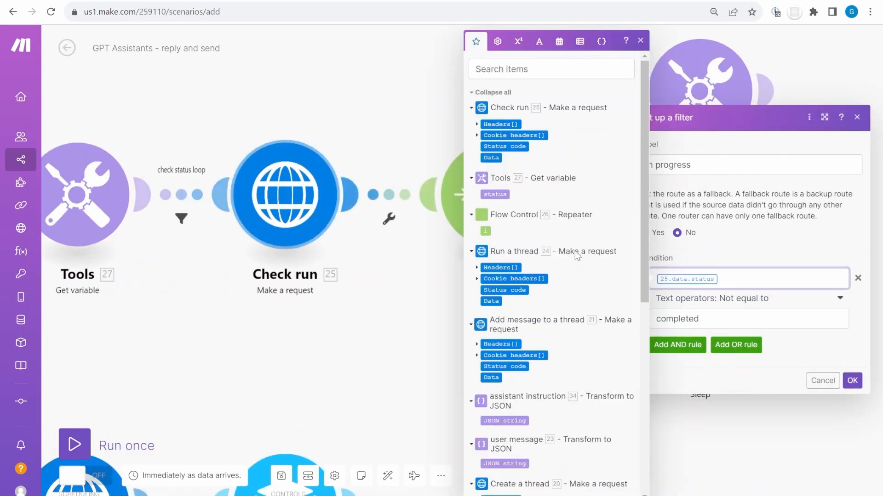
left_click(854, 381)
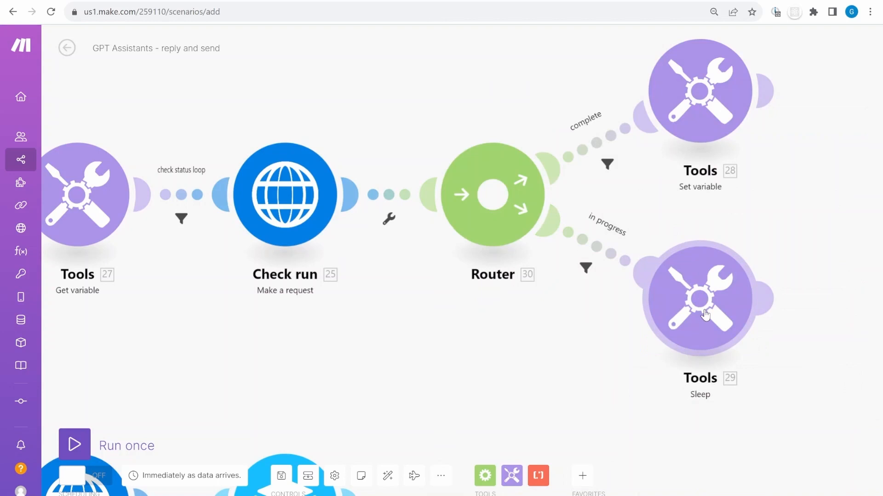
left_click(720, 316)
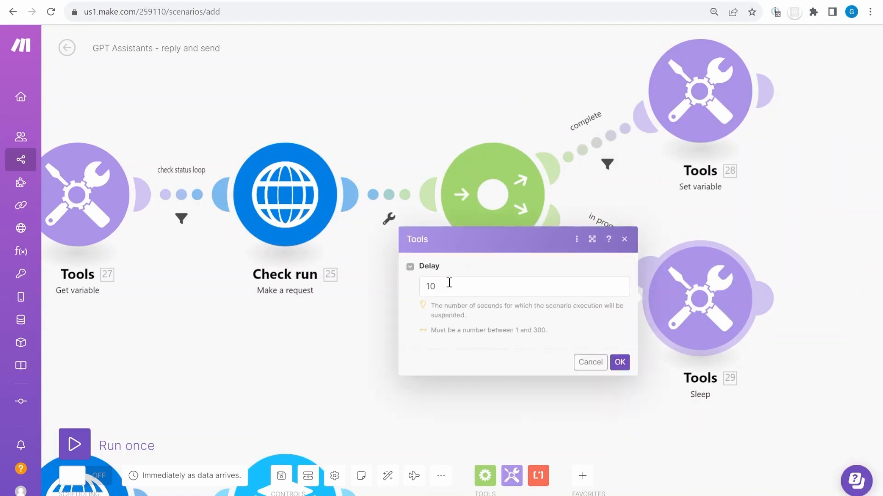
left_click(620, 362)
scroll(339, 335, "left", 4)
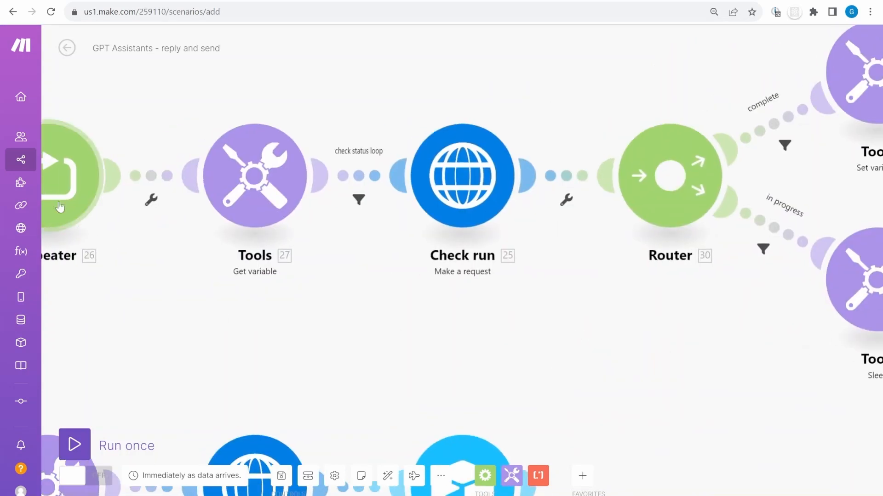
scroll(544, 343, "right", 5)
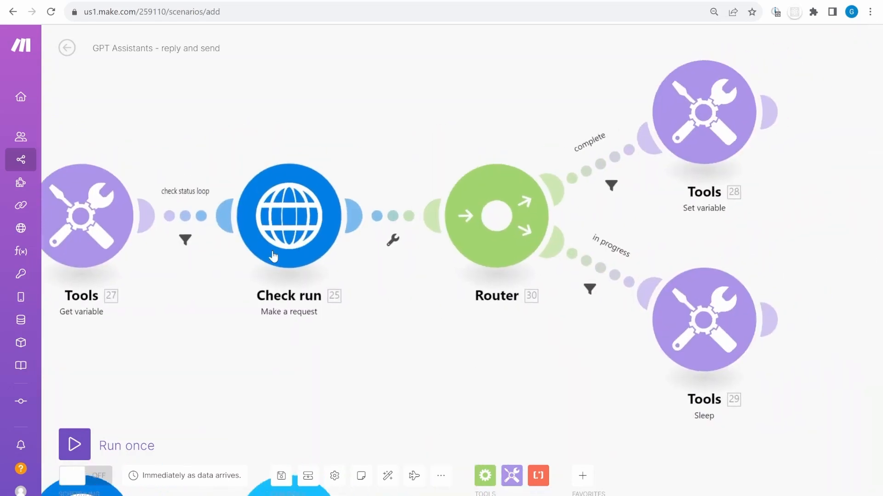
left_click(745, 123)
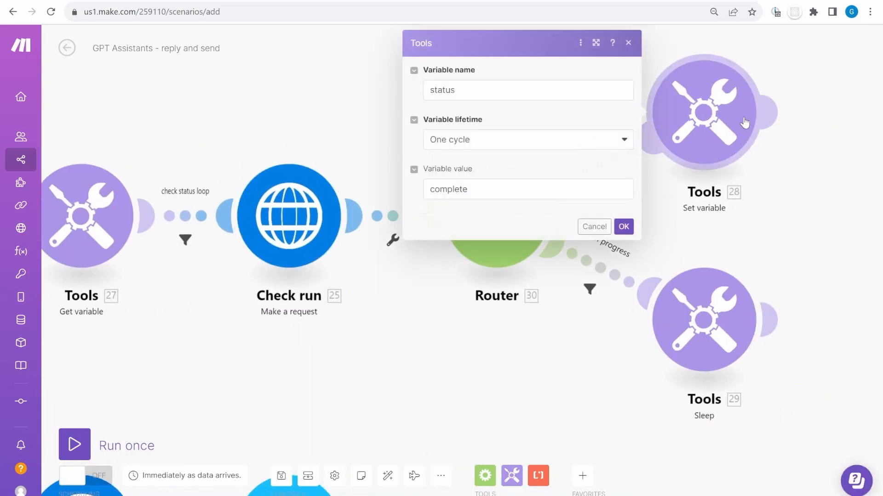
left_click(482, 189)
left_click(623, 226)
scroll(198, 254, "left", 4)
scroll(199, 255, "left", 5)
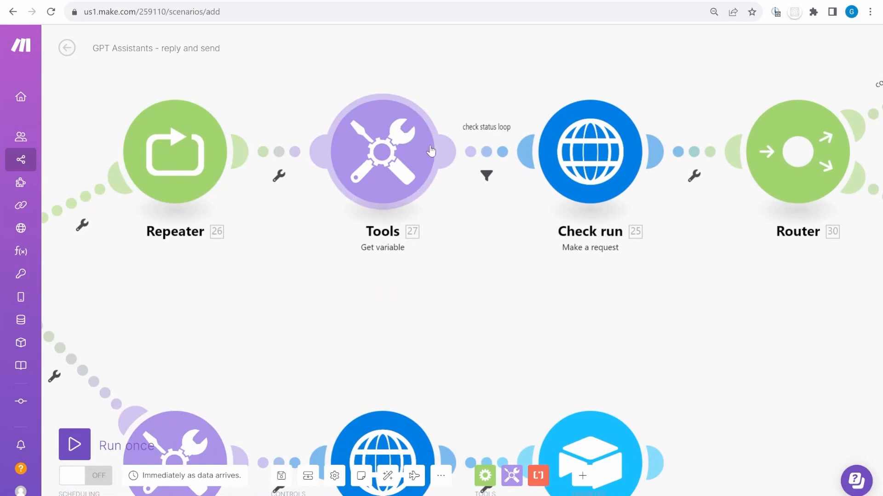
left_click(487, 152)
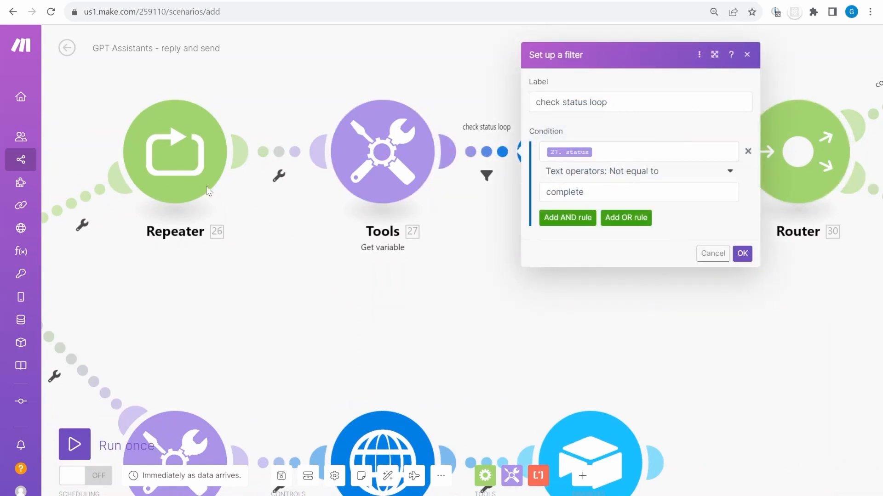
left_click(415, 309)
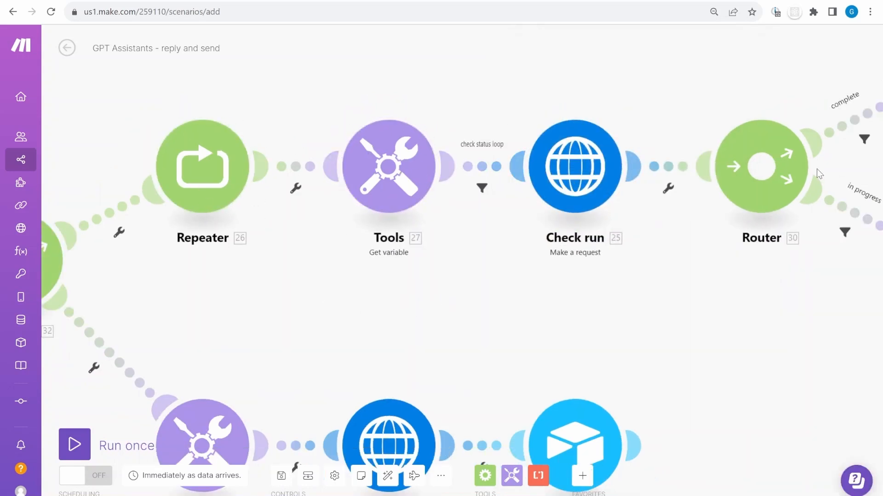
Pan to Router 32's lower branch and inspect the Tools 31 Get variable settings
scroll(496, 260, "down", 2)
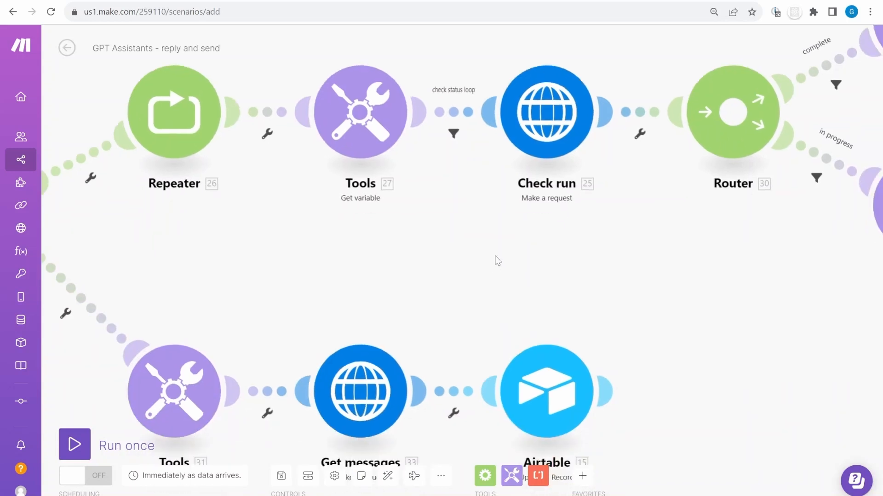
left_click_drag(186, 250, 342, 236)
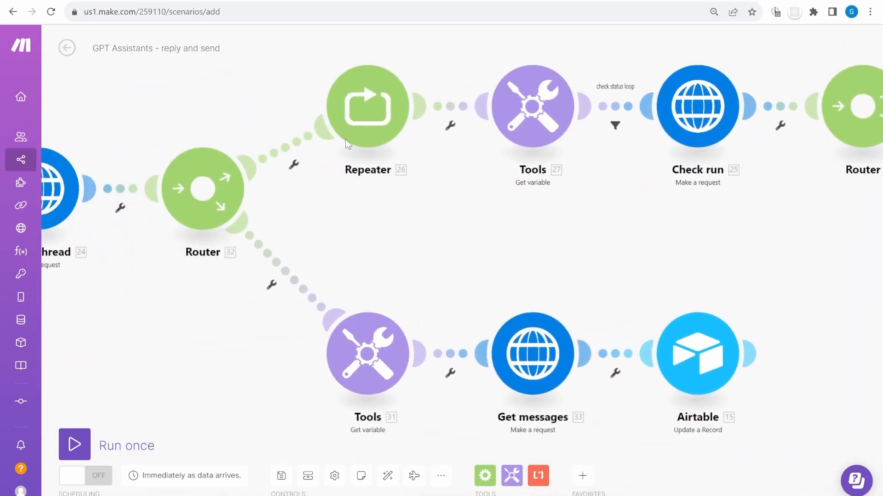
left_click(372, 368)
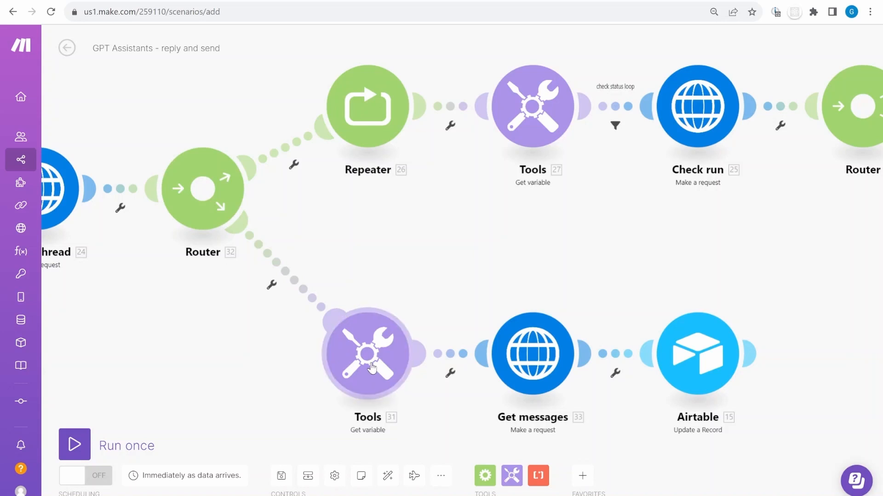
left_click(638, 398)
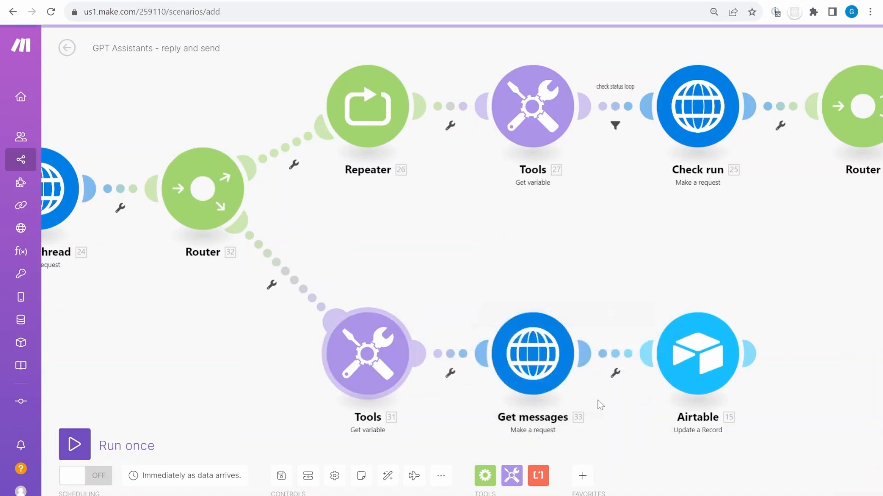
scroll(597, 403, "up", 3)
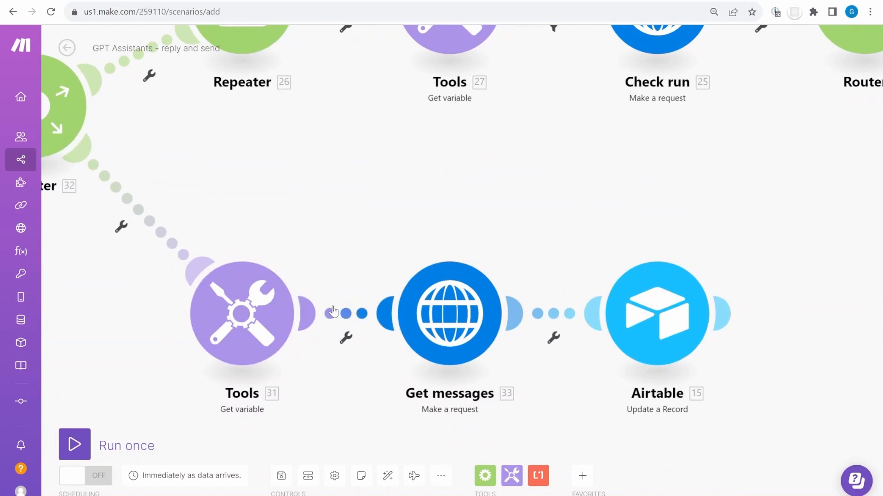
Add a filter labelled complete so Get messages runs only when 31. status equals complete
left_click(333, 312)
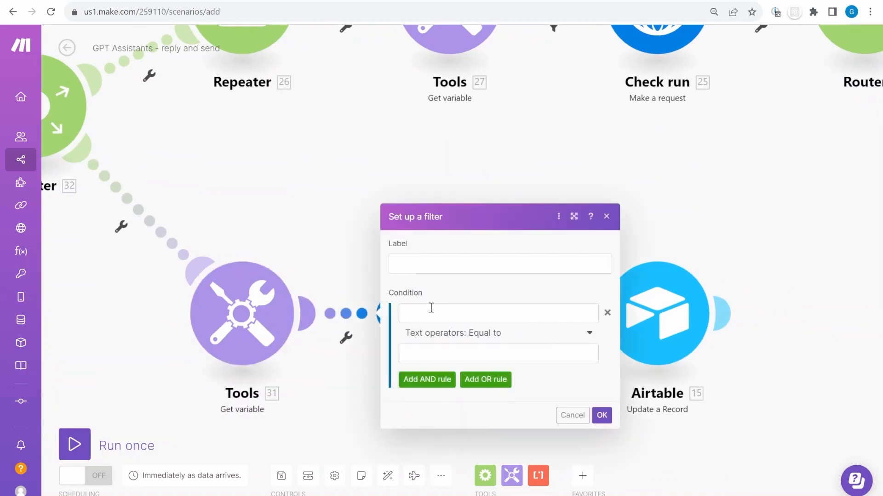
left_click(430, 314)
left_click(630, 124)
left_click(412, 354)
type("complete")
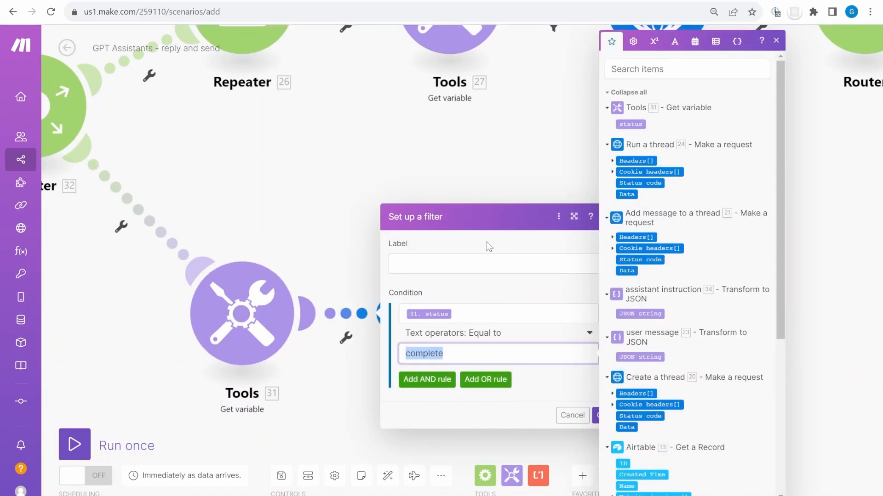
left_click(462, 265)
type("complete")
left_click(608, 417)
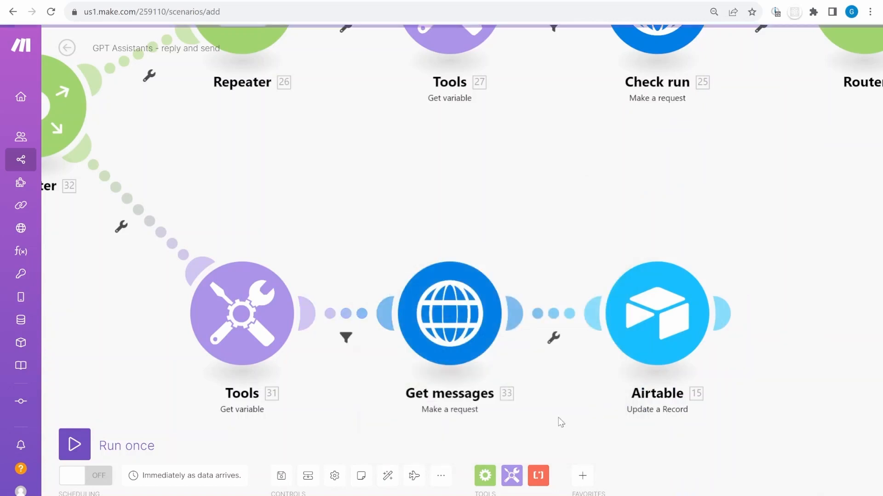
Bring the loop row into view and open the Get messages request settings
left_click_drag(567, 188, 443, 310)
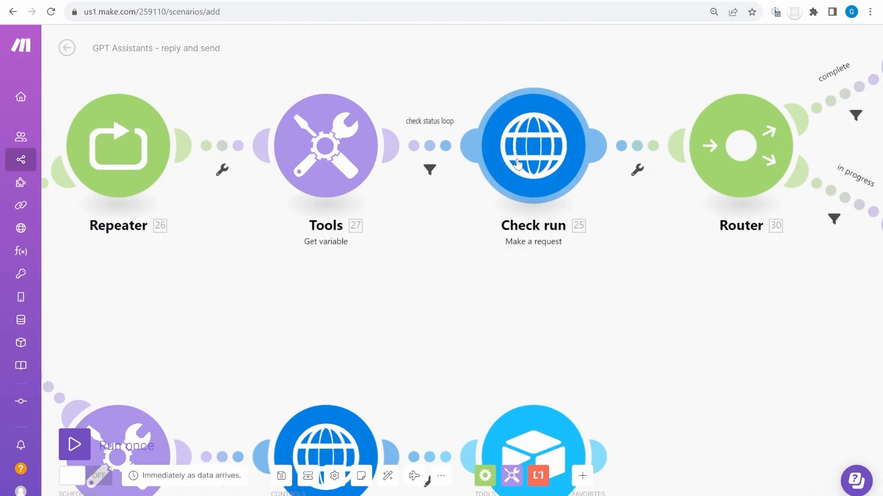
scroll(517, 164, "down", 5)
left_click(411, 292)
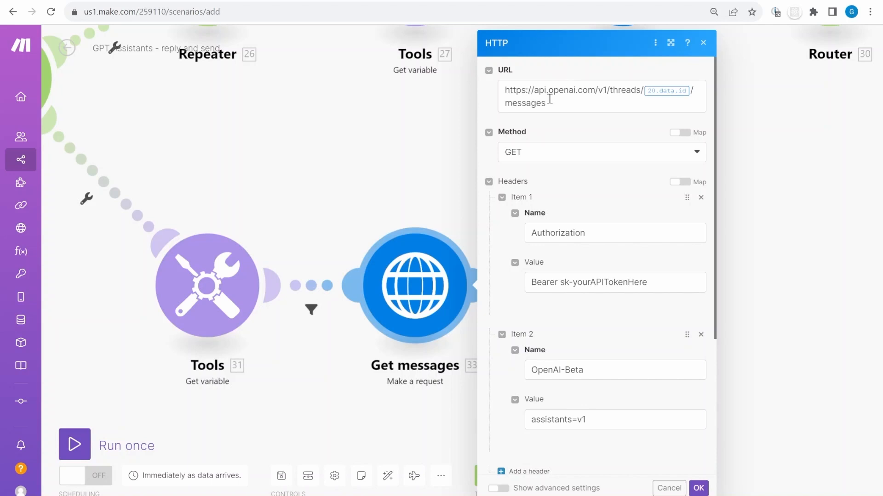
Verify Get messages is a GET to the thread messages URL with the OpenAI-Beta header, then confirm
left_click_drag(566, 106, 505, 89)
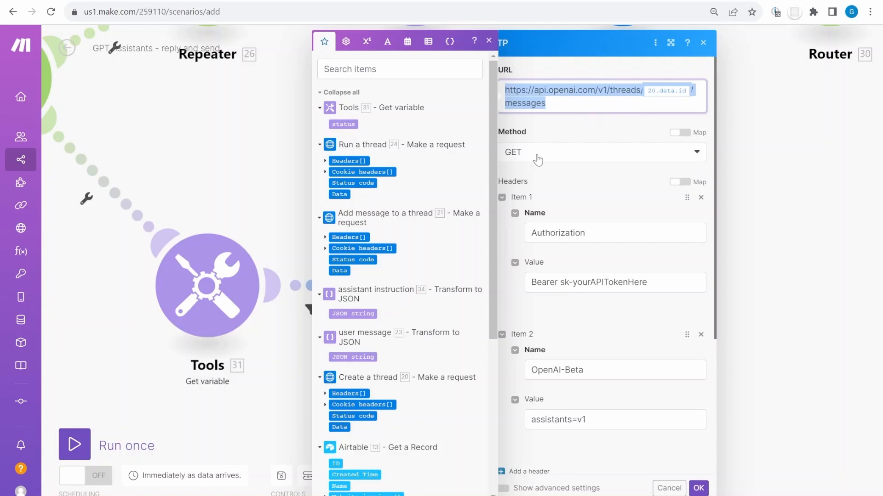
left_click(593, 94)
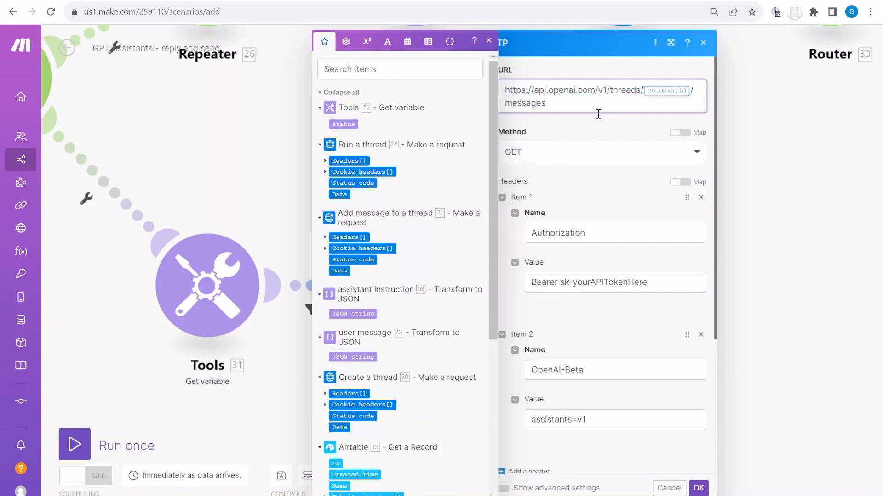
scroll(595, 118, "down", 4)
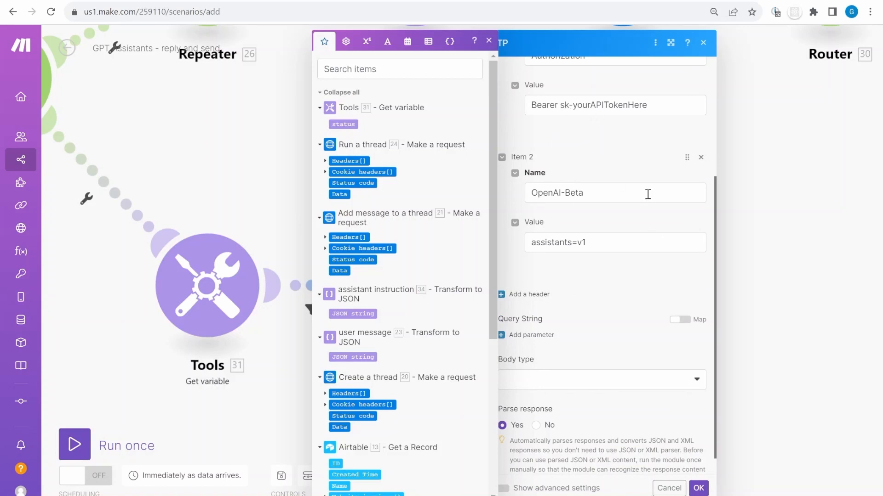
left_click_drag(648, 194, 512, 193)
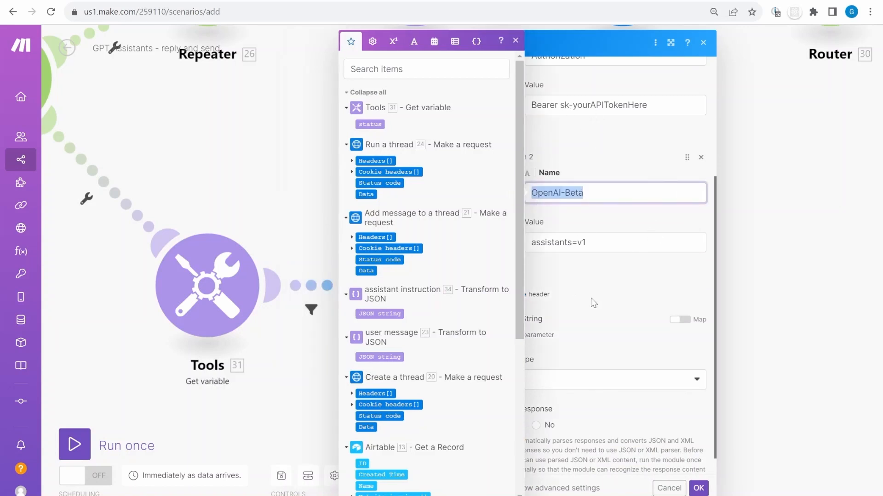
scroll(592, 300, "down", 1)
left_click(698, 488)
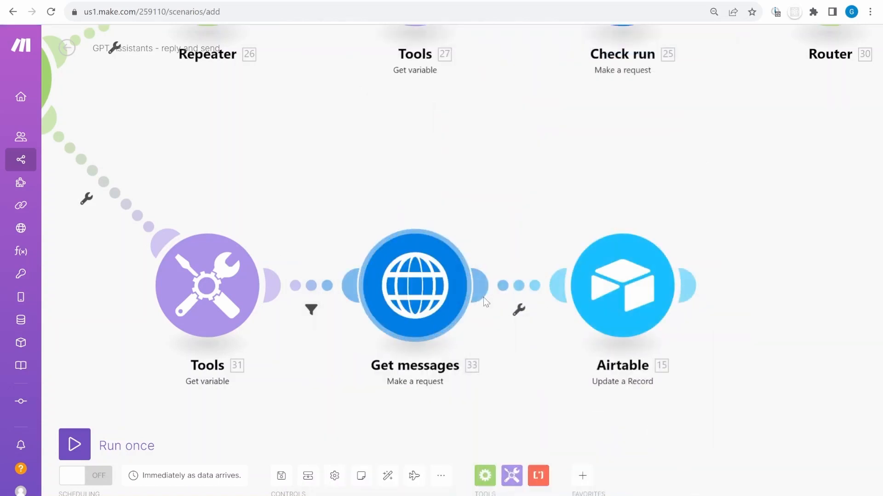
Map 33.Data[]:content[]:text.value into Reply, set Action to Reply ready, and confirm the update
left_click_drag(504, 359, 411, 295)
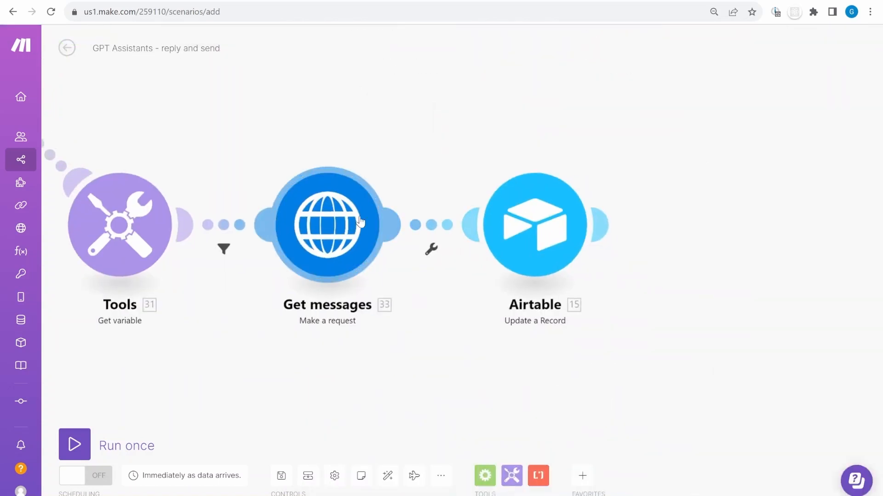
left_click(535, 225)
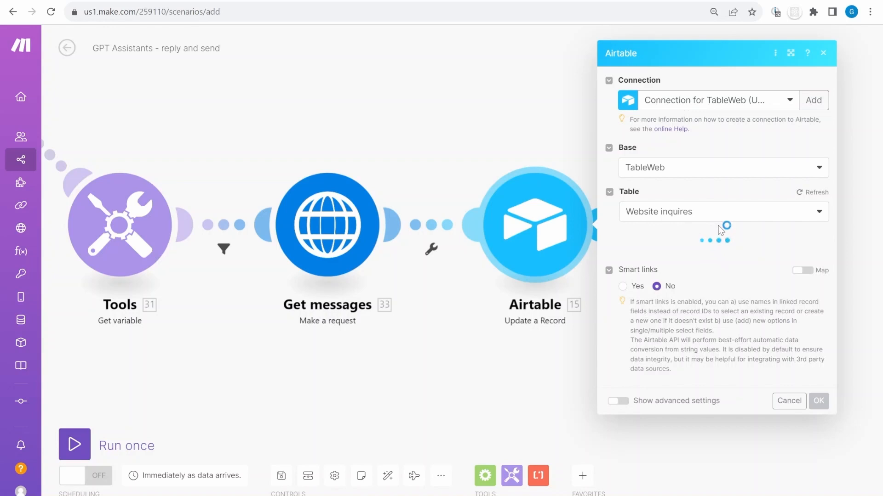
scroll(721, 243, "down", 8)
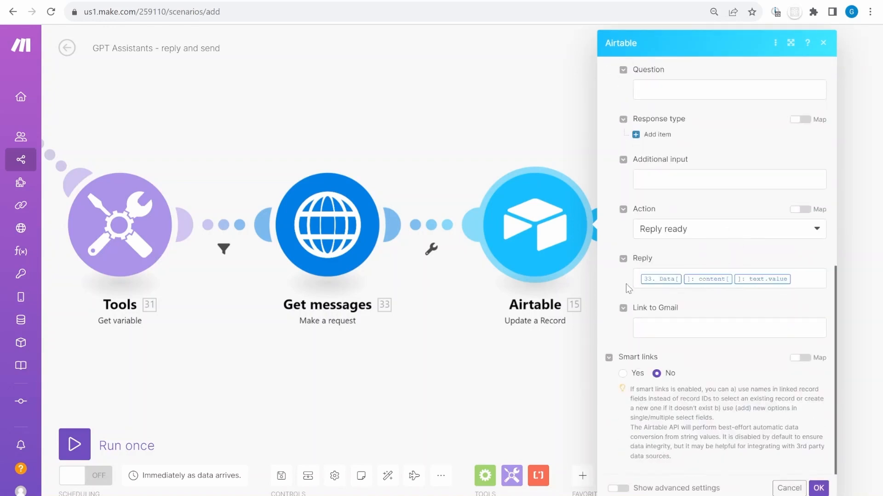
left_click(807, 284)
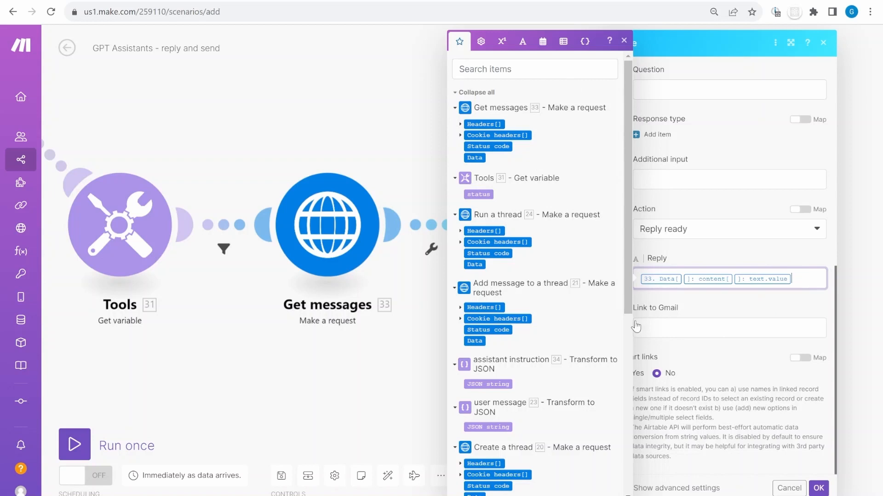
left_click(817, 489)
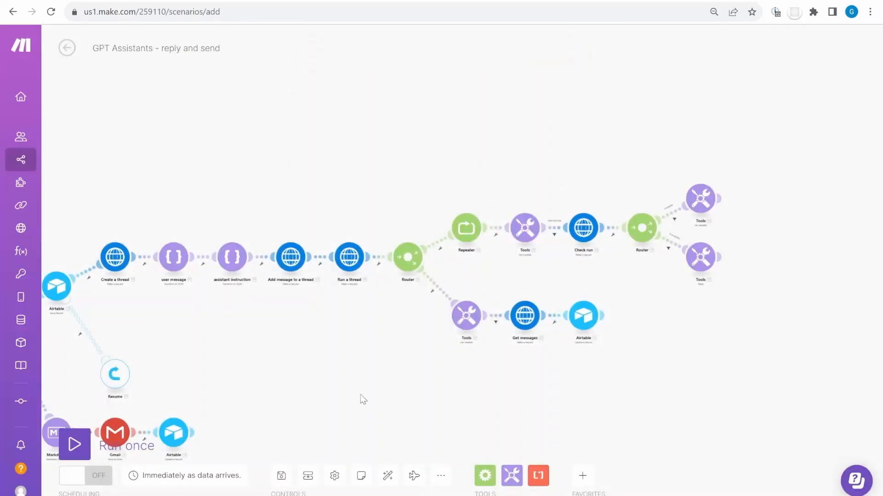
Try saving the scenario and dismiss the 'Account doesn't exist' Google connection error
left_click(282, 476)
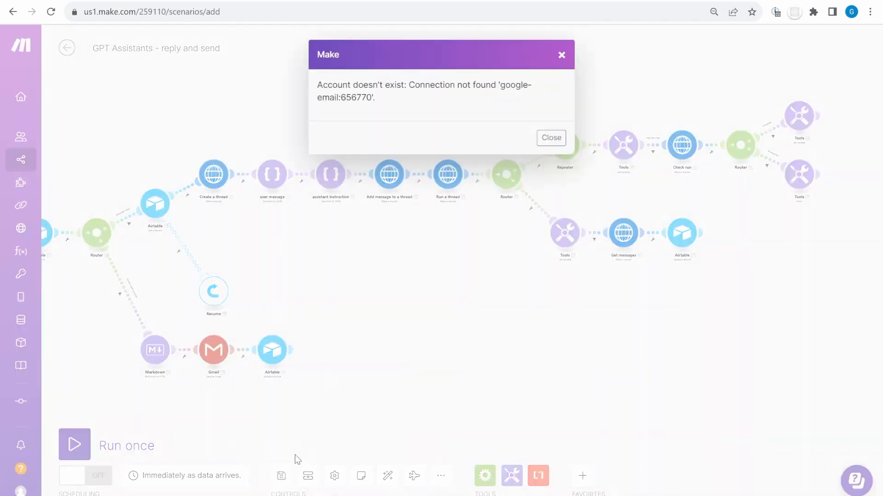
left_click_drag(464, 84, 556, 101)
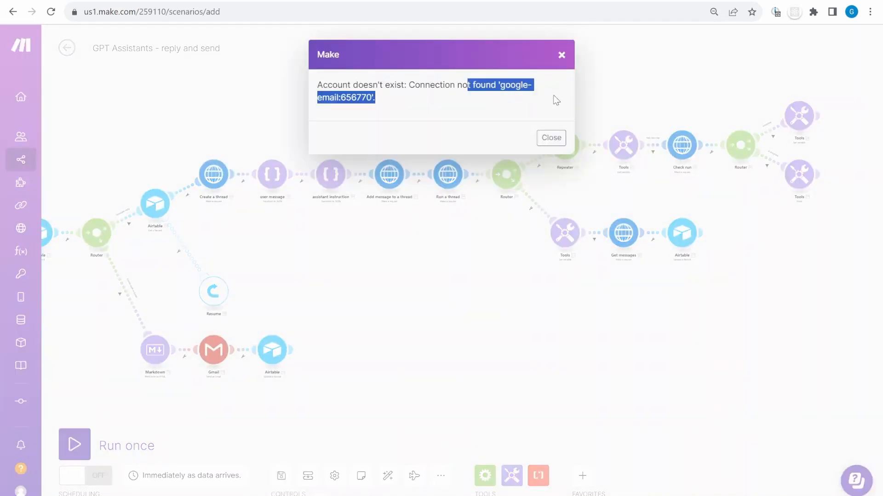
left_click(551, 137)
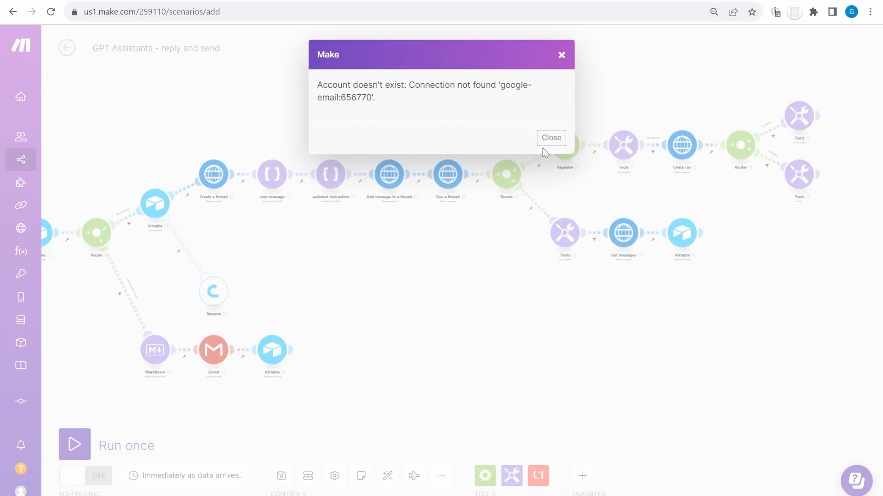
left_click(551, 137)
Center the Router's lower branch with the Markdown, Gmail and Airtable update steps
scroll(421, 258, "up", 3)
left_click_drag(356, 298, 686, 216)
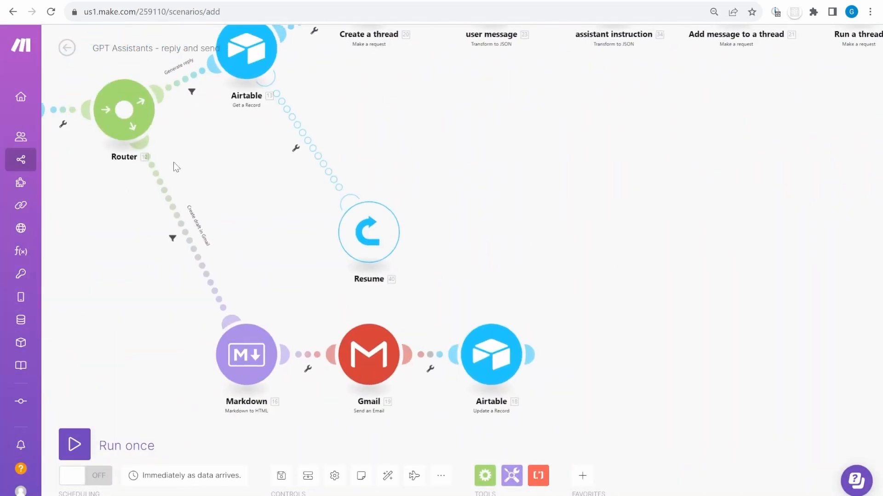
scroll(282, 255, "up", 2)
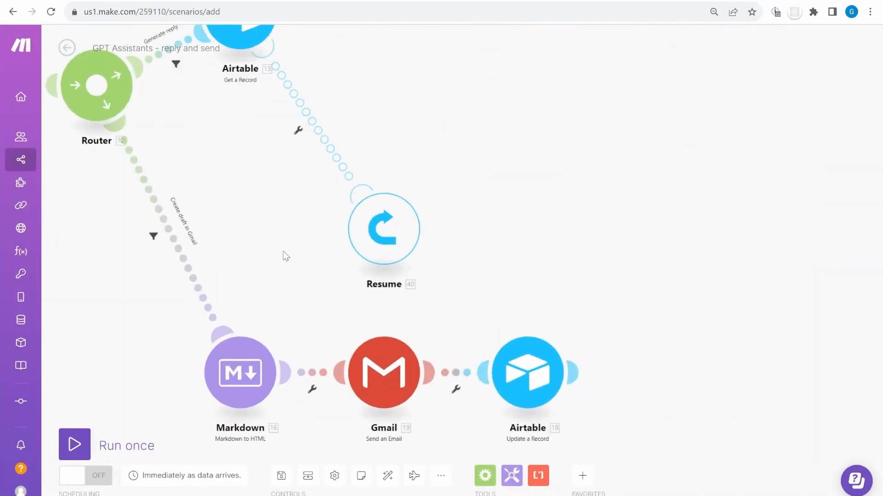
left_click_drag(282, 255, 283, 144)
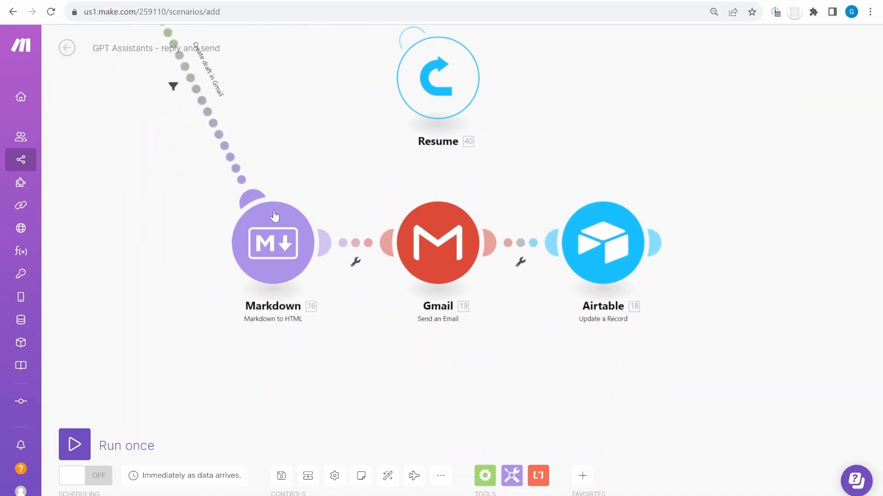
left_click(281, 250)
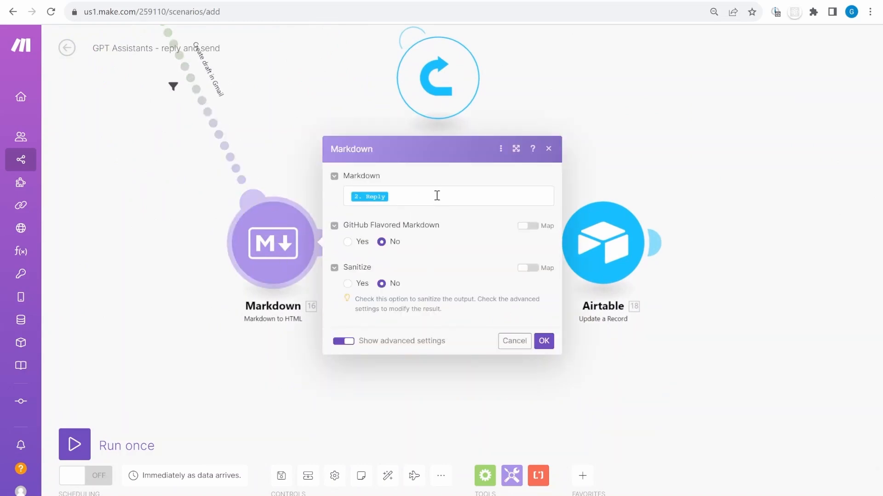
left_click(435, 195)
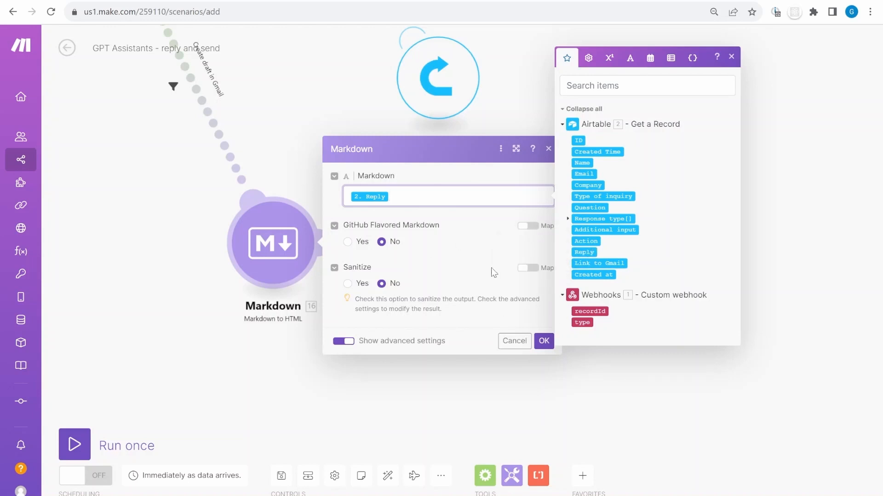
left_click(414, 248)
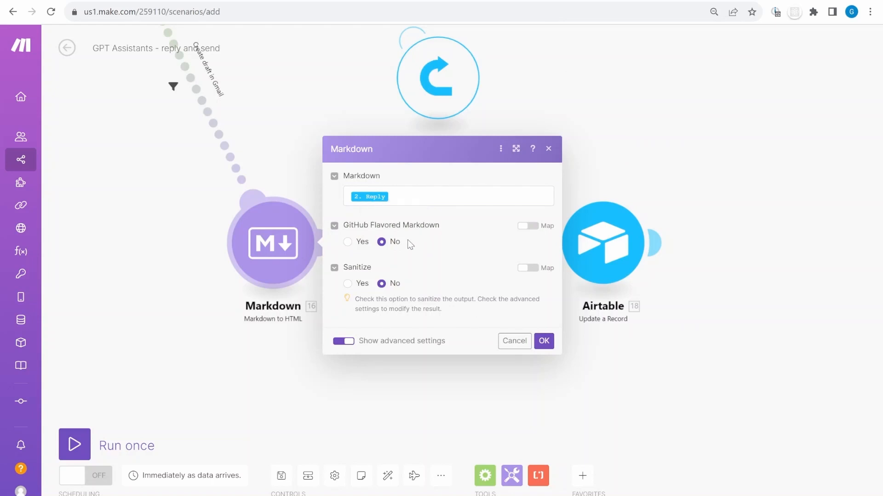
left_click(408, 241)
left_click(547, 342)
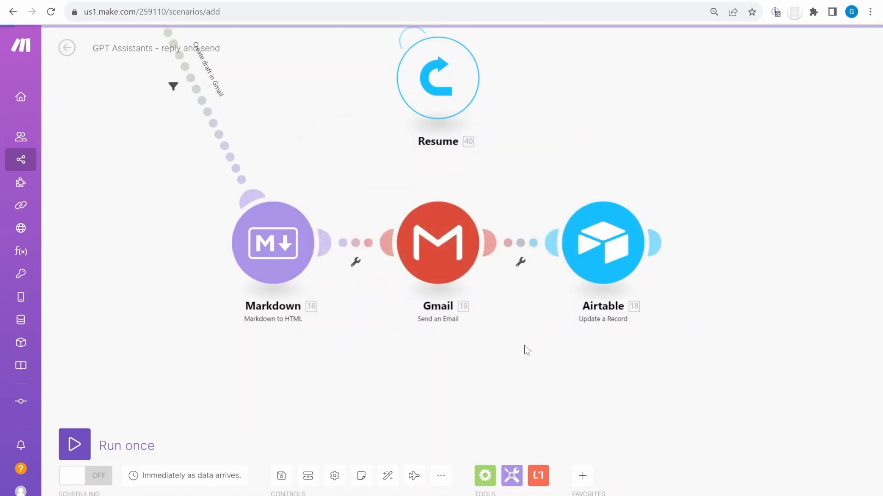
left_click_drag(524, 349, 366, 378)
Create and authorize a new Google connection for the Gmail Send an Email step
left_click(279, 293)
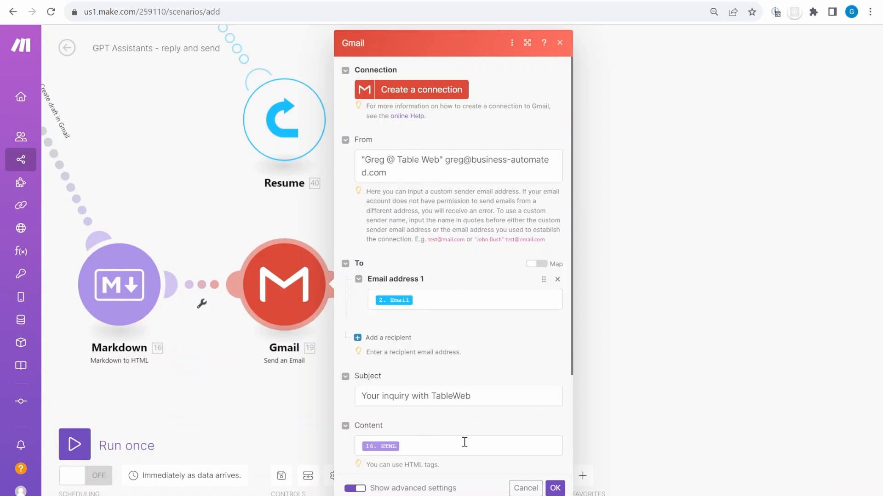
scroll(465, 443, "down", 3)
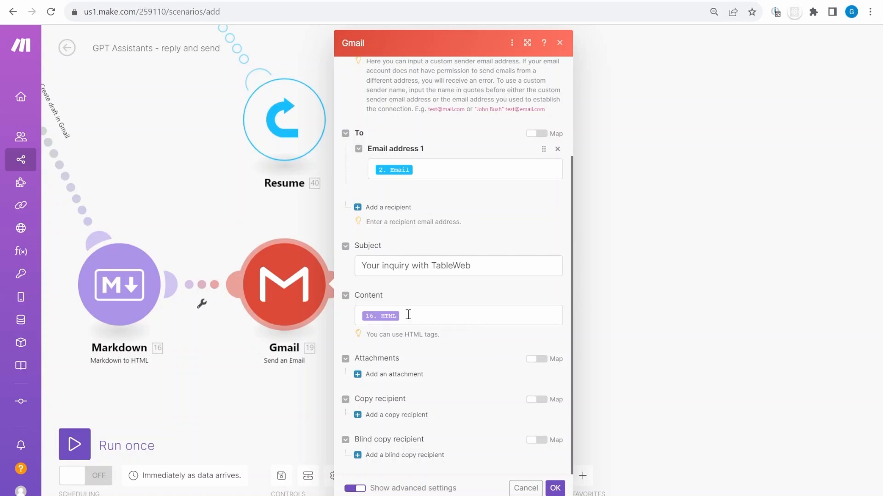
scroll(404, 353, "up", 3)
scroll(418, 137, "up", 1)
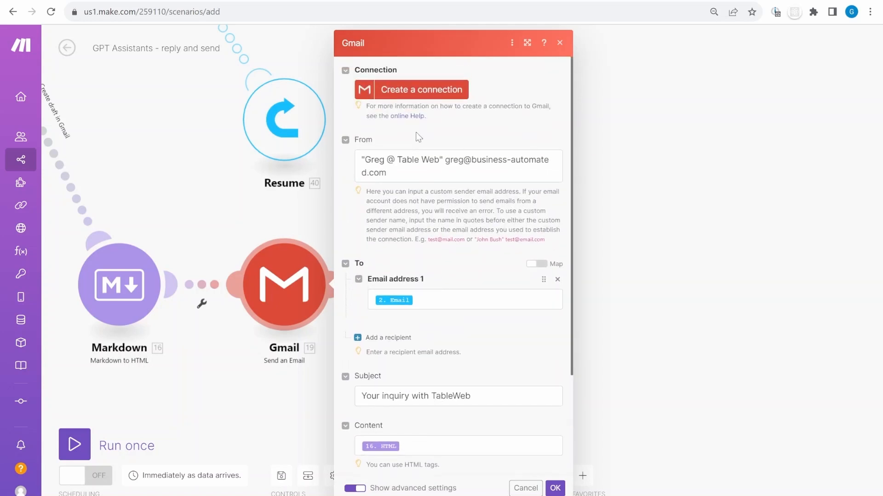
left_click(423, 91)
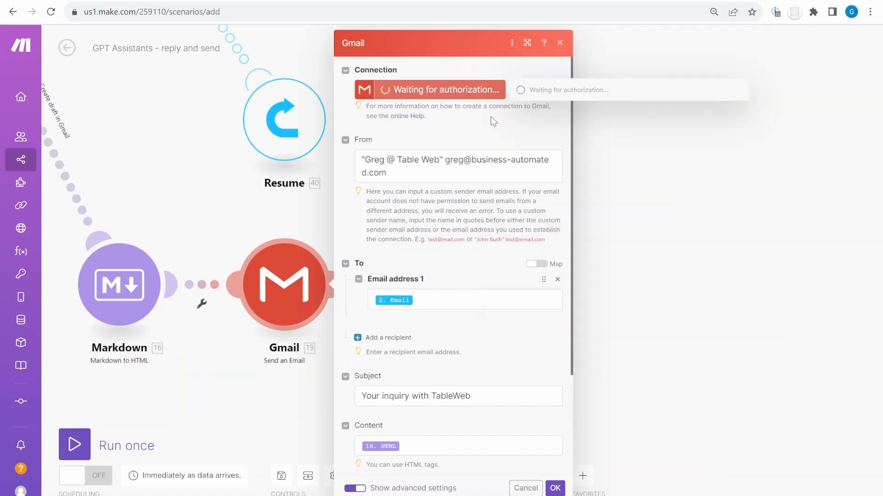
Check From, To 2. Email, subject 'Your inquiry with TableWeb' and 16. HTML body, then confirm
left_click(408, 179)
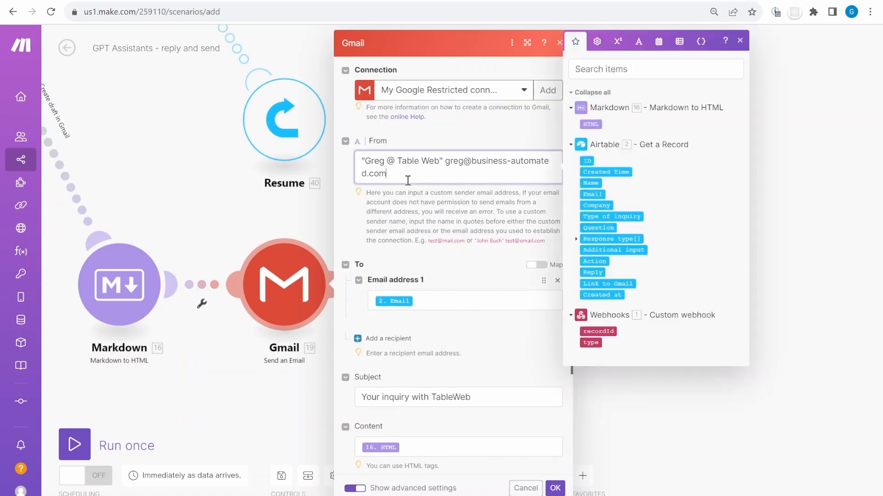
scroll(468, 248, "down", 3)
left_click(439, 181)
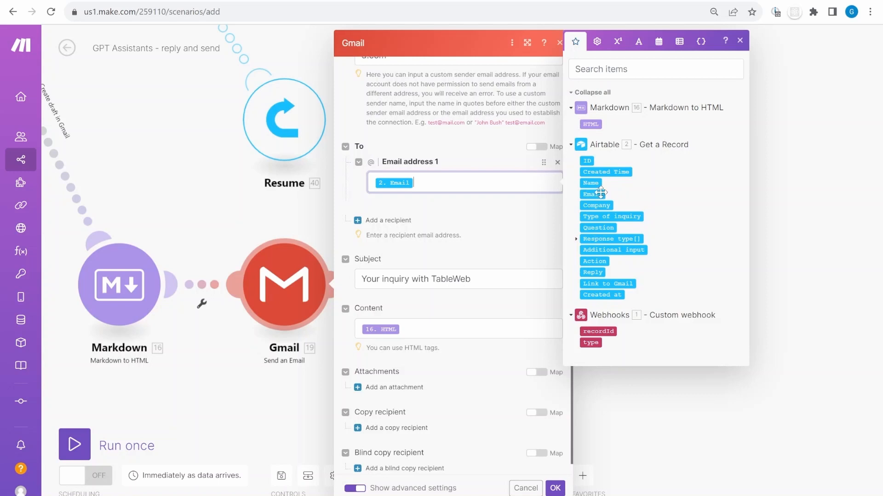
left_click(407, 282)
scroll(494, 260, "down", 1)
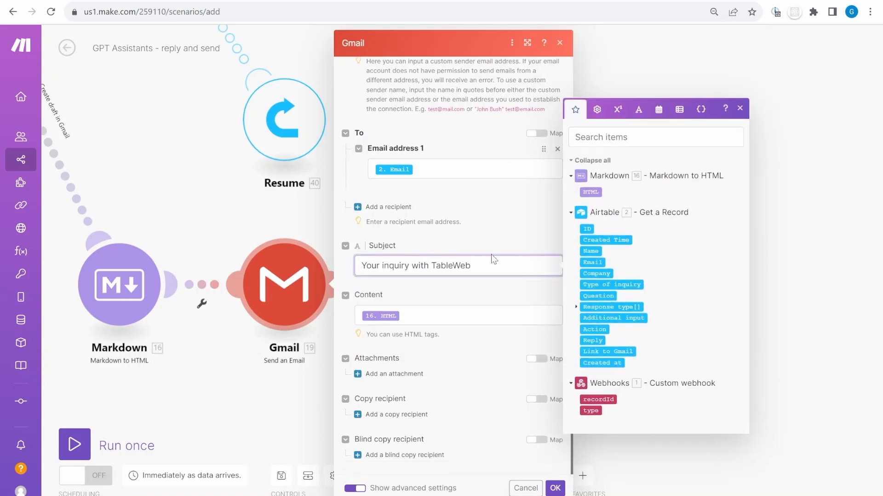
left_click(486, 312)
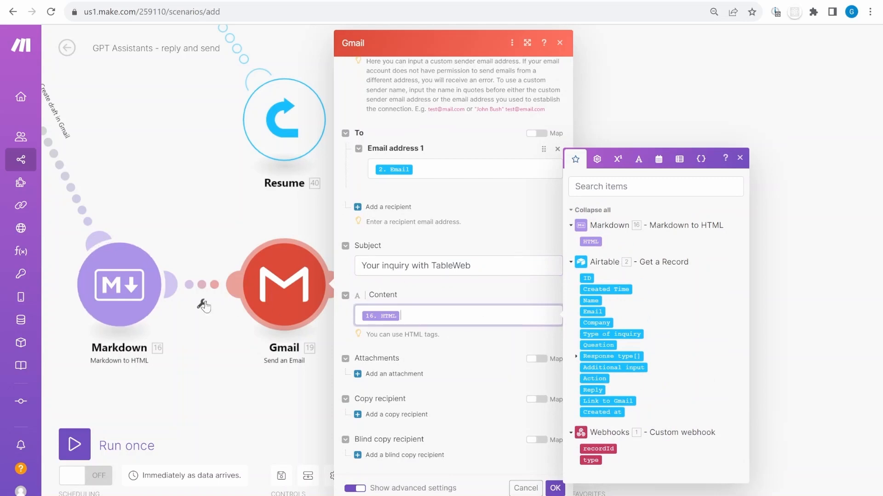
left_click(556, 488)
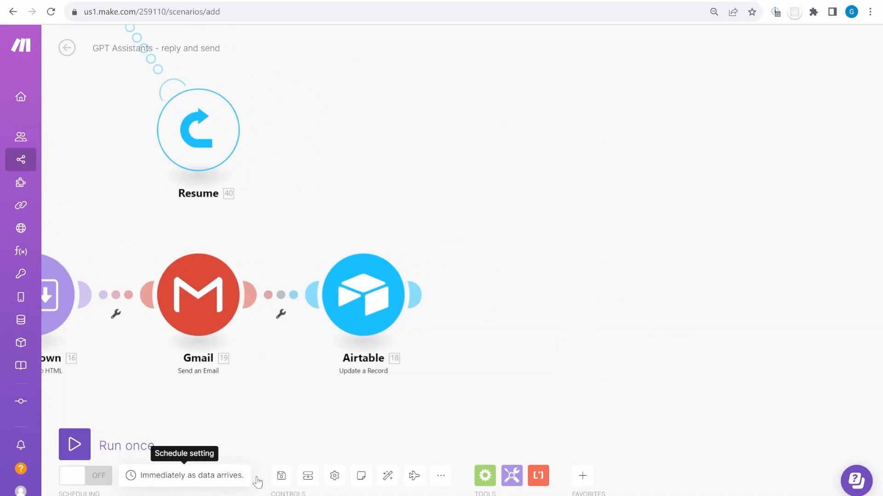
Save the scenario, switch on its scheduling, and start a single run waiting for webhook data
left_click(281, 475)
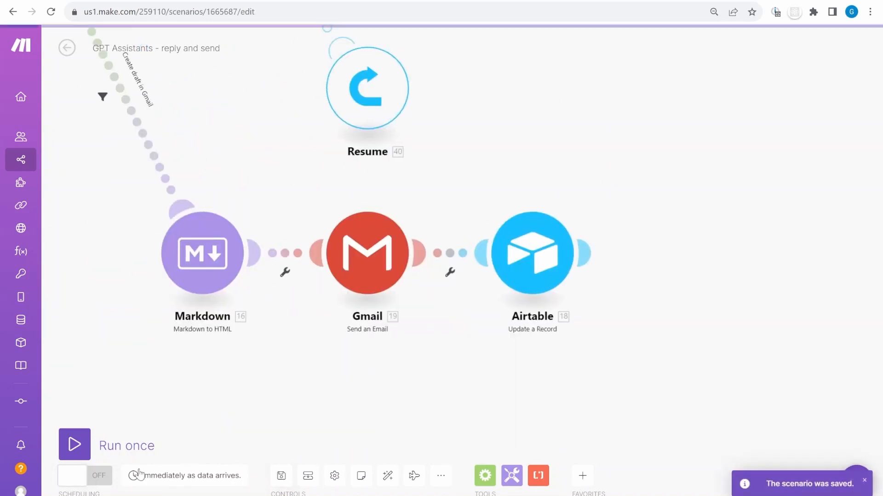
left_click(98, 478)
scroll(105, 158, "up", 10)
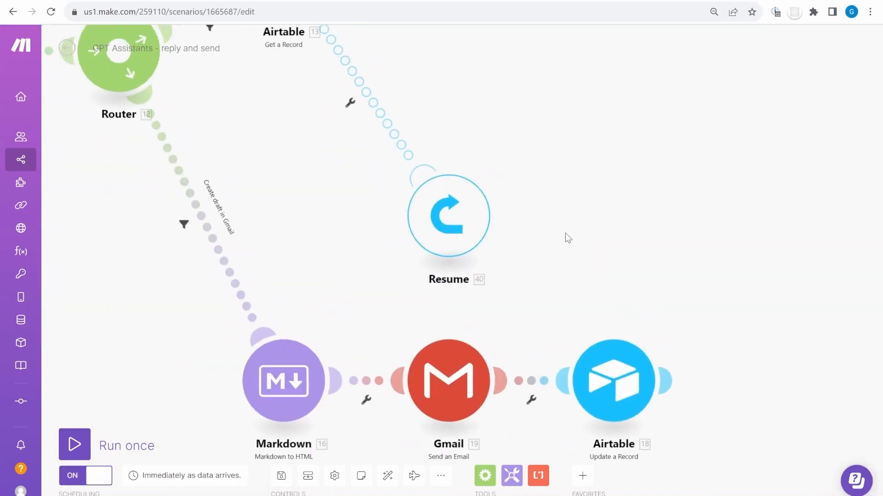
scroll(421, 245, "down", 3)
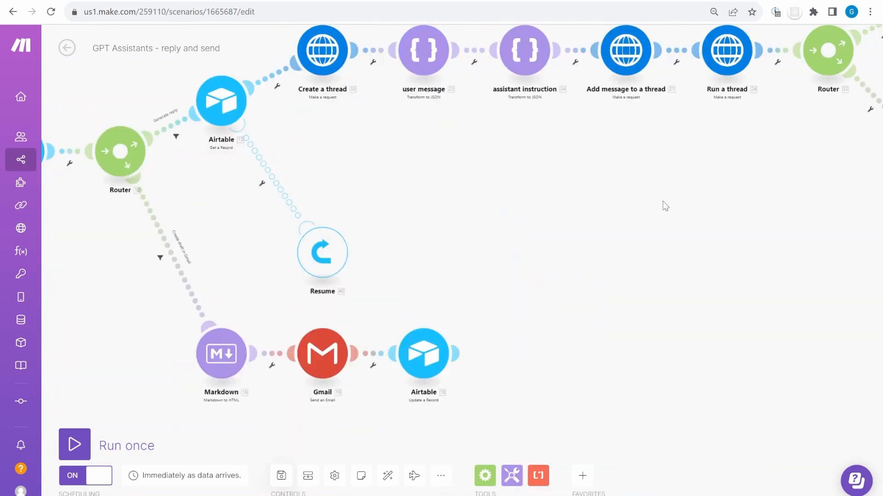
left_click(75, 444)
scroll(310, 300, "down", 2)
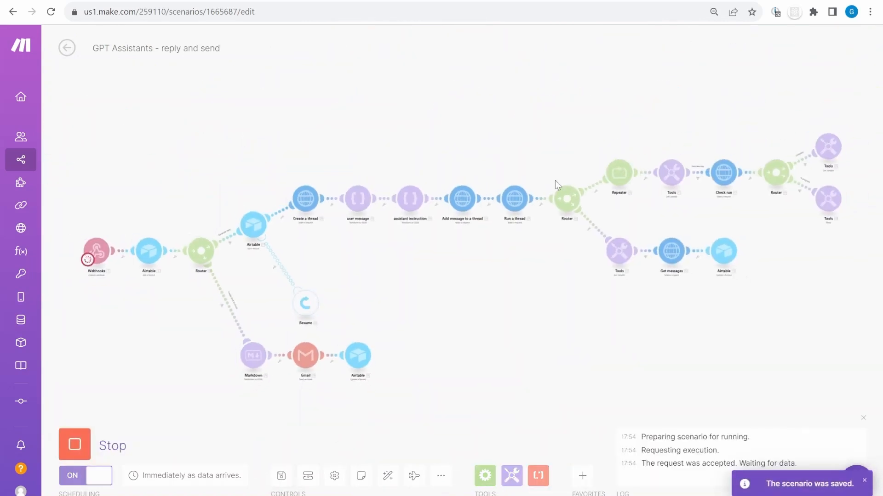
In Airtable's Website inquires table, clear the recruitment inquiry's Reply ready Action
key("ctrl+Tab")
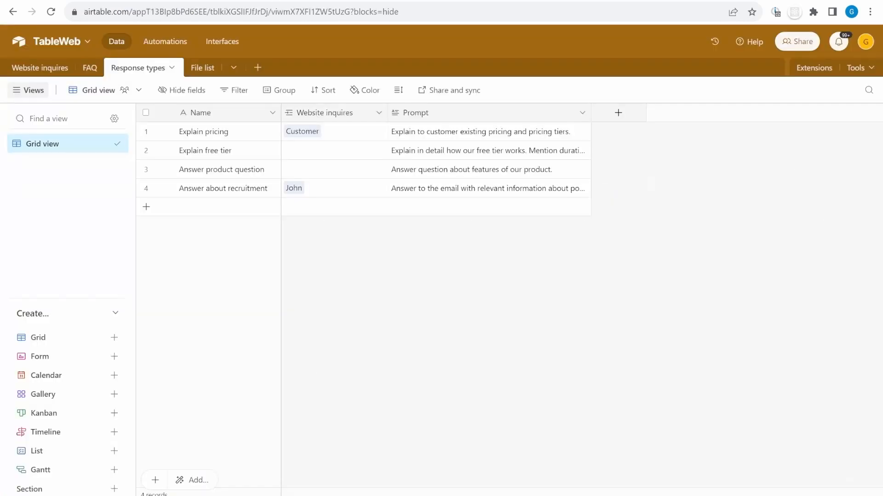
left_click(37, 69)
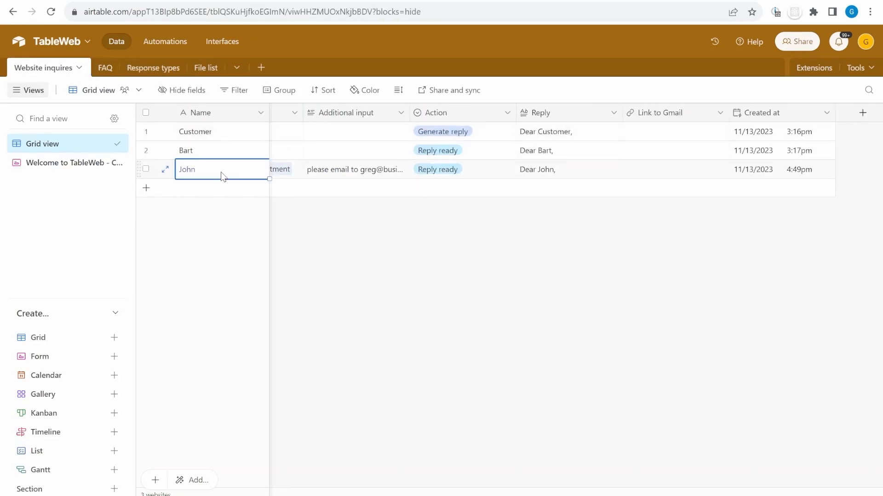
key("Right")
key("Right")
key("Right")
key("Right")
key("Delete")
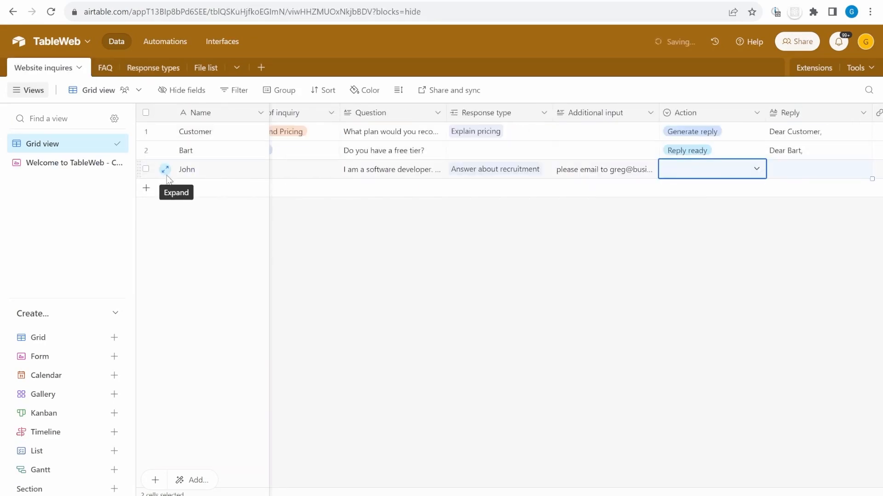
Set the expanded recruitment inquiry's Action to Generate reply, then return to Make
left_click(165, 170)
scroll(515, 265, "down", 4)
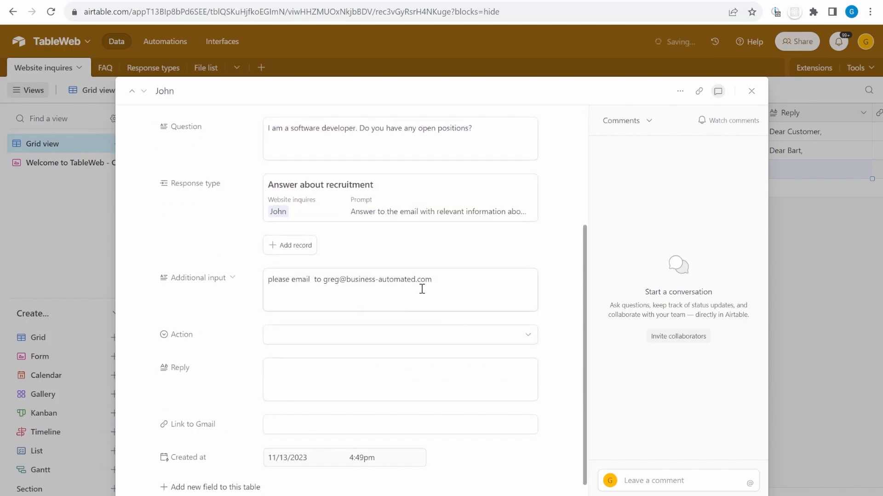
left_click(390, 335)
left_click(336, 413)
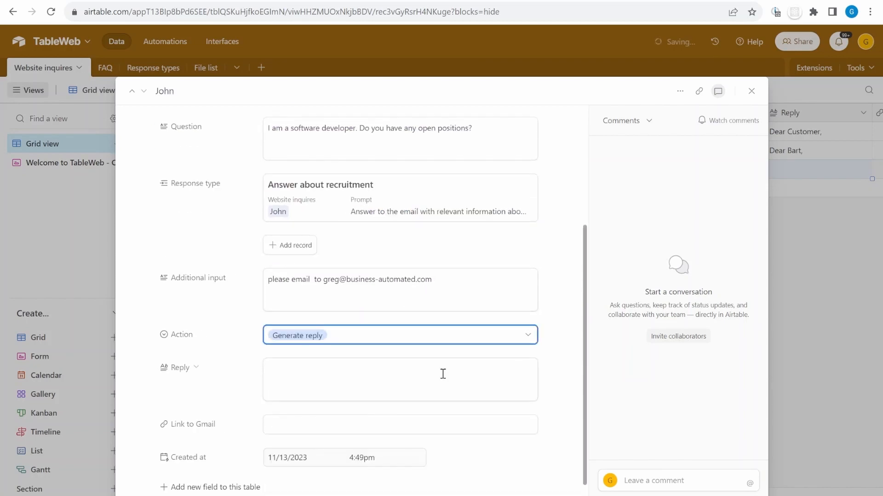
left_click(523, 0)
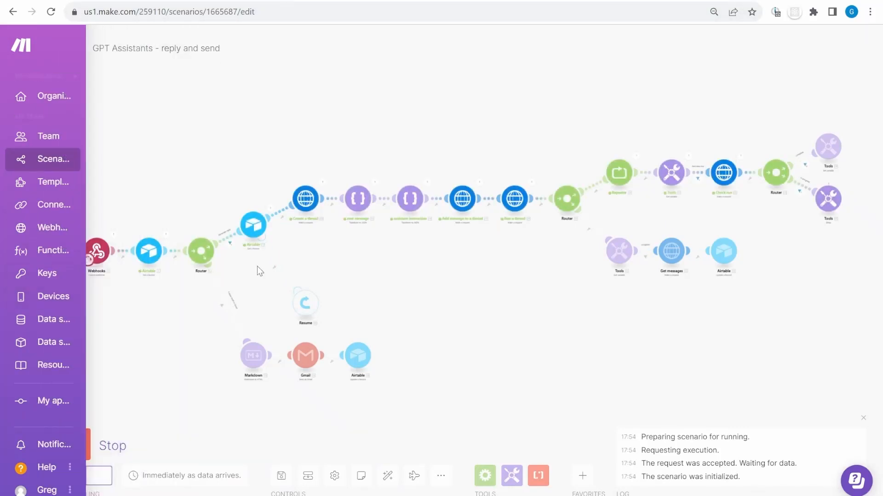
Read the in_progress run status in Check run's first operation output Data
scroll(257, 266, "up", 3)
scroll(512, 214, "right", 5)
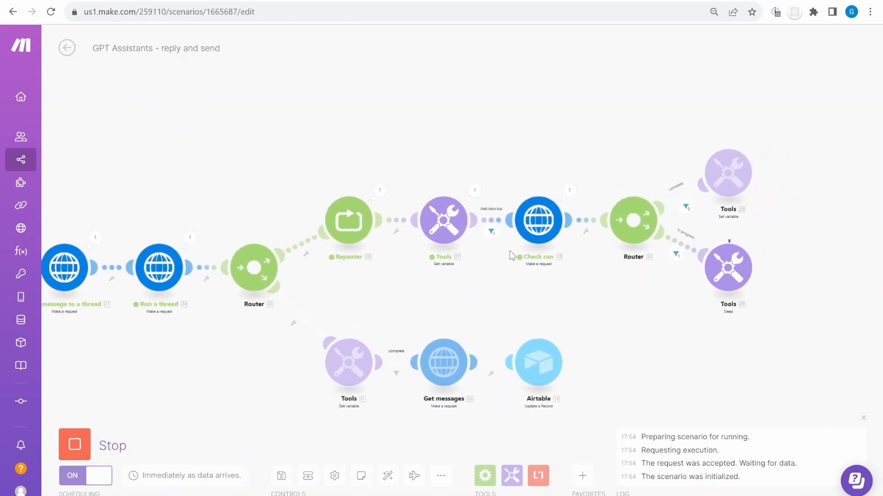
scroll(509, 250, "right", 3)
scroll(671, 309, "up", 2)
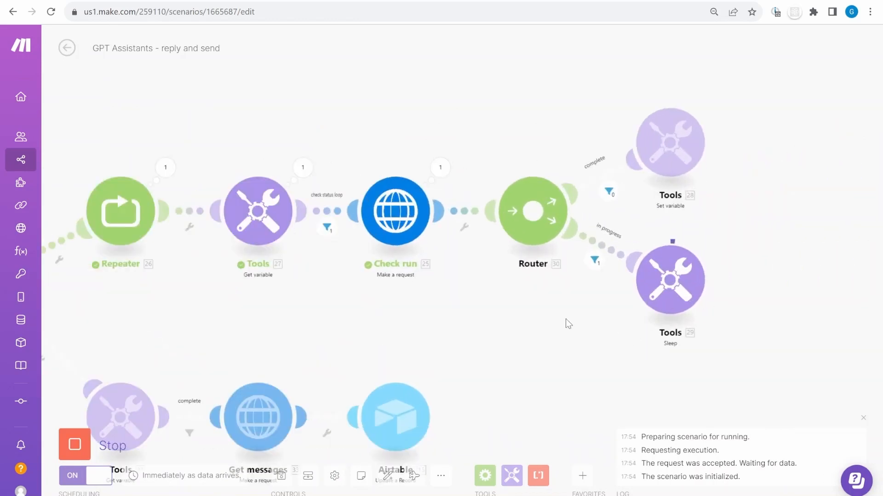
left_click(450, 176)
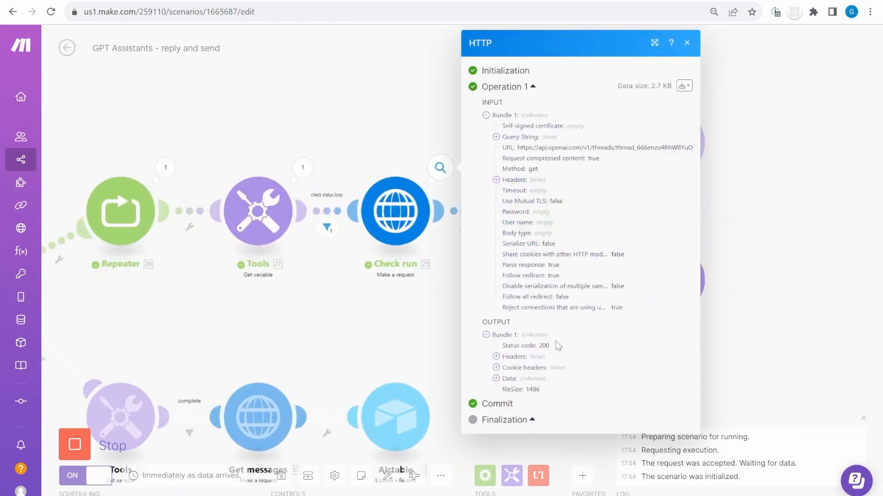
left_click(524, 382)
scroll(611, 357, "down", 3)
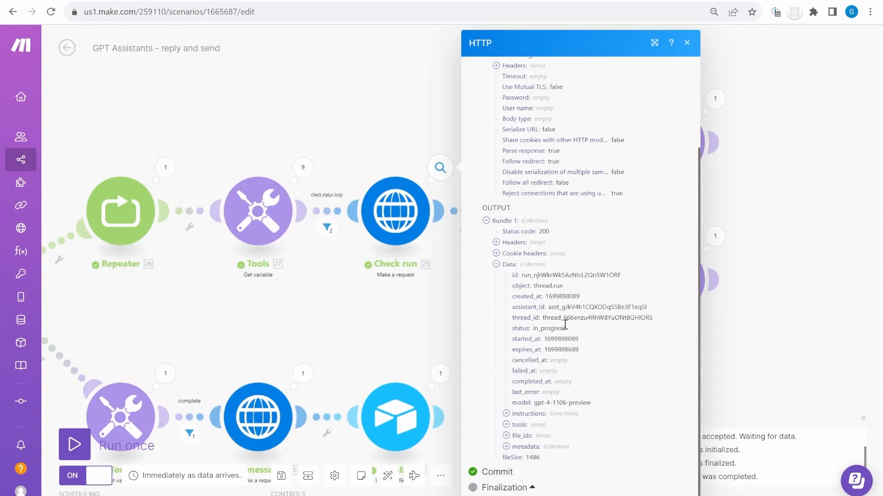
left_click(424, 316)
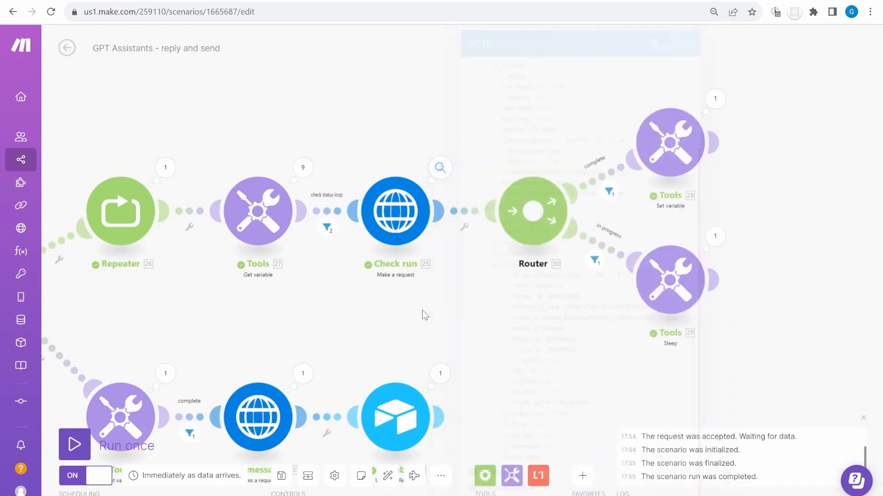
Confirm Check run's second operation returned status completed, and bring Get messages into view
left_click(440, 168)
left_click(506, 180)
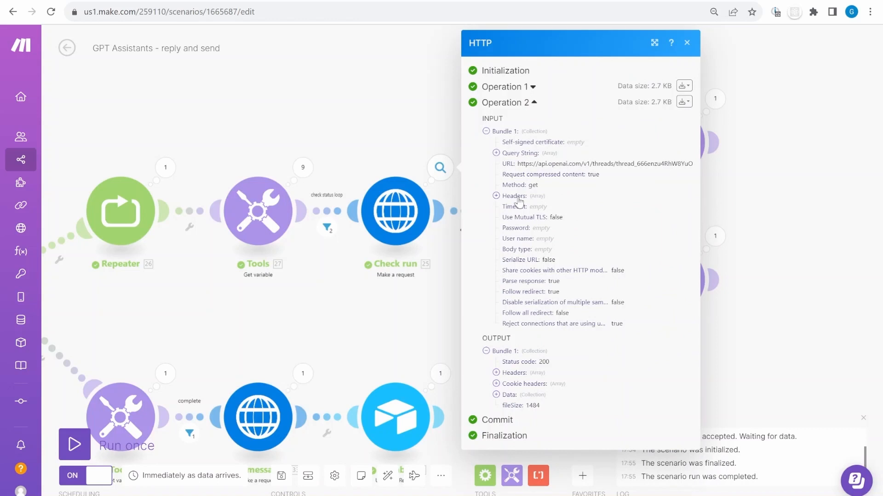
left_click(509, 395)
scroll(607, 403, "down", 3)
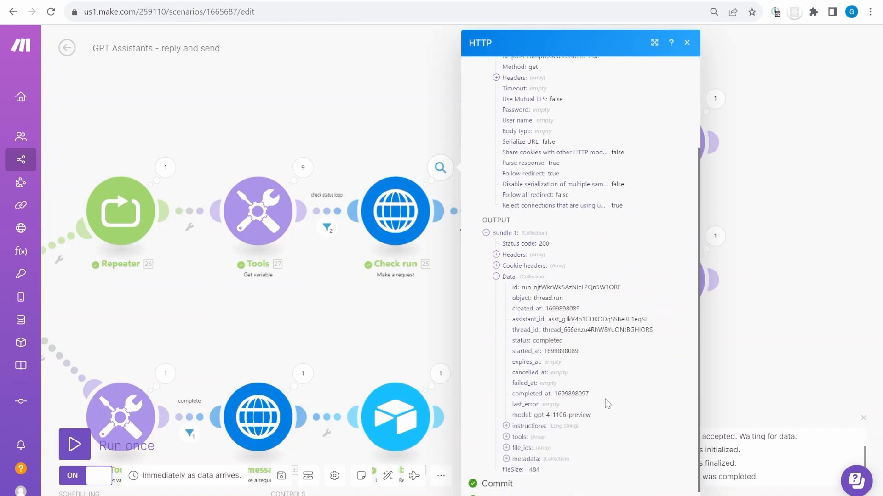
double_click(551, 340)
left_click(396, 316)
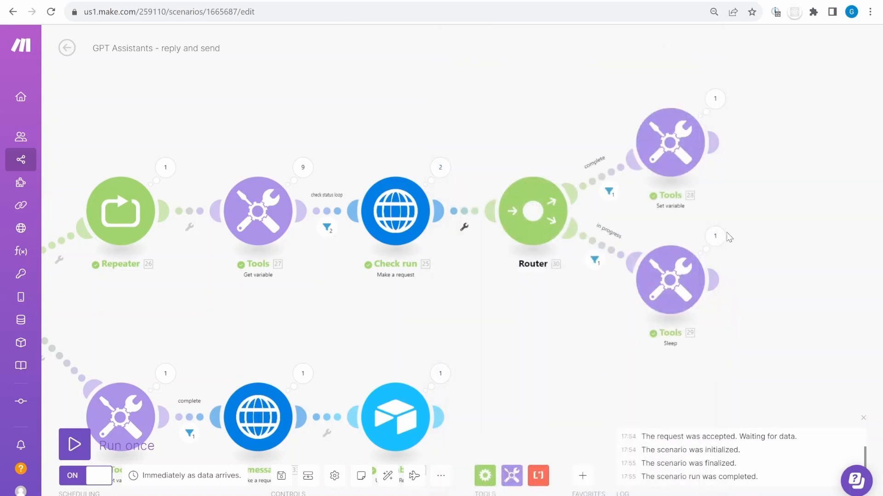
left_click_drag(285, 302, 629, 152)
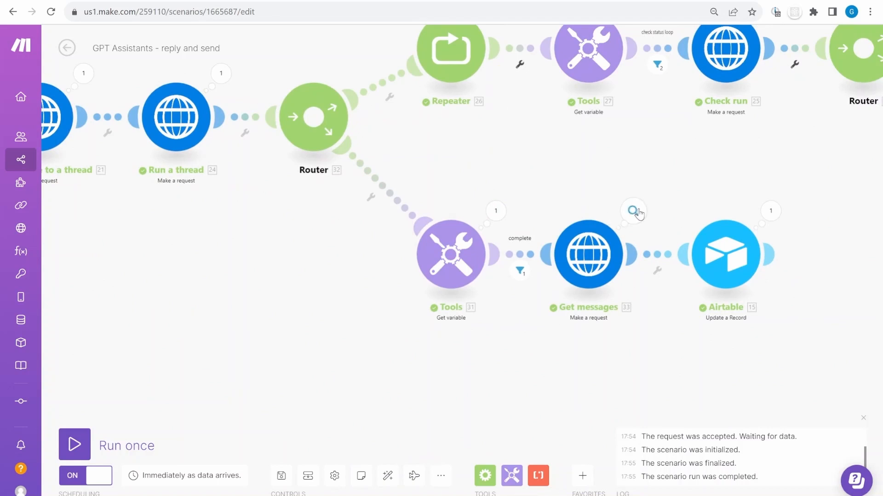
left_click_drag(704, 188, 411, 186)
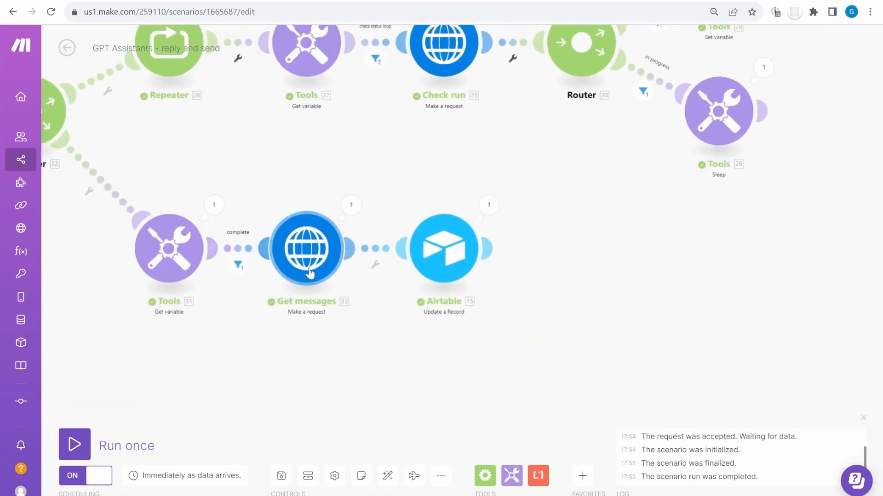
left_click(351, 204)
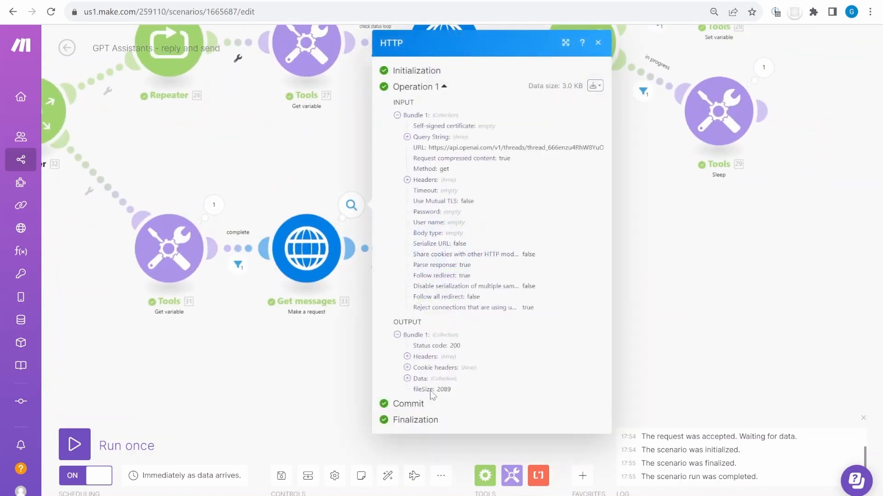
left_click(421, 379)
left_click(445, 405)
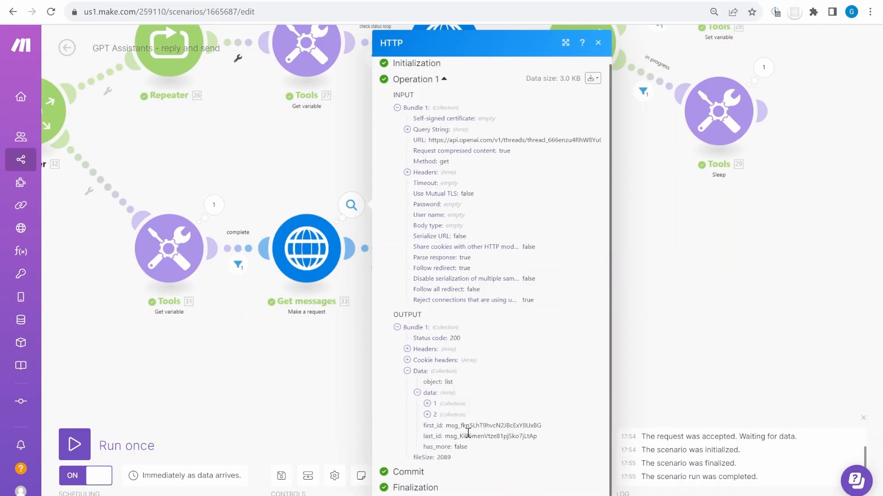
left_click(456, 411)
scroll(505, 388, "down", 3)
left_click(459, 416)
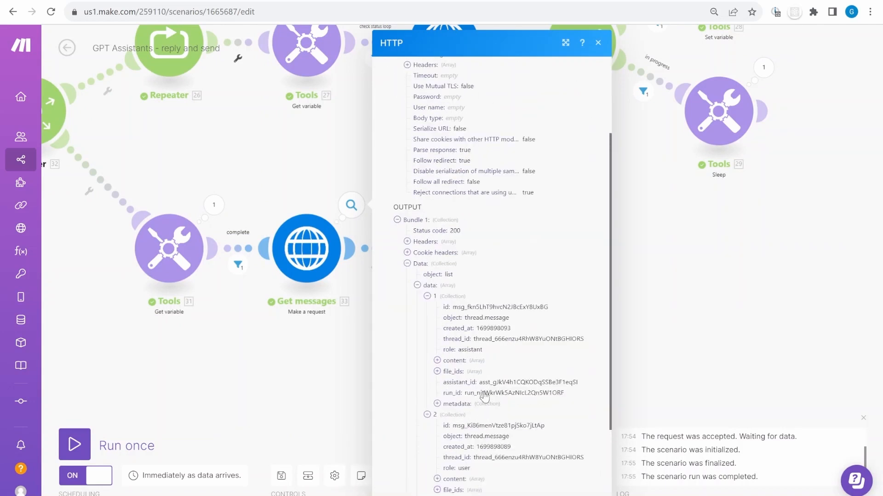
scroll(521, 454, "down", 3)
double_click(458, 373)
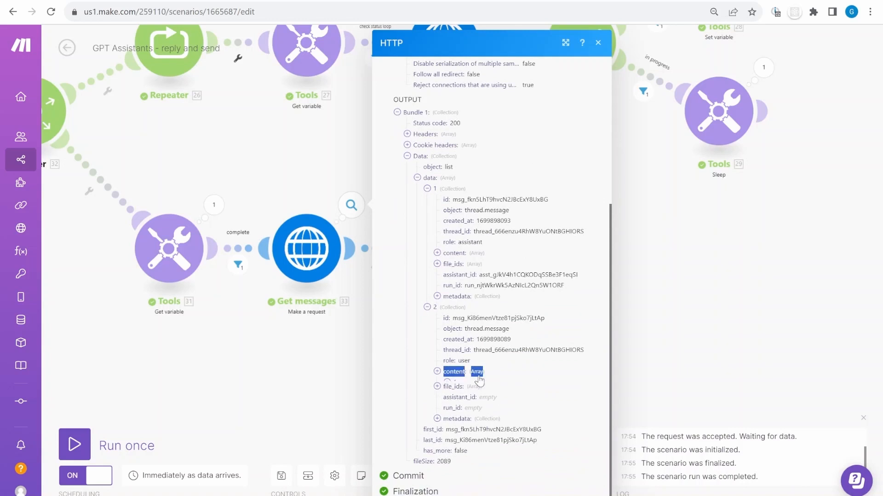
left_click(457, 372)
left_click(468, 386)
left_click(505, 405)
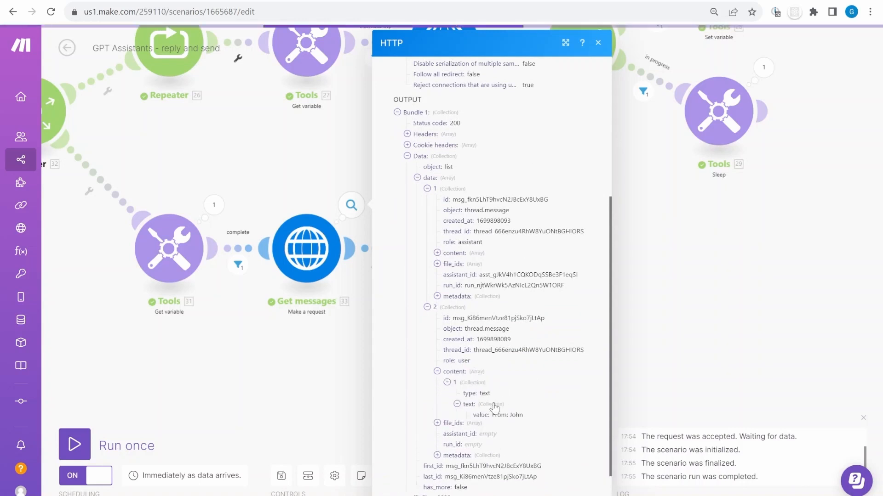
scroll(532, 423, "down", 3)
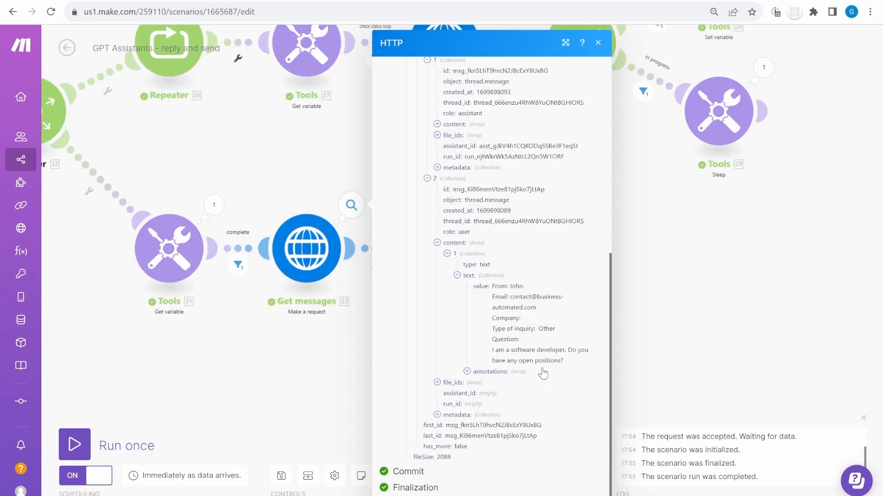
left_click_drag(542, 374, 498, 286)
scroll(541, 377, "up", 3)
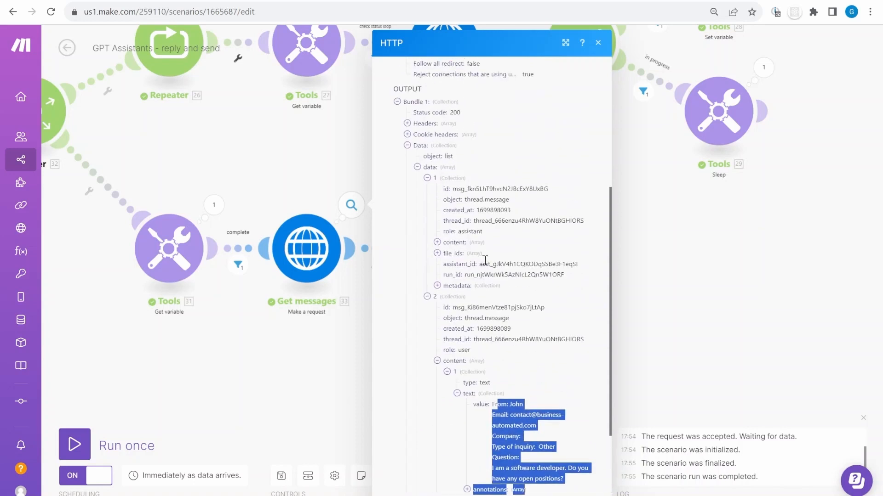
left_click(457, 242)
left_click(494, 276)
left_click(505, 286)
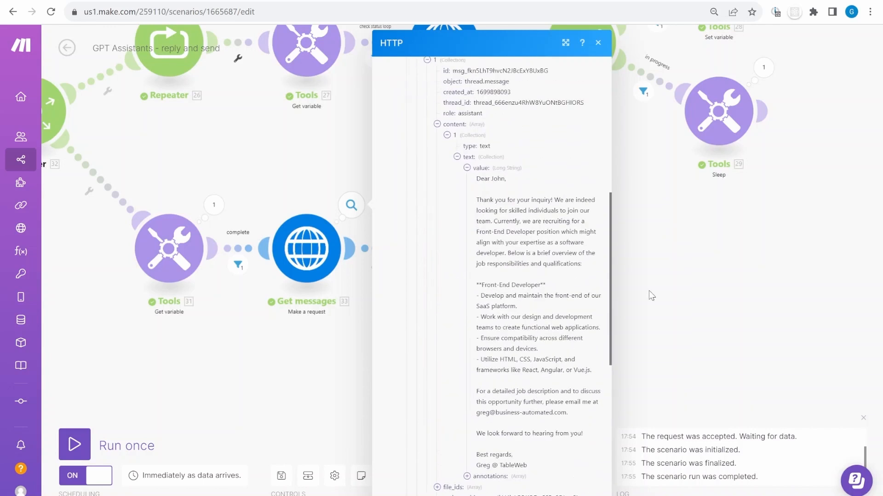
left_click(650, 295)
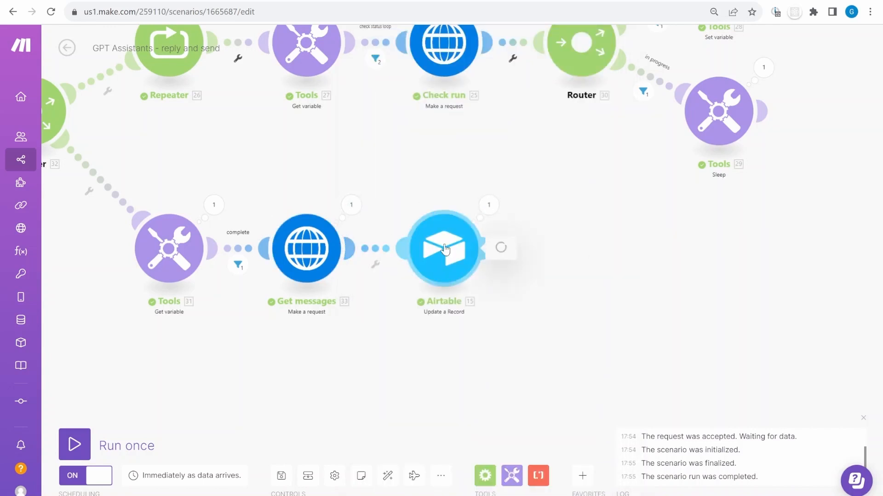
Edit the Airtable update's Reply mapping, expanding Get messages data[] > content[] > text
left_click(427, 248)
scroll(644, 343, "down", 9)
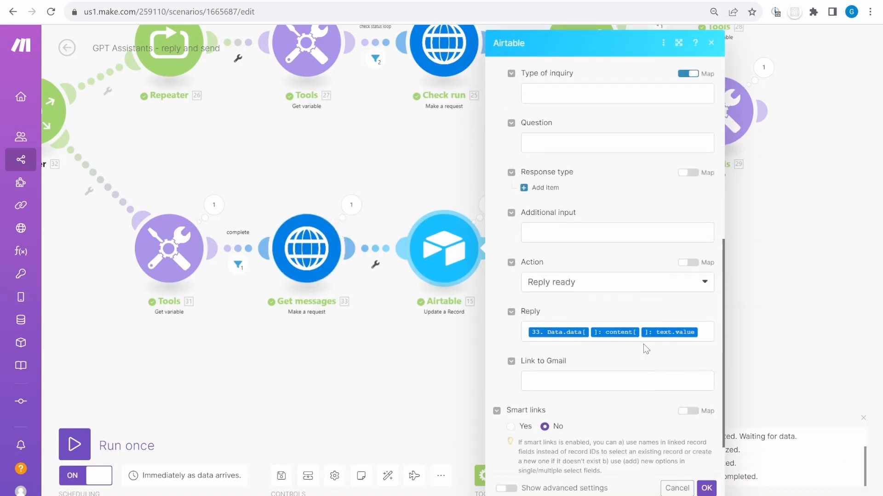
left_click(644, 279)
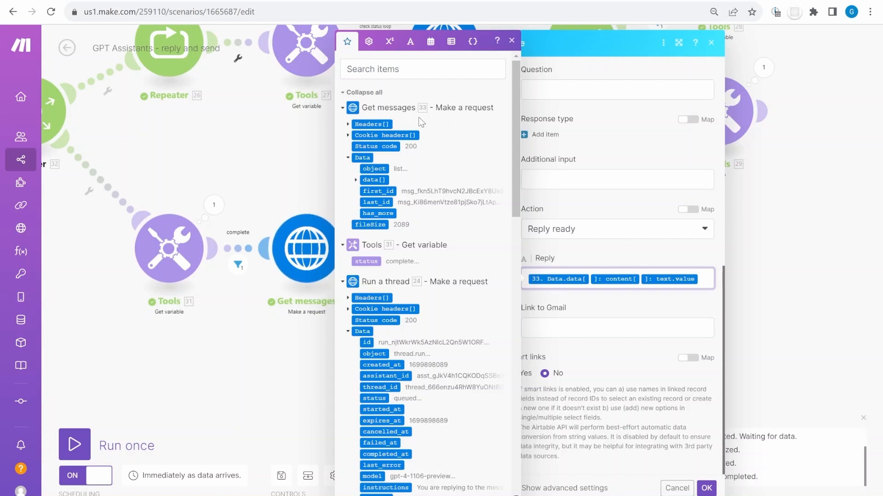
left_click(356, 181)
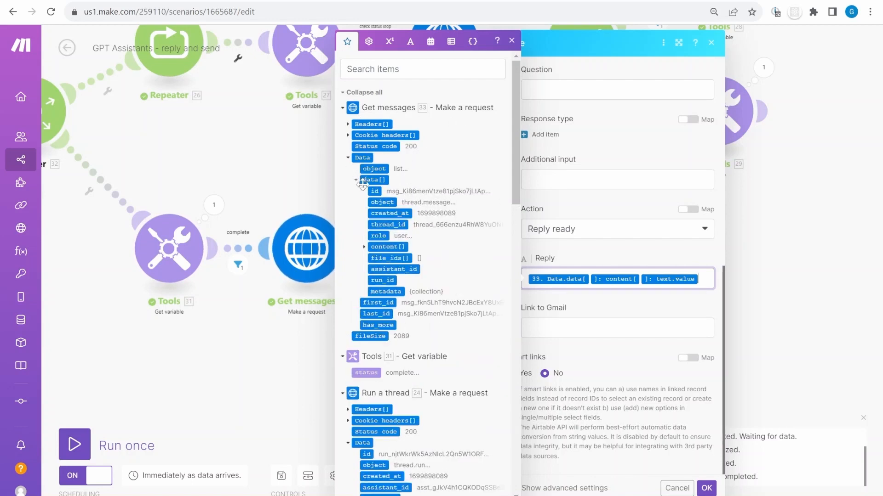
left_click(364, 247)
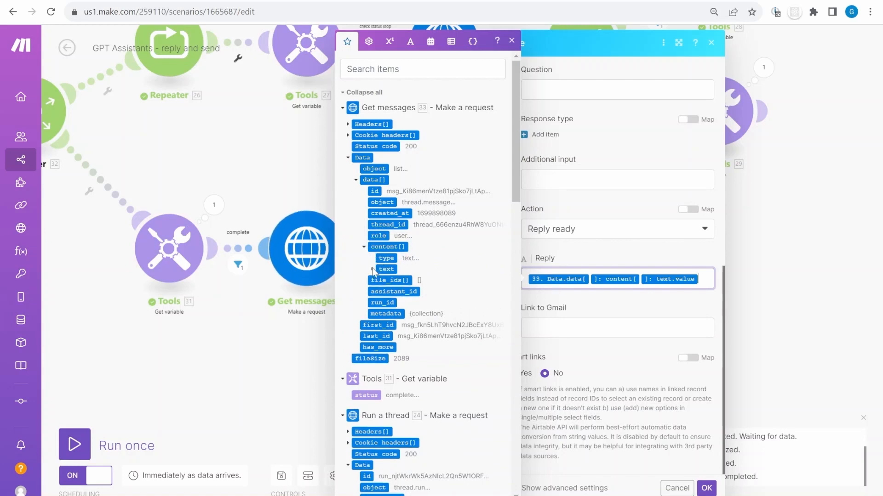
left_click(372, 269)
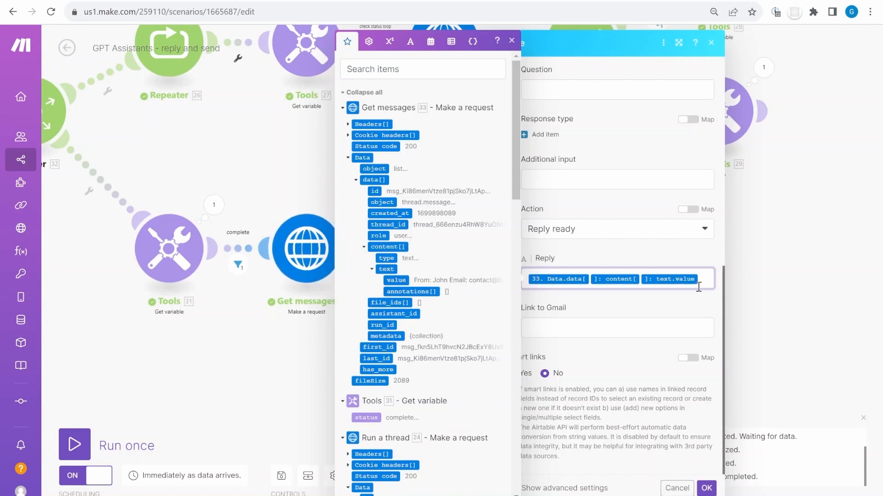
Add and remove the annotations pill so Reply maps only the text value
left_click_drag(701, 279, 528, 281)
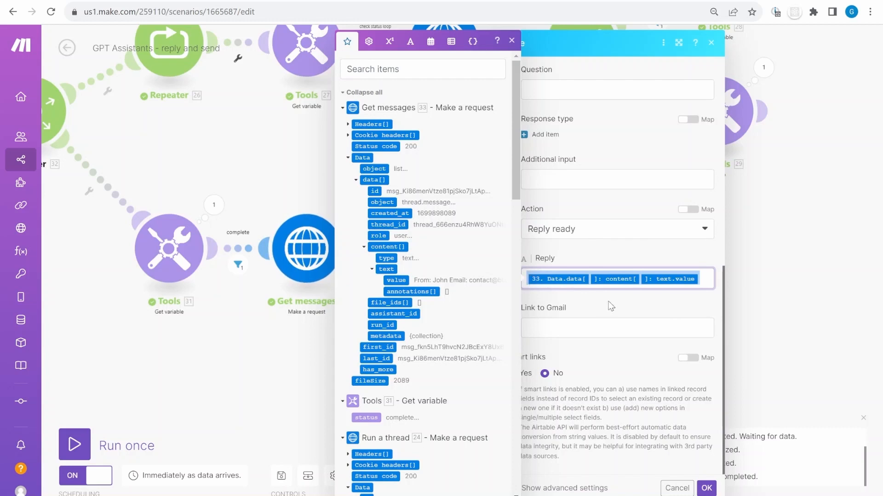
left_click(422, 291)
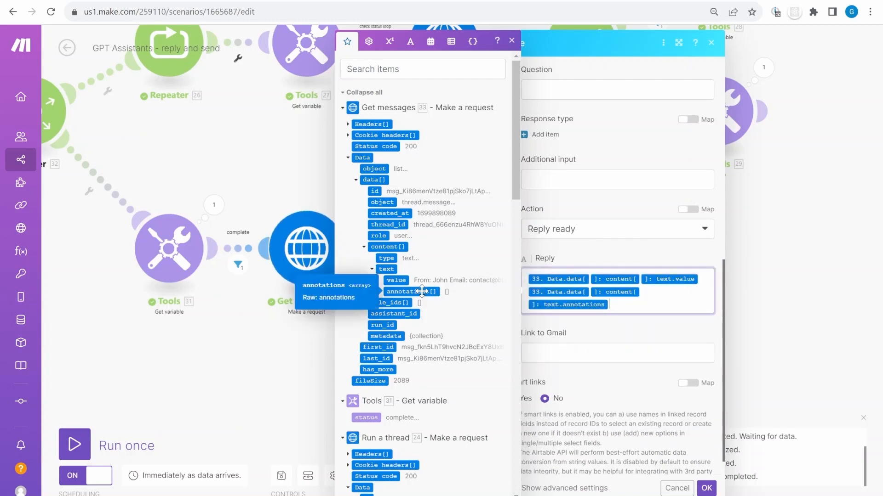
key("BackSpace")
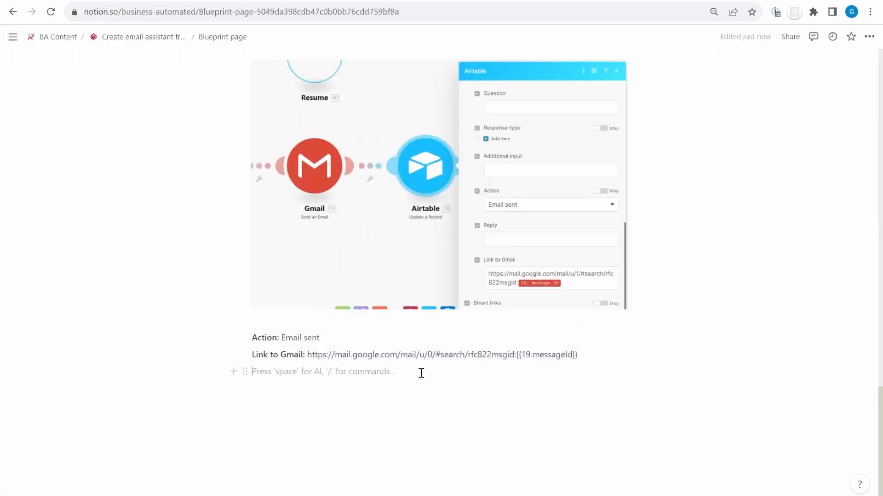
scroll(424, 368, "up", 8)
left_click_drag(413, 370, 309, 380)
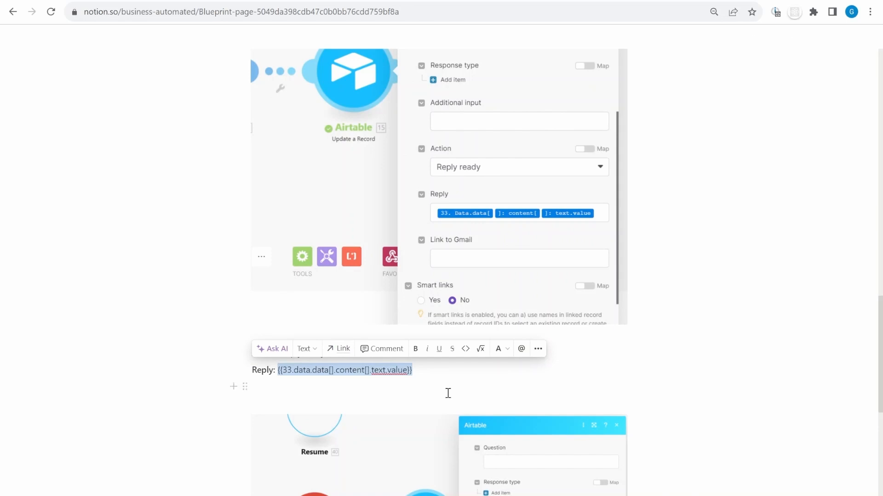
Save the Airtable module in Make and bring up the inquiry record with its drafted reply
key("ctrl+Tab")
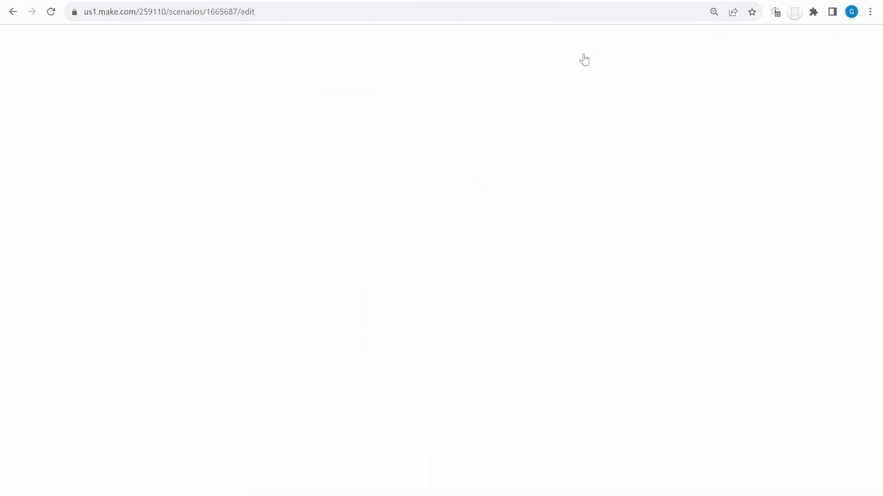
left_click(706, 488)
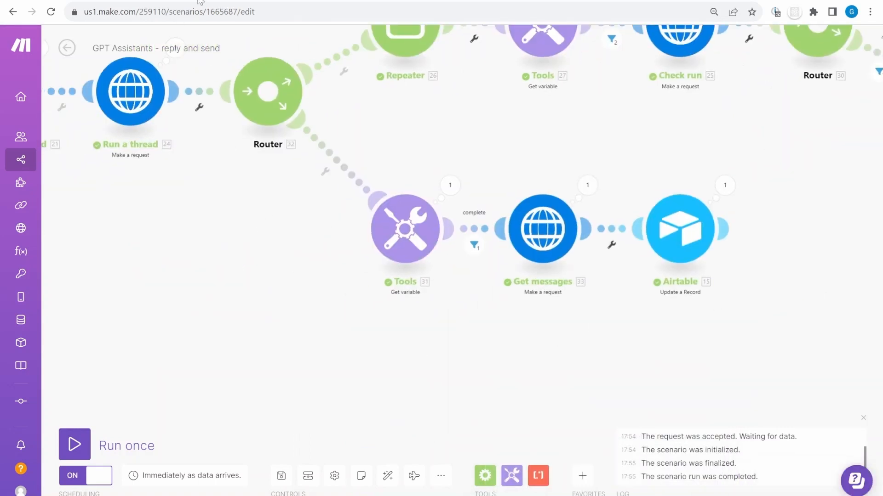
key("ctrl+Tab")
scroll(440, 364, "down", 4)
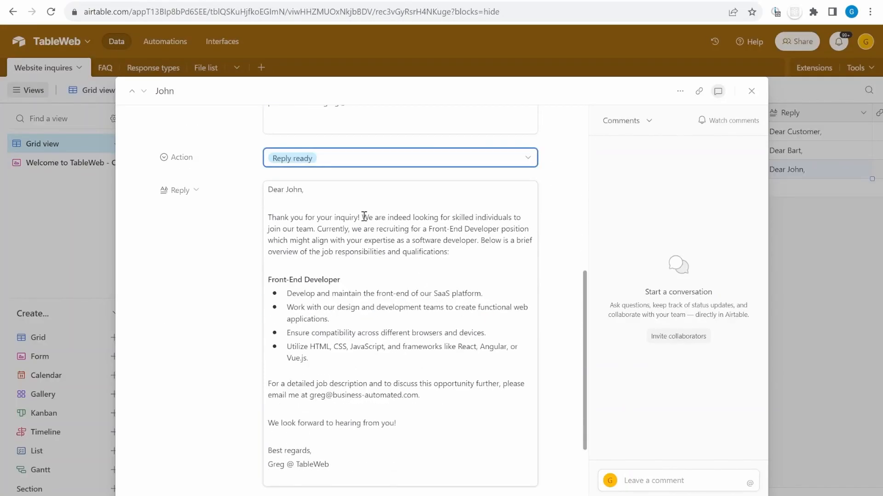
Review the drafted reply, set Action to Send email, and check the latest Make run log
left_click_drag(287, 195, 475, 348)
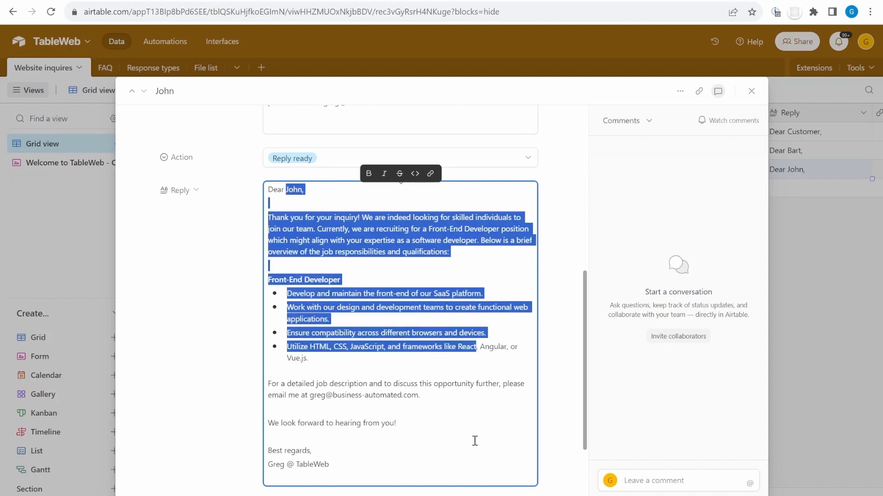
left_click(441, 435)
left_click_drag(444, 458, 407, 347)
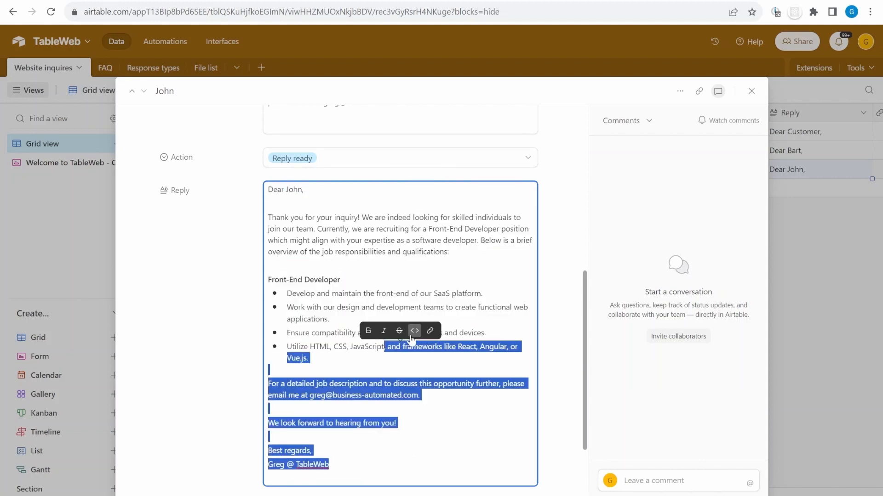
left_click(446, 253)
left_click(388, 162)
left_click(294, 274)
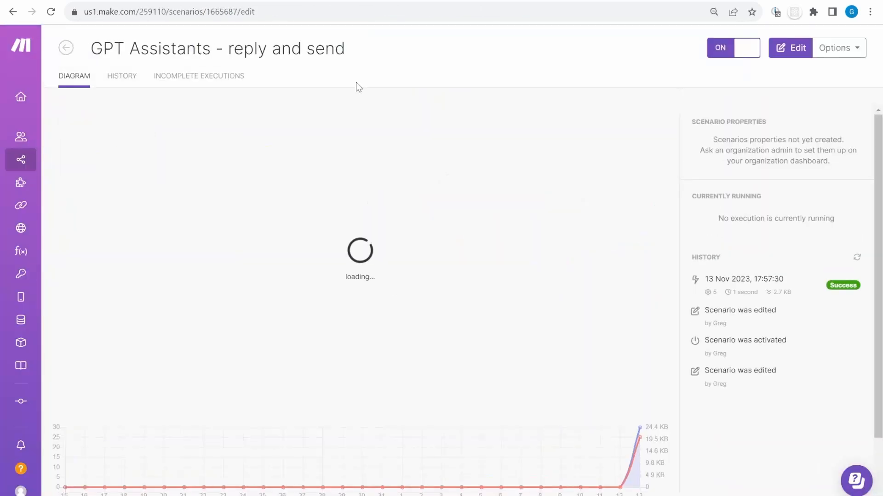
left_click(761, 287)
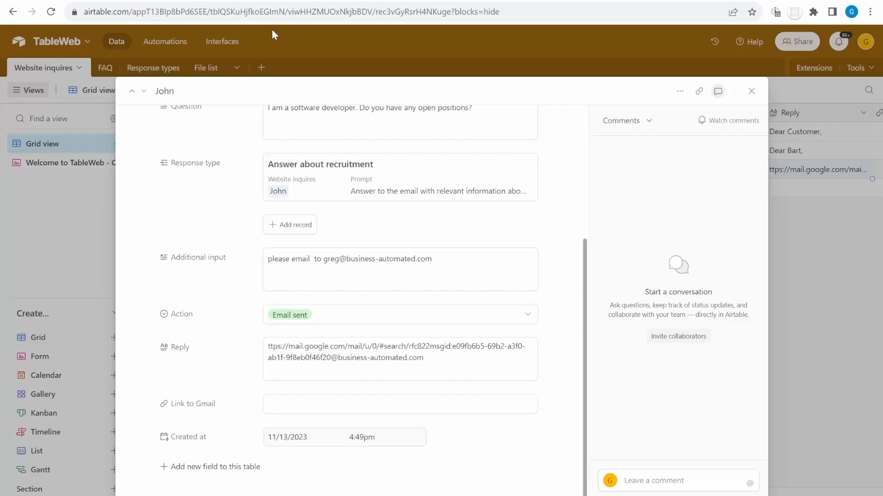
Cut the stray Gmail link out of the record's Reply field
left_click(492, 355)
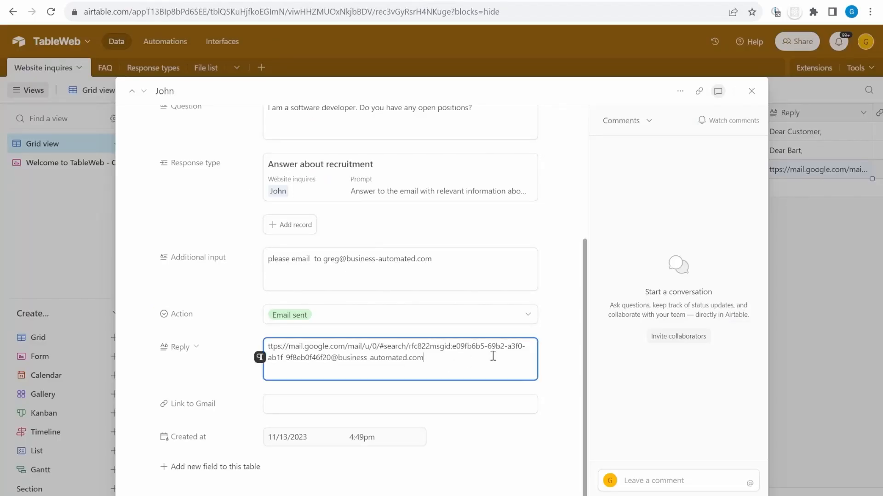
left_click_drag(456, 358, 244, 347)
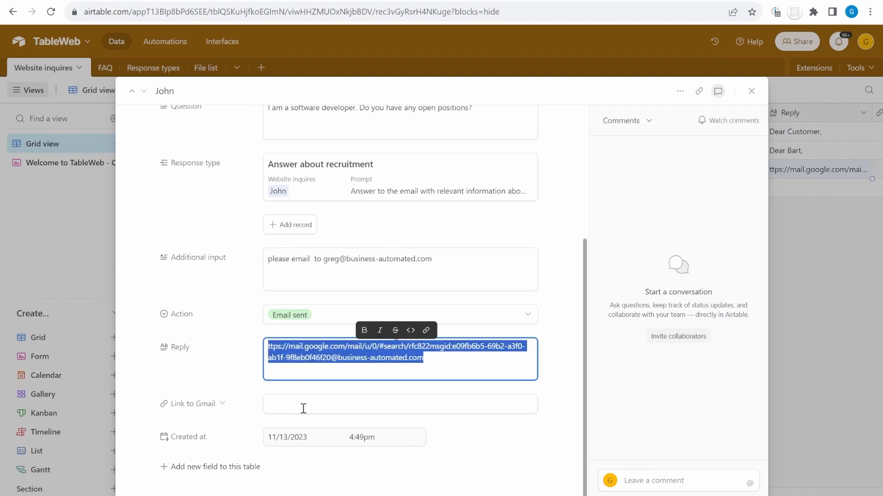
key("ctrl+x")
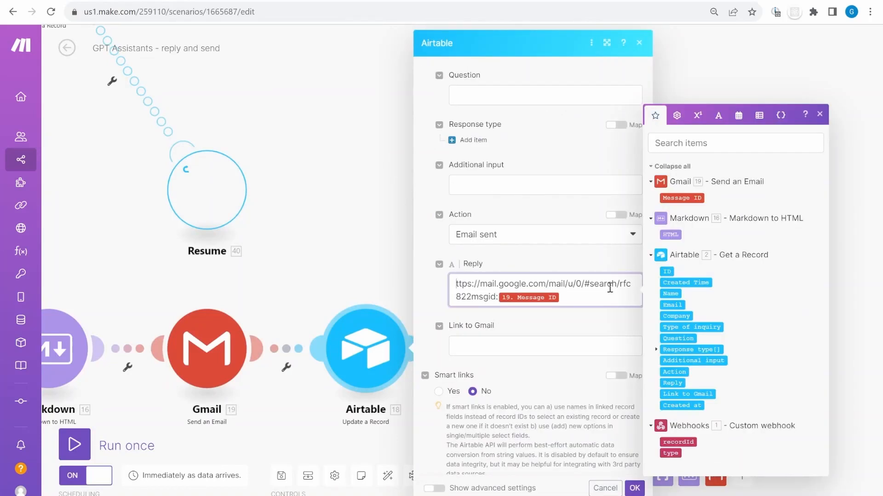
Move the Gmail link mapping from Reply to Link to Gmail in Make's Airtable module
left_click_drag(595, 299, 452, 278)
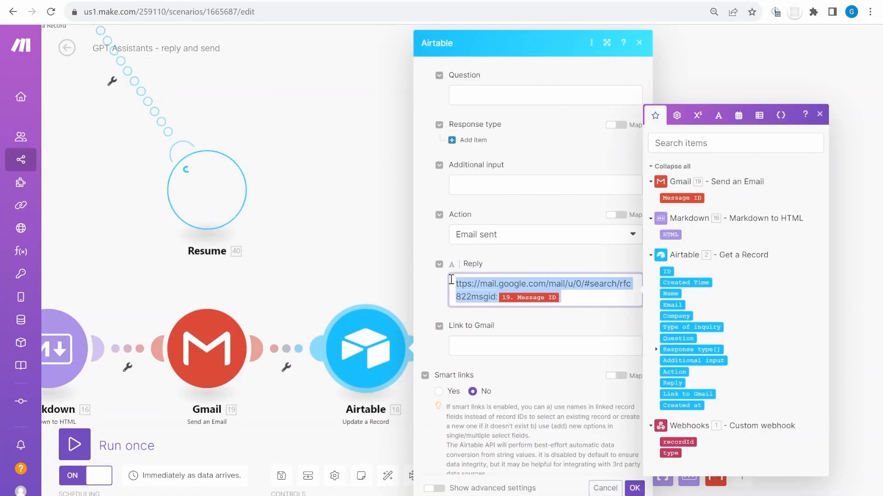
key("ctrl+x")
left_click(490, 337)
key("ctrl+v")
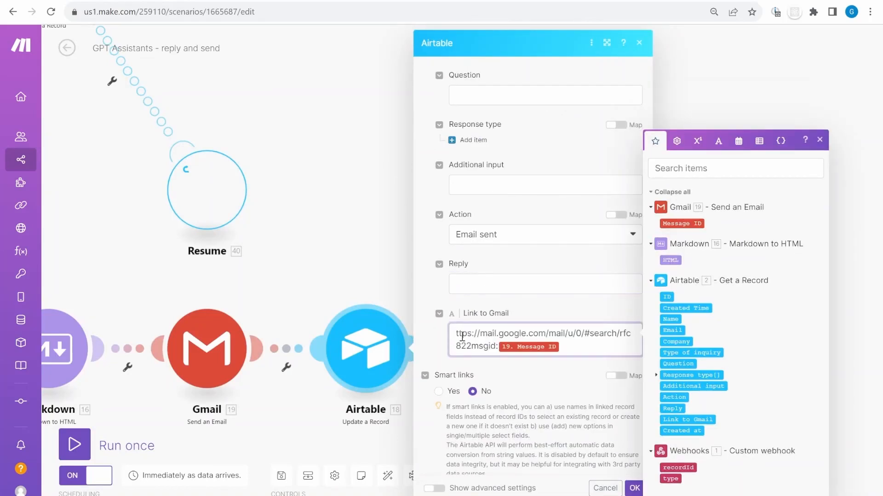
type("H")
key("BackSpace")
type("h")
Save the module and paste the Gmail URL into the record's Link to Gmail field
left_click(636, 491)
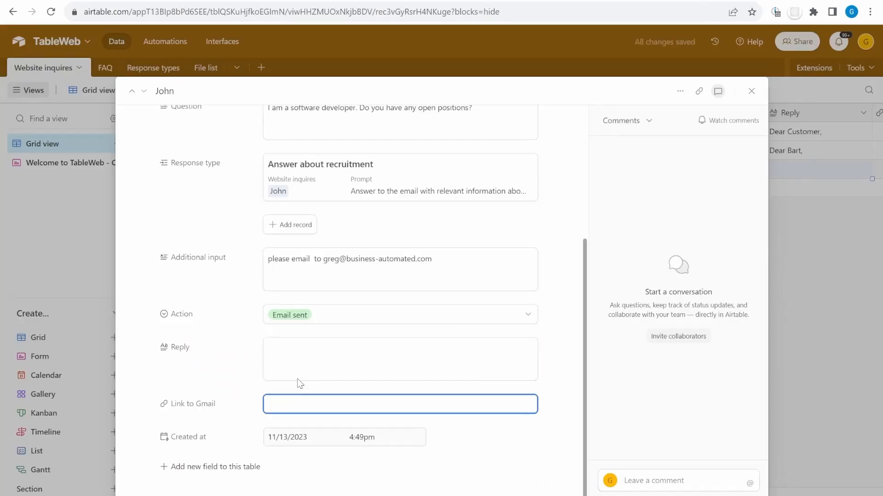
key("ctrl+v")
left_click(221, 394)
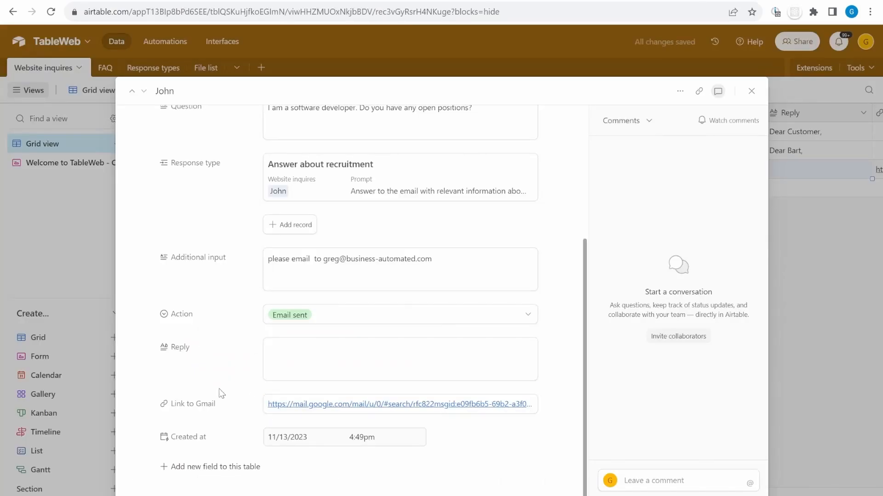
Open and review the sent 'Your inquiry with TableWeb' email, then return to Airtable's FAQ table
left_click(444, 406)
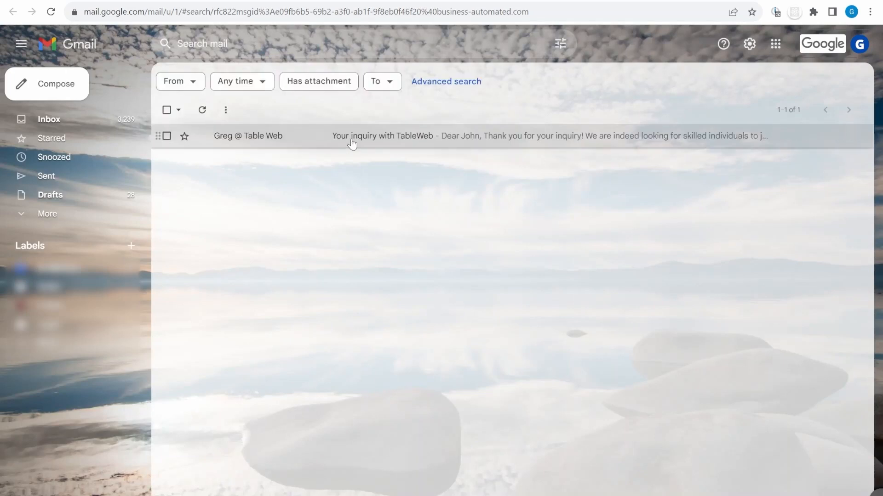
left_click(482, 145)
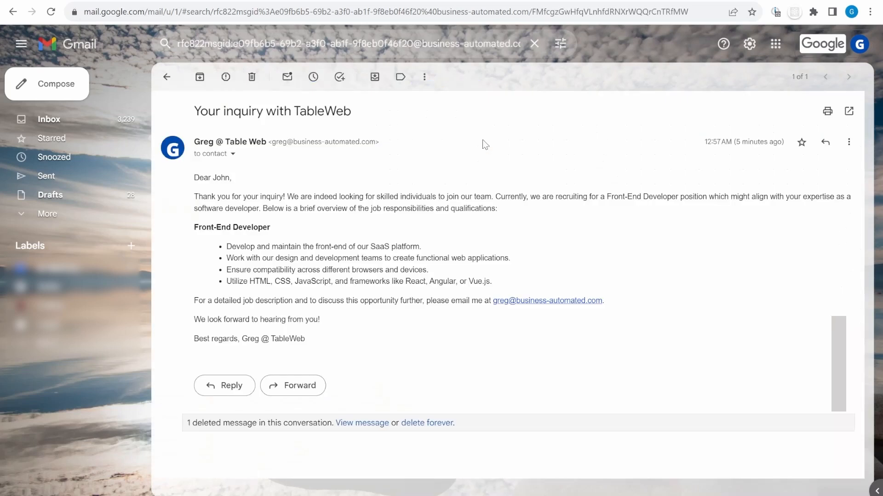
left_click_drag(303, 339, 214, 153)
key("ctrl+Tab")
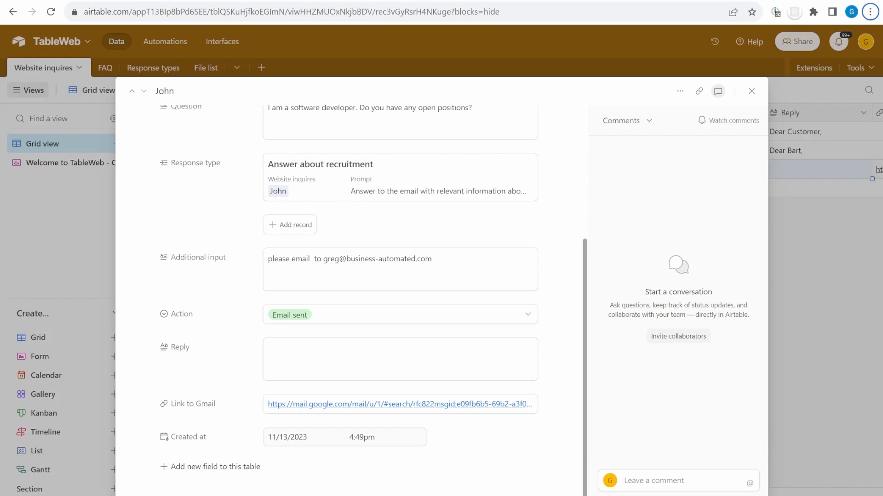
key("ctrl+Tab")
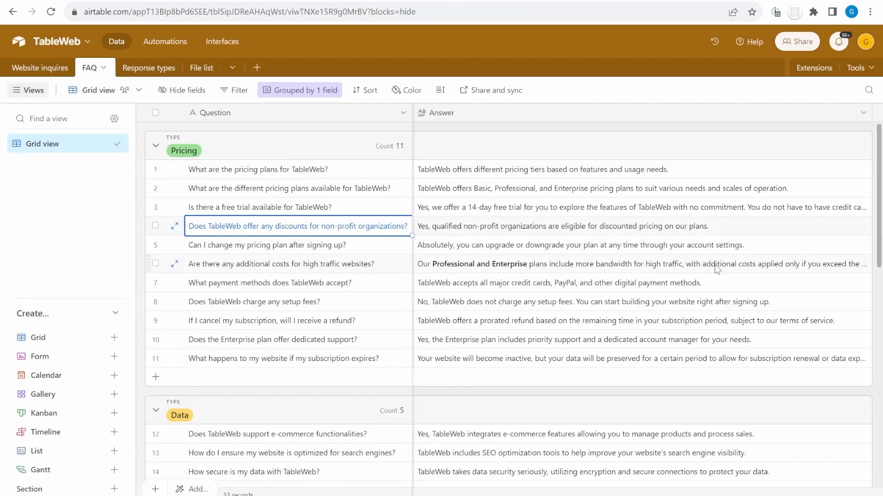